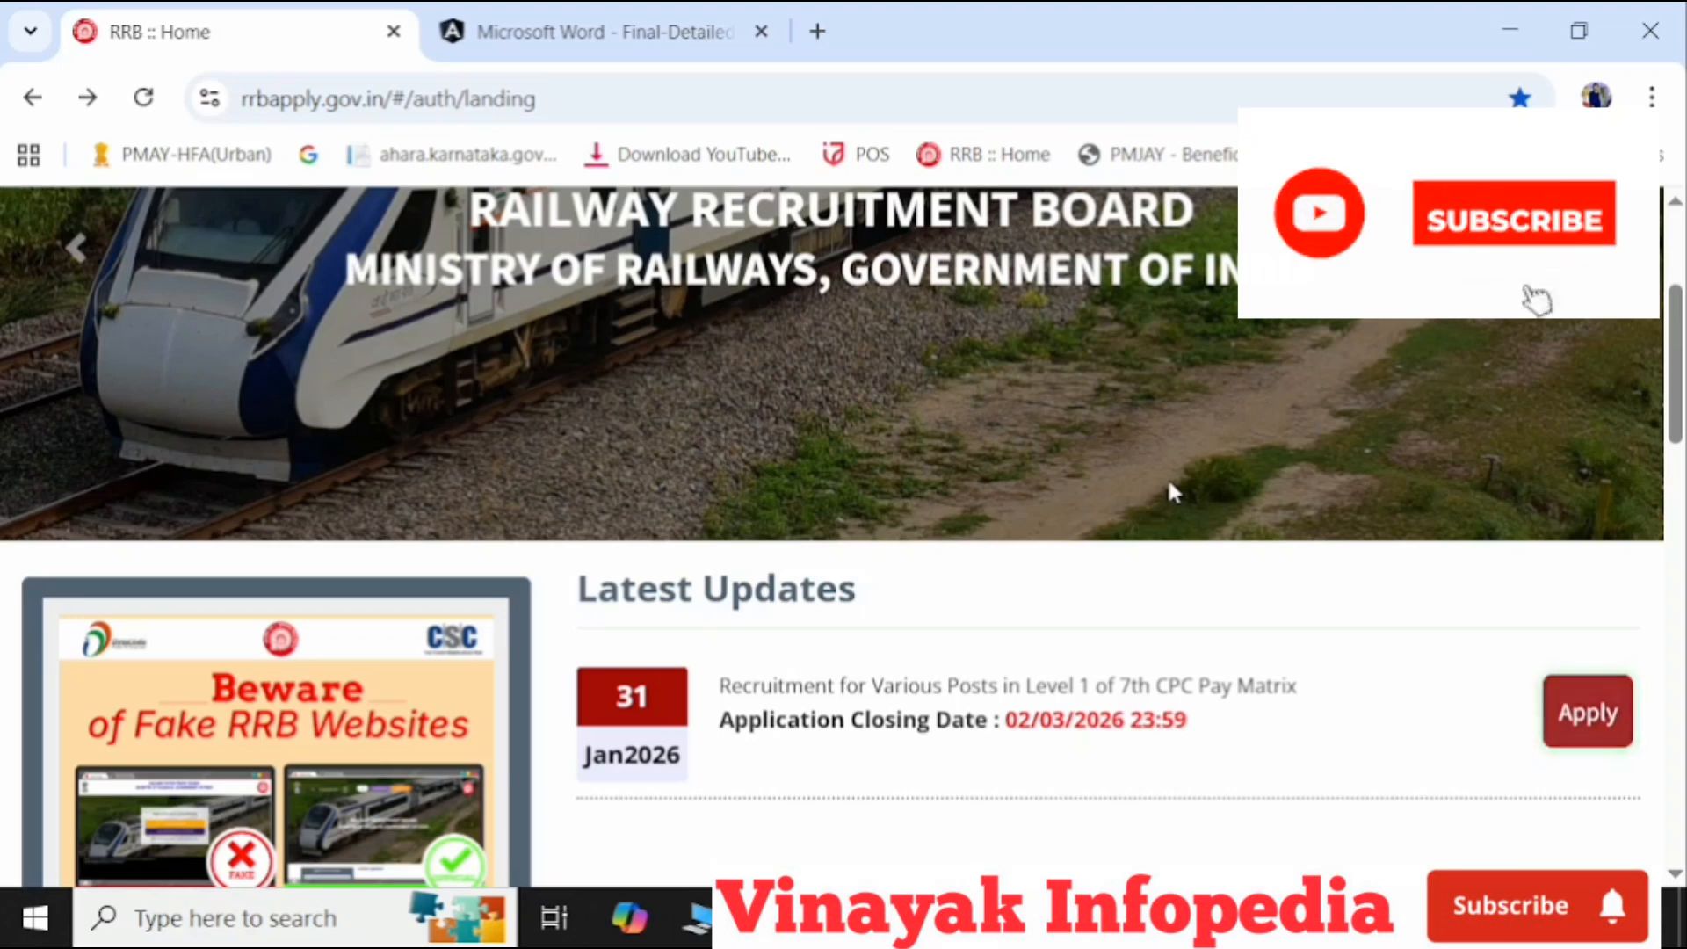
- Start applying for the Various Posts in Level 1 of 7th CPC Pay Matrix recruitment from the latest updates
{"action": "scroll", "coordinate": [1168, 485], "scroll_direction": "up", "scroll_amount": 4}
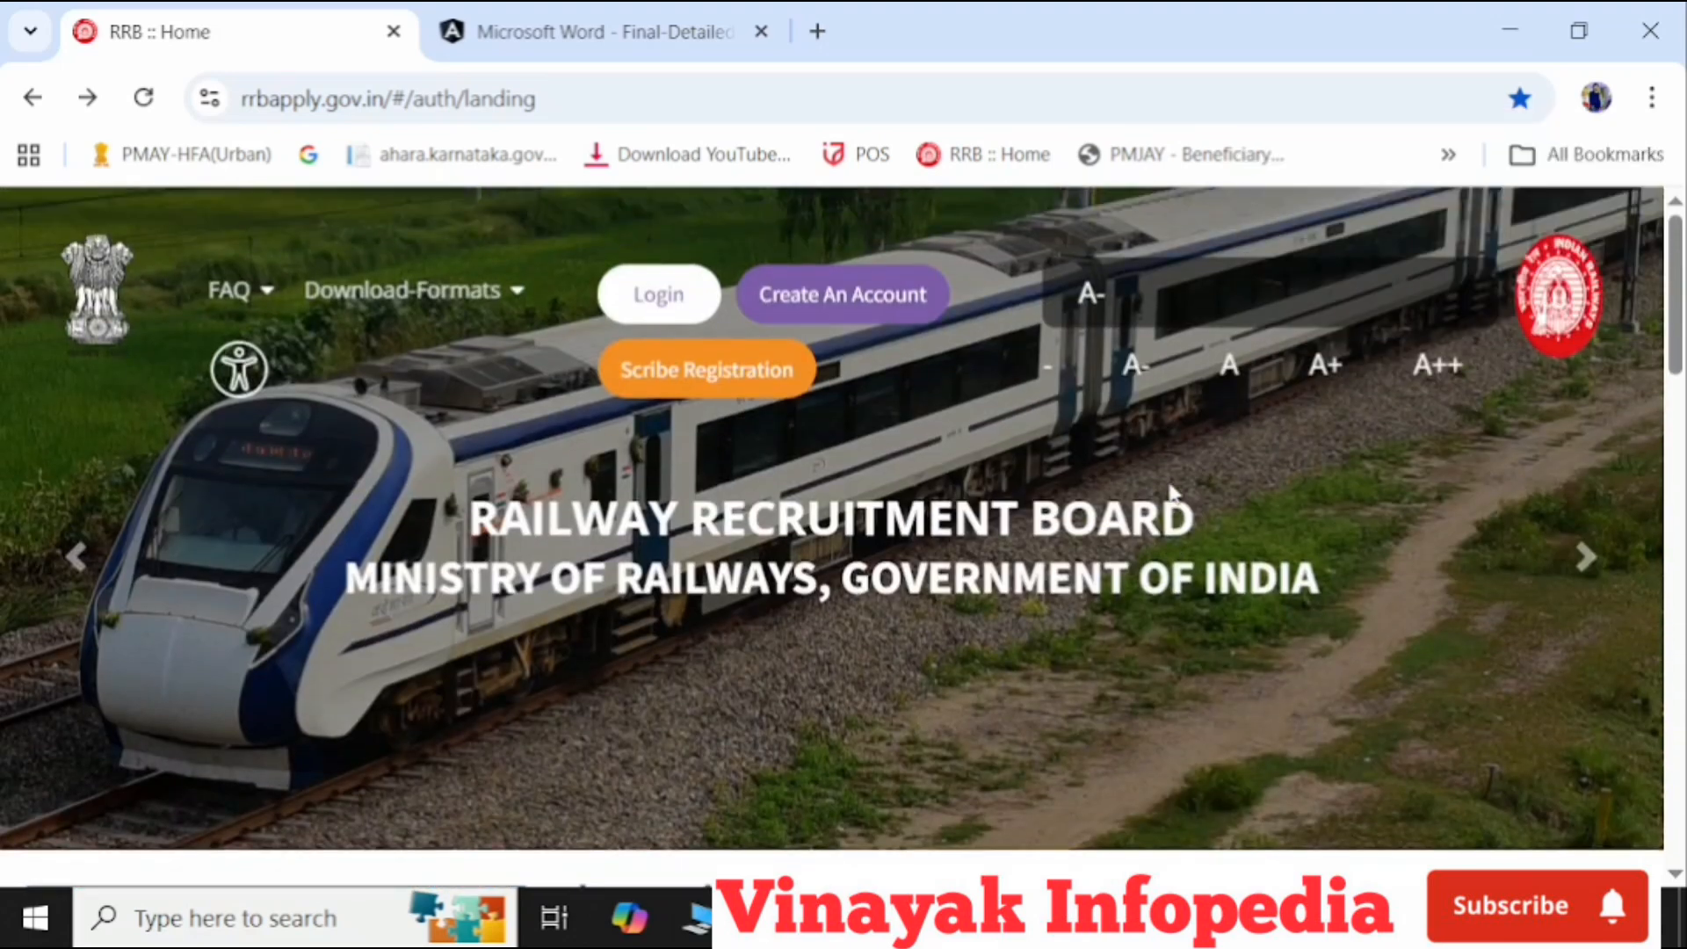
{"action": "scroll", "coordinate": [1170, 488], "scroll_direction": "down", "scroll_amount": 2}
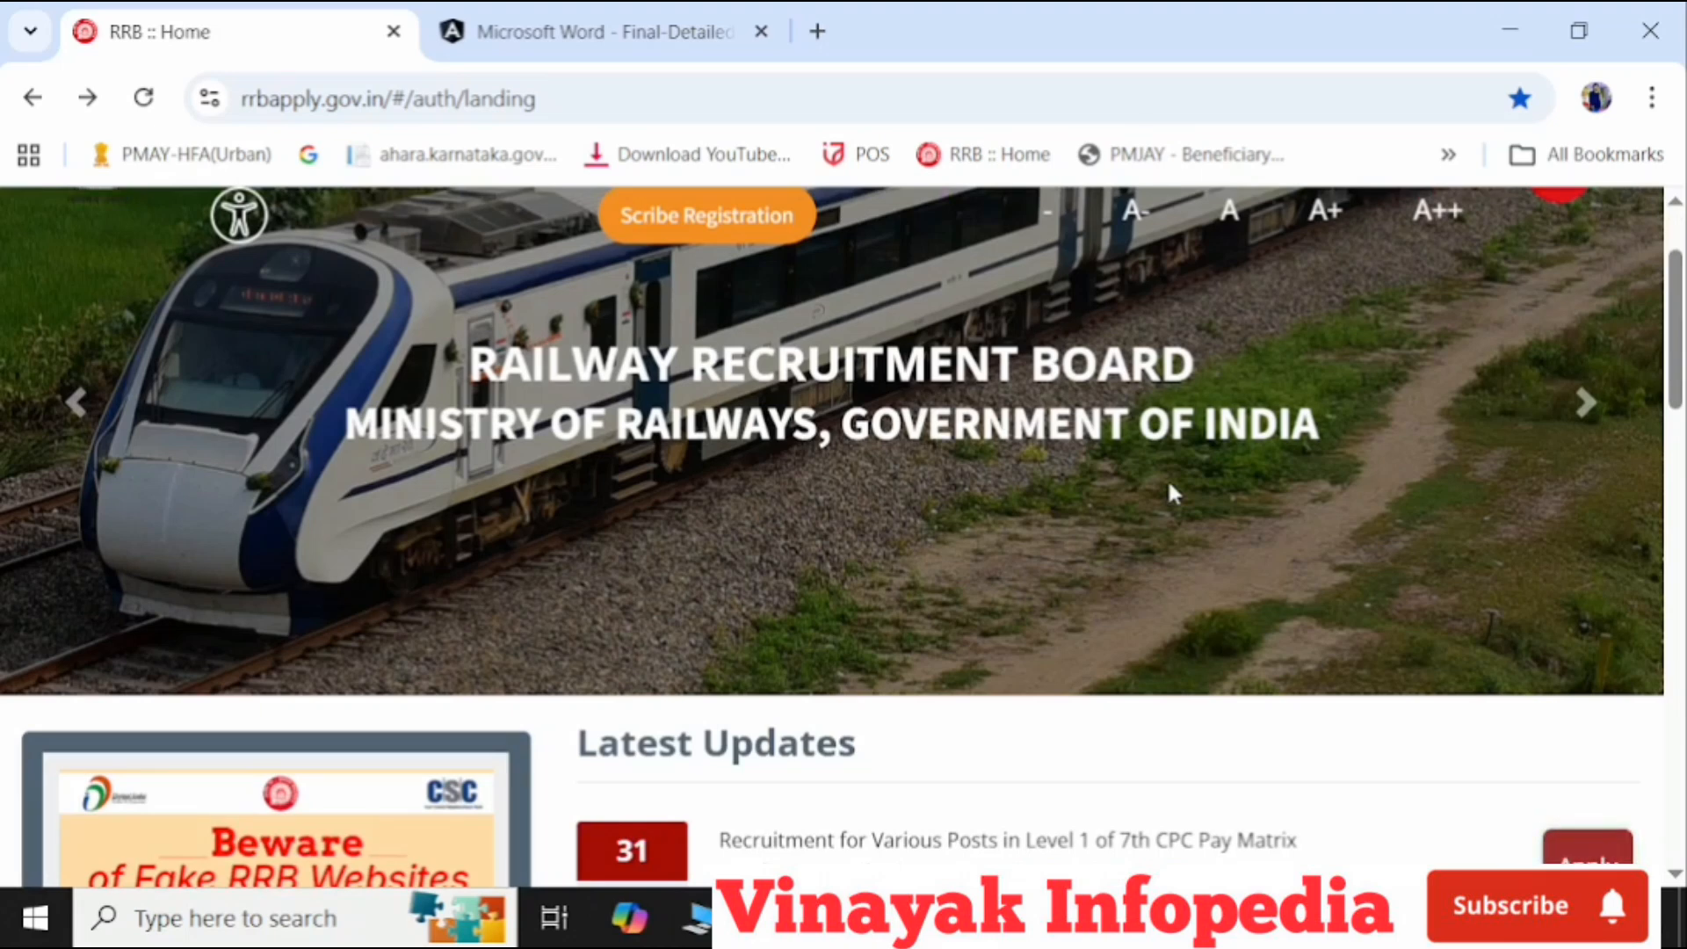
{"action": "scroll", "coordinate": [1168, 490], "scroll_direction": "down", "scroll_amount": 3}
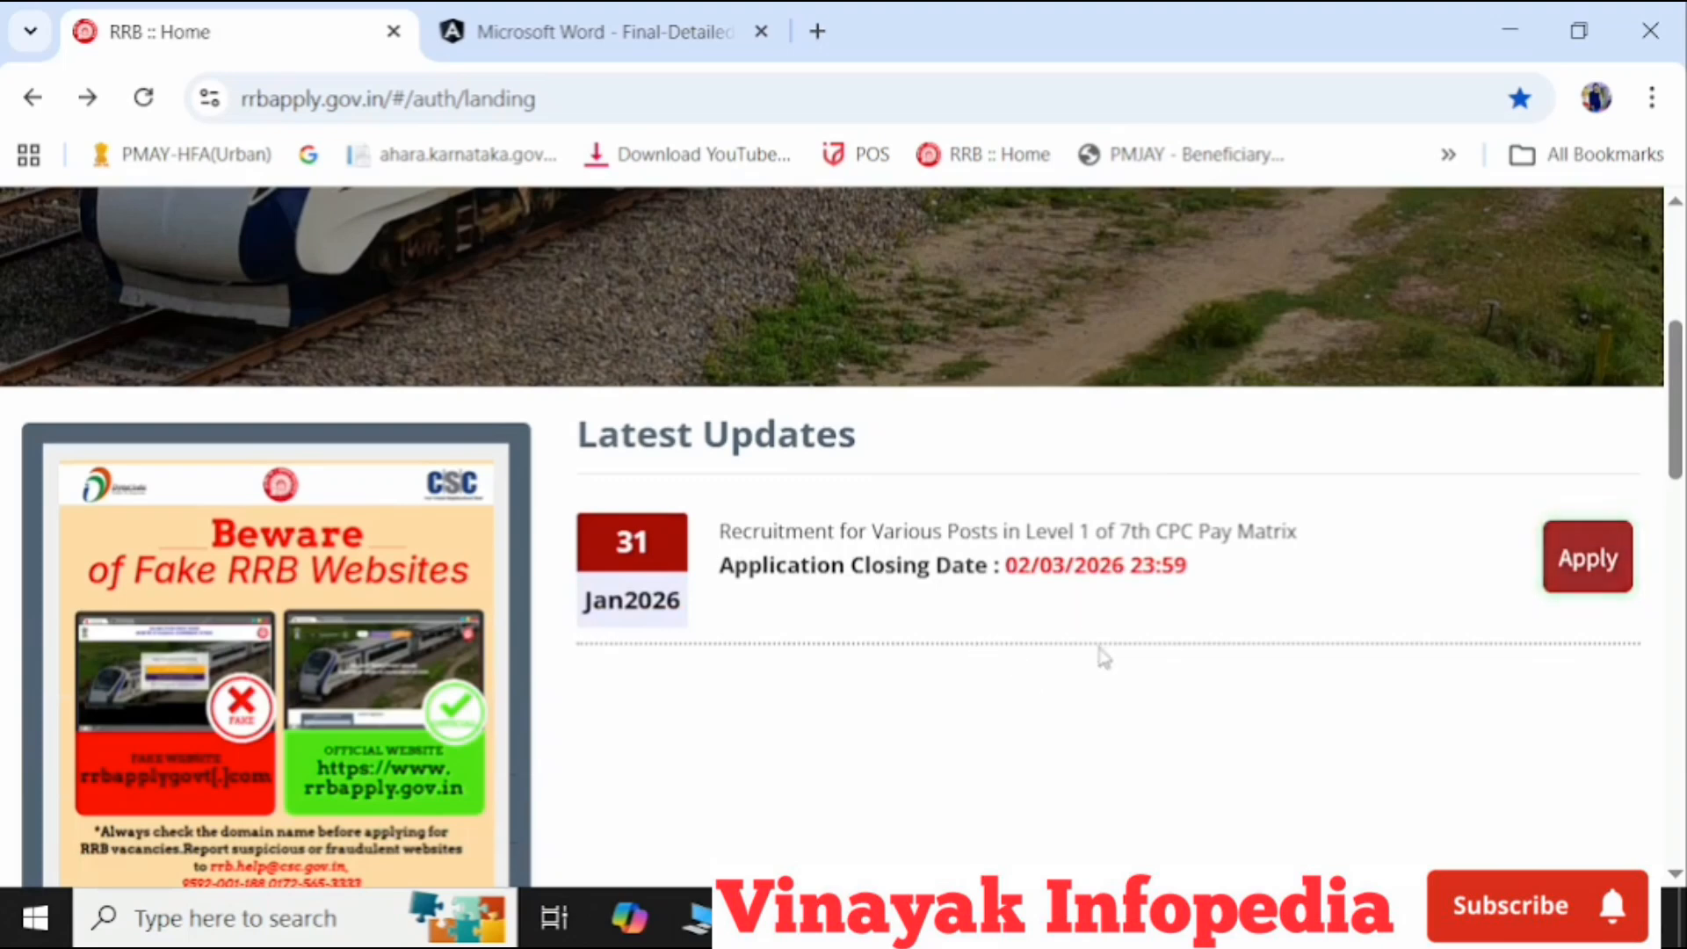
{"action": "scroll", "coordinate": [1097, 735], "scroll_direction": "up", "scroll_amount": 2}
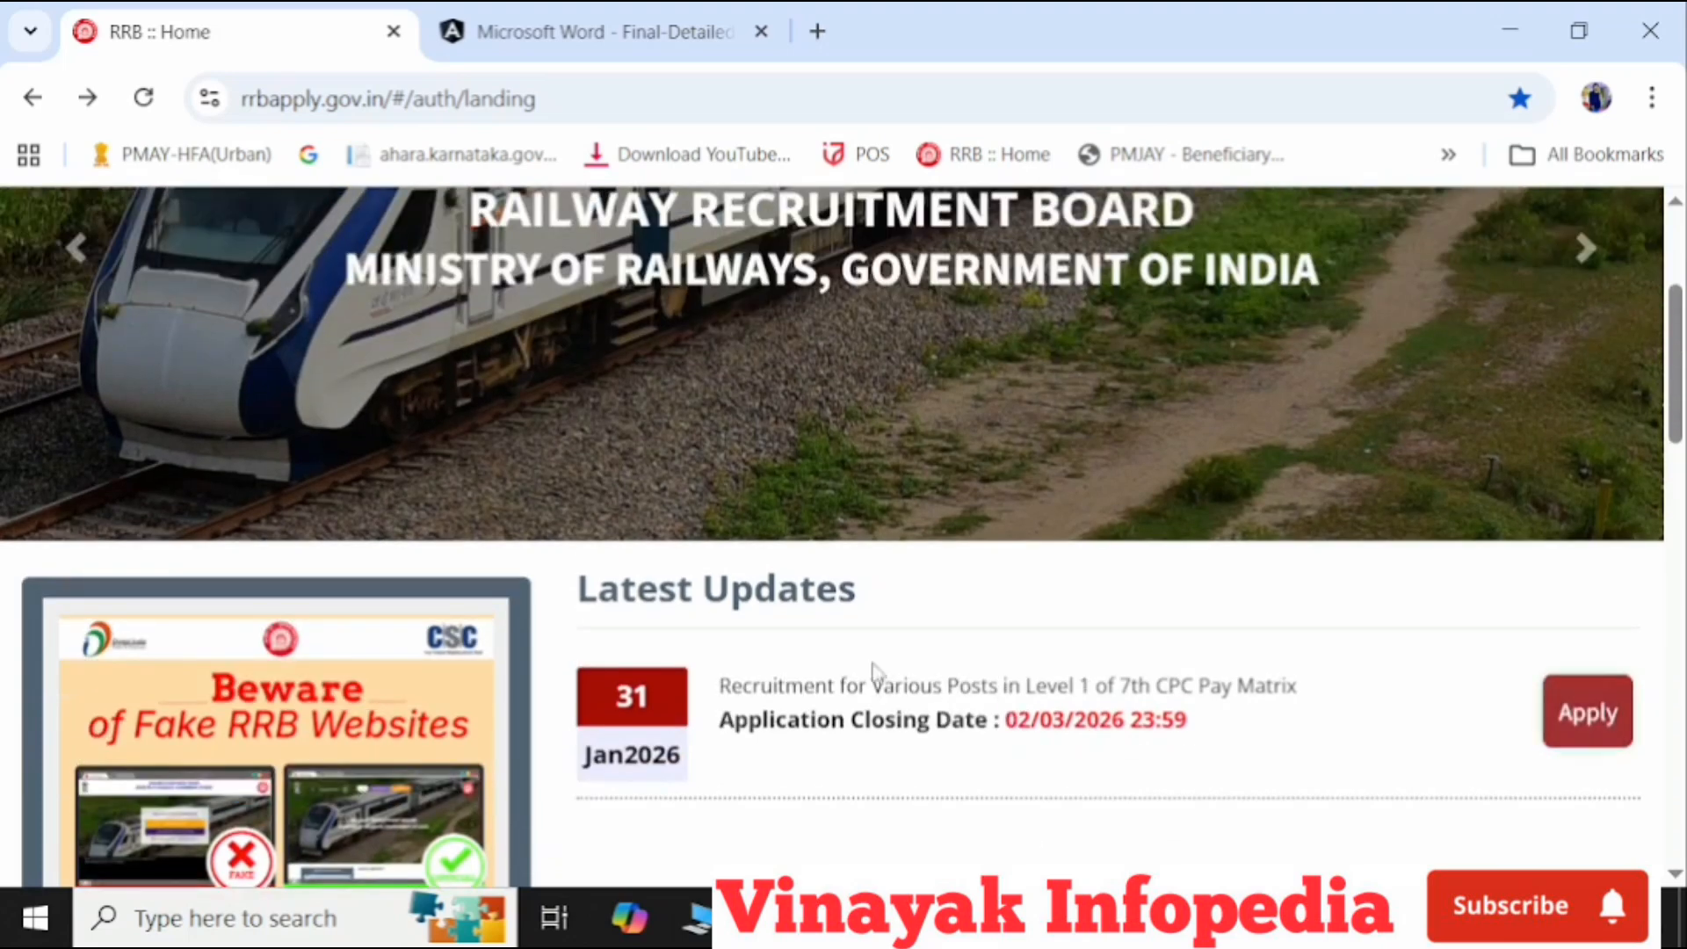
{"action": "scroll", "coordinate": [962, 599], "scroll_direction": "up", "scroll_amount": 4}
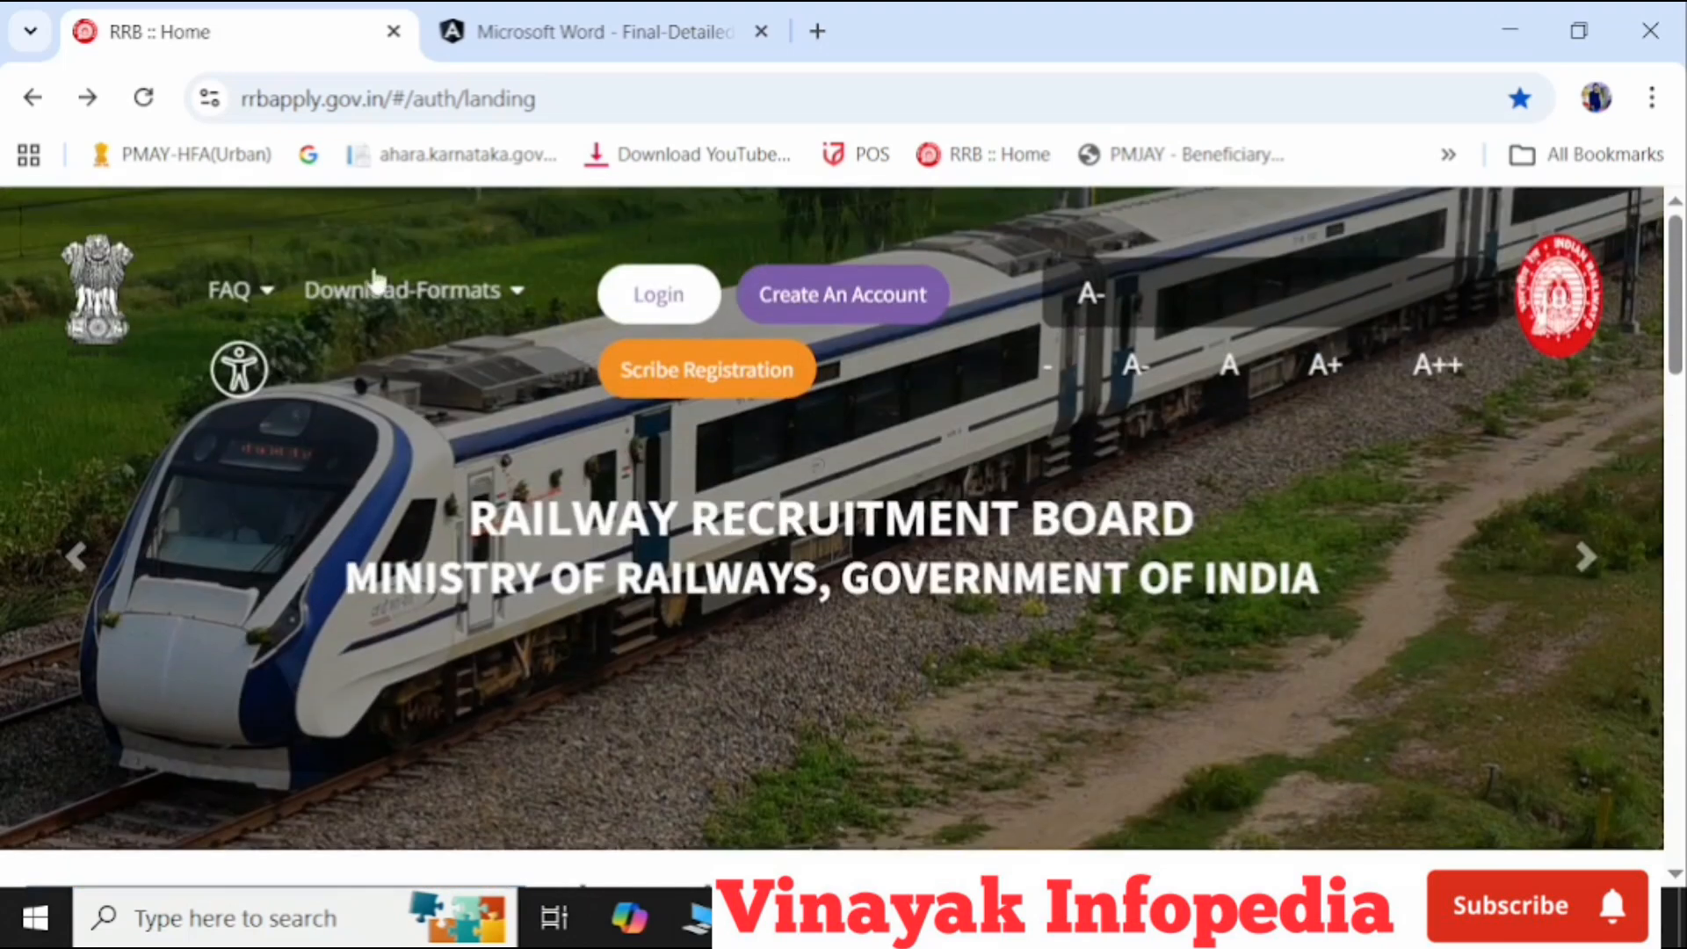
{"action": "scroll", "coordinate": [631, 544], "scroll_direction": "down", "scroll_amount": 4}
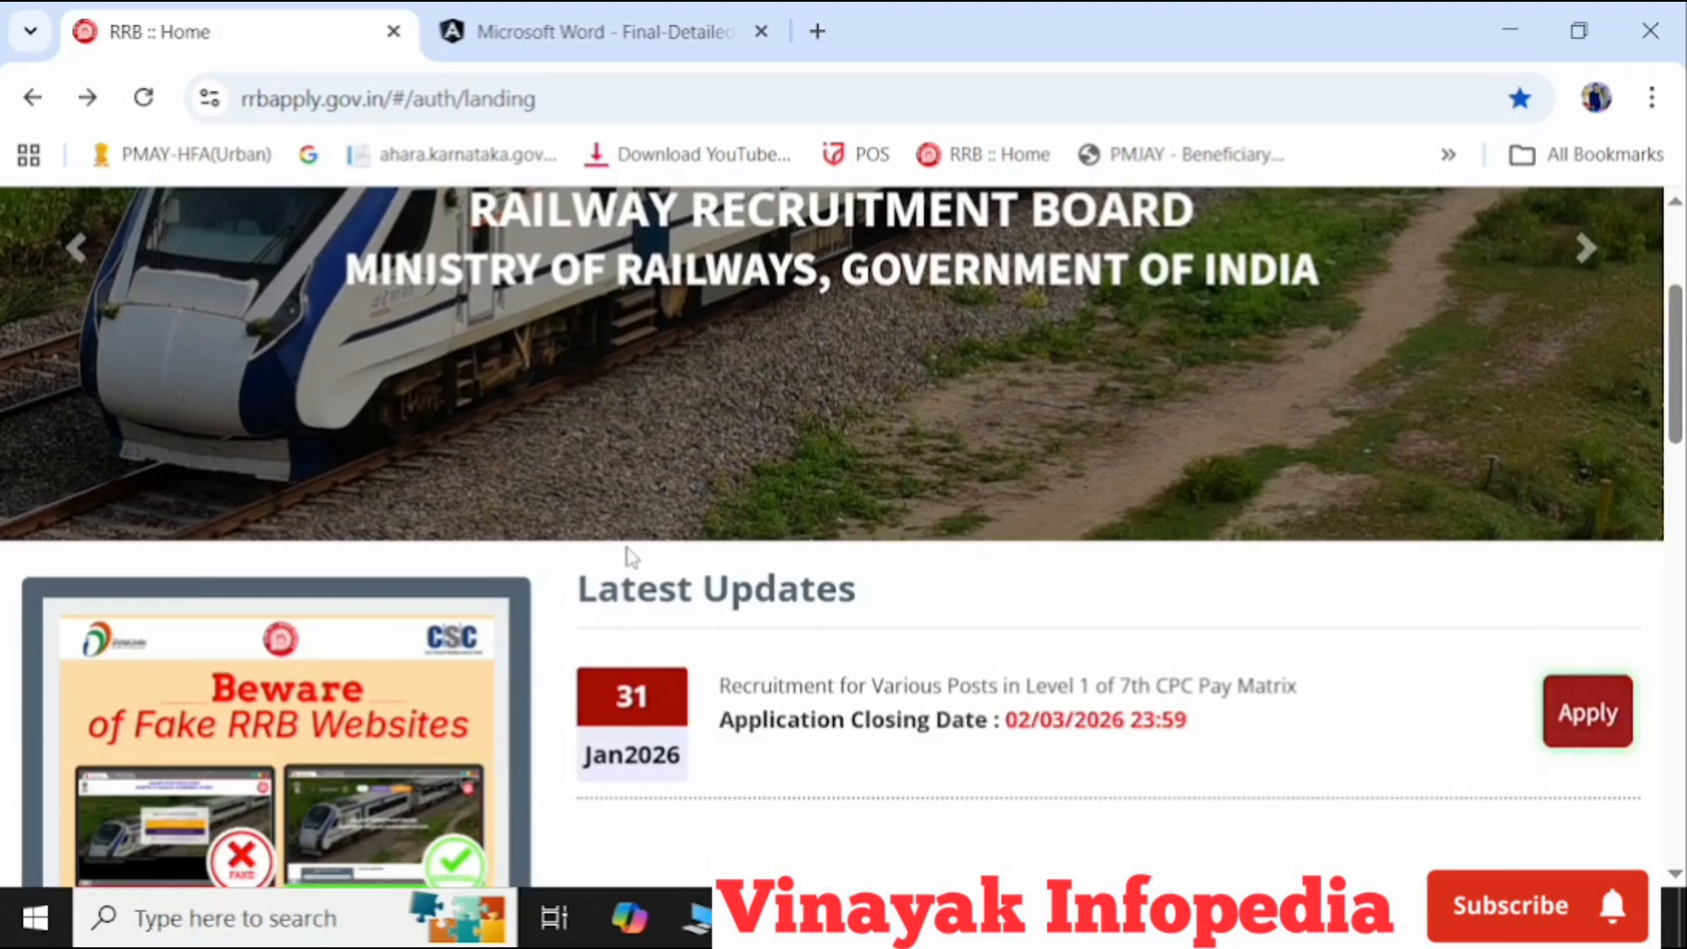
{"action": "scroll", "coordinate": [763, 518], "scroll_direction": "up", "scroll_amount": 2}
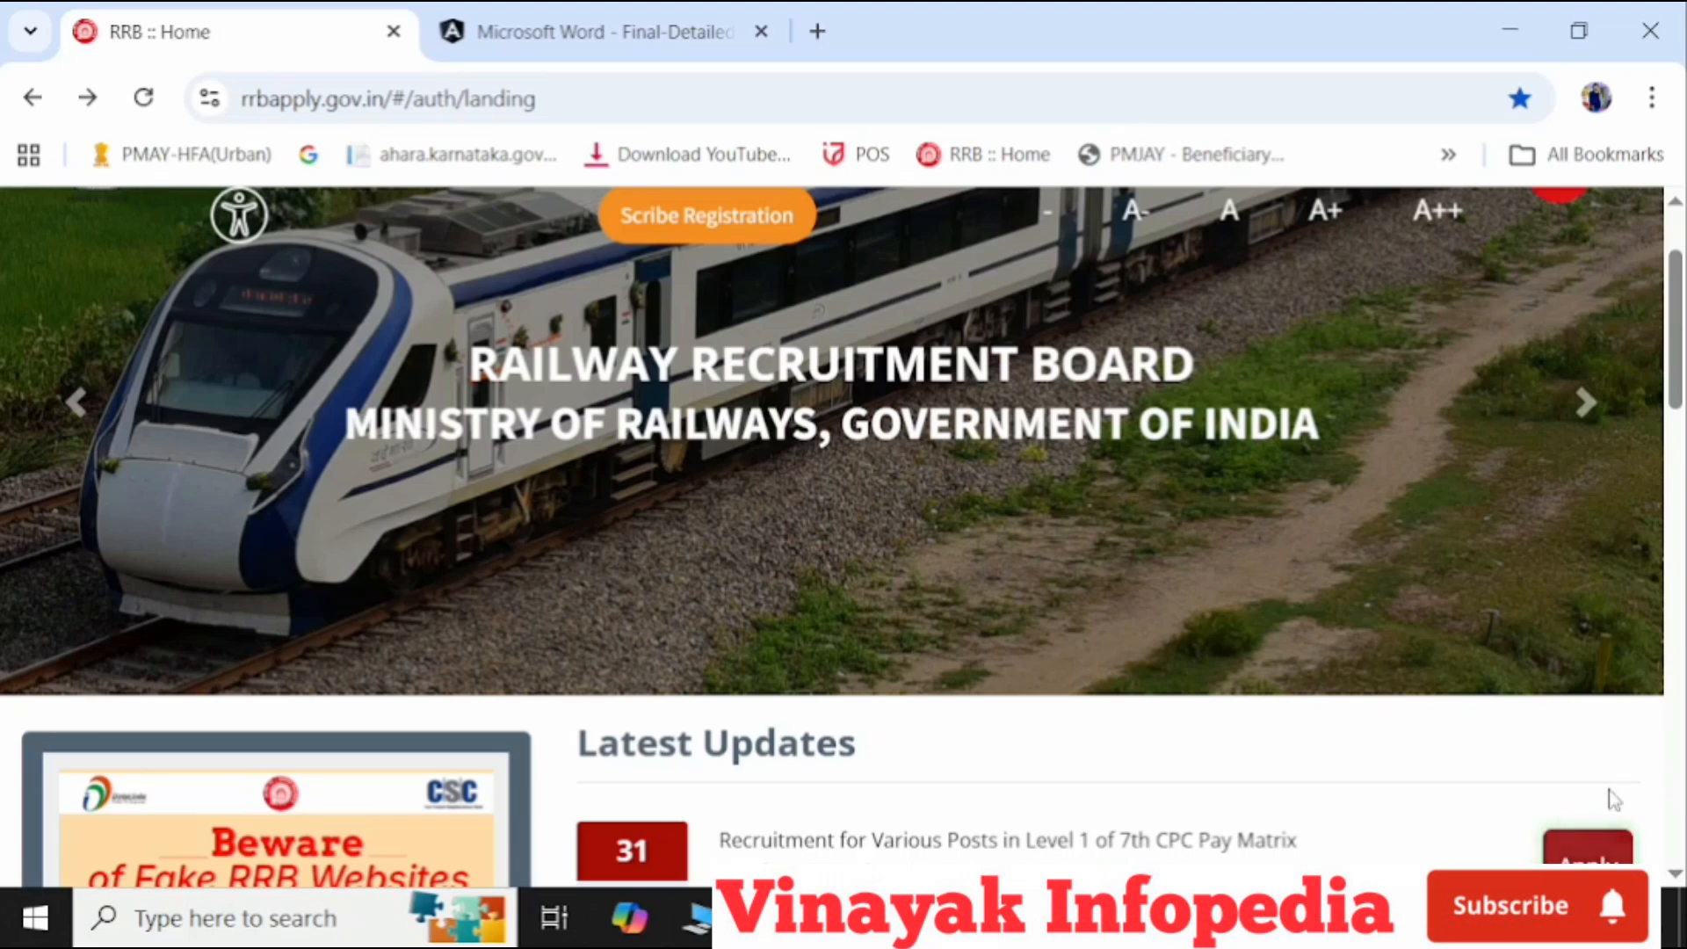
{"action": "scroll", "coordinate": [1608, 795], "scroll_direction": "down", "scroll_amount": 2}
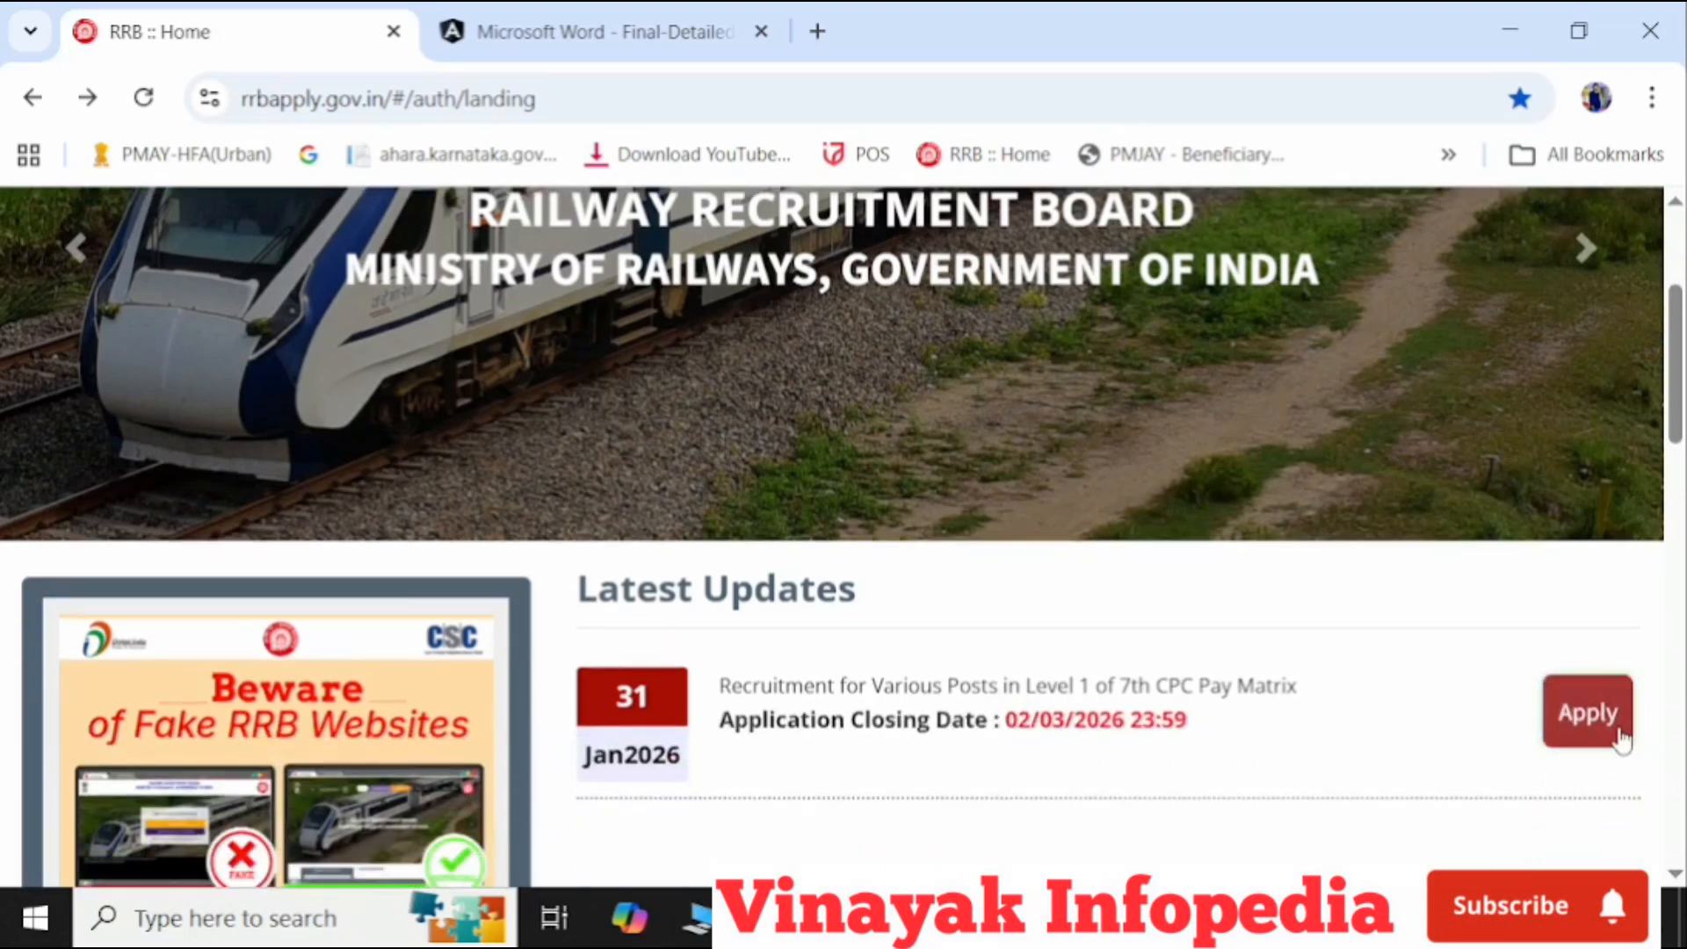
{"action": "left_click", "coordinate": [1615, 732]}
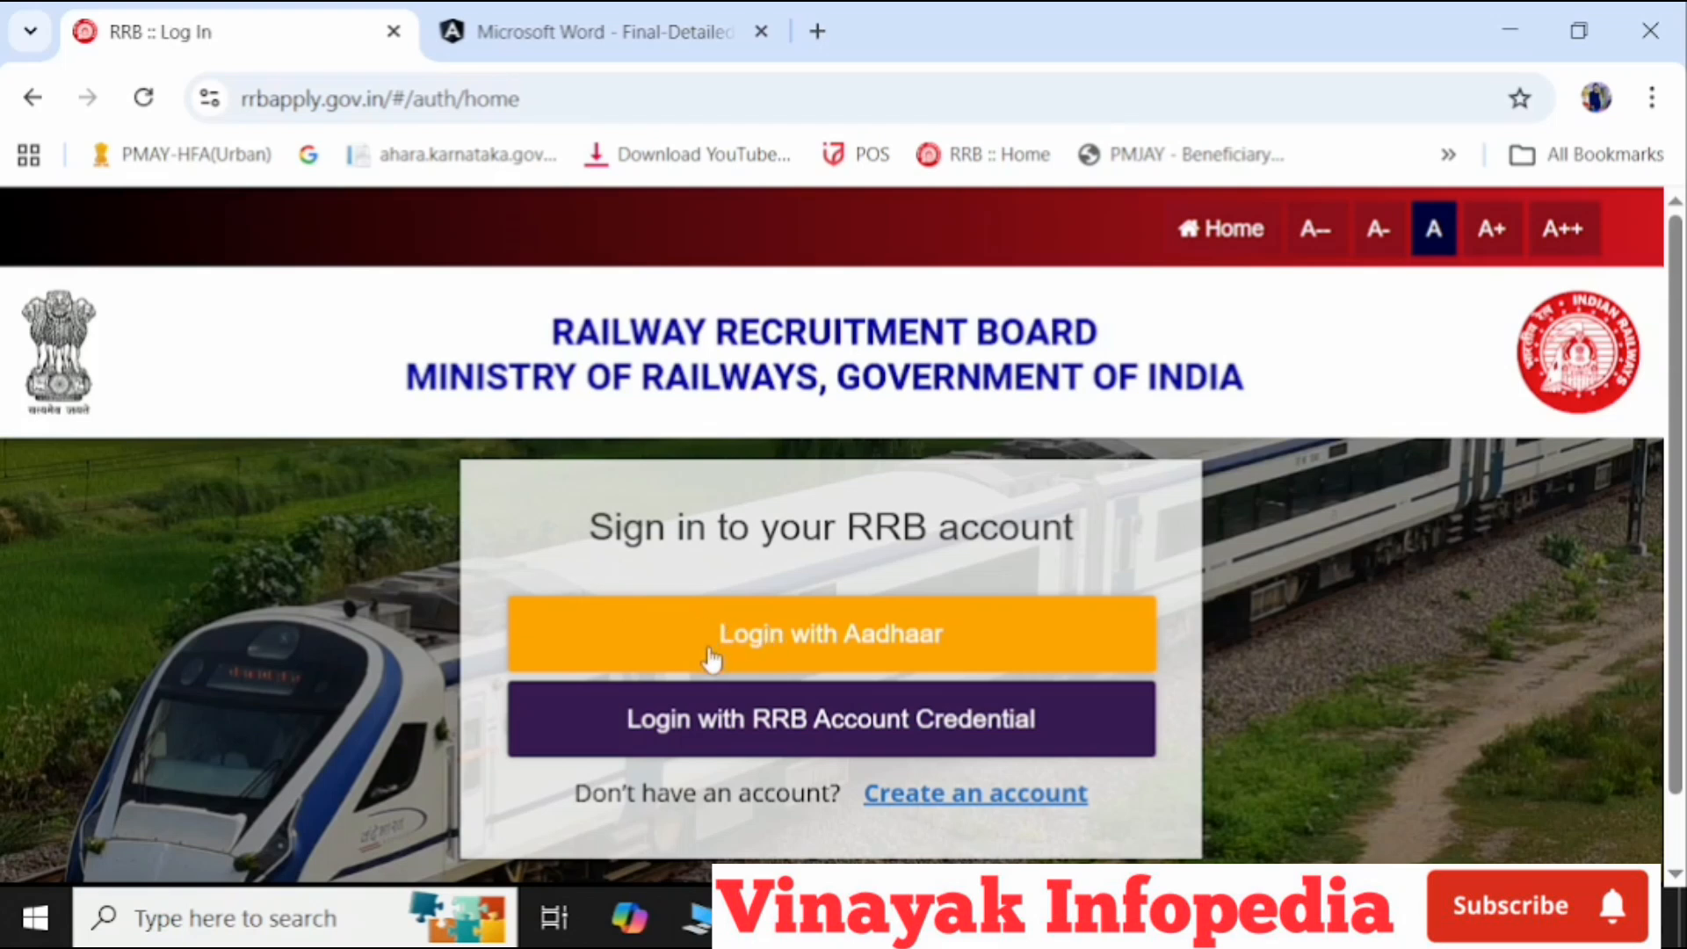
- Inspect the Aadhaar login form and return to the sign-in options through the Level 1 recruitment listing
{"action": "left_click", "coordinate": [738, 633]}
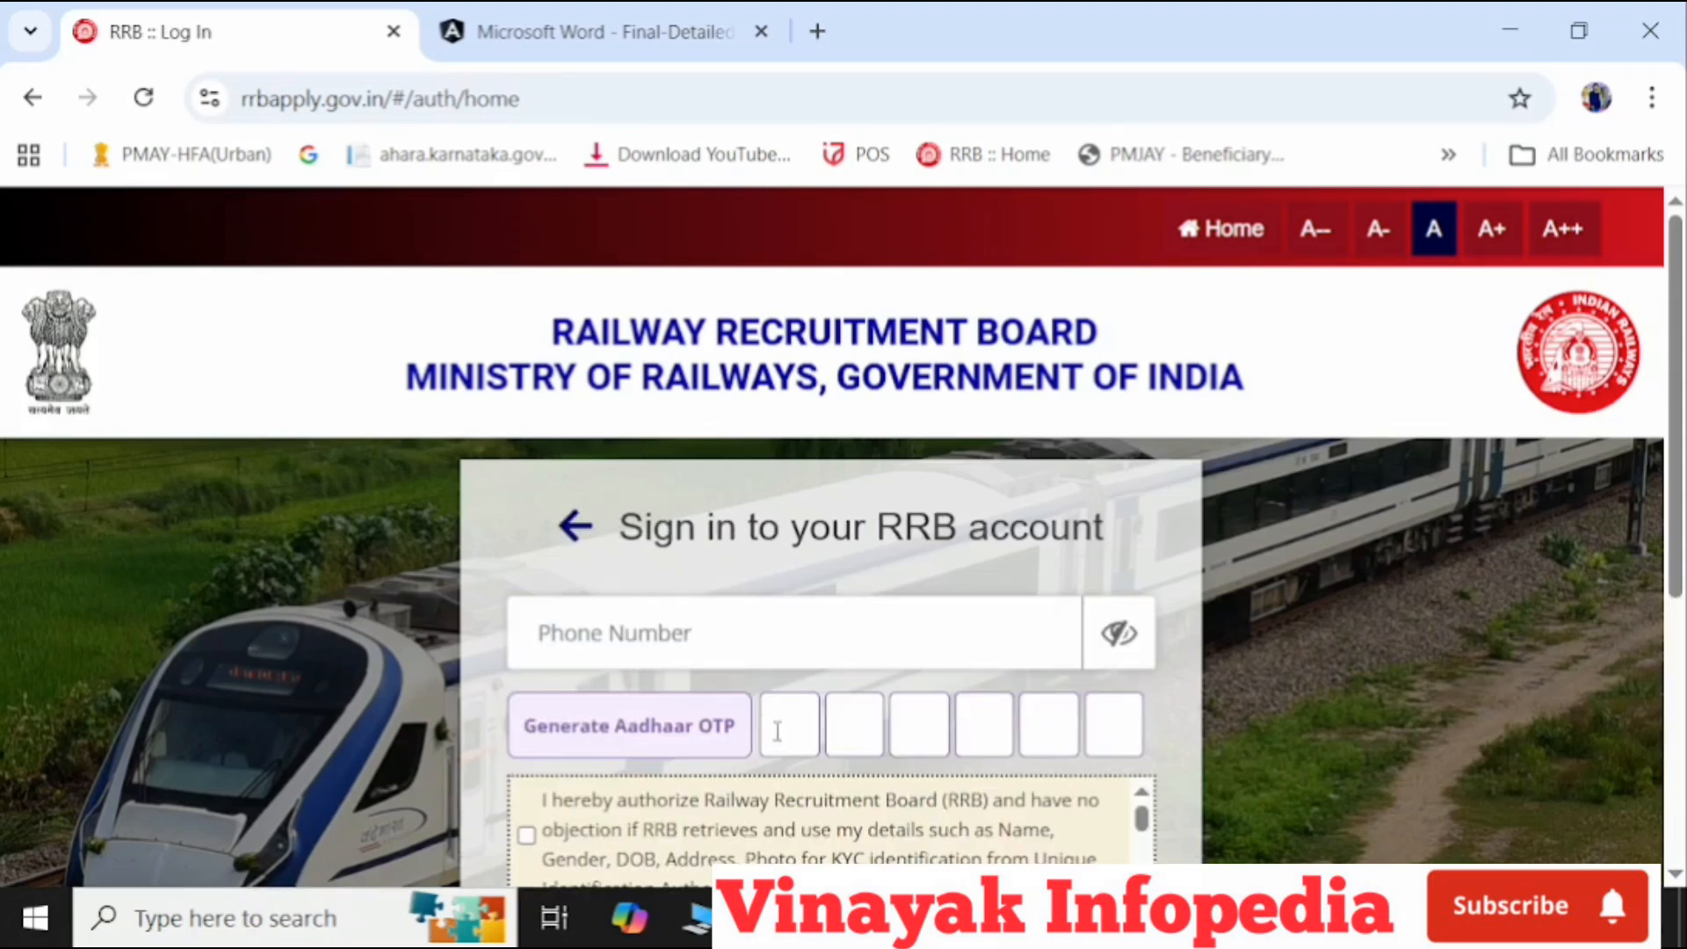
{"action": "scroll", "coordinate": [1059, 745], "scroll_direction": "down", "scroll_amount": 3}
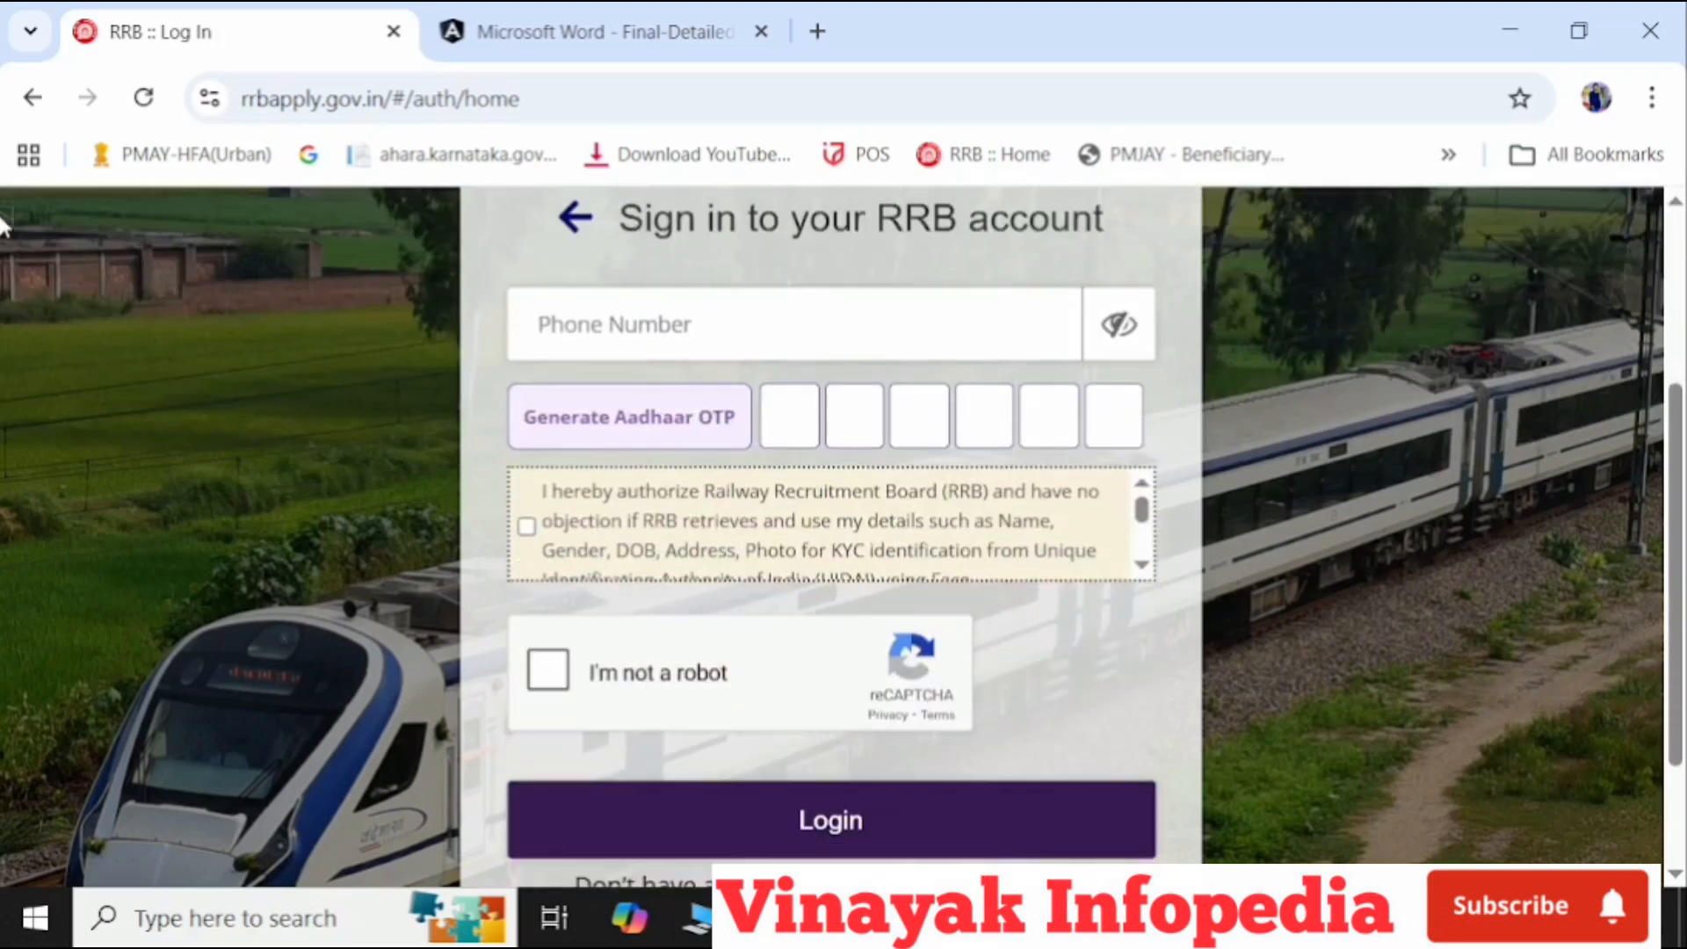
{"action": "left_click", "coordinate": [26, 99]}
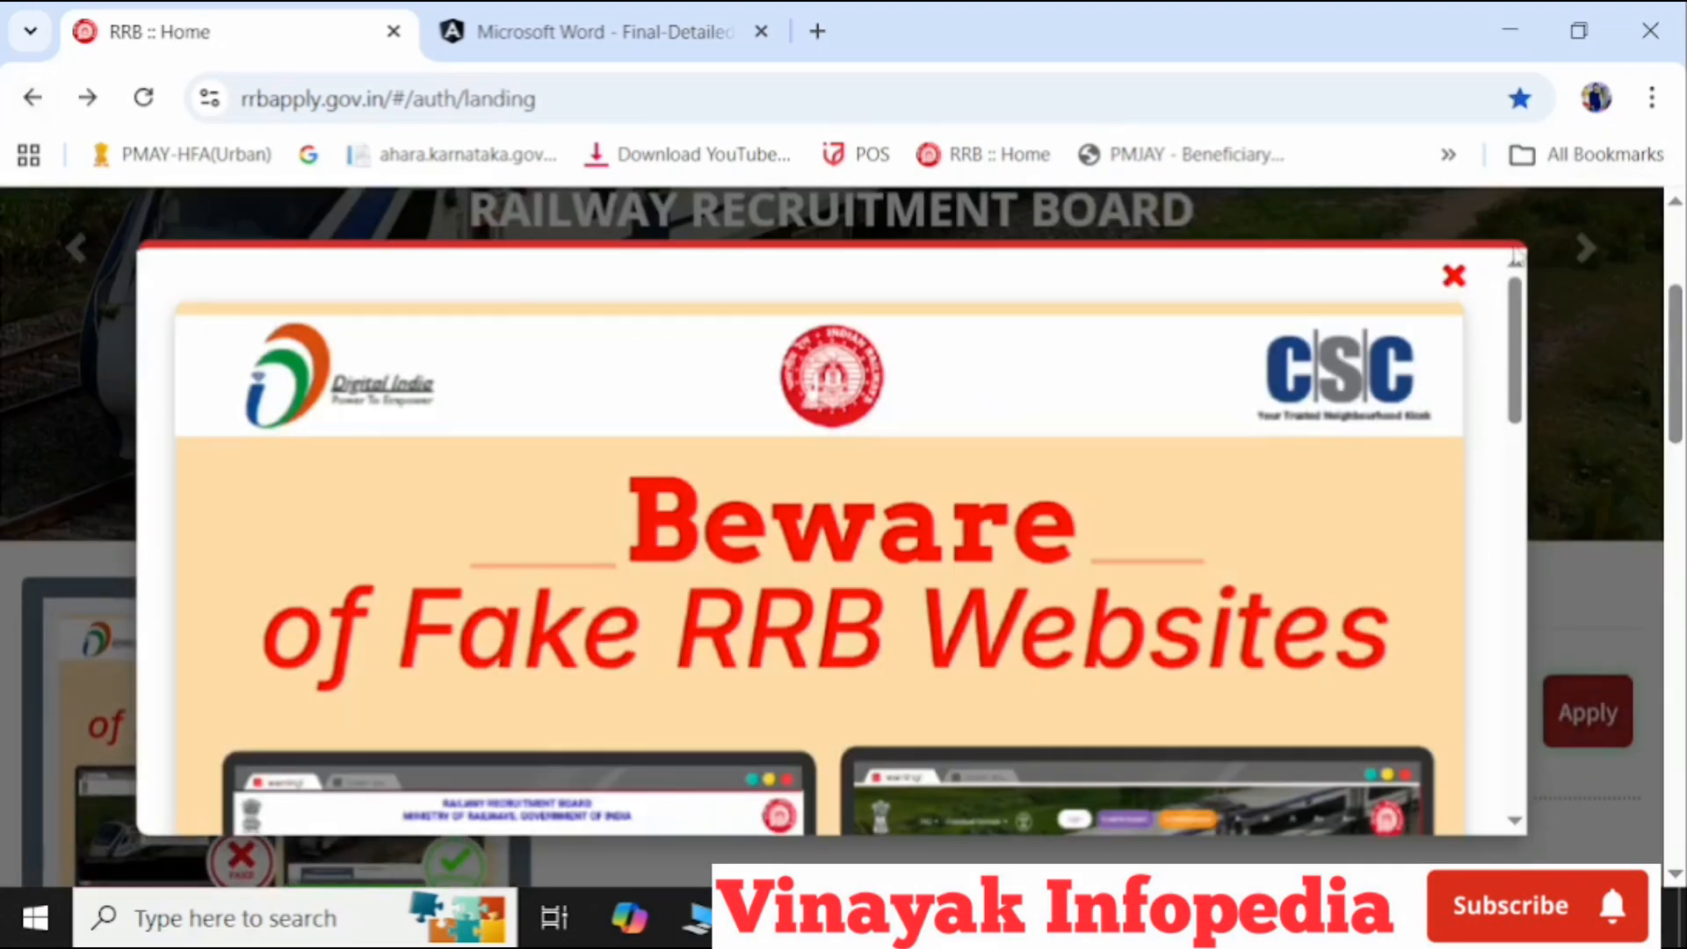
{"action": "left_click", "coordinate": [1454, 276]}
{"action": "scroll", "coordinate": [1509, 554], "scroll_direction": "down", "scroll_amount": 2}
{"action": "left_click", "coordinate": [1594, 567]}
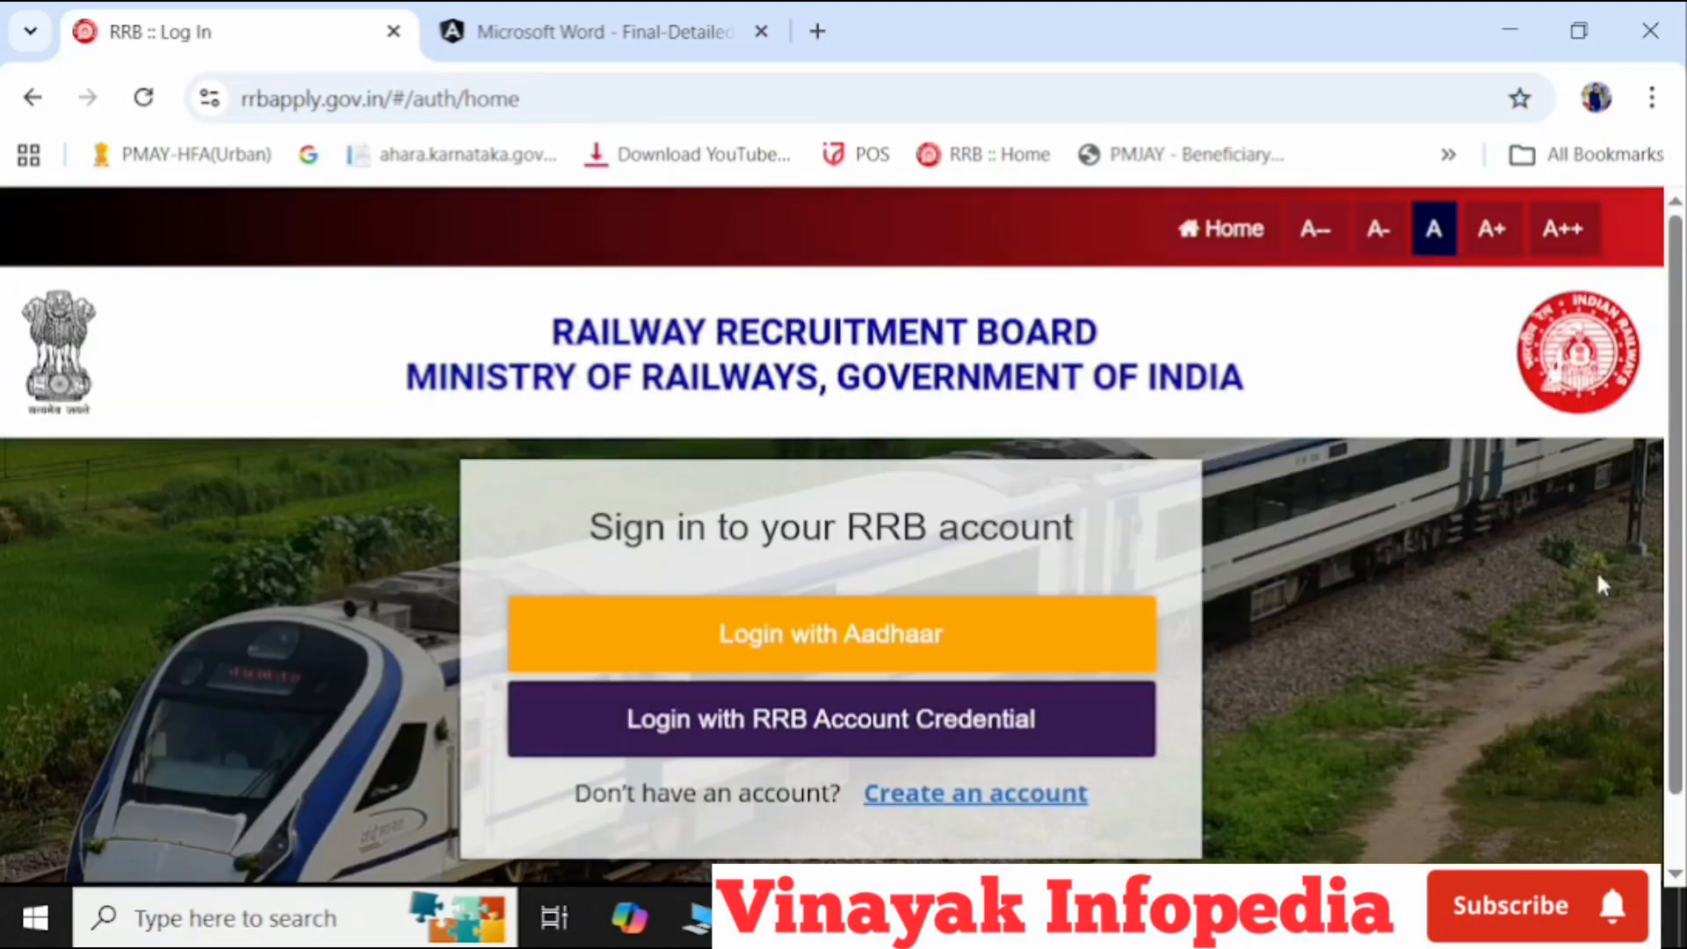
- Open the new account registration form, acknowledge its notice, and set the country of nationality to India
{"action": "left_click", "coordinate": [967, 792]}
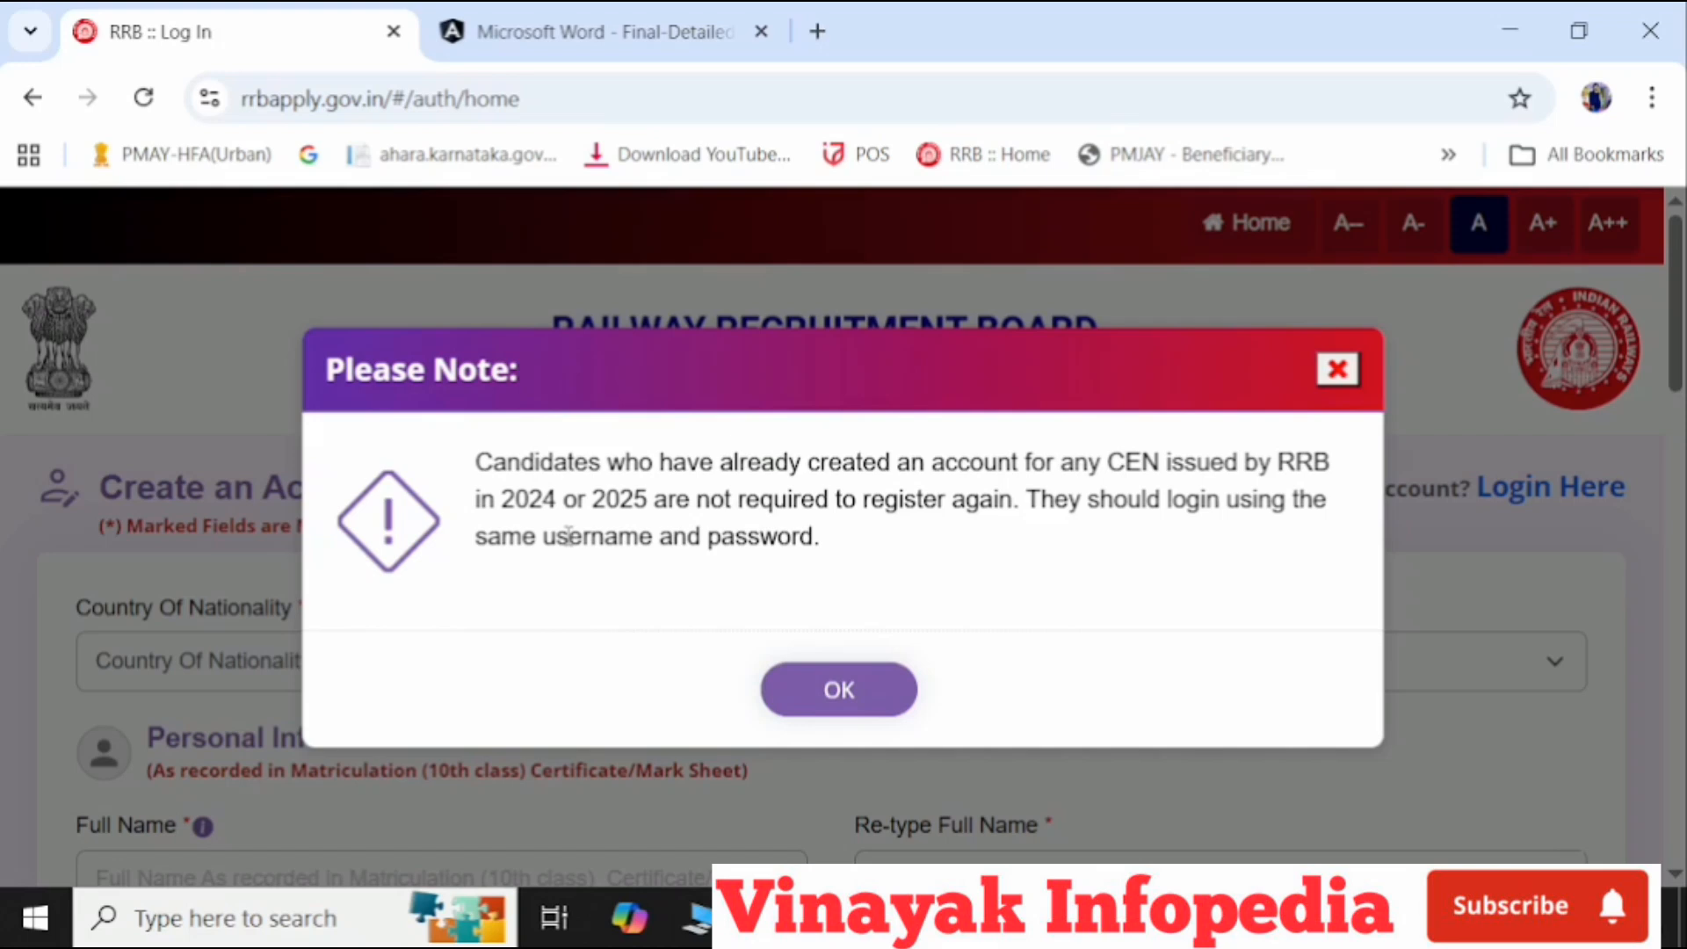
{"action": "left_click", "coordinate": [788, 685]}
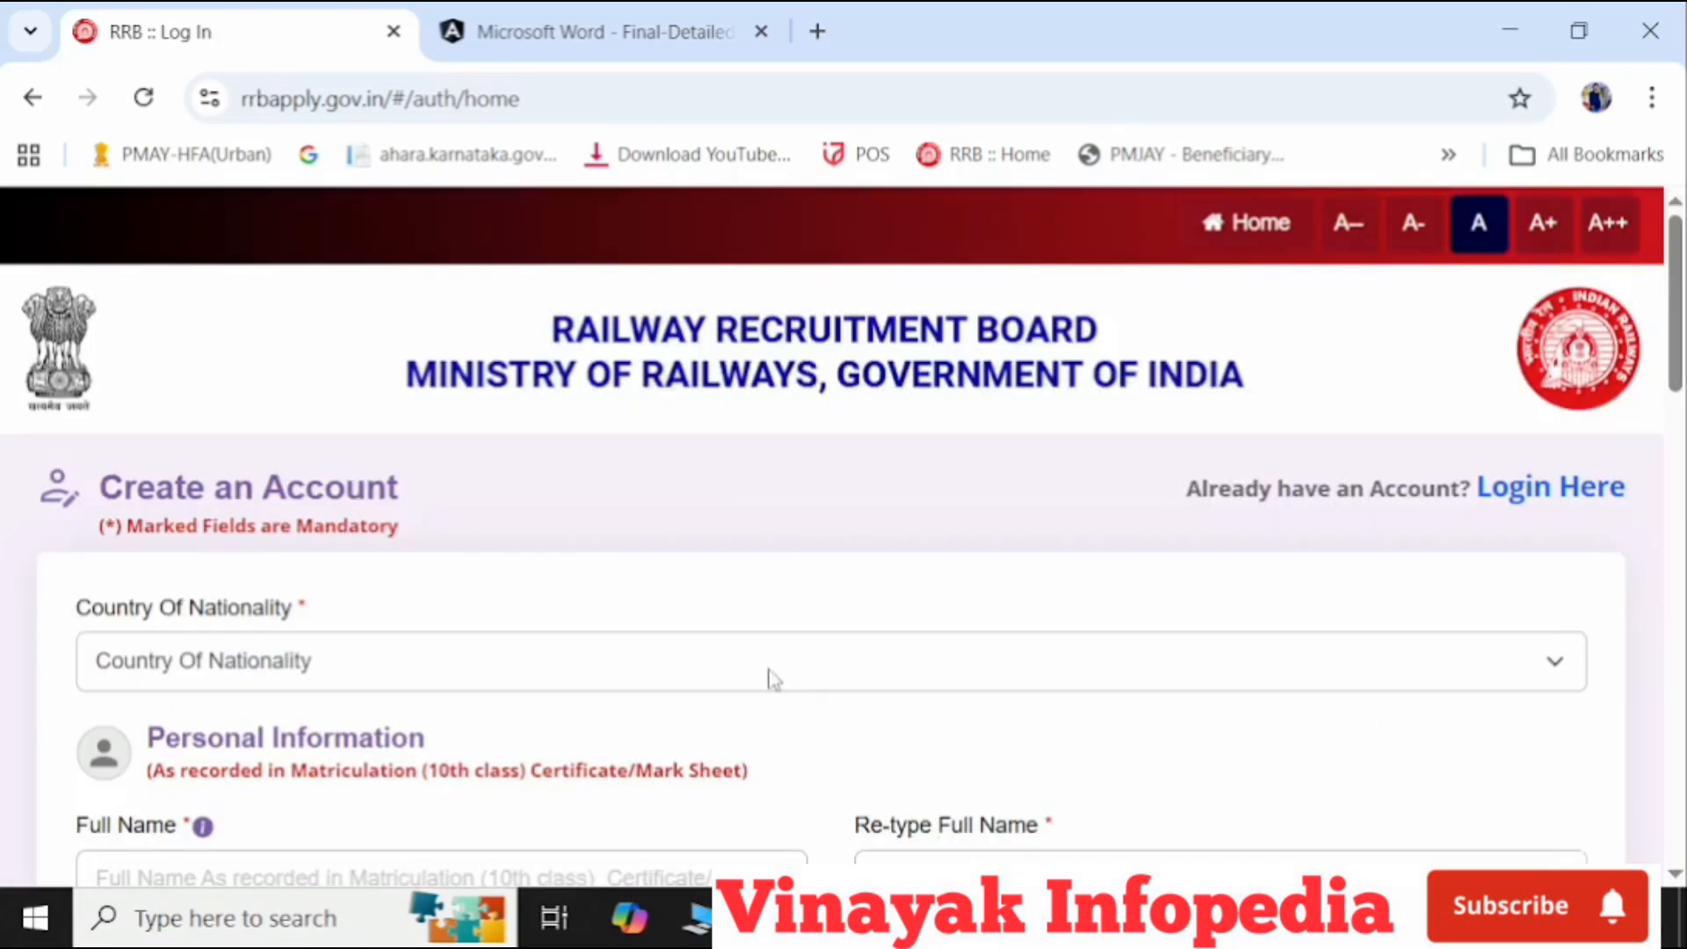
{"action": "scroll", "coordinate": [748, 681], "scroll_direction": "down", "scroll_amount": 2}
{"action": "left_click", "coordinate": [737, 534]}
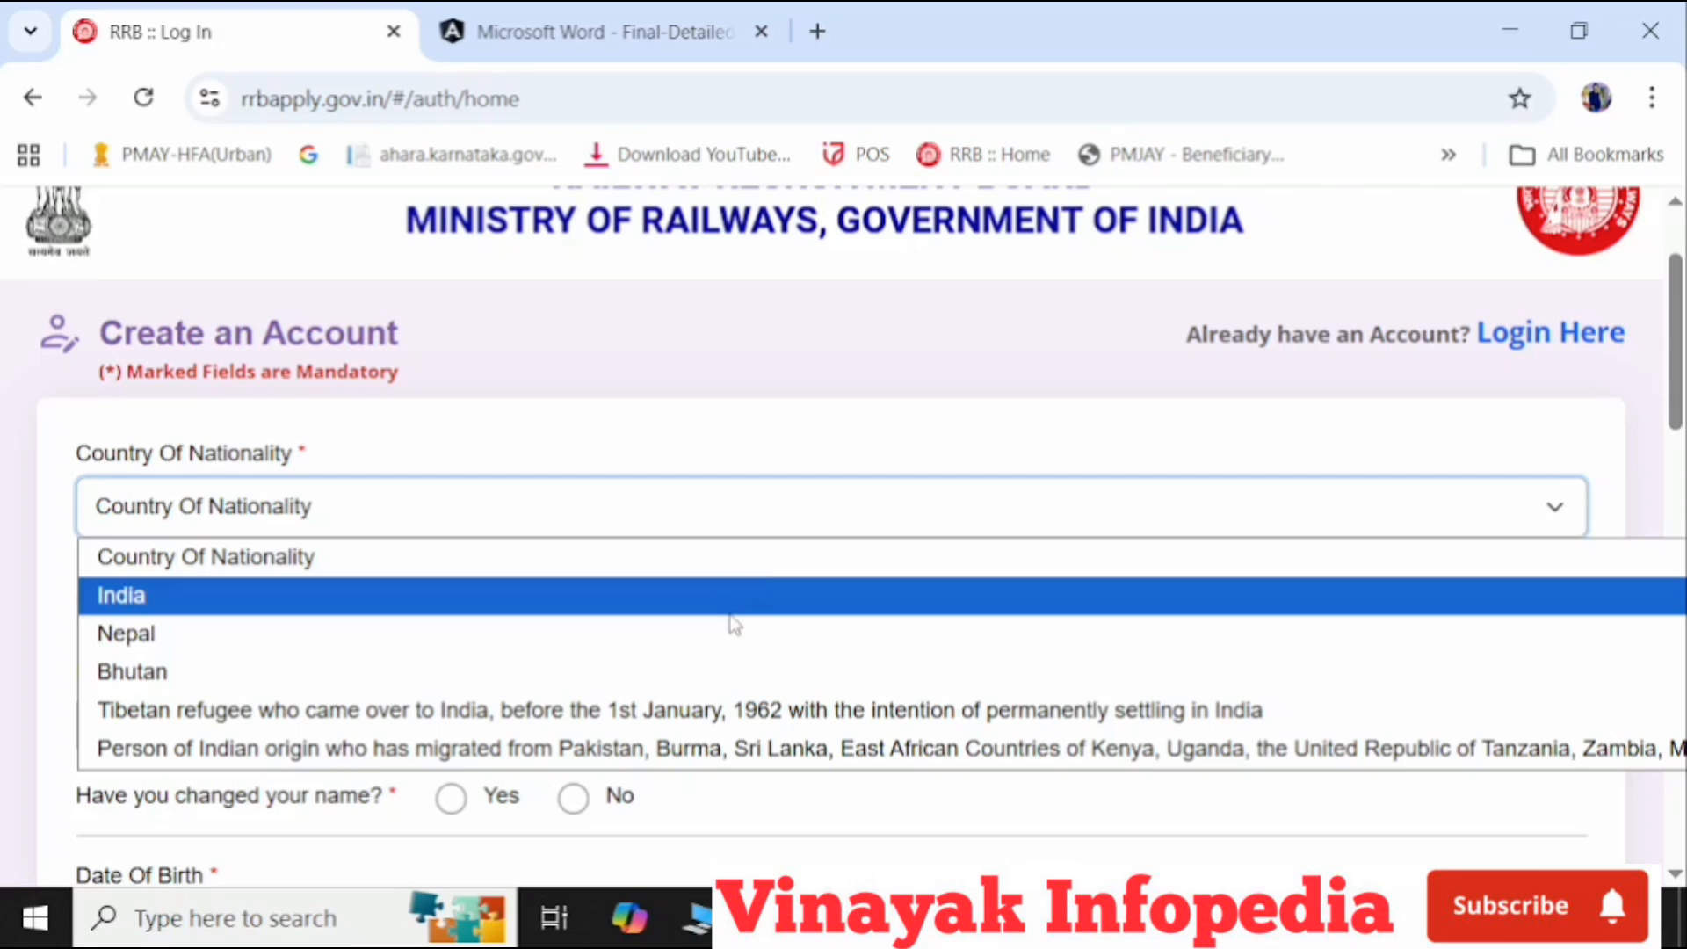
{"action": "left_click", "coordinate": [731, 613]}
{"action": "scroll", "coordinate": [252, 710], "scroll_direction": "down", "scroll_amount": 2}
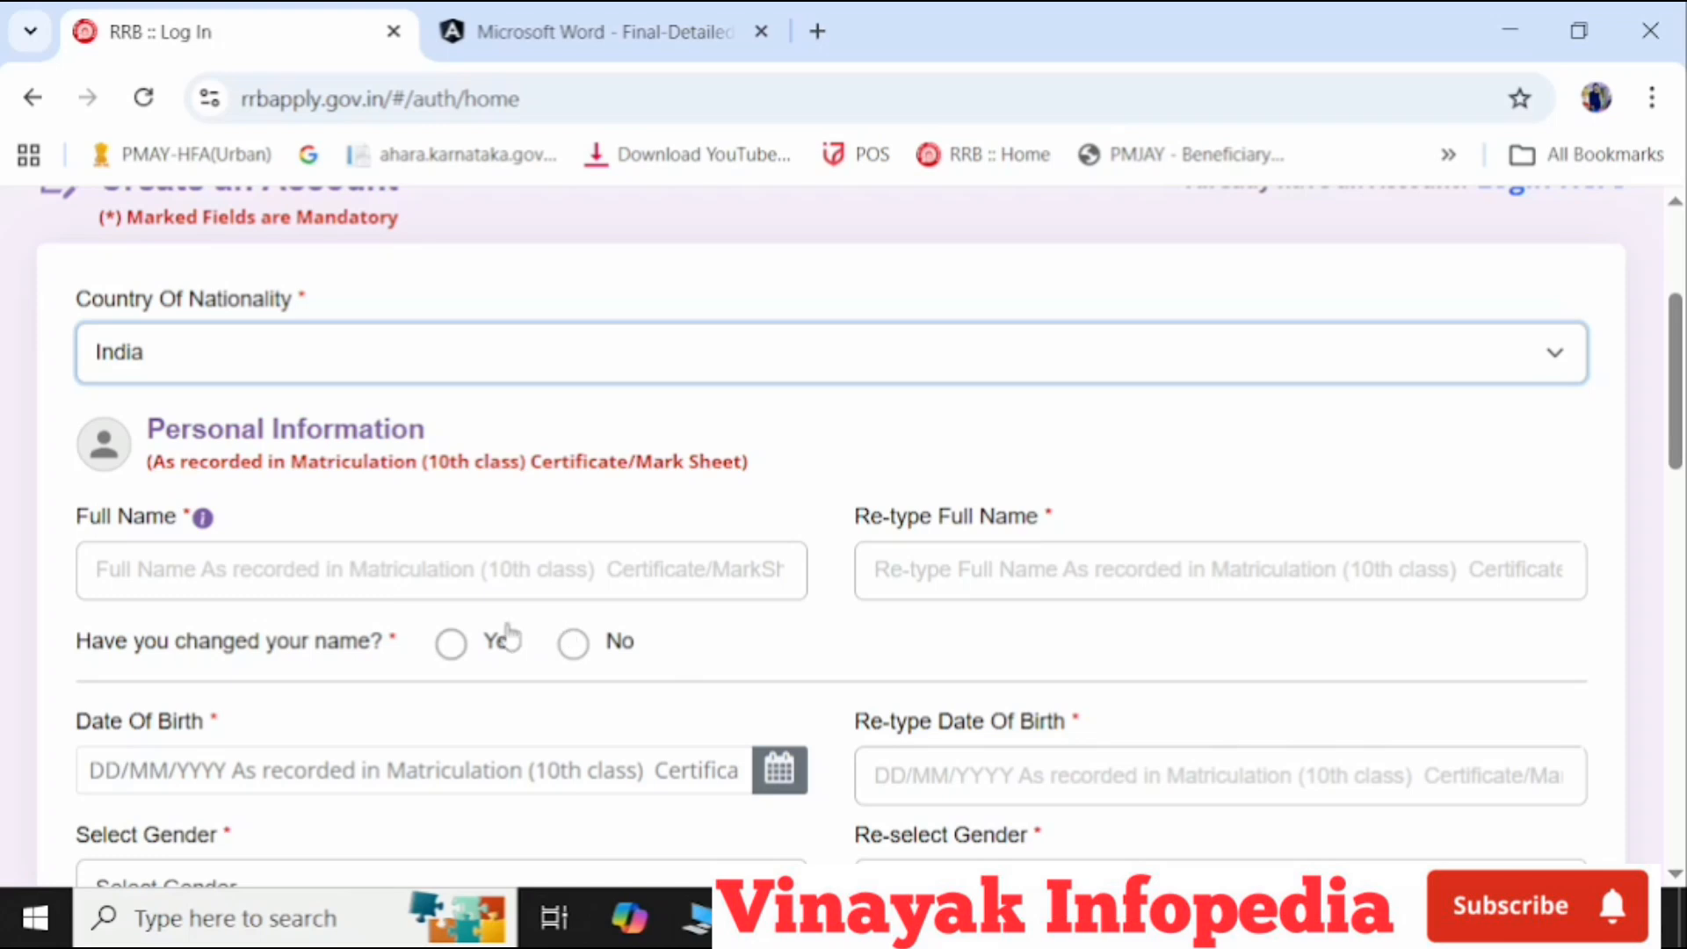
{"action": "left_click", "coordinate": [466, 645]}
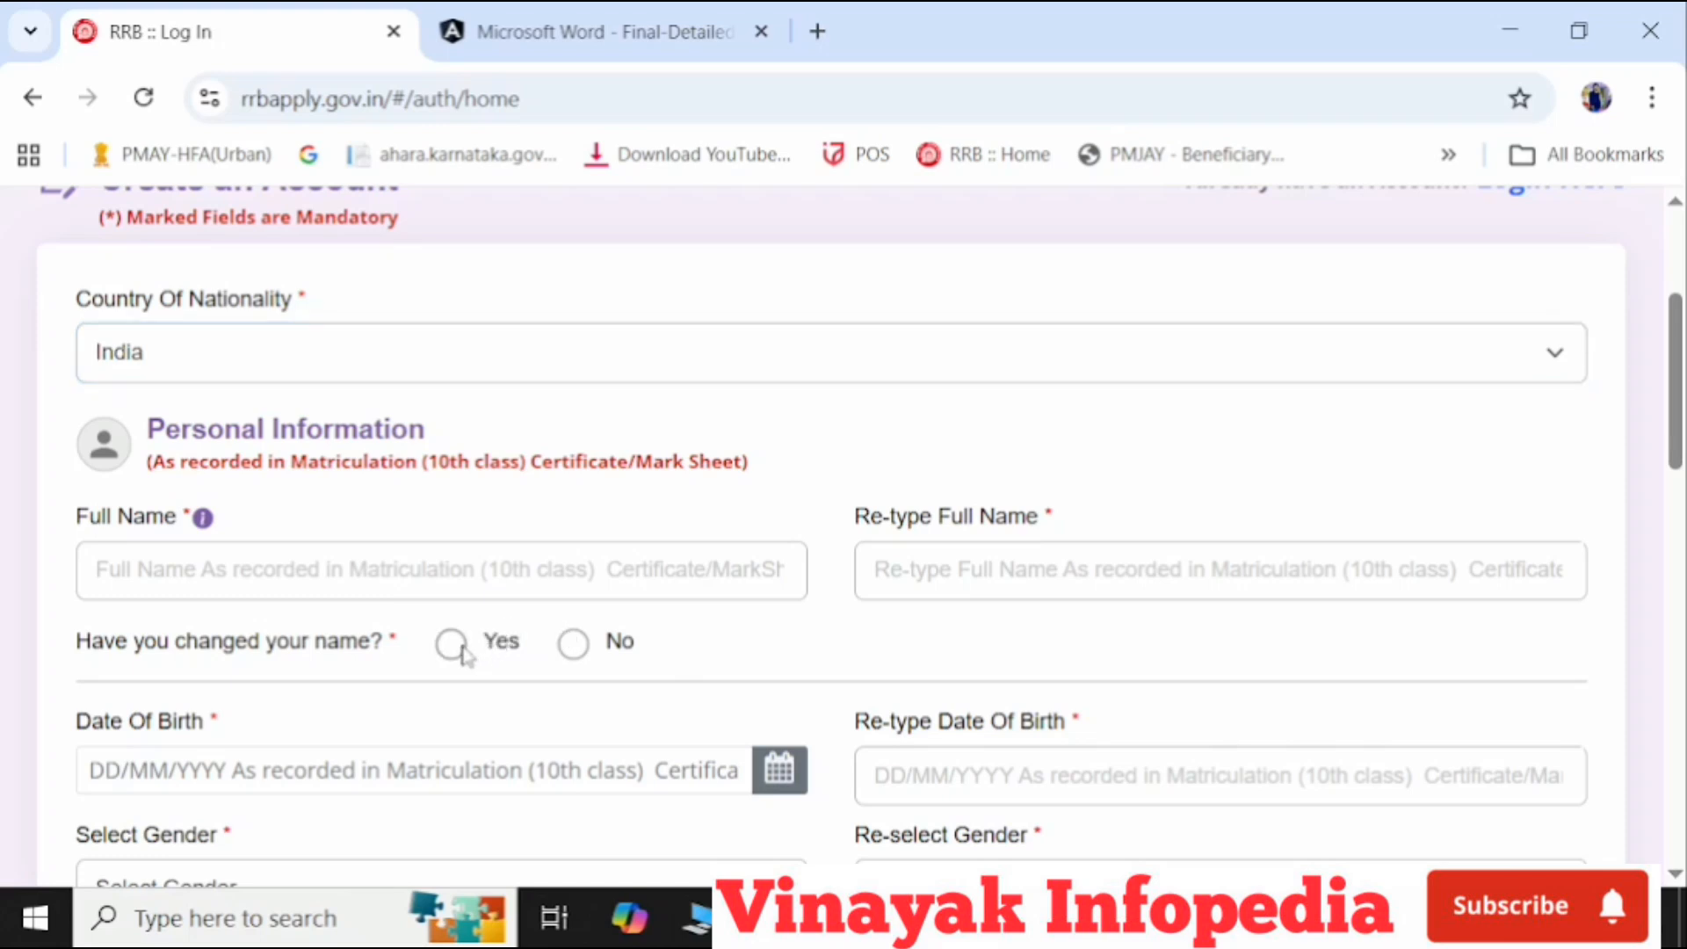
{"action": "left_click", "coordinate": [451, 644]}
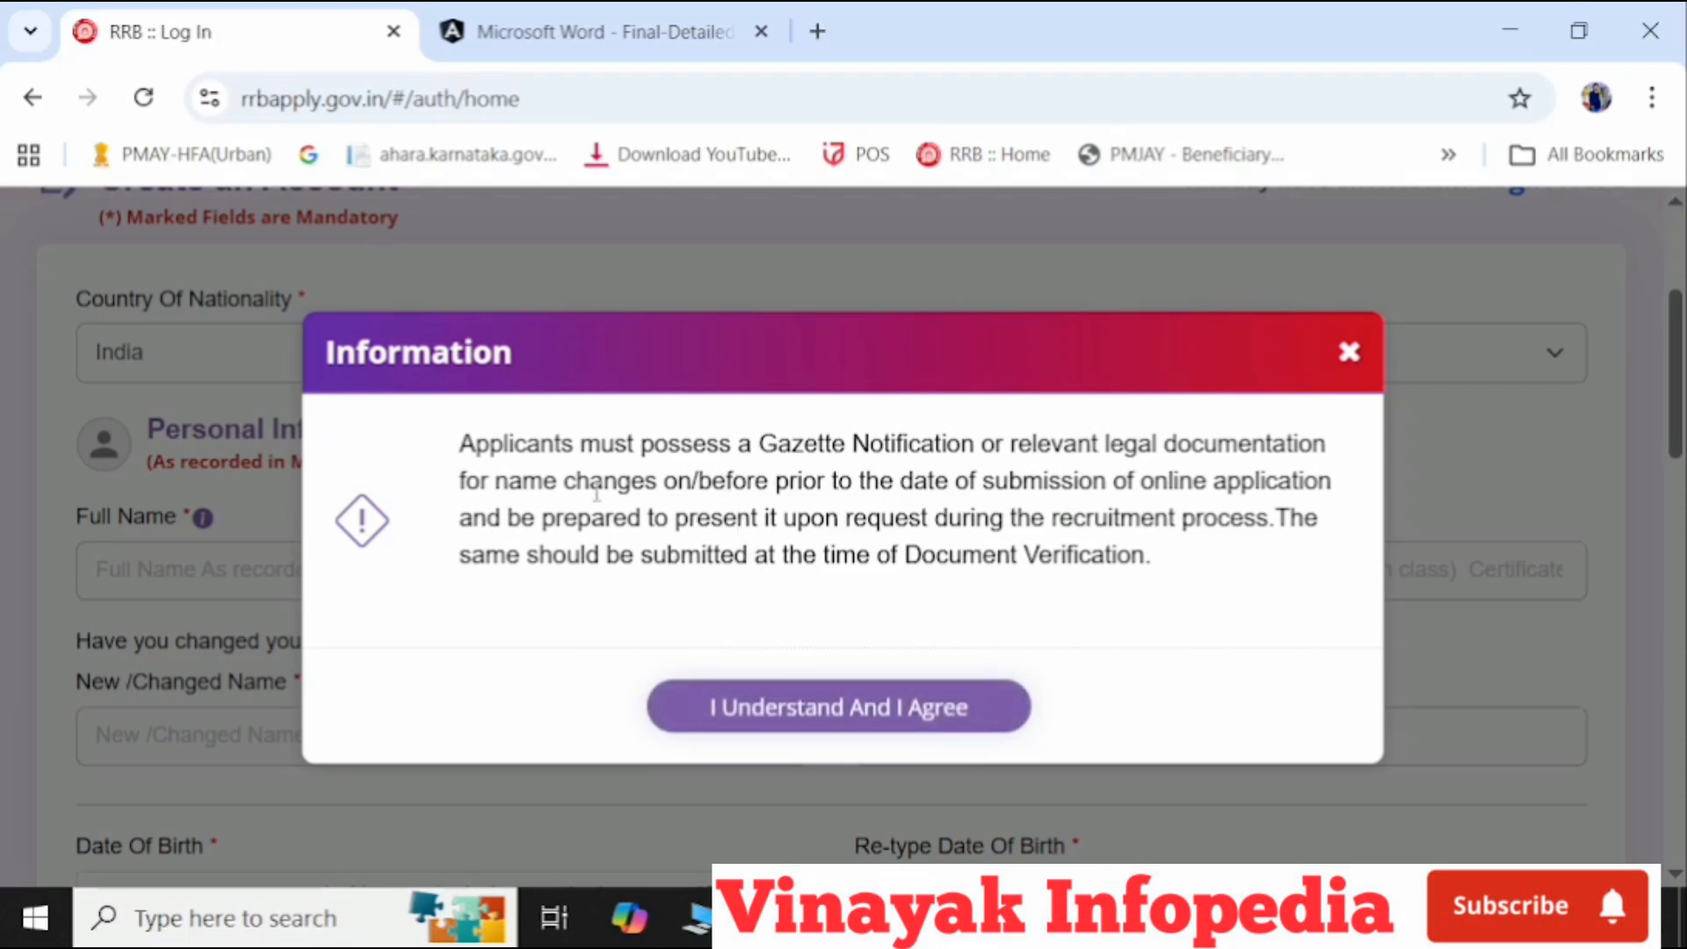
{"action": "left_click", "coordinate": [1351, 351]}
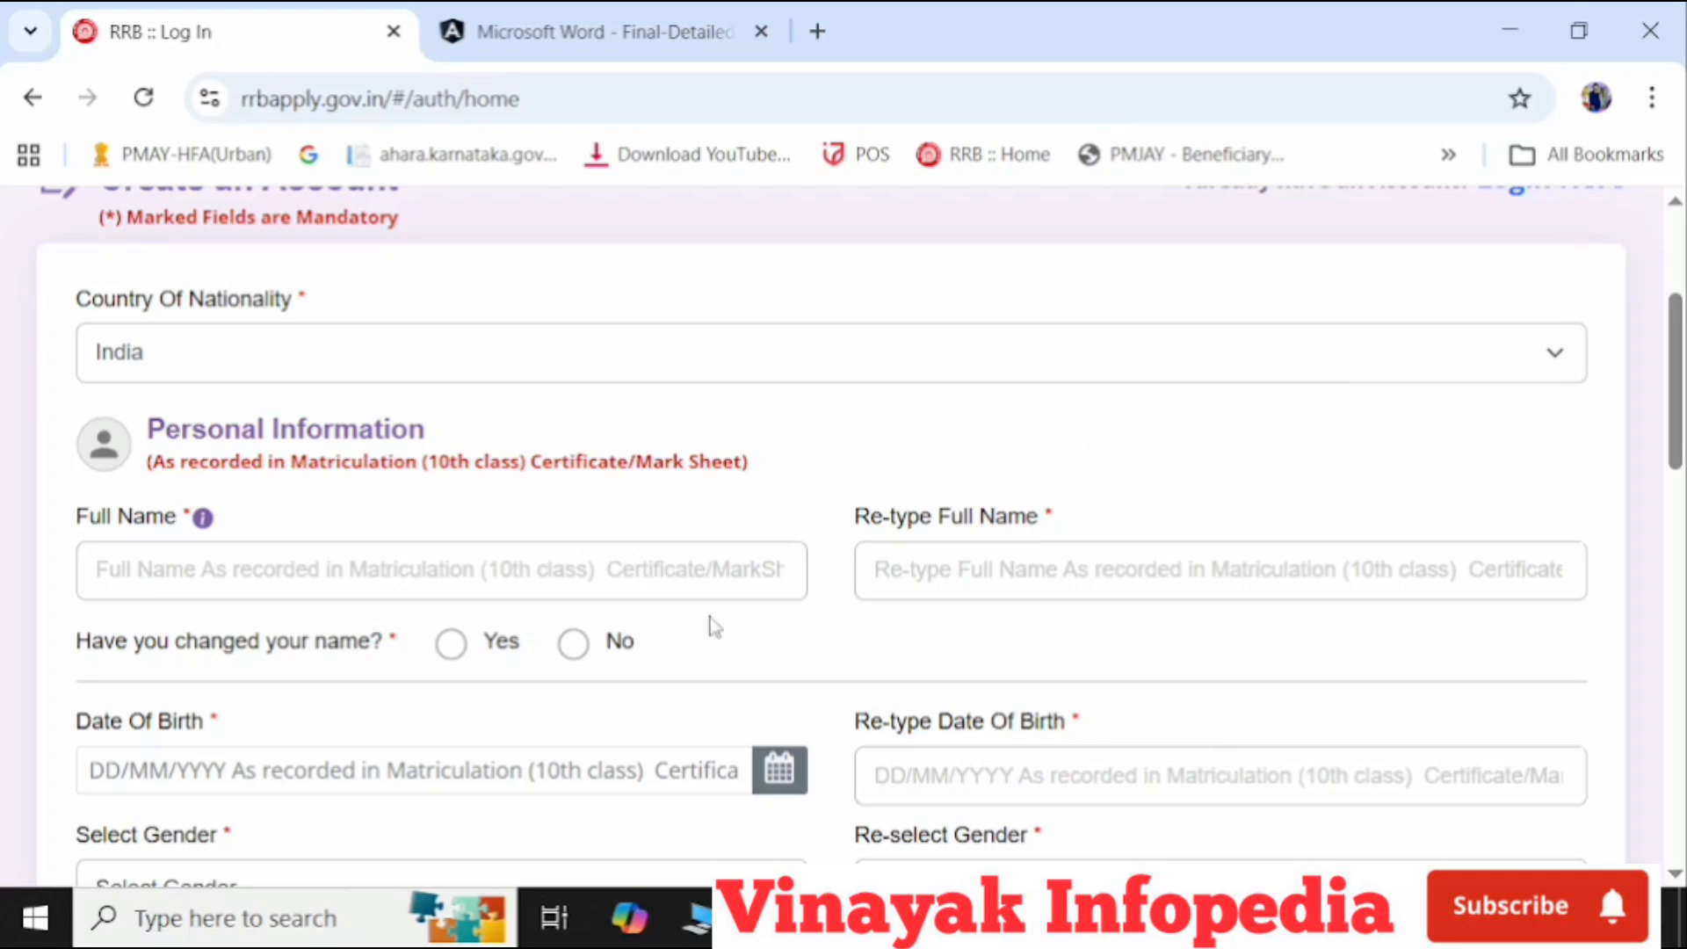
- Answer No to the question about having changed the name
{"action": "left_click", "coordinate": [573, 642]}
- Review the remaining registration fields: personal information, contact details with OTPs, identity verification options, password, captcha and account preview
{"action": "scroll", "coordinate": [766, 600], "scroll_direction": "down", "scroll_amount": 3}
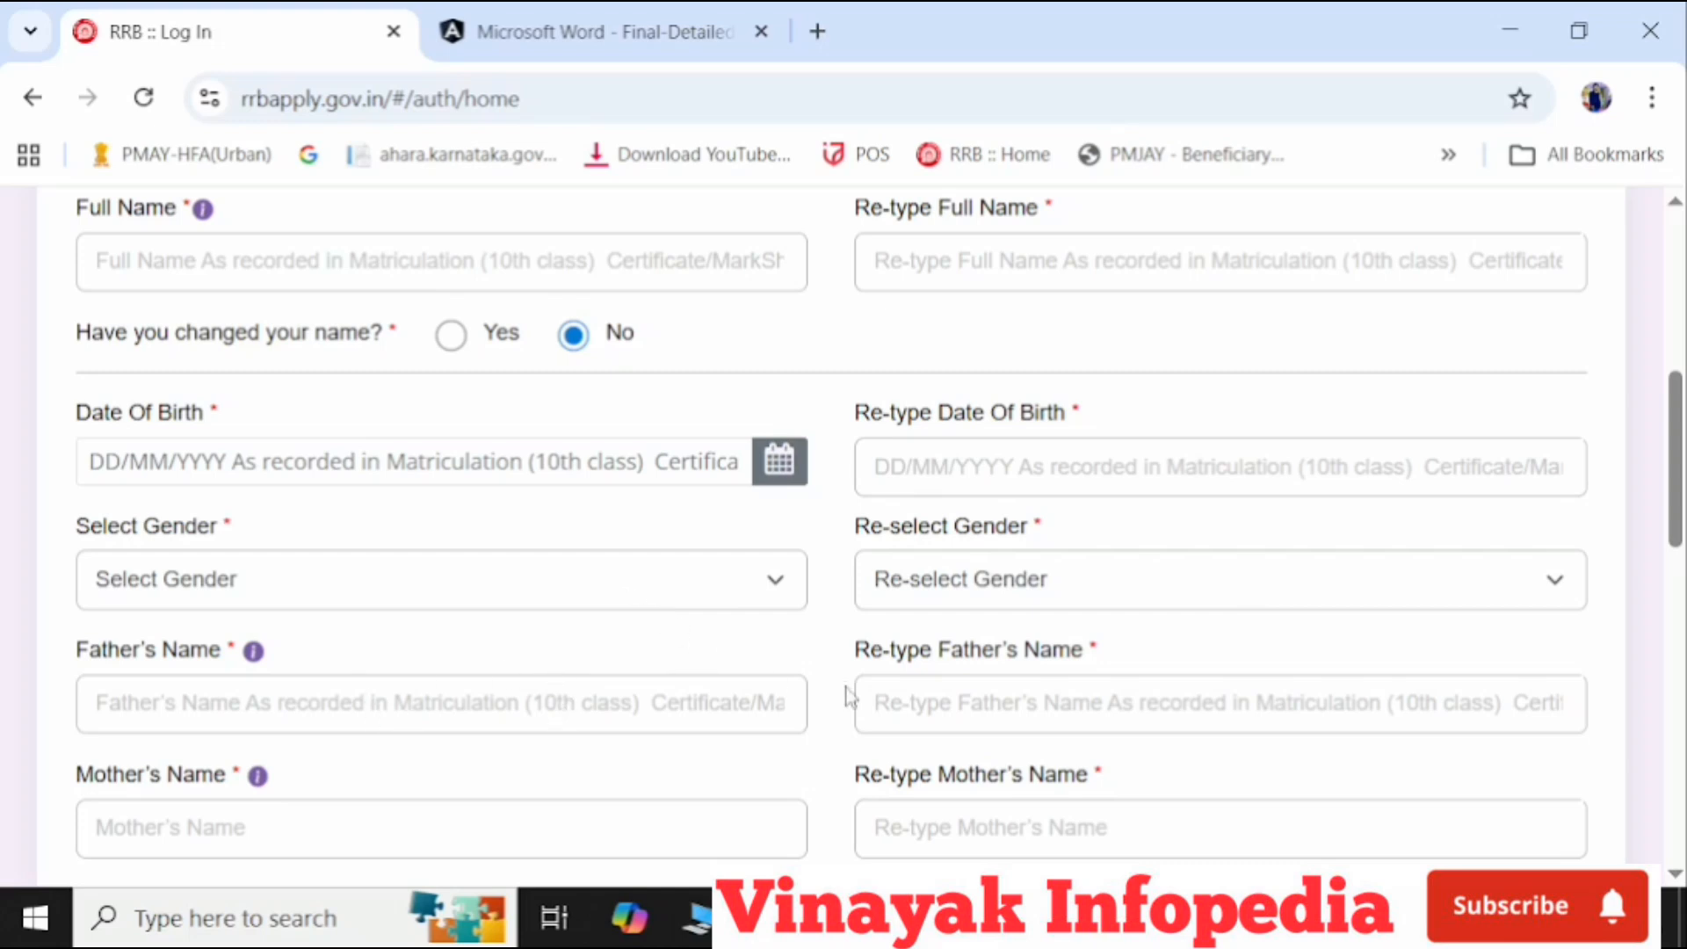
{"action": "scroll", "coordinate": [741, 854], "scroll_direction": "down", "scroll_amount": 2}
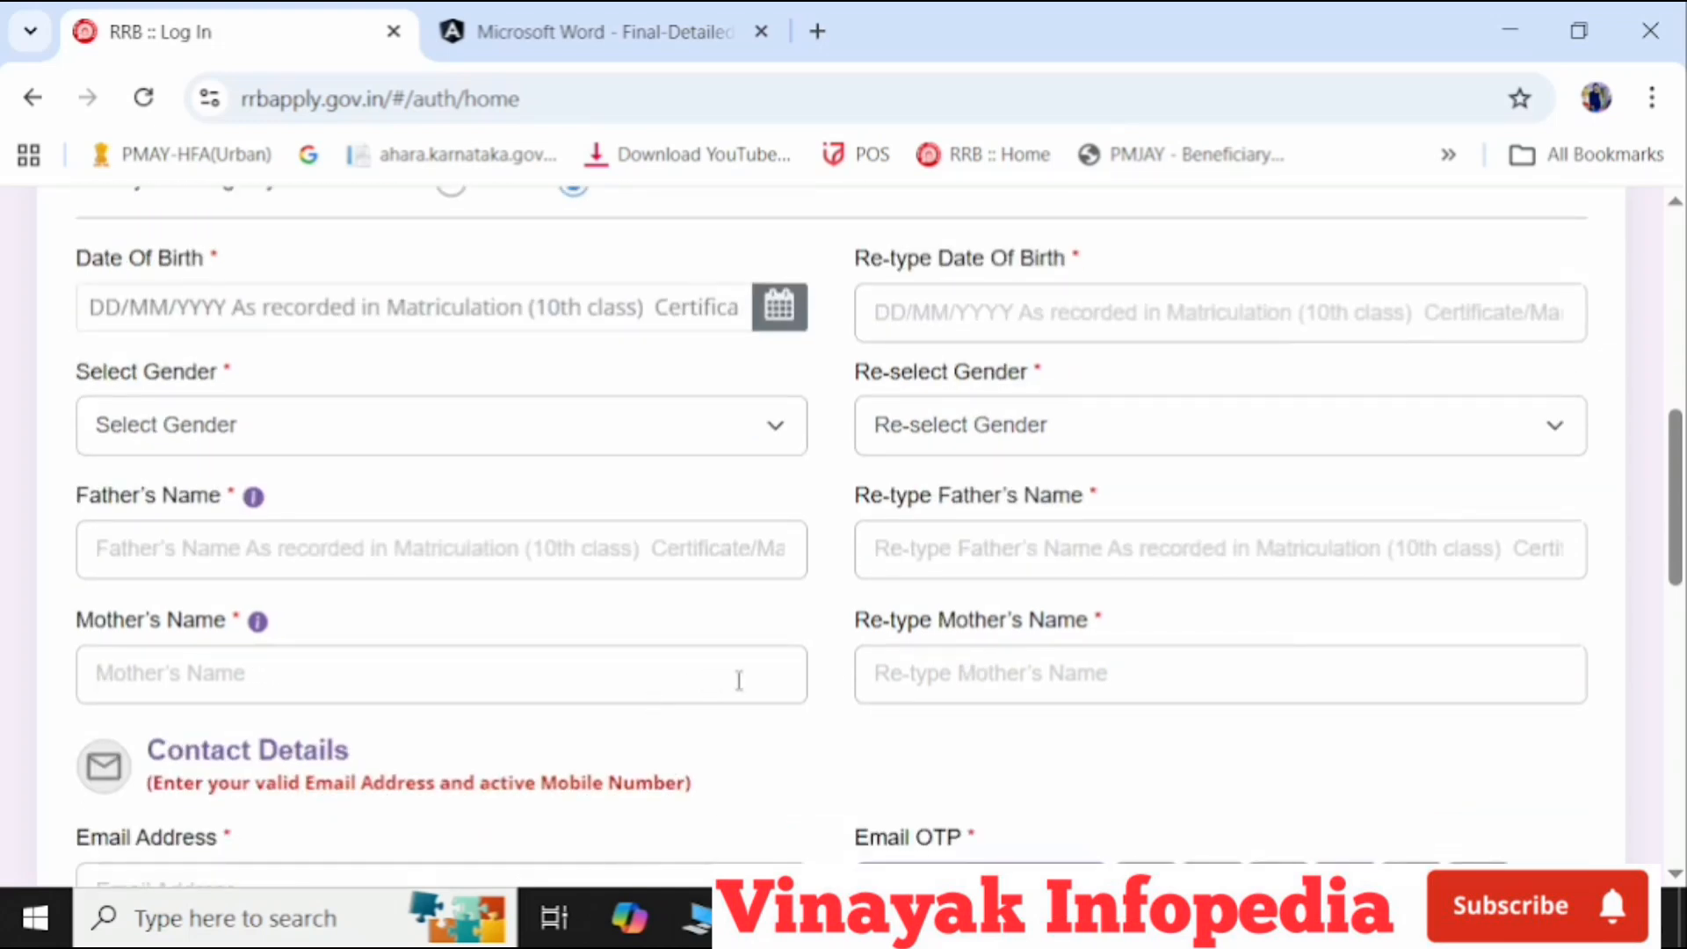
{"action": "scroll", "coordinate": [1100, 649], "scroll_direction": "down", "scroll_amount": 2}
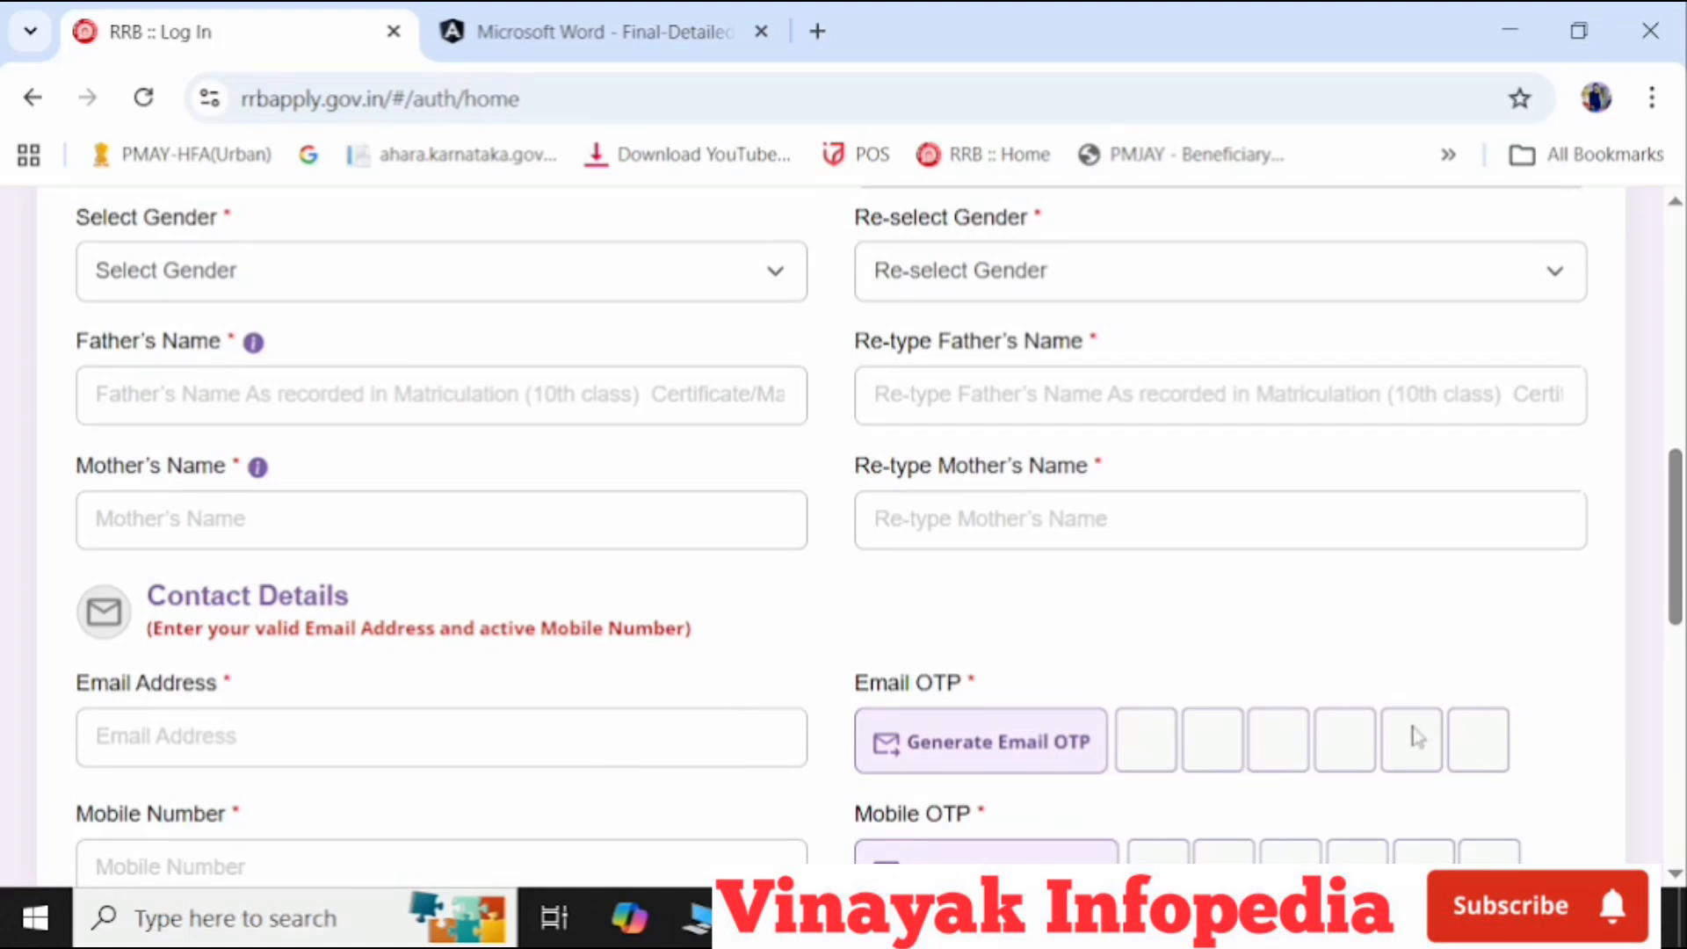
{"action": "scroll", "coordinate": [1424, 695], "scroll_direction": "down", "scroll_amount": 2}
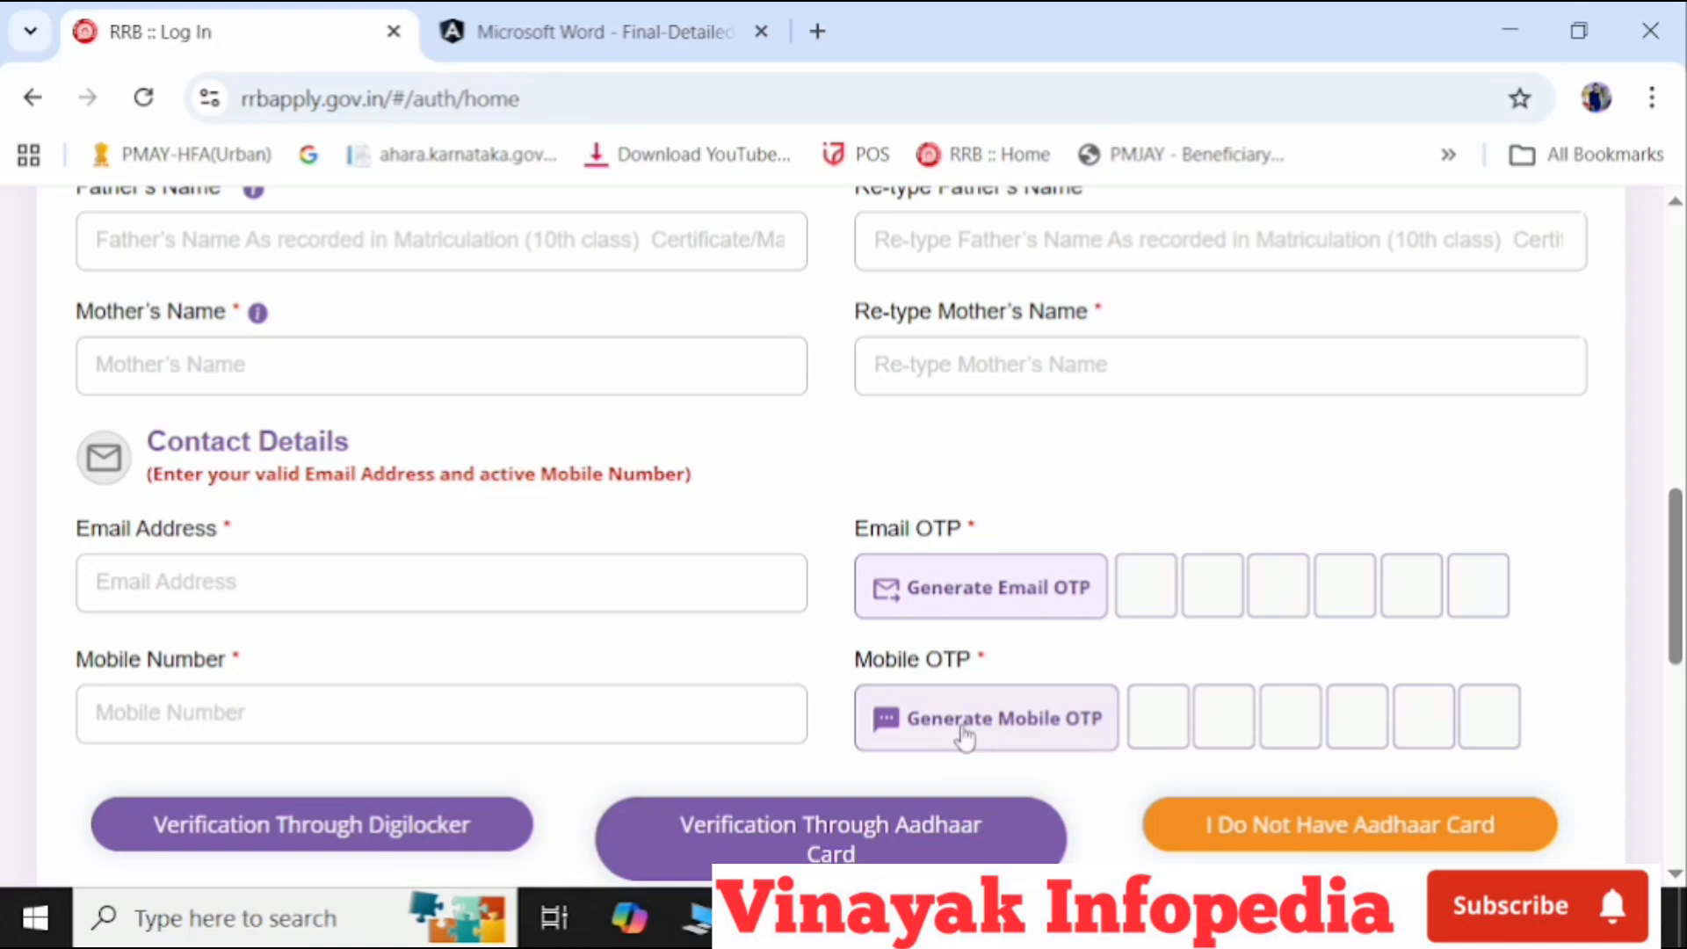
{"action": "scroll", "coordinate": [1198, 739], "scroll_direction": "down", "scroll_amount": 3}
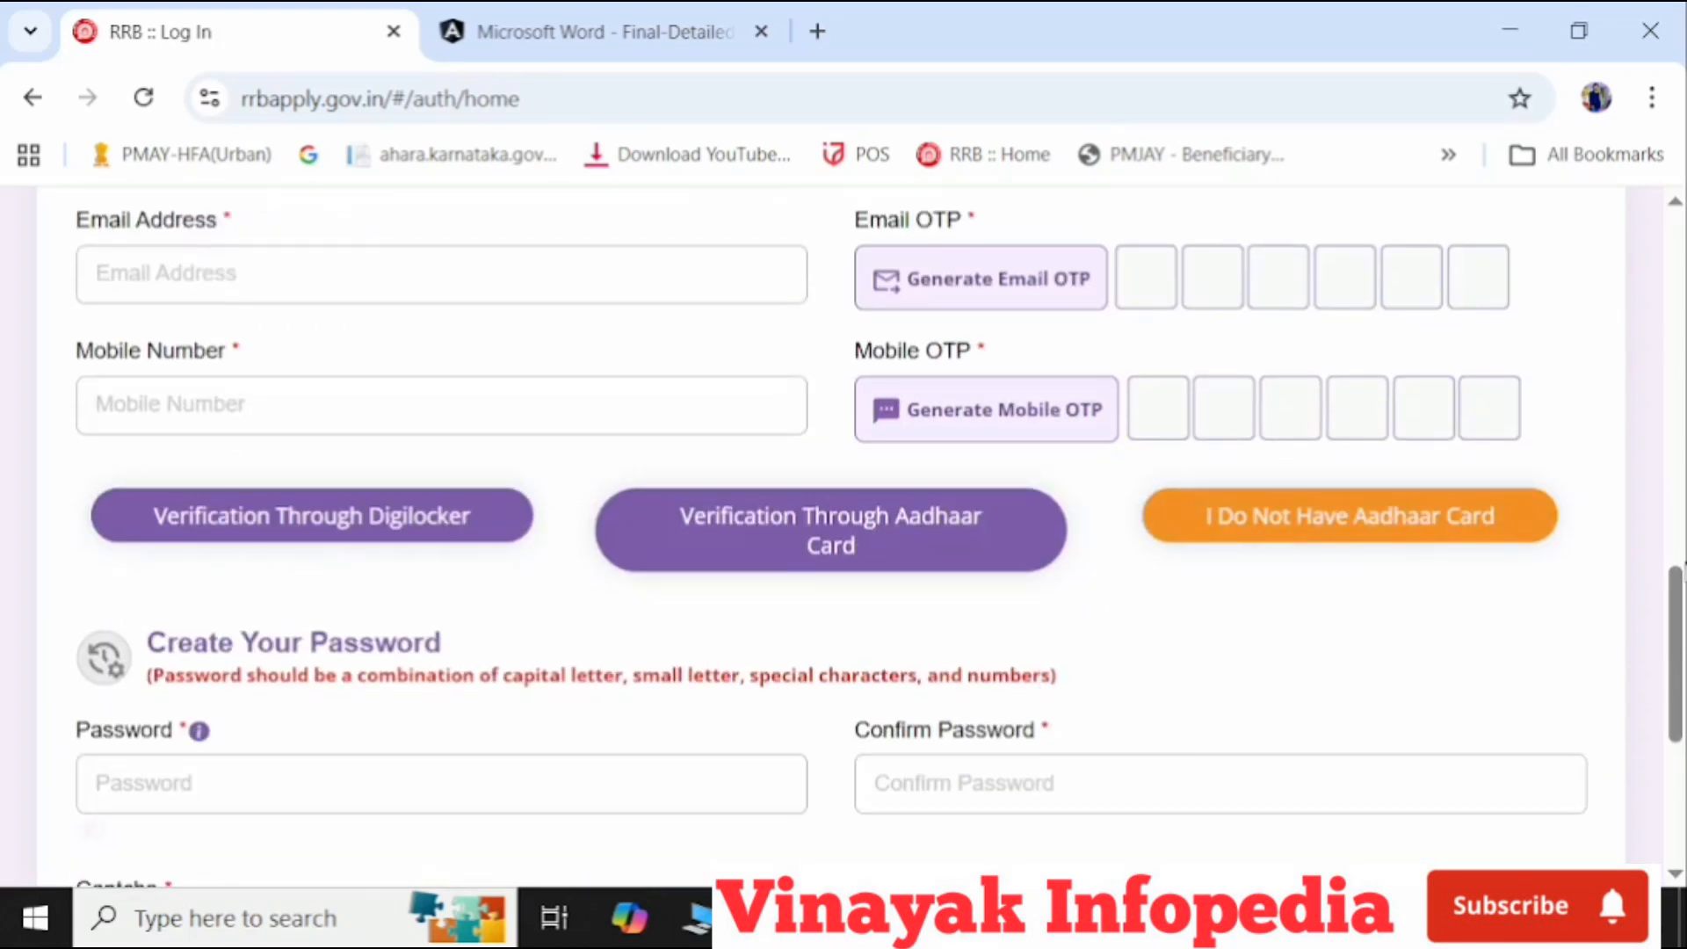
{"action": "scroll", "coordinate": [315, 633], "scroll_direction": "down", "scroll_amount": 2}
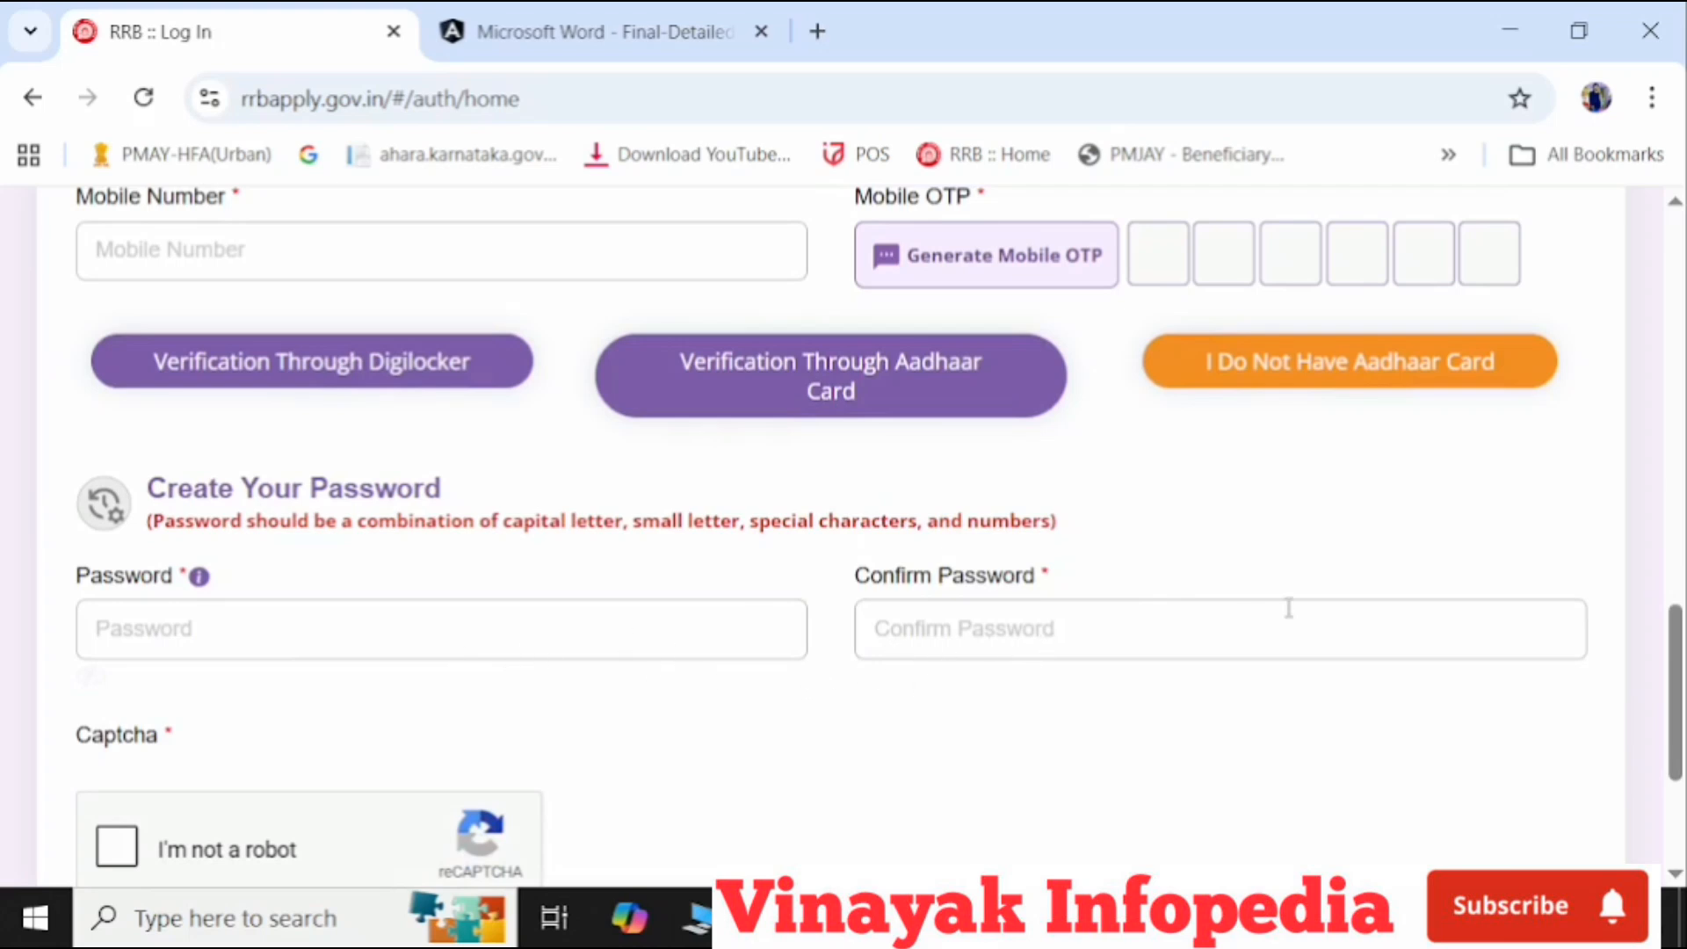
{"action": "scroll", "coordinate": [1084, 682], "scroll_direction": "down", "scroll_amount": 4}
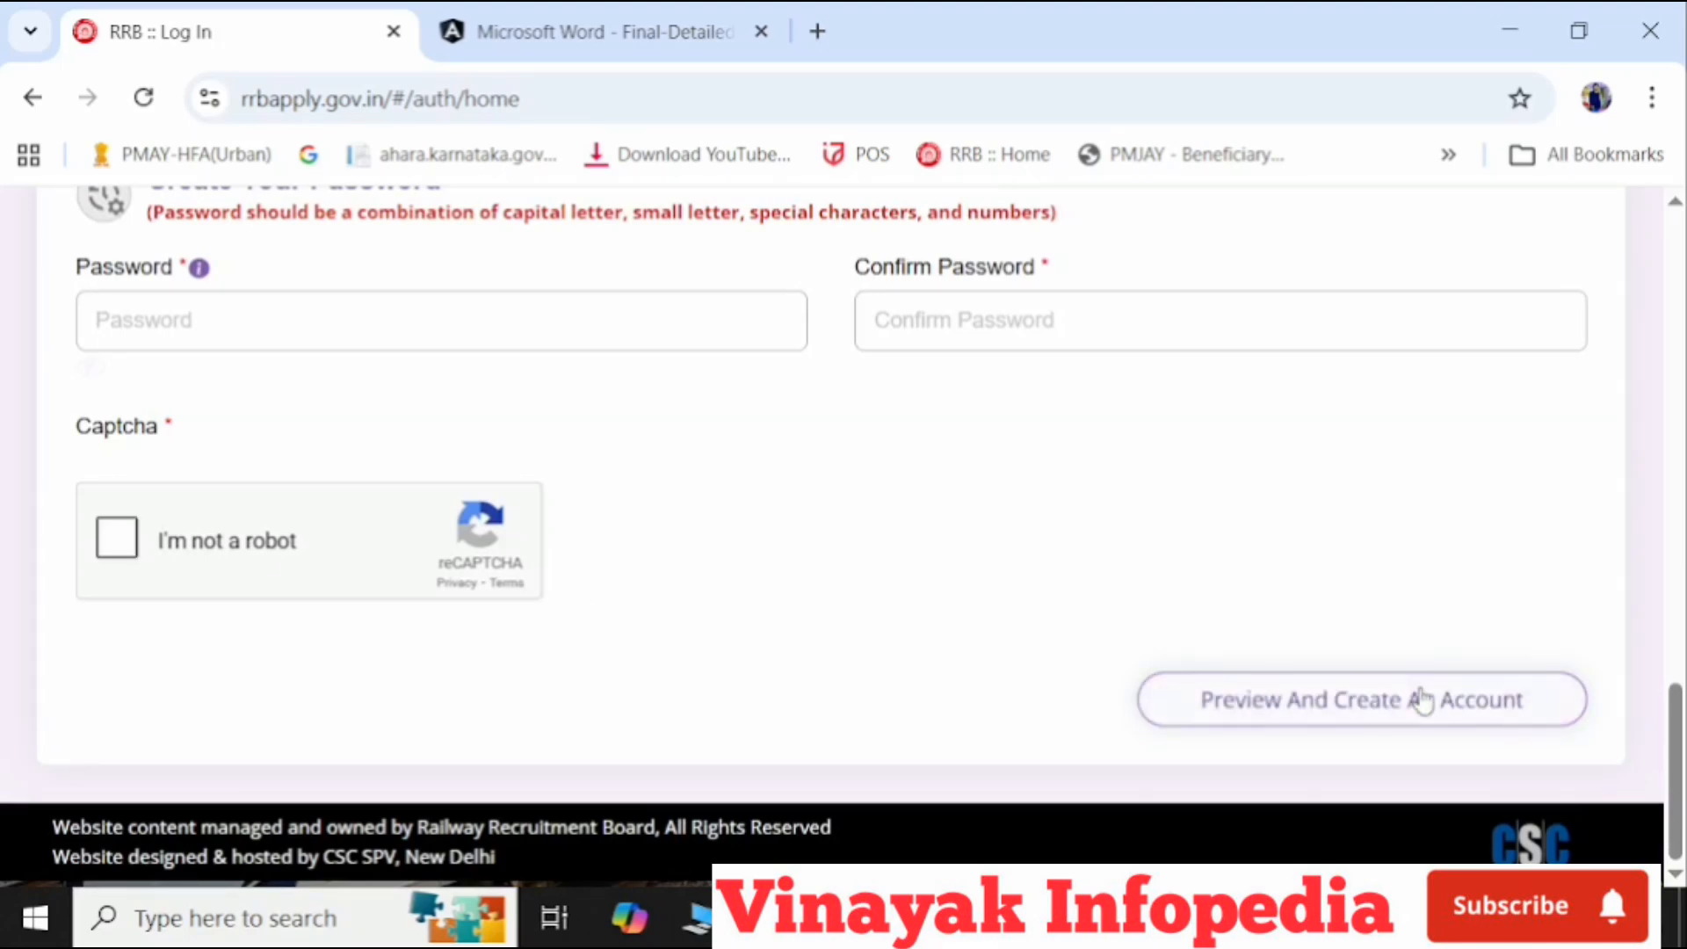
{"action": "scroll", "coordinate": [1421, 699], "scroll_direction": "up", "scroll_amount": 2}
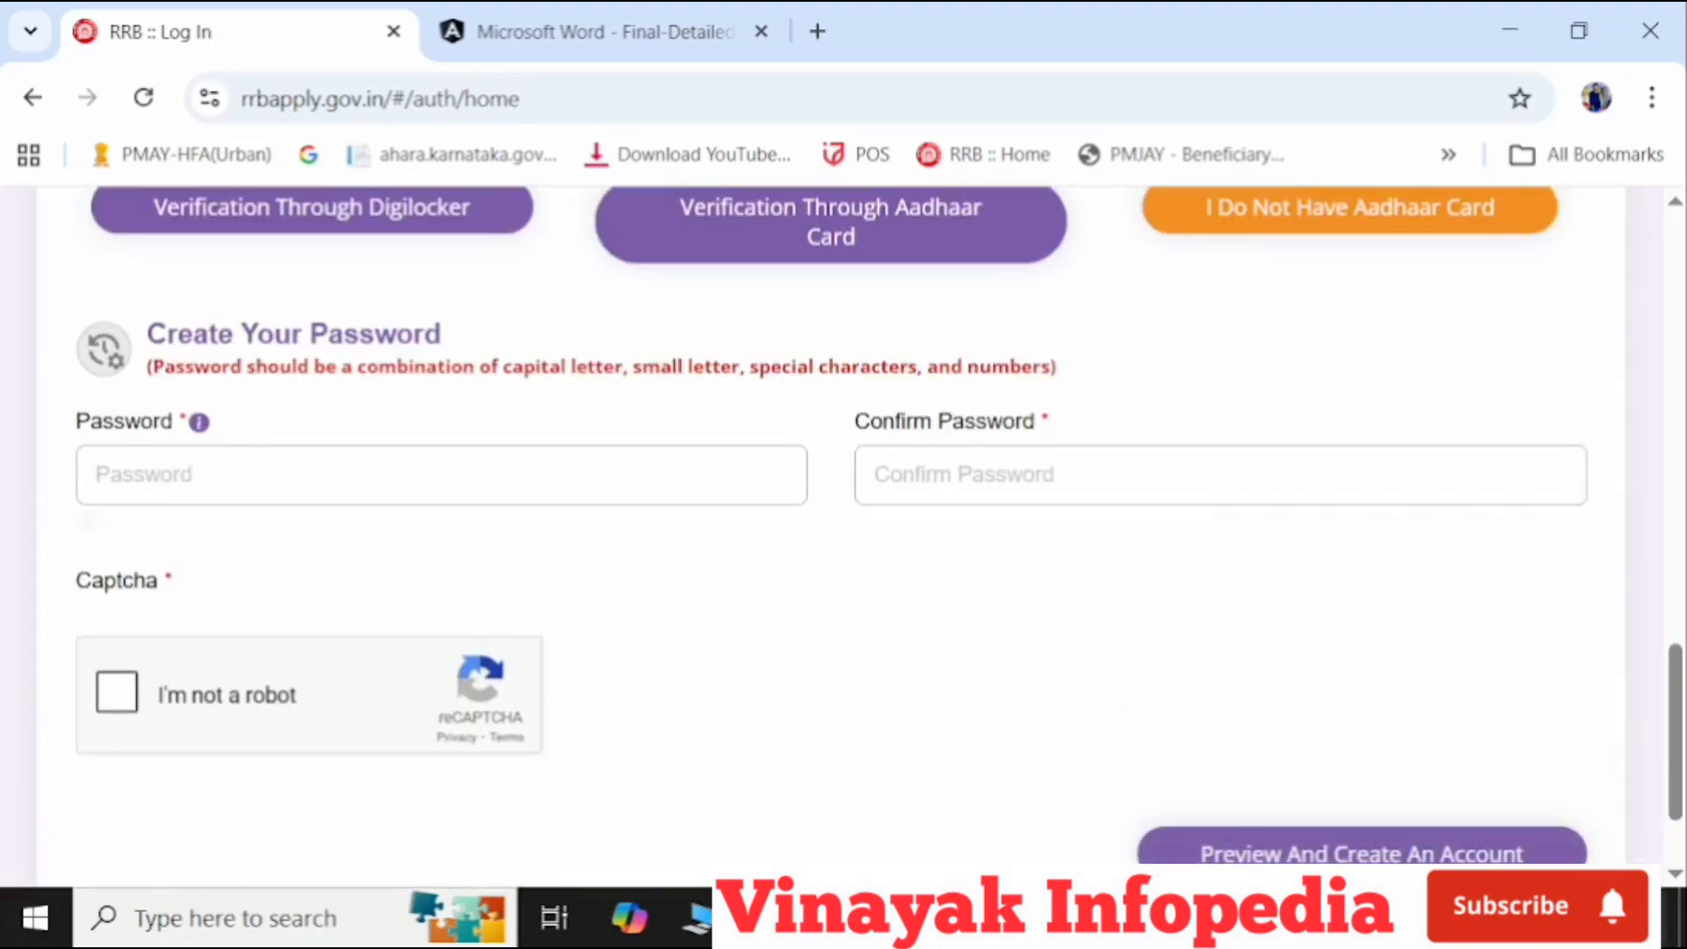
{"action": "scroll", "coordinate": [1327, 830], "scroll_direction": "up", "scroll_amount": 10}
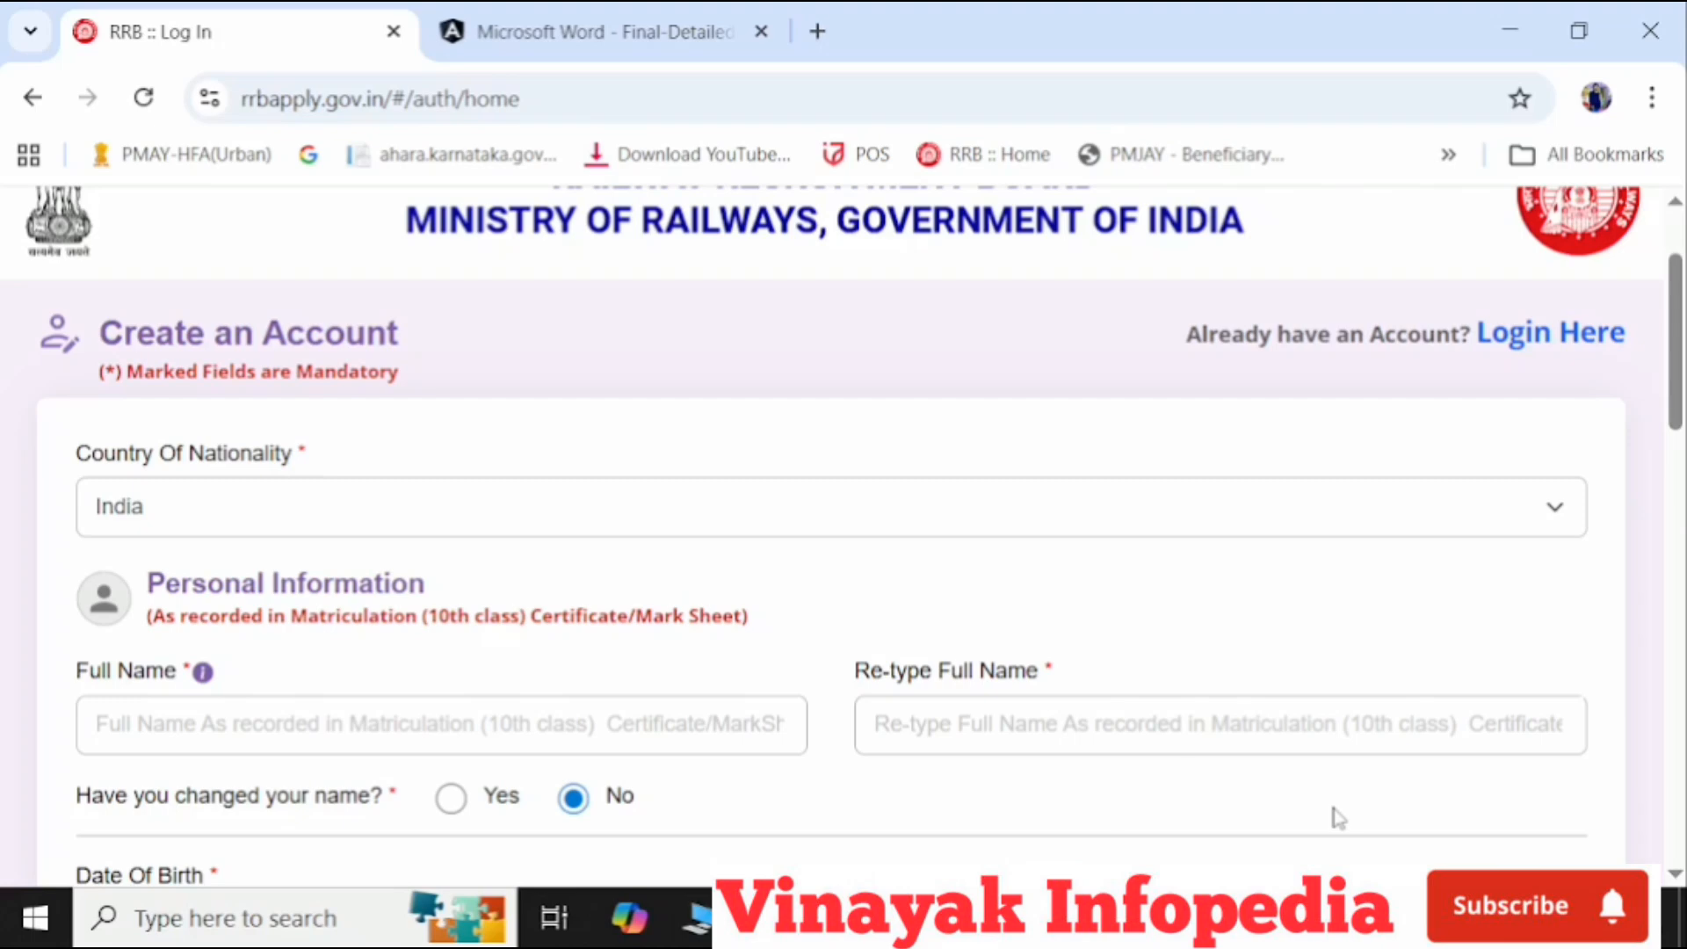
{"action": "scroll", "coordinate": [1338, 818], "scroll_direction": "down", "scroll_amount": 10}
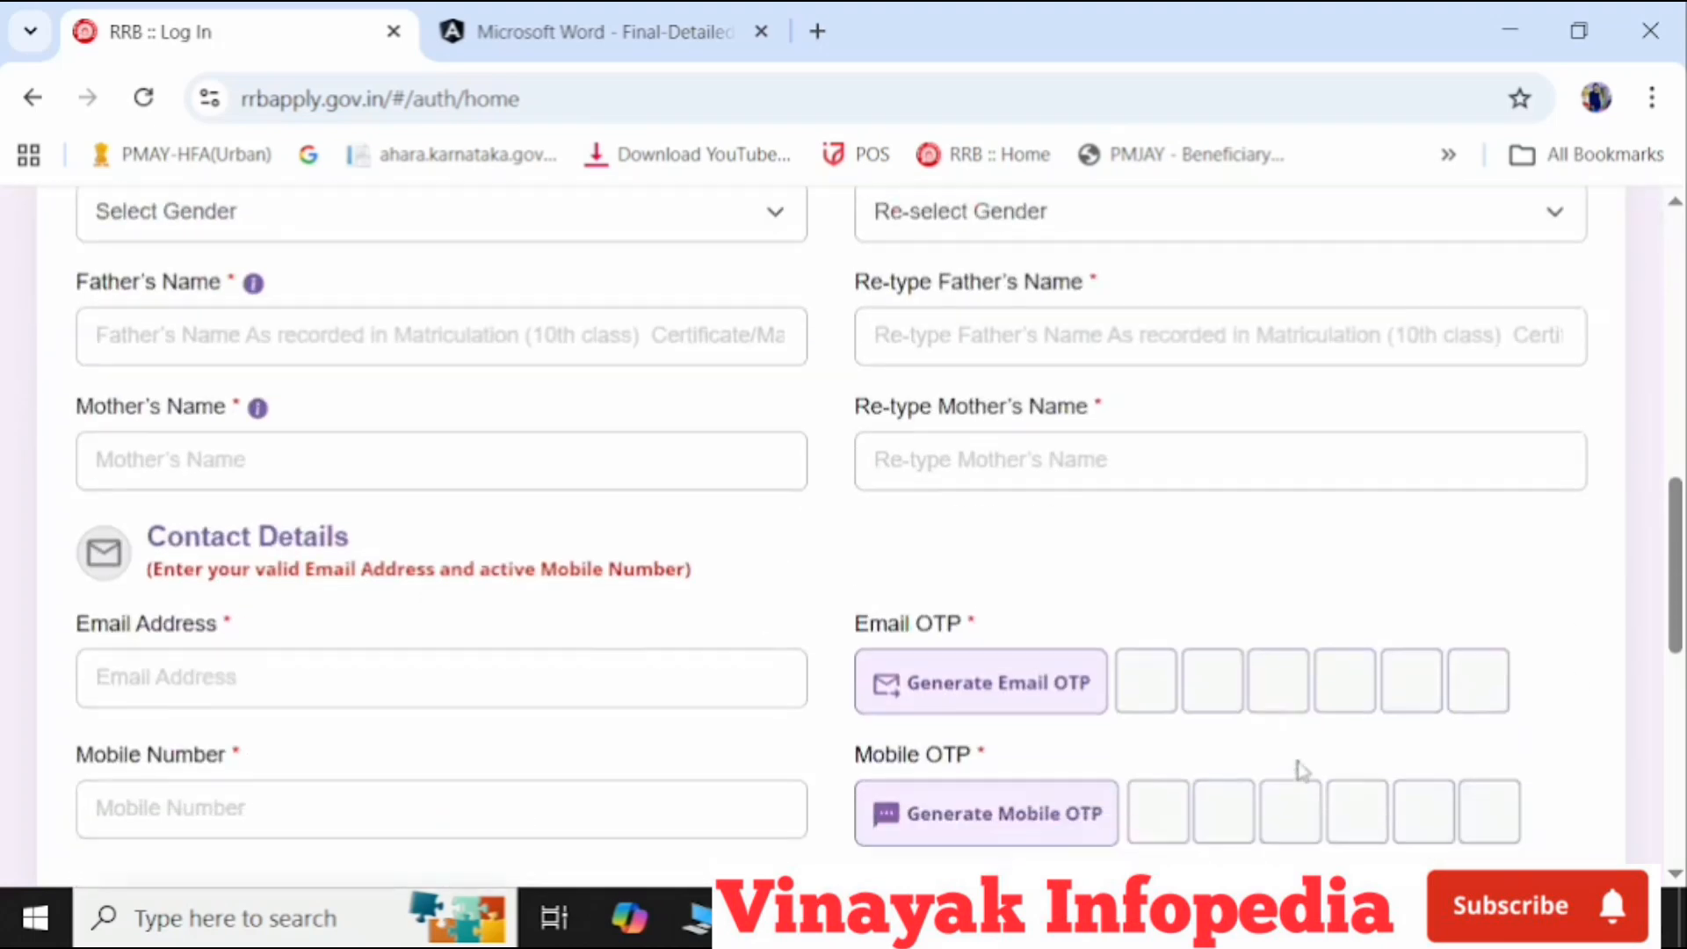
{"action": "scroll", "coordinate": [1306, 760], "scroll_direction": "down", "scroll_amount": 3}
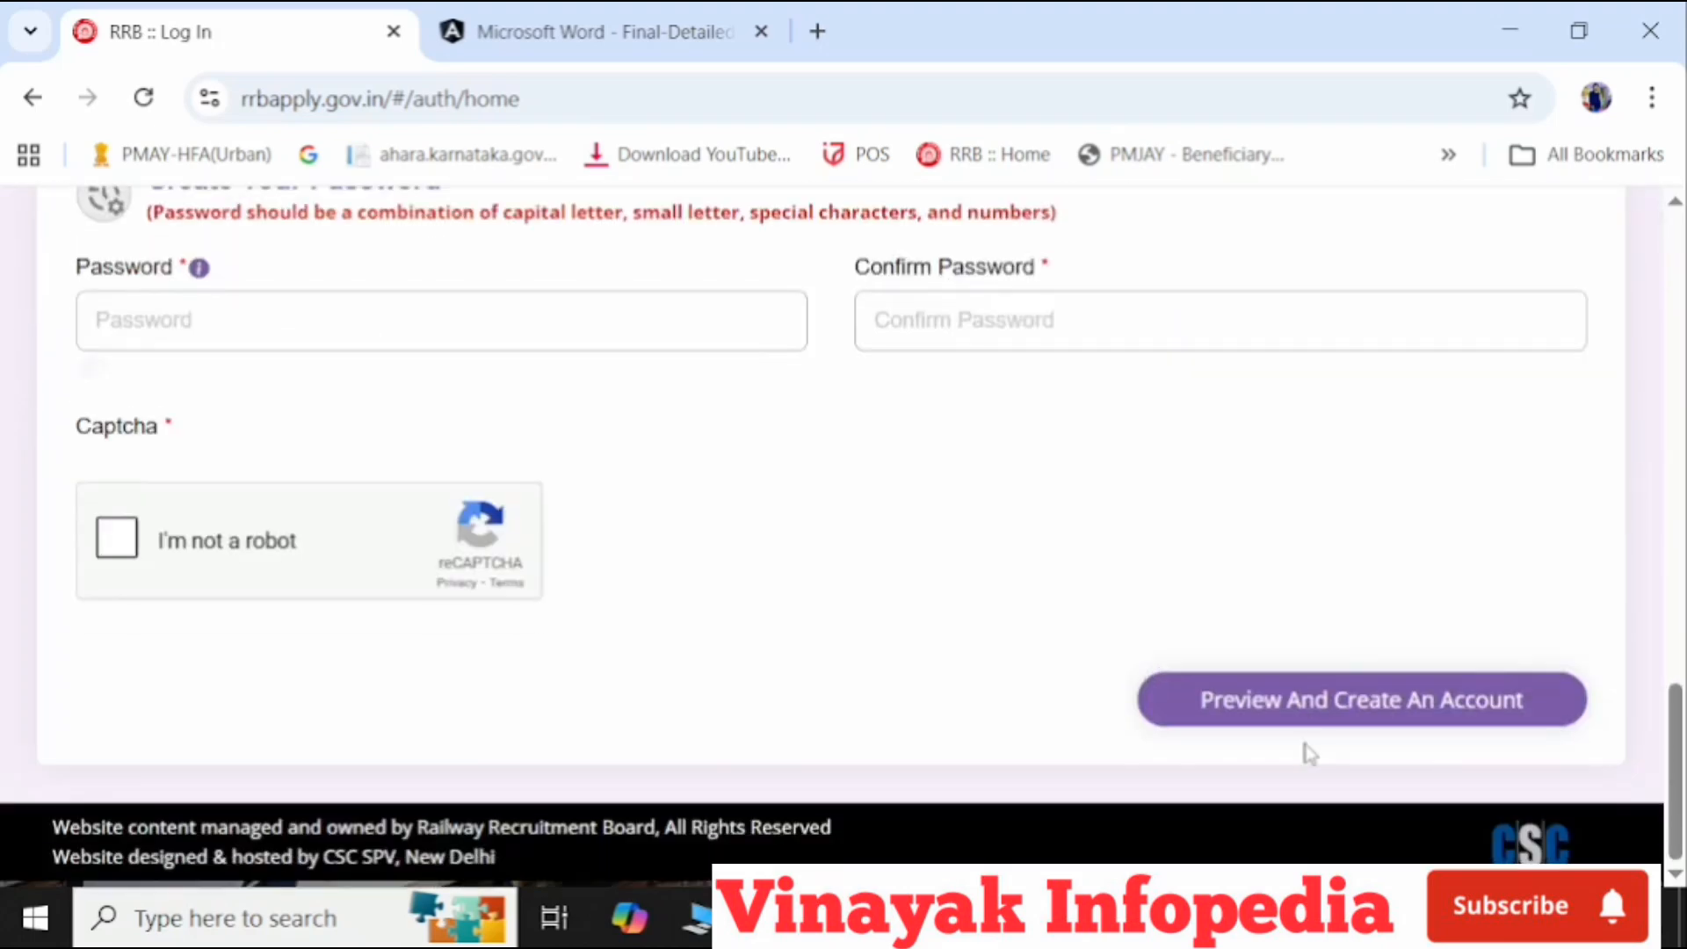
- Return to the sign-in options and open the Aadhaar login form down to its consent declaration
{"action": "scroll", "coordinate": [857, 681], "scroll_direction": "up", "scroll_amount": 5}
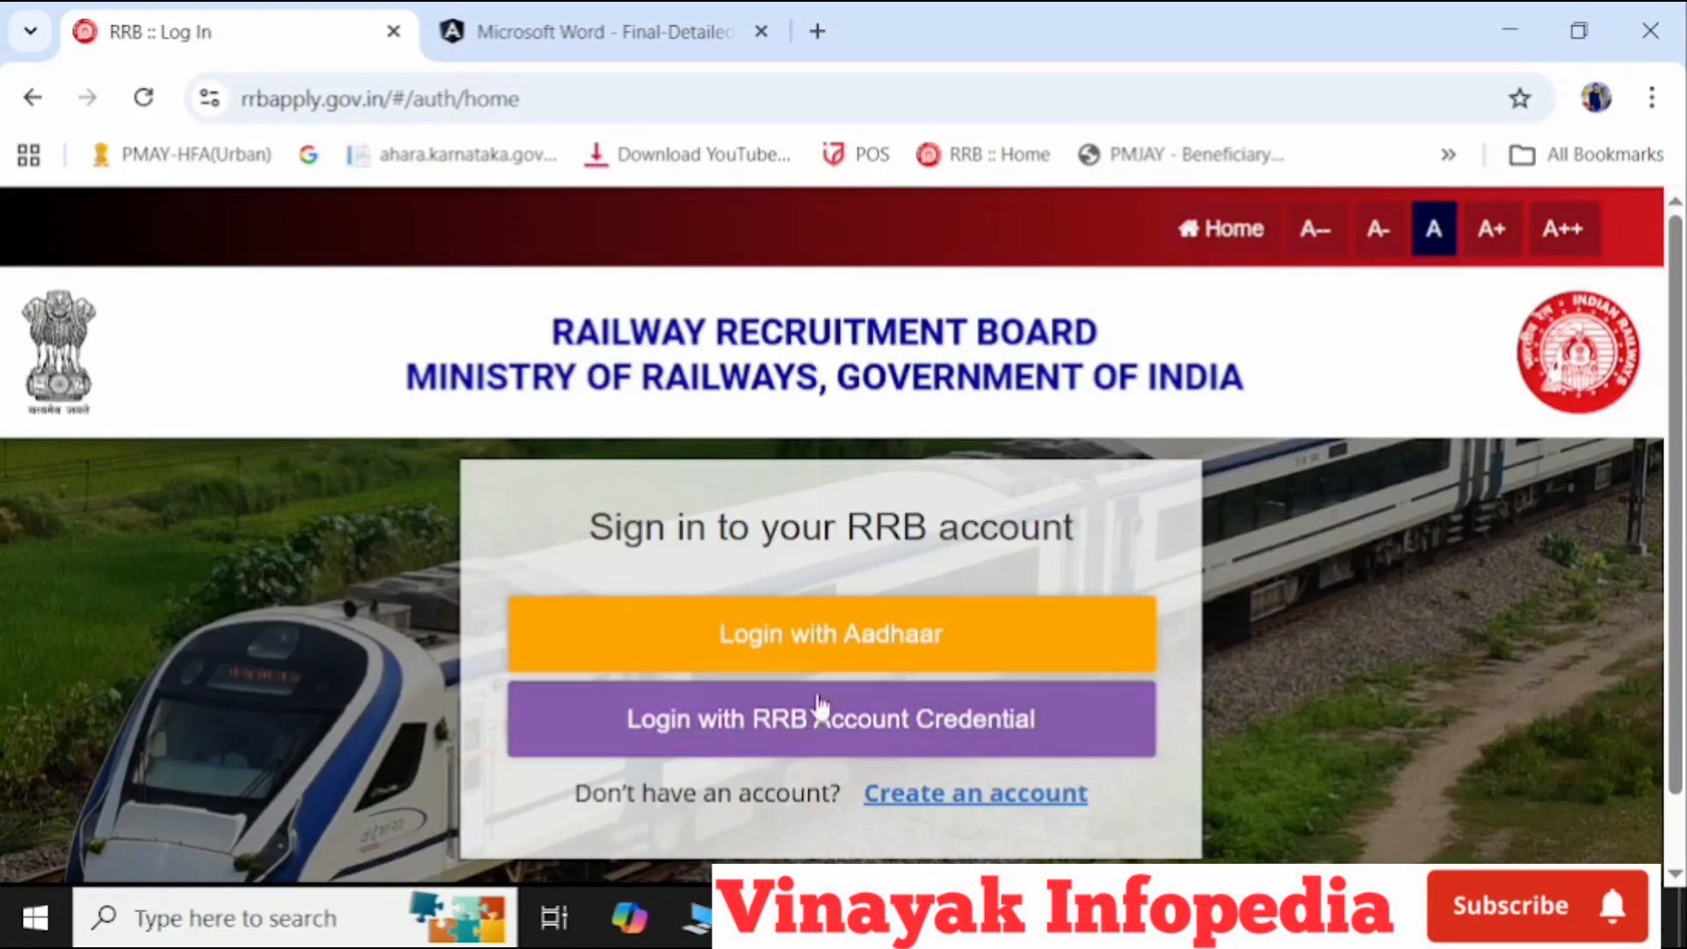
{"action": "left_click", "coordinate": [914, 648]}
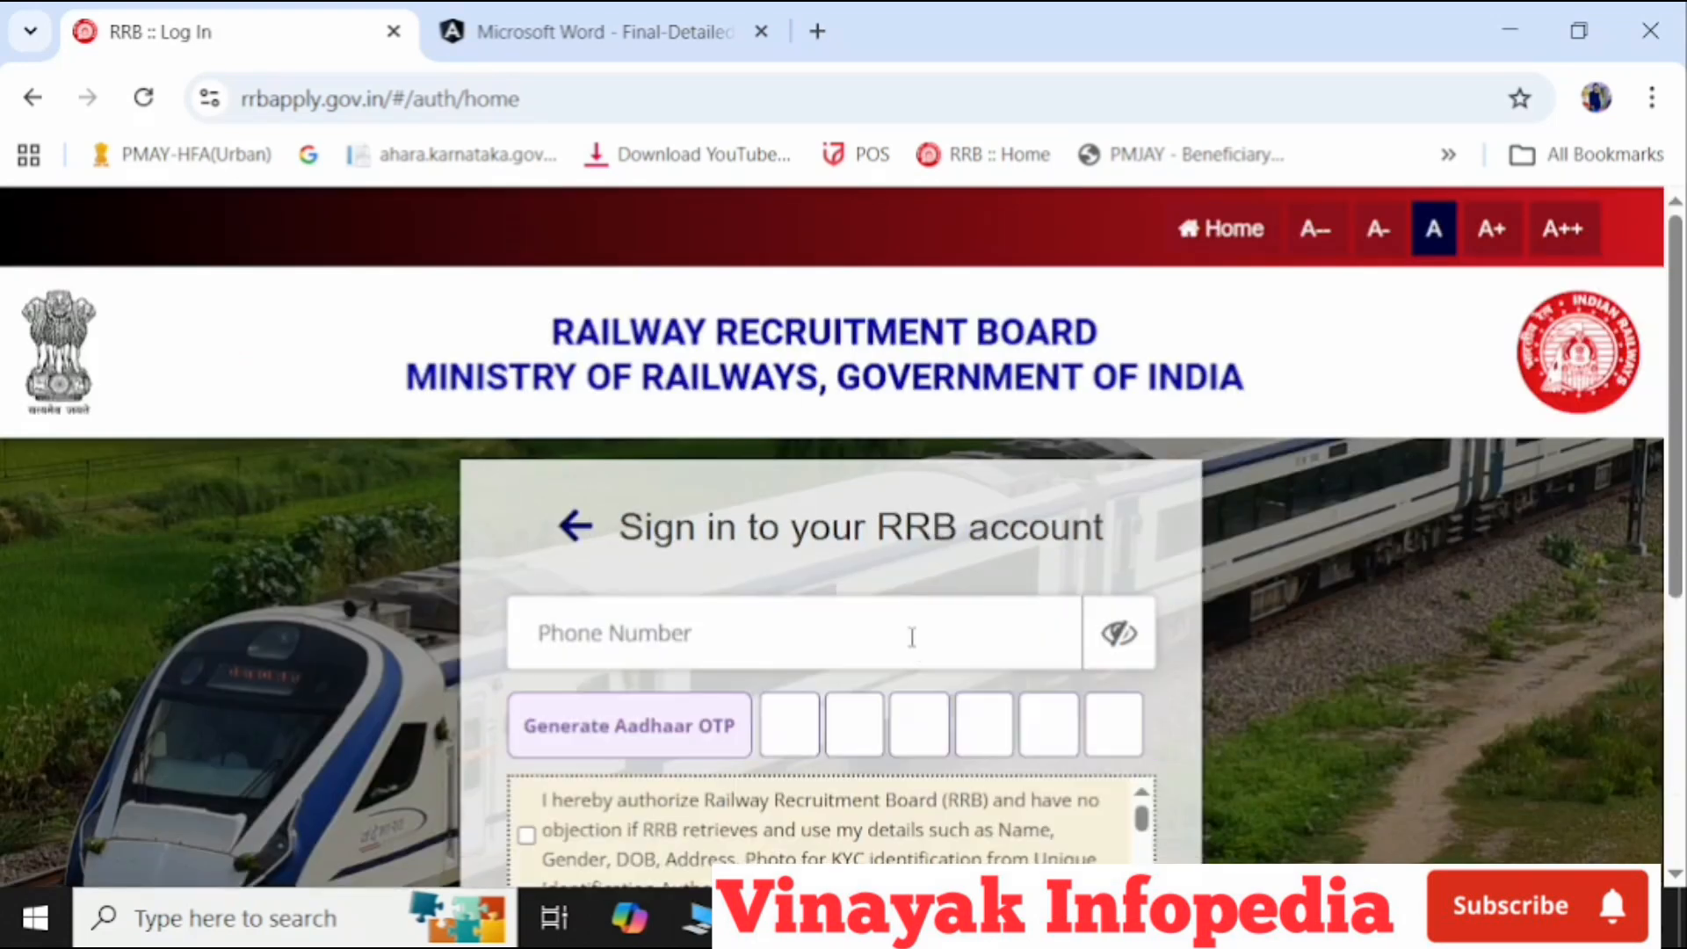
{"action": "scroll", "coordinate": [731, 603], "scroll_direction": "down", "scroll_amount": 2}
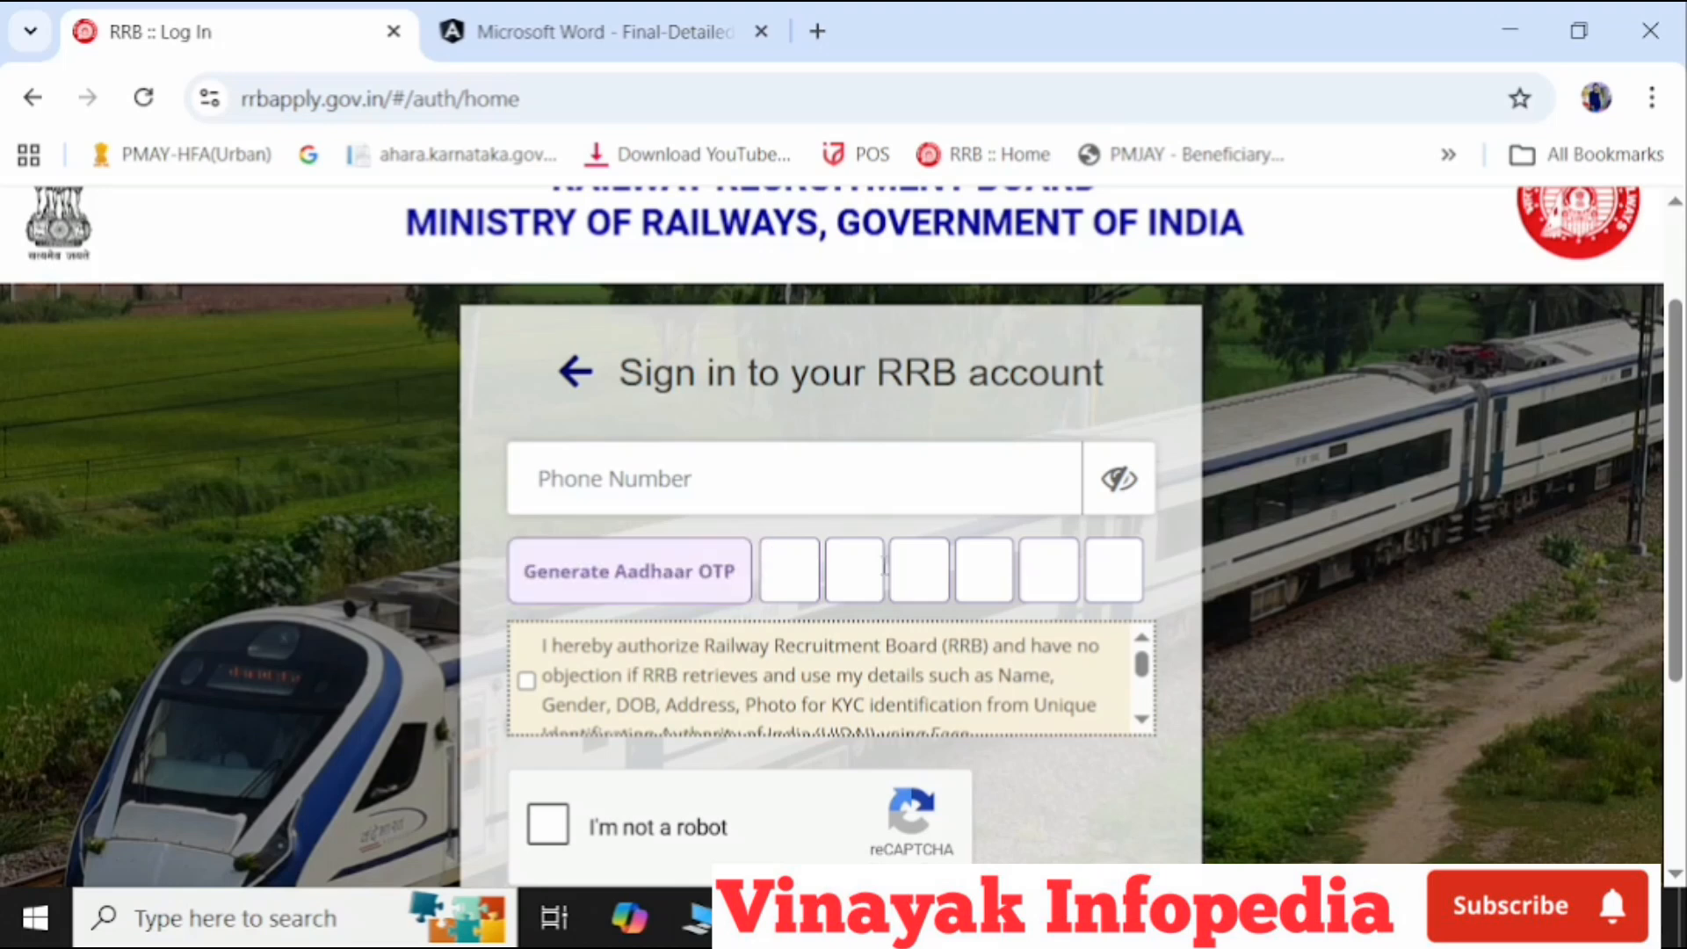
{"action": "scroll", "coordinate": [522, 678], "scroll_direction": "down", "scroll_amount": 1}
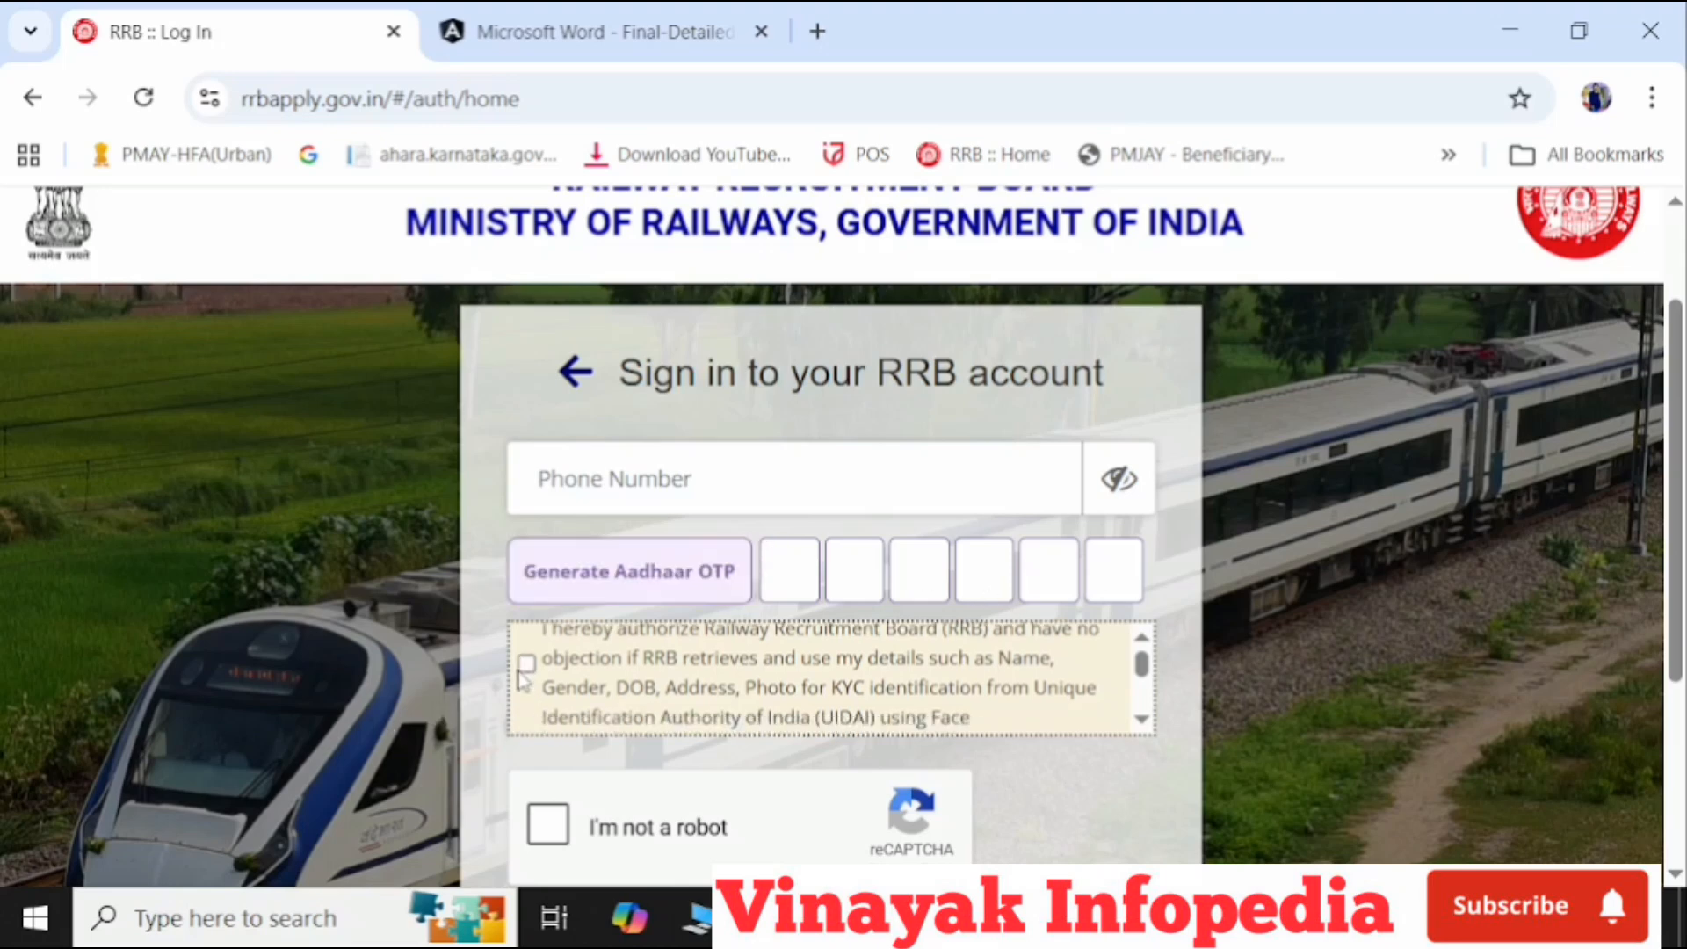
- Review the rest of the Aadhaar login form and the general instructions on the candidate dashboard
{"action": "scroll", "coordinate": [523, 679], "scroll_direction": "down", "scroll_amount": 2}
{"action": "scroll", "coordinate": [915, 606], "scroll_direction": "down", "scroll_amount": 2}
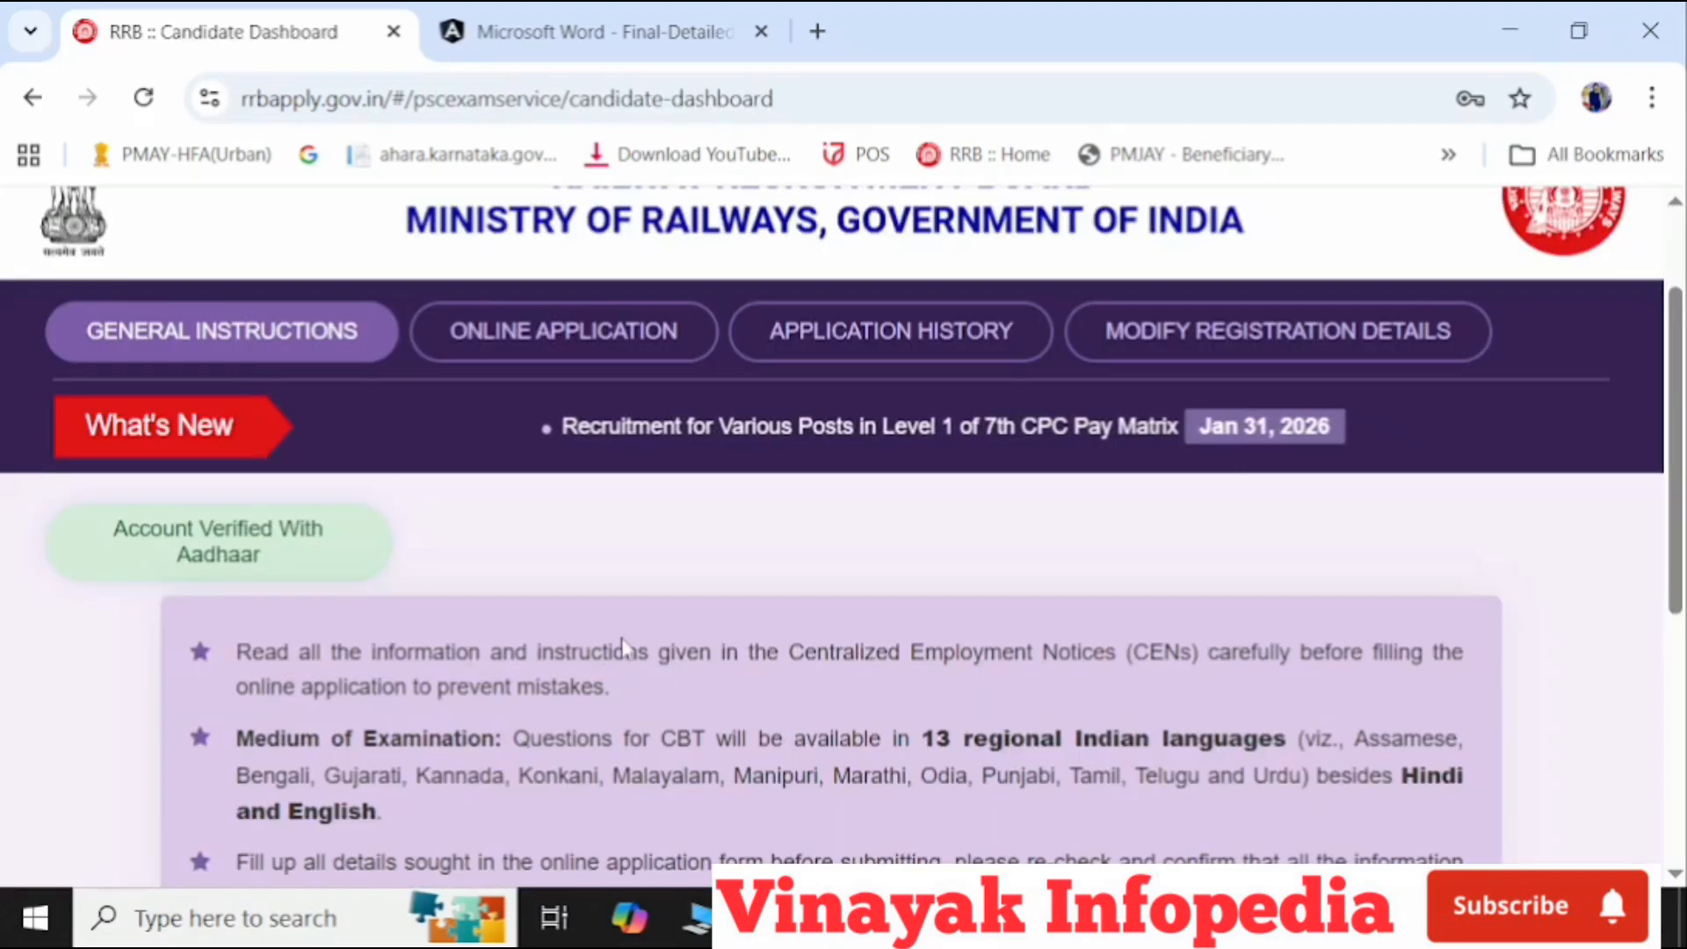
{"action": "scroll", "coordinate": [624, 648], "scroll_direction": "down", "scroll_amount": 2}
{"action": "scroll", "coordinate": [624, 647], "scroll_direction": "down", "scroll_amount": 2}
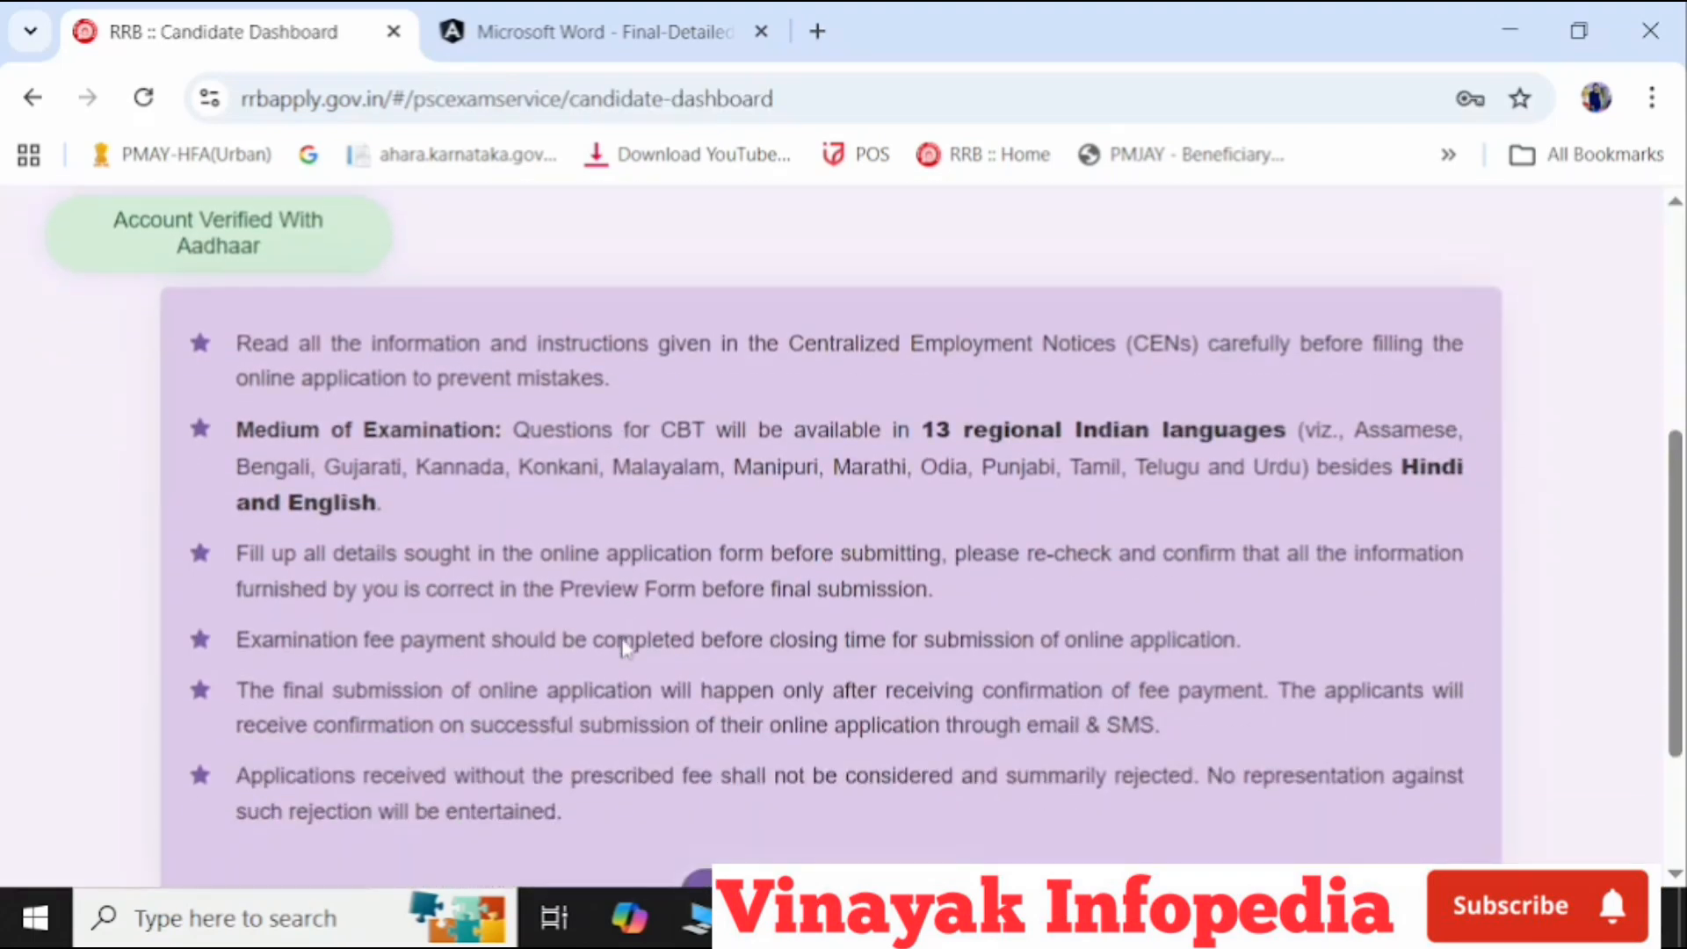
{"action": "scroll", "coordinate": [624, 642], "scroll_direction": "up", "scroll_amount": 5}
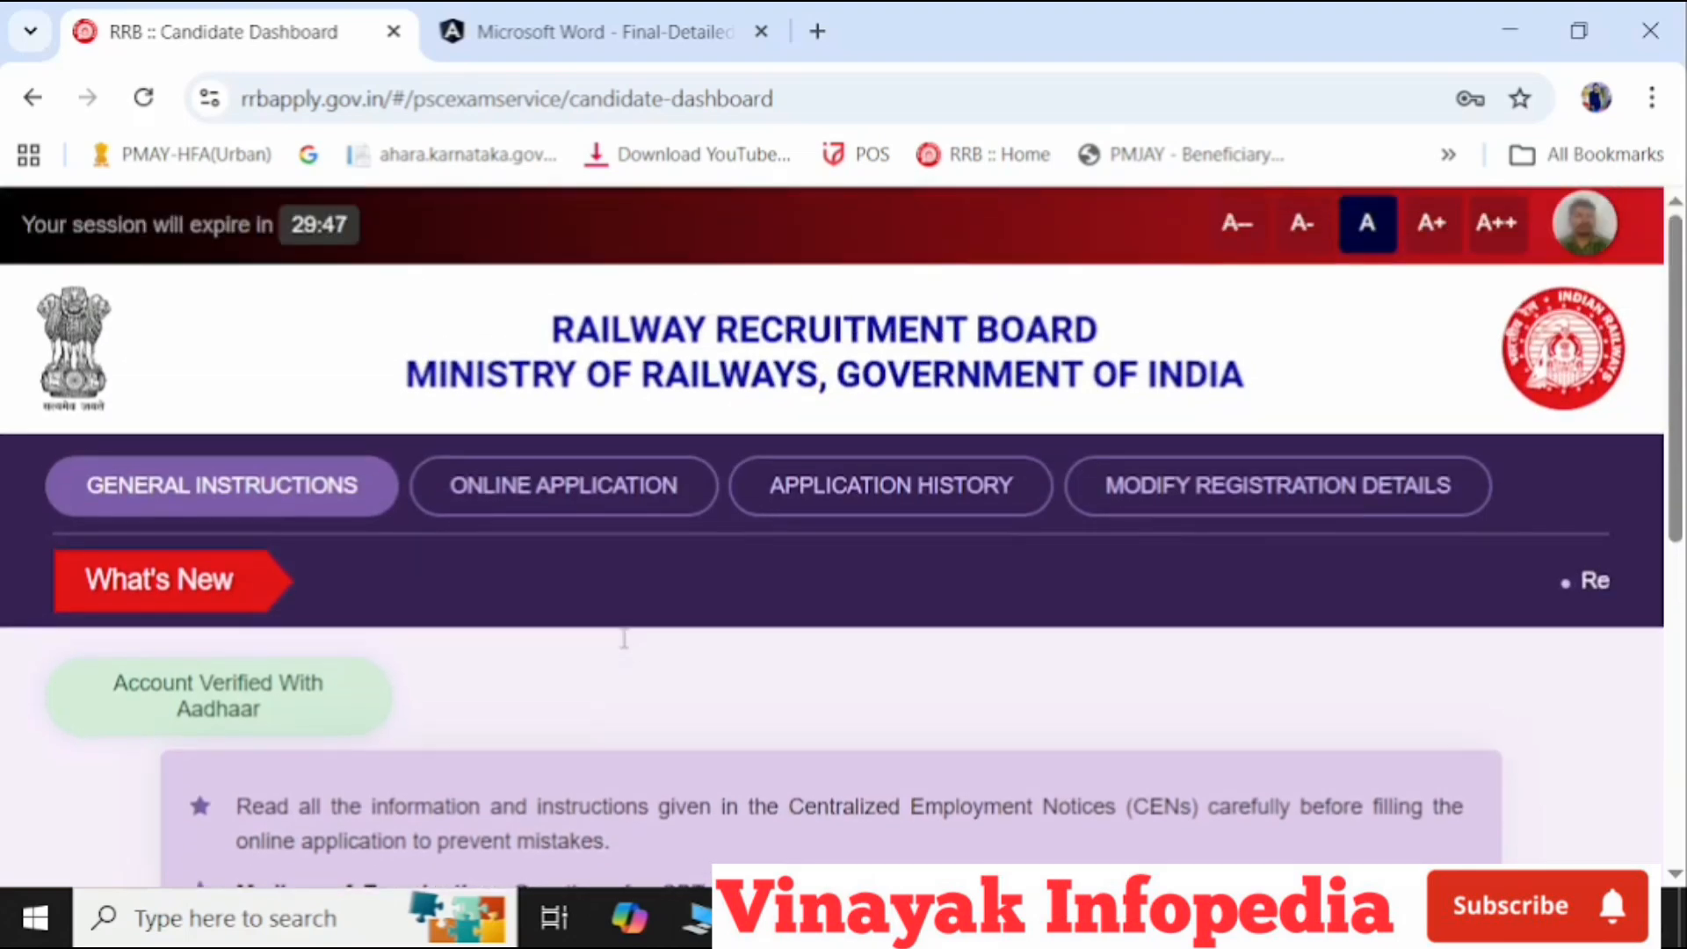
{"action": "scroll", "coordinate": [624, 648], "scroll_direction": "down", "scroll_amount": 3}
{"action": "scroll", "coordinate": [624, 647], "scroll_direction": "down", "scroll_amount": 1}
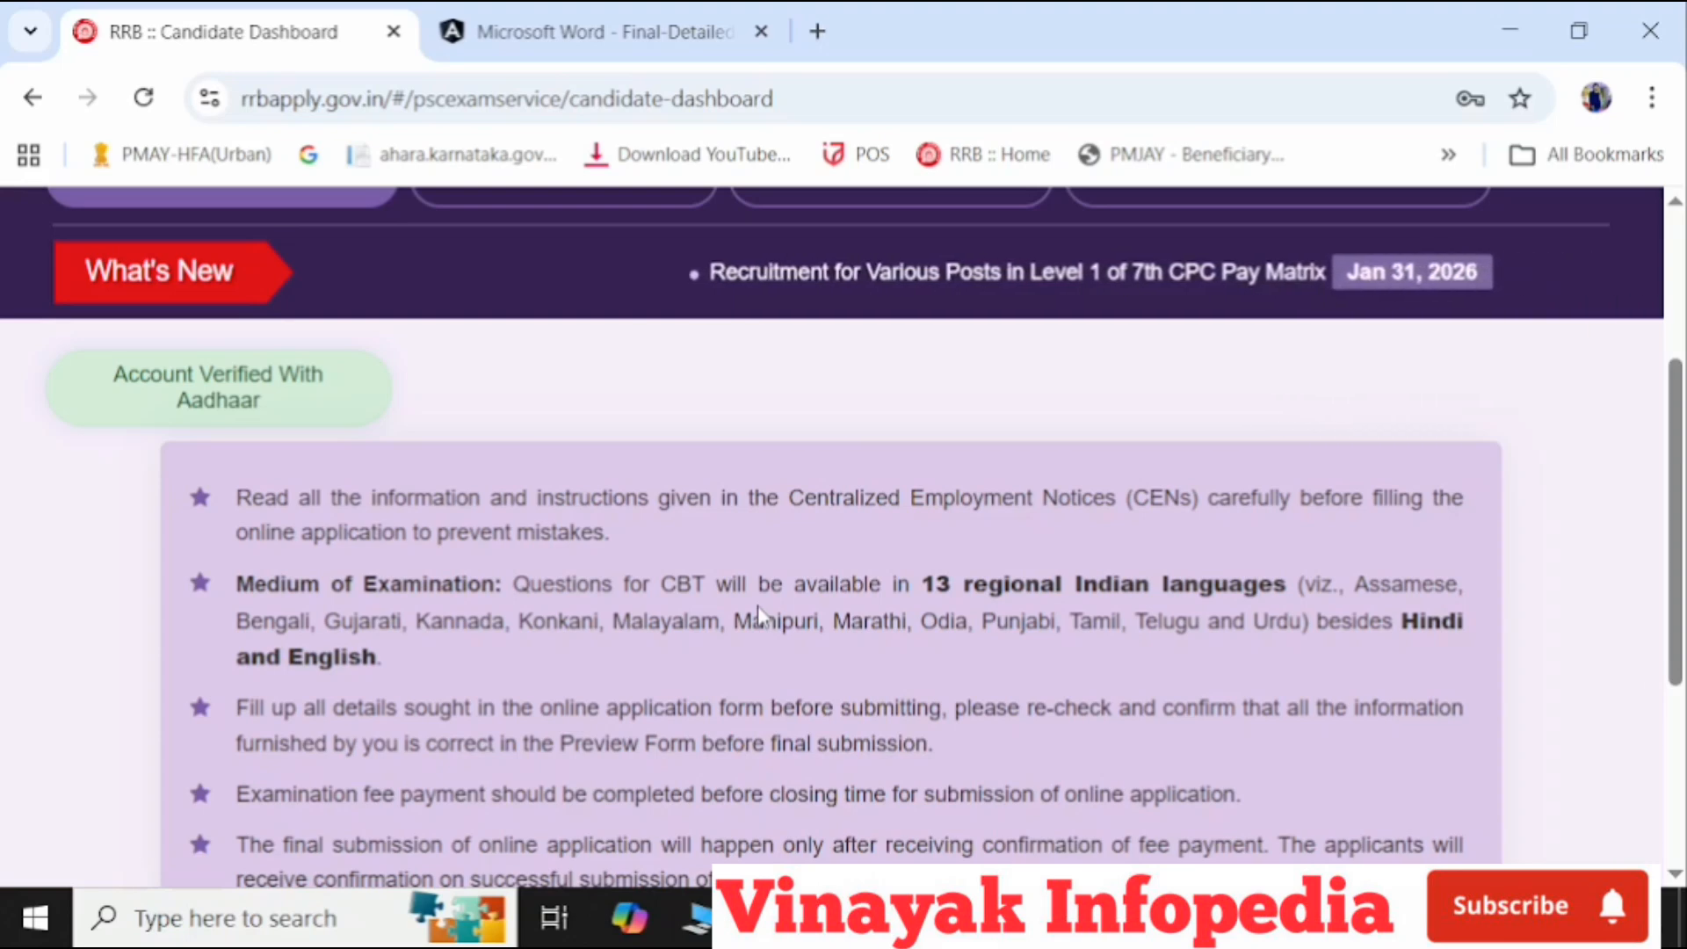
{"action": "scroll", "coordinate": [757, 605], "scroll_direction": "down", "scroll_amount": 3}
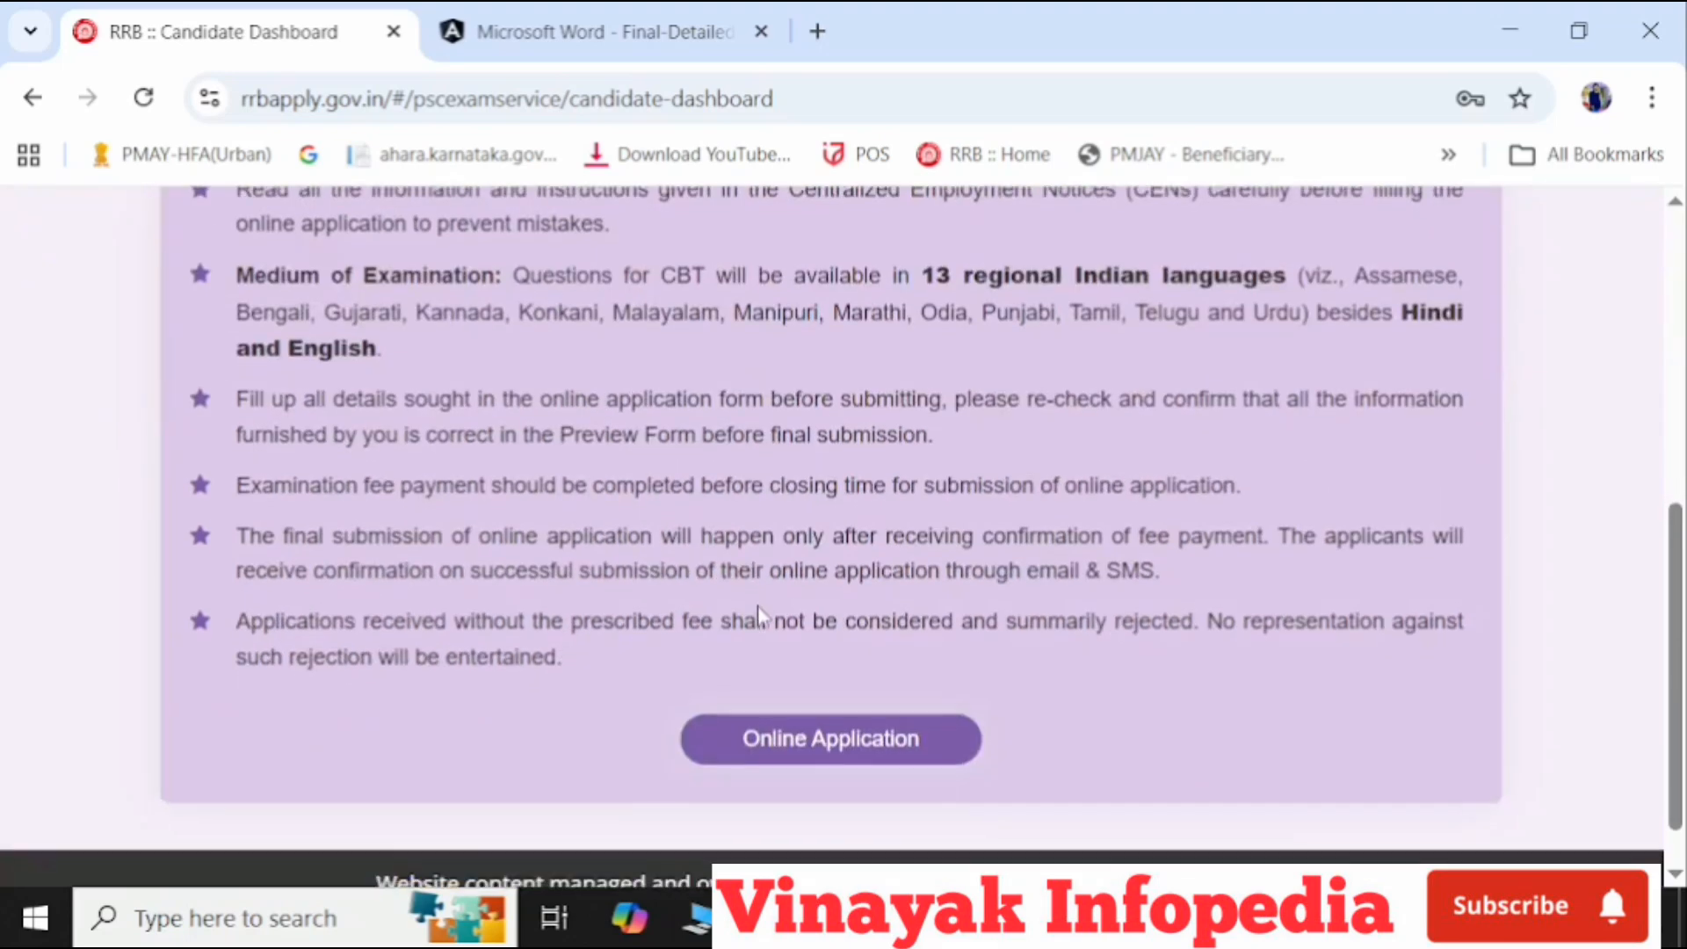
- Open the online application section and choose Bengaluru as the RRB for the CEN 09/2025 Level 1 posts
{"action": "left_click", "coordinate": [795, 753]}
{"action": "scroll", "coordinate": [649, 686], "scroll_direction": "down", "scroll_amount": 3}
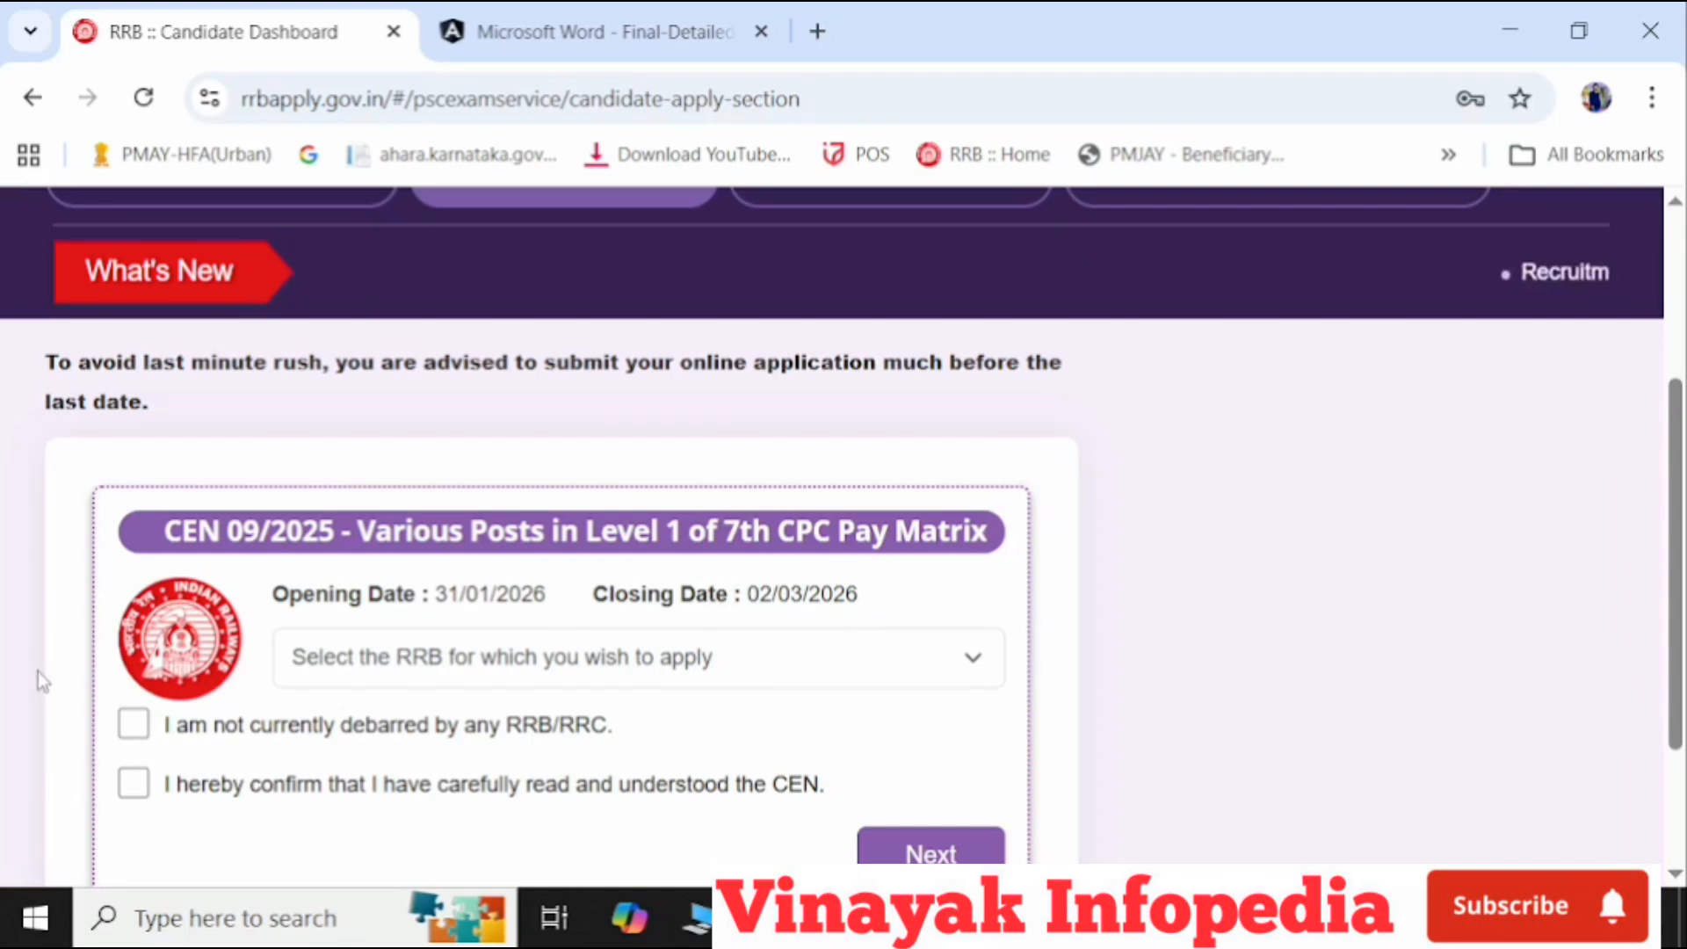
{"action": "left_click", "coordinate": [403, 670]}
{"action": "scroll", "coordinate": [425, 414], "scroll_direction": "down", "scroll_amount": 1}
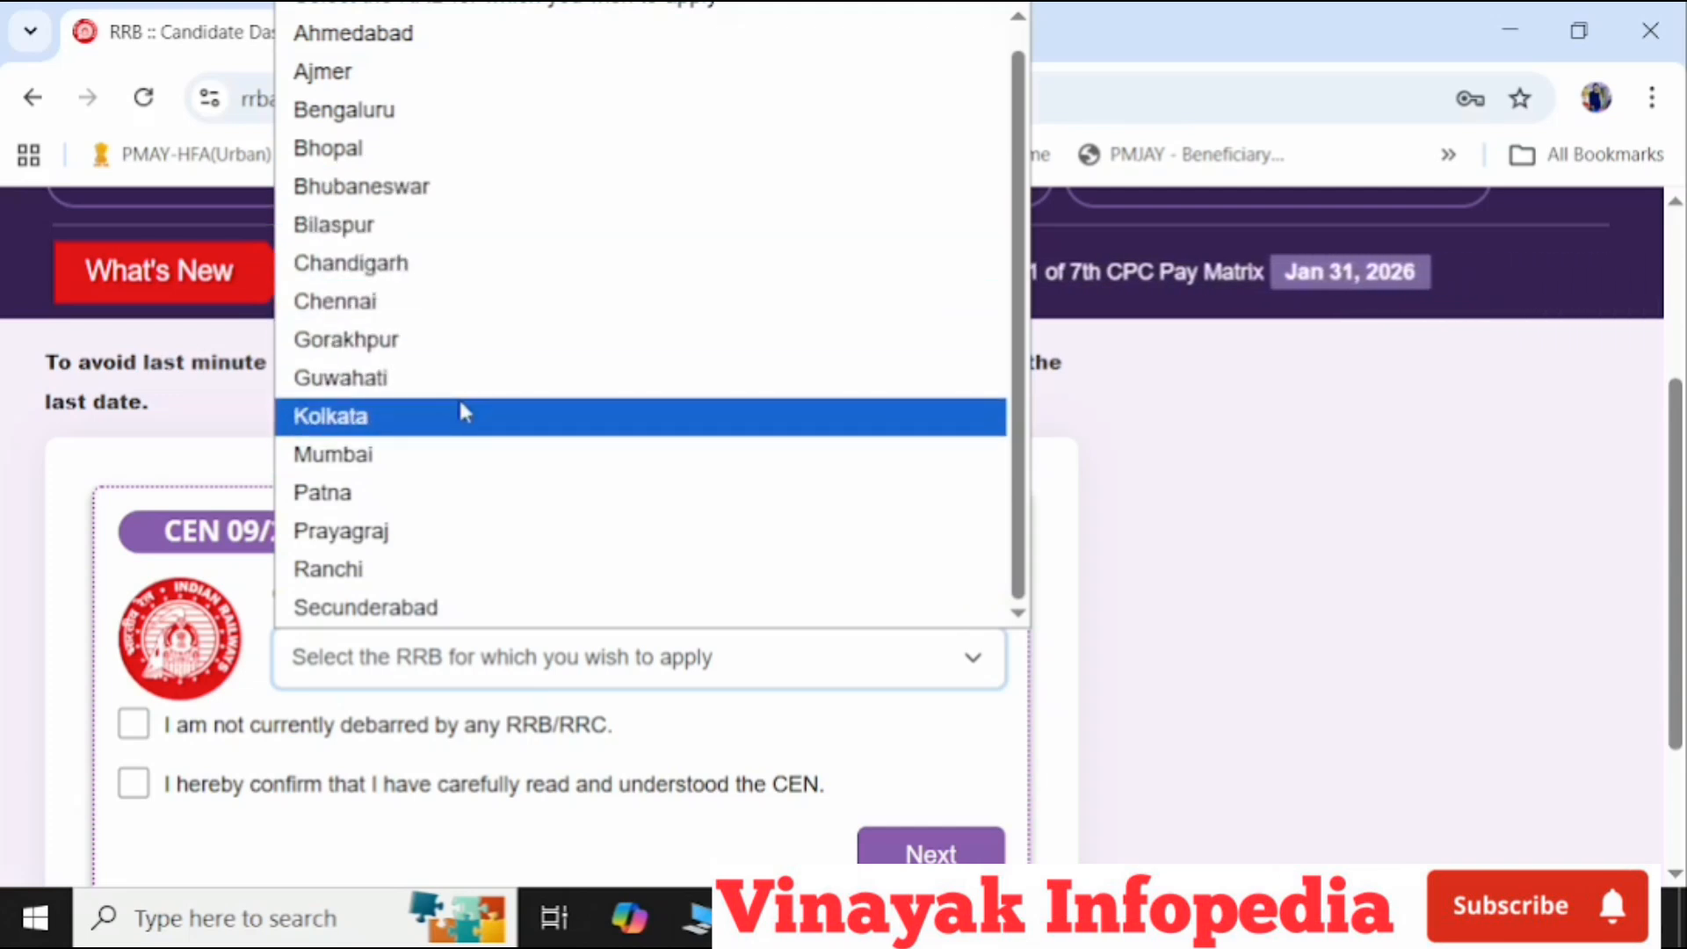
{"action": "scroll", "coordinate": [459, 404], "scroll_direction": "up", "scroll_amount": 1}
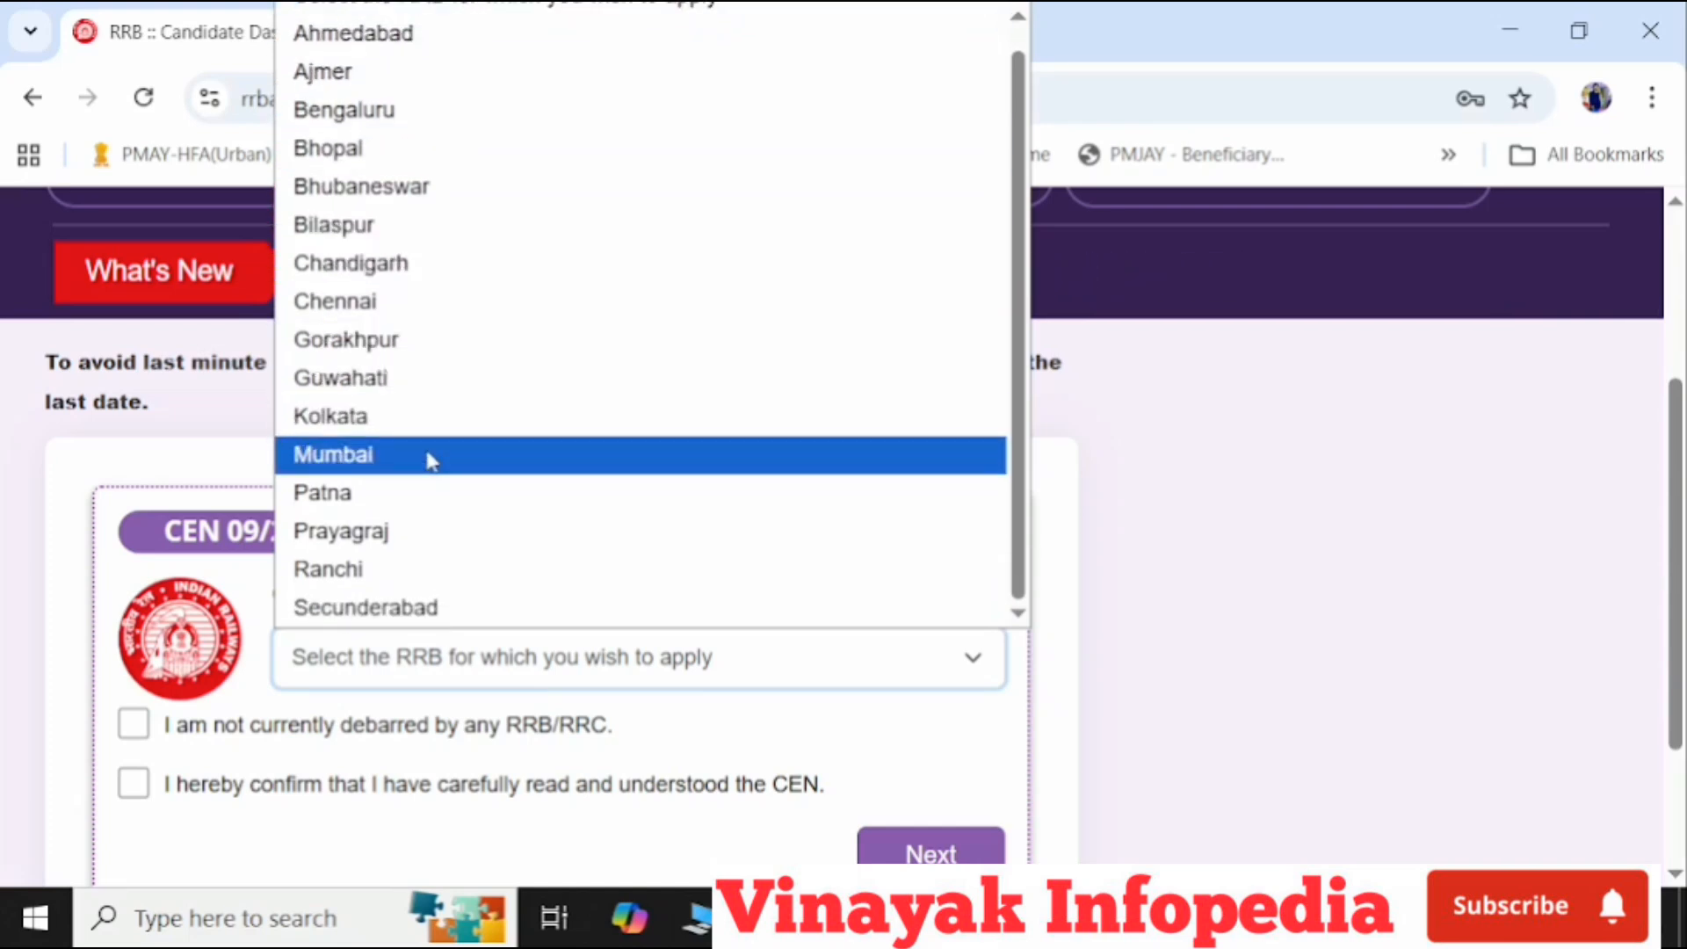
{"action": "left_click", "coordinate": [294, 136]}
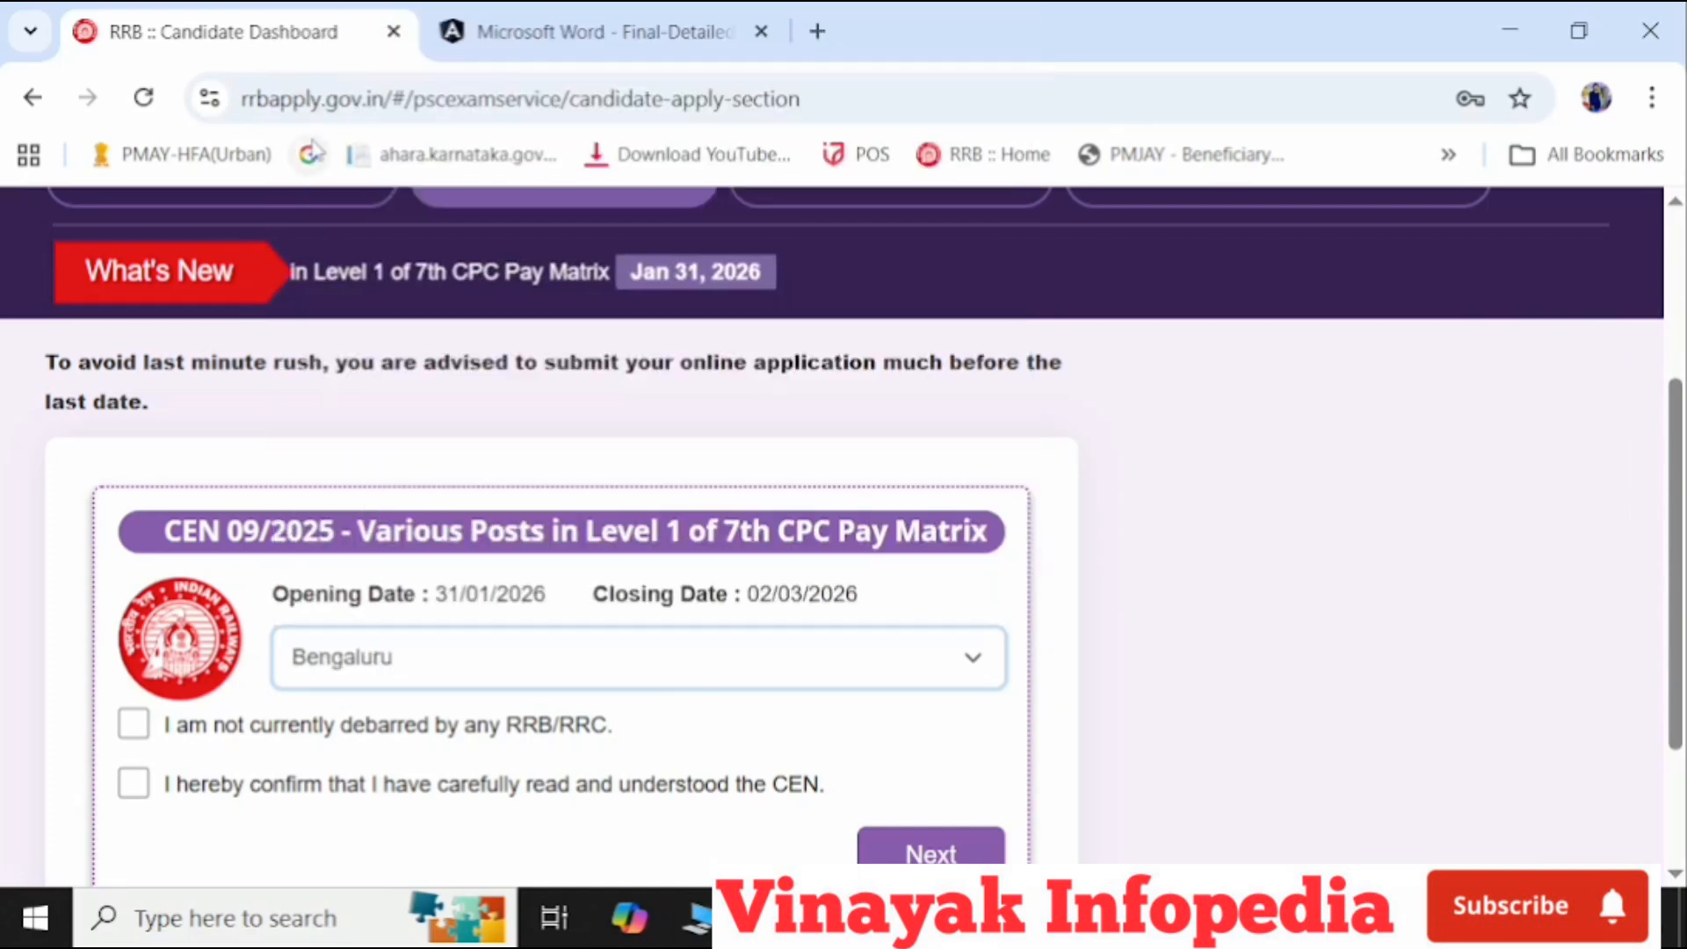
{"action": "left_click", "coordinate": [420, 670]}
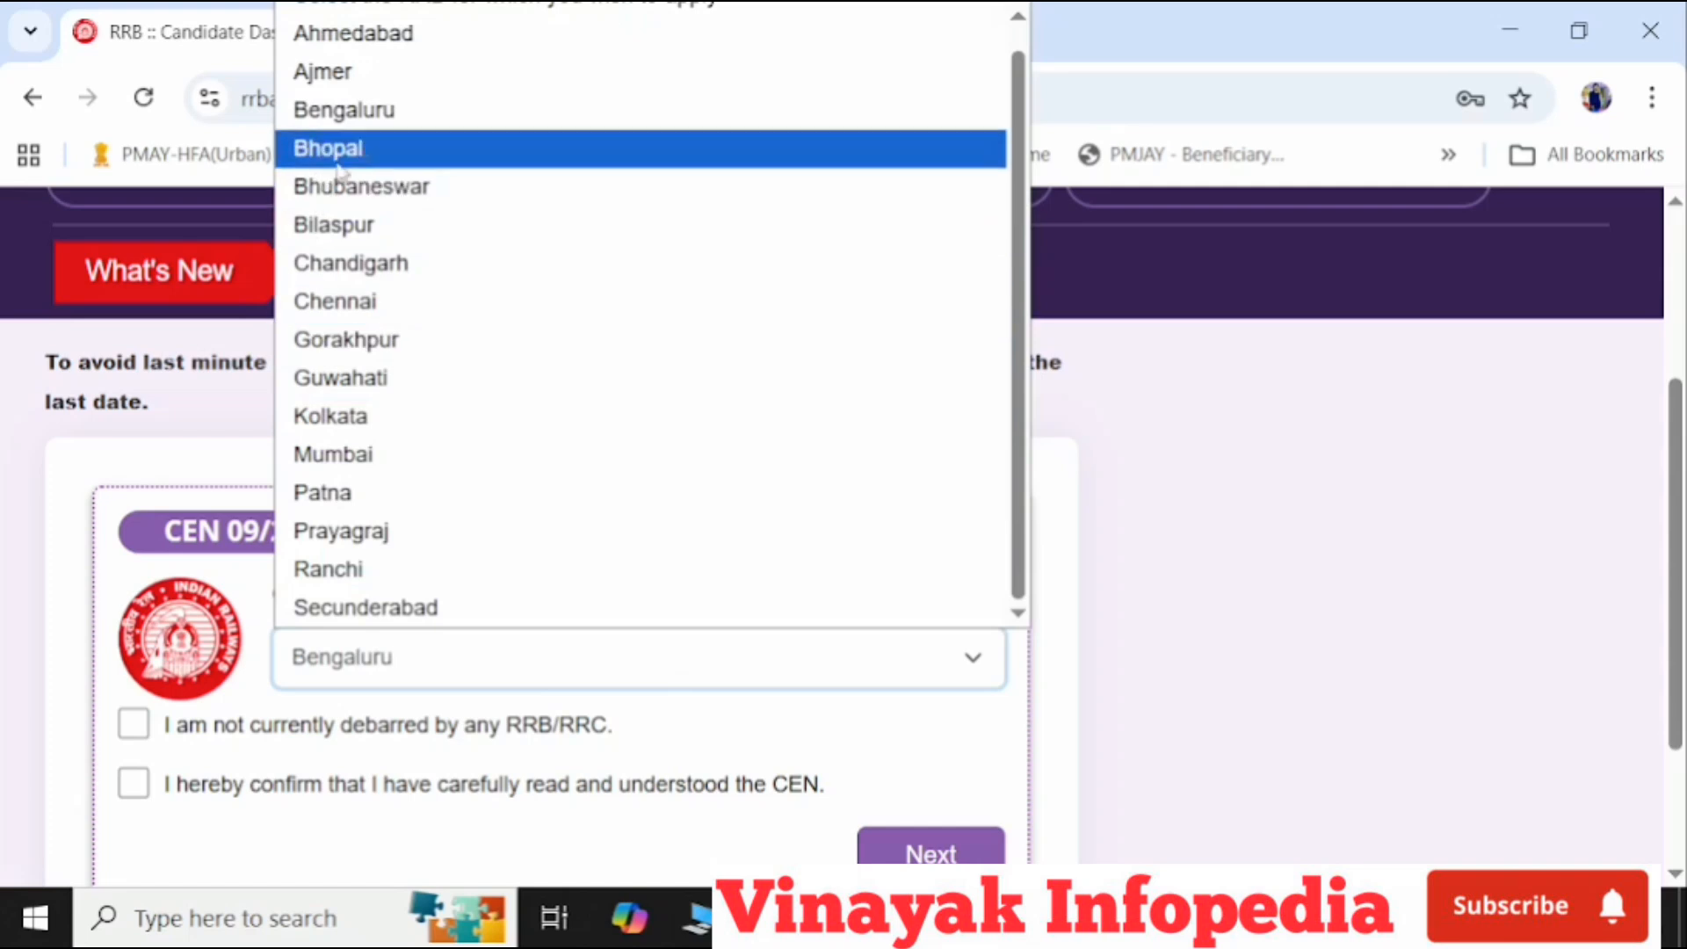
{"action": "left_click", "coordinate": [399, 104]}
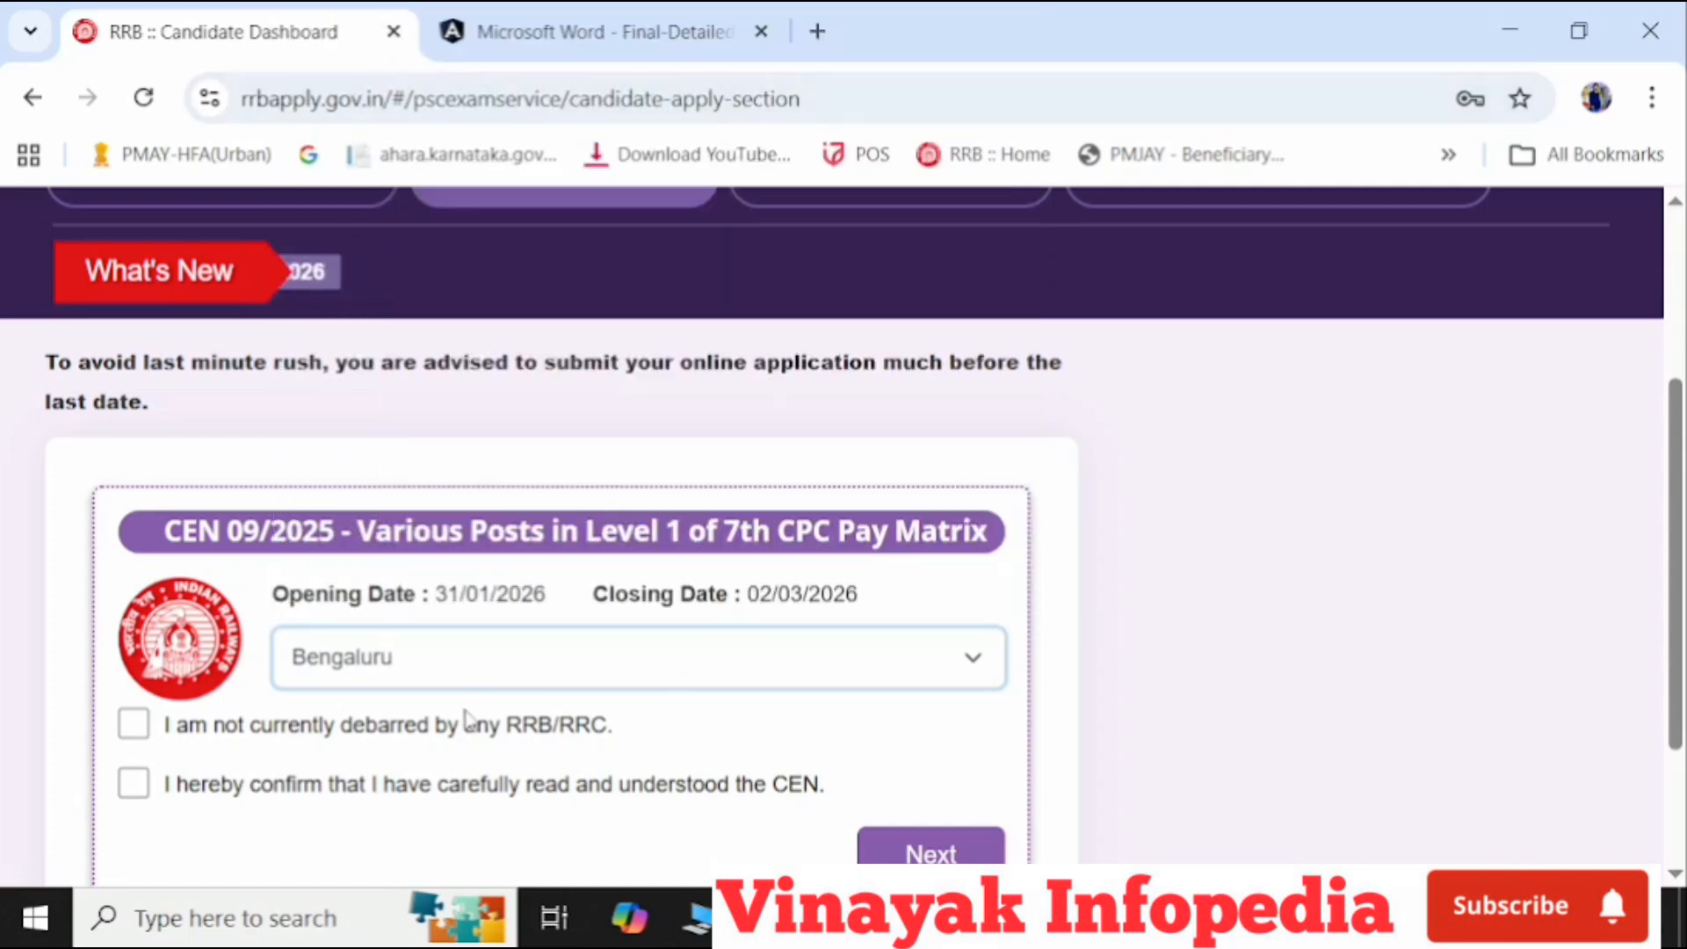
{"action": "left_click", "coordinate": [473, 665]}
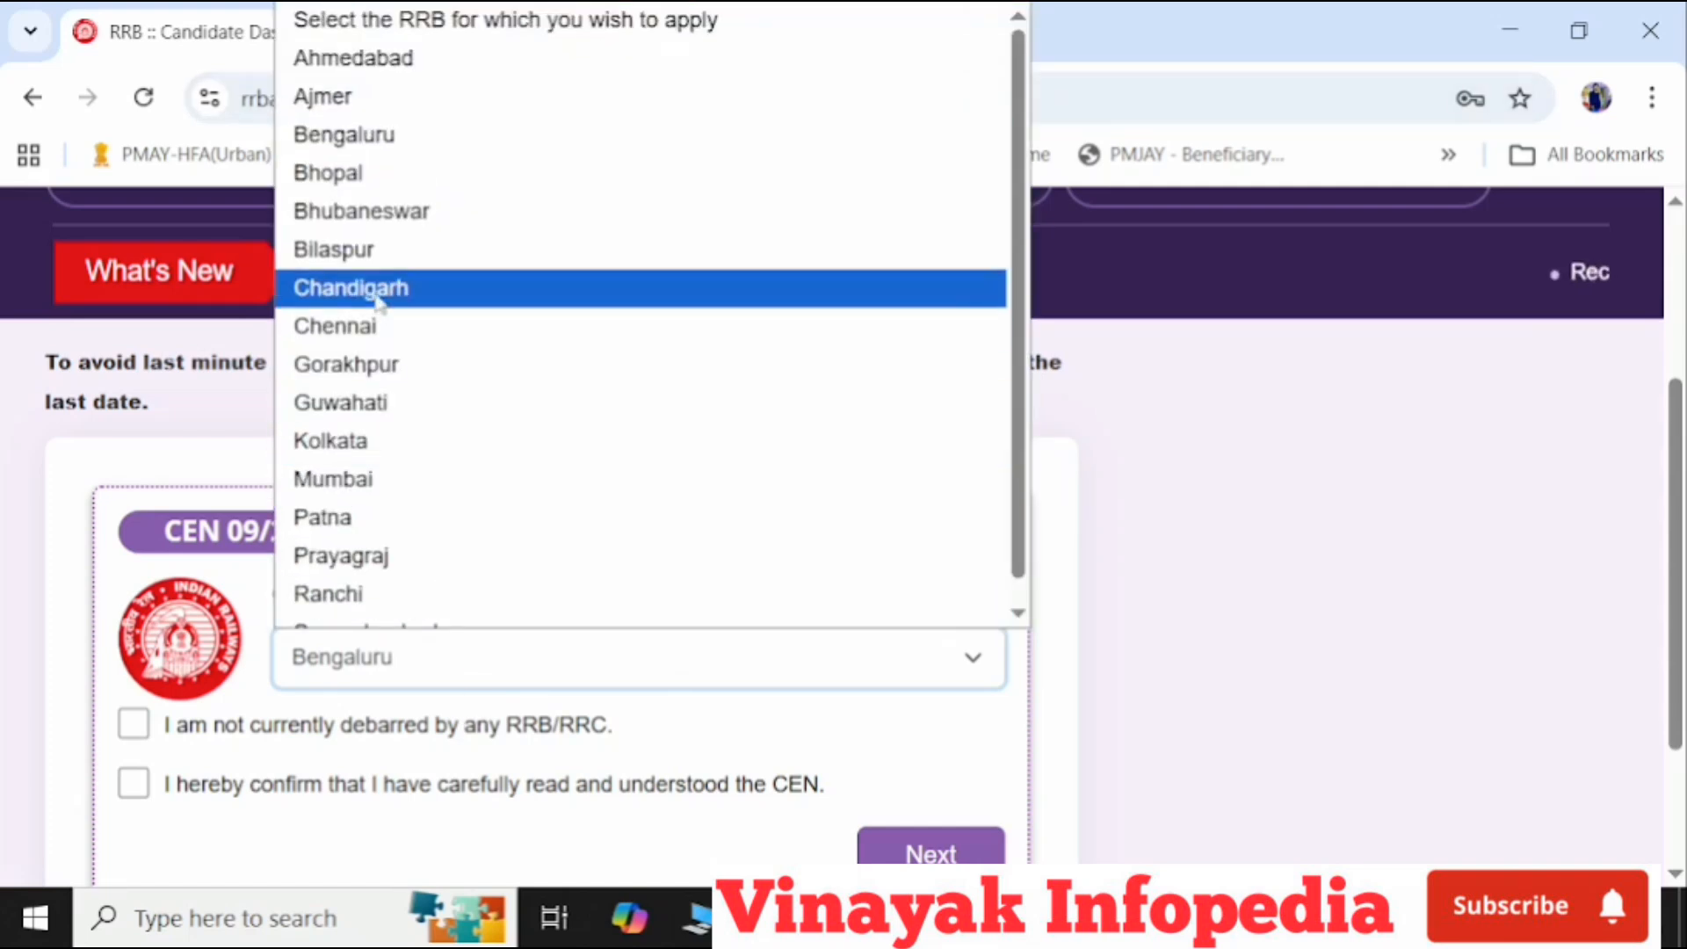
{"action": "left_click", "coordinate": [436, 149]}
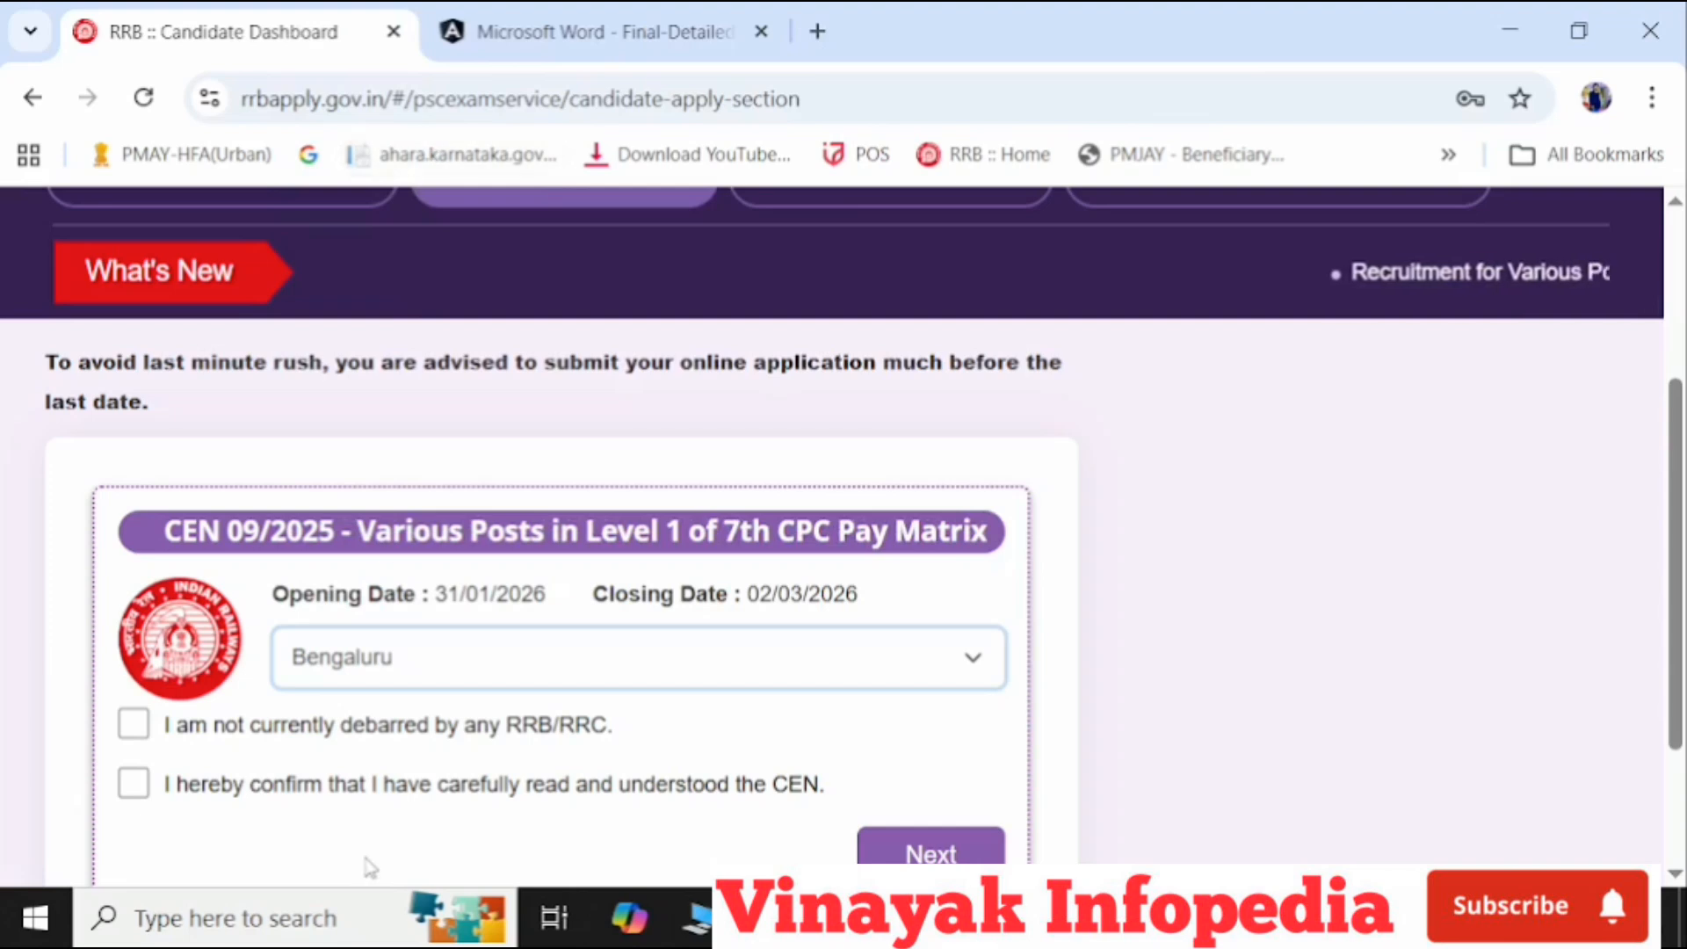
- Accept the not-debarred and CEN-read declarations and proceed to the personal details, dismissing the information notice
{"action": "scroll", "coordinate": [364, 646], "scroll_direction": "down", "scroll_amount": 2}
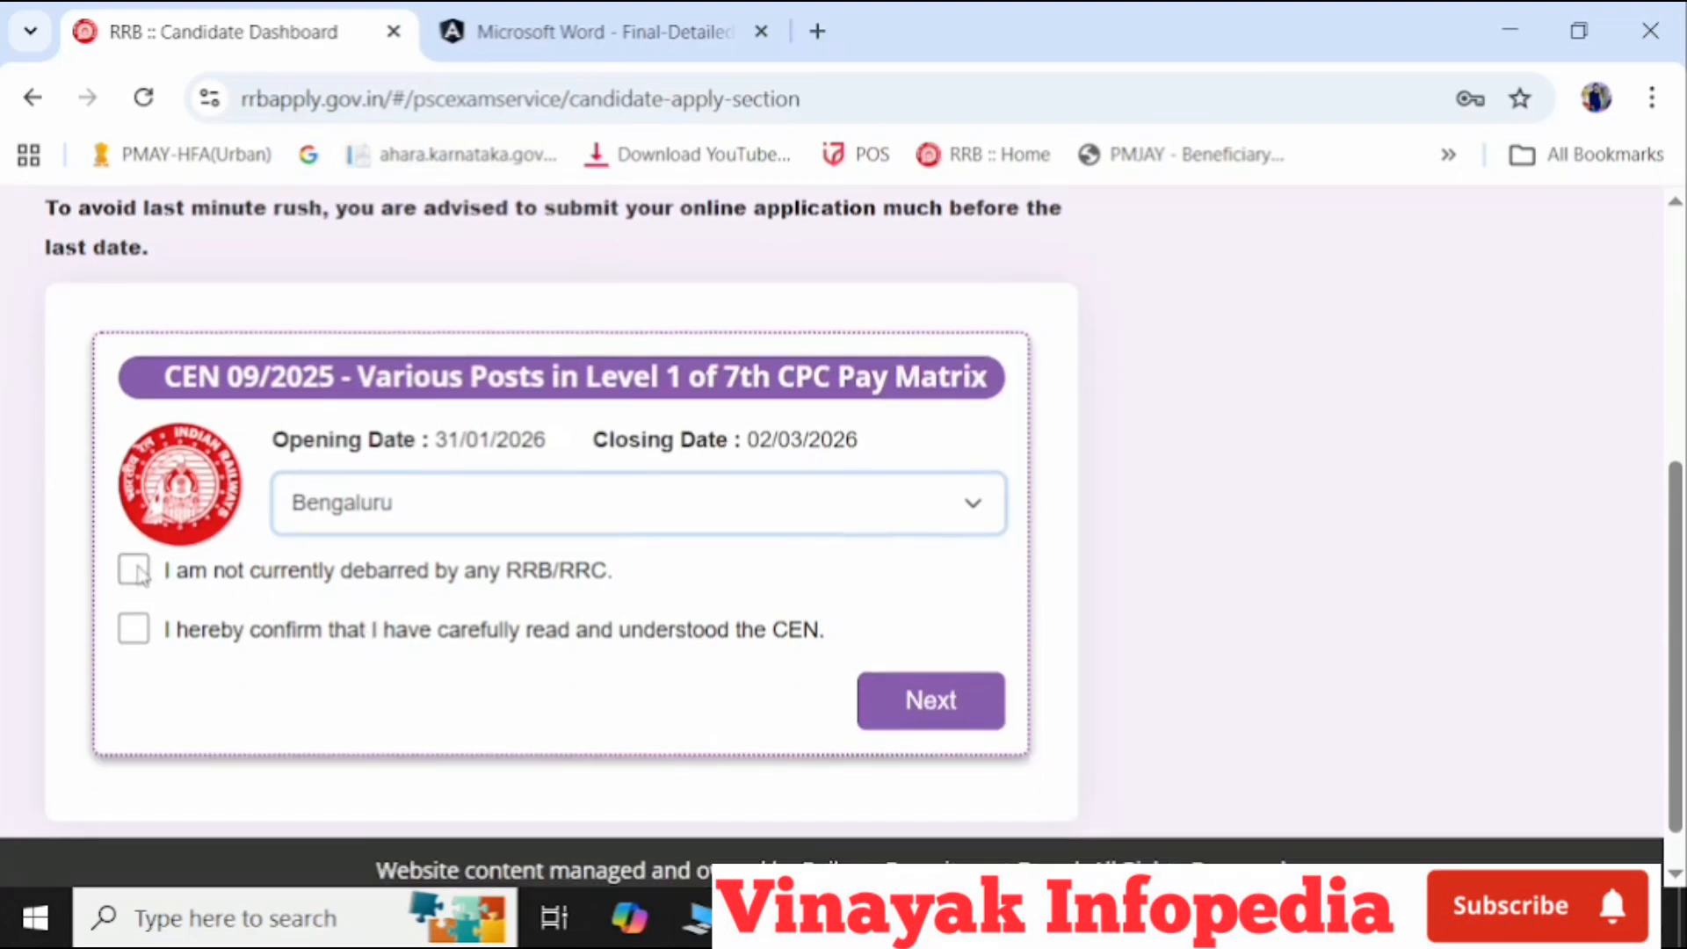
{"action": "left_click", "coordinate": [136, 571]}
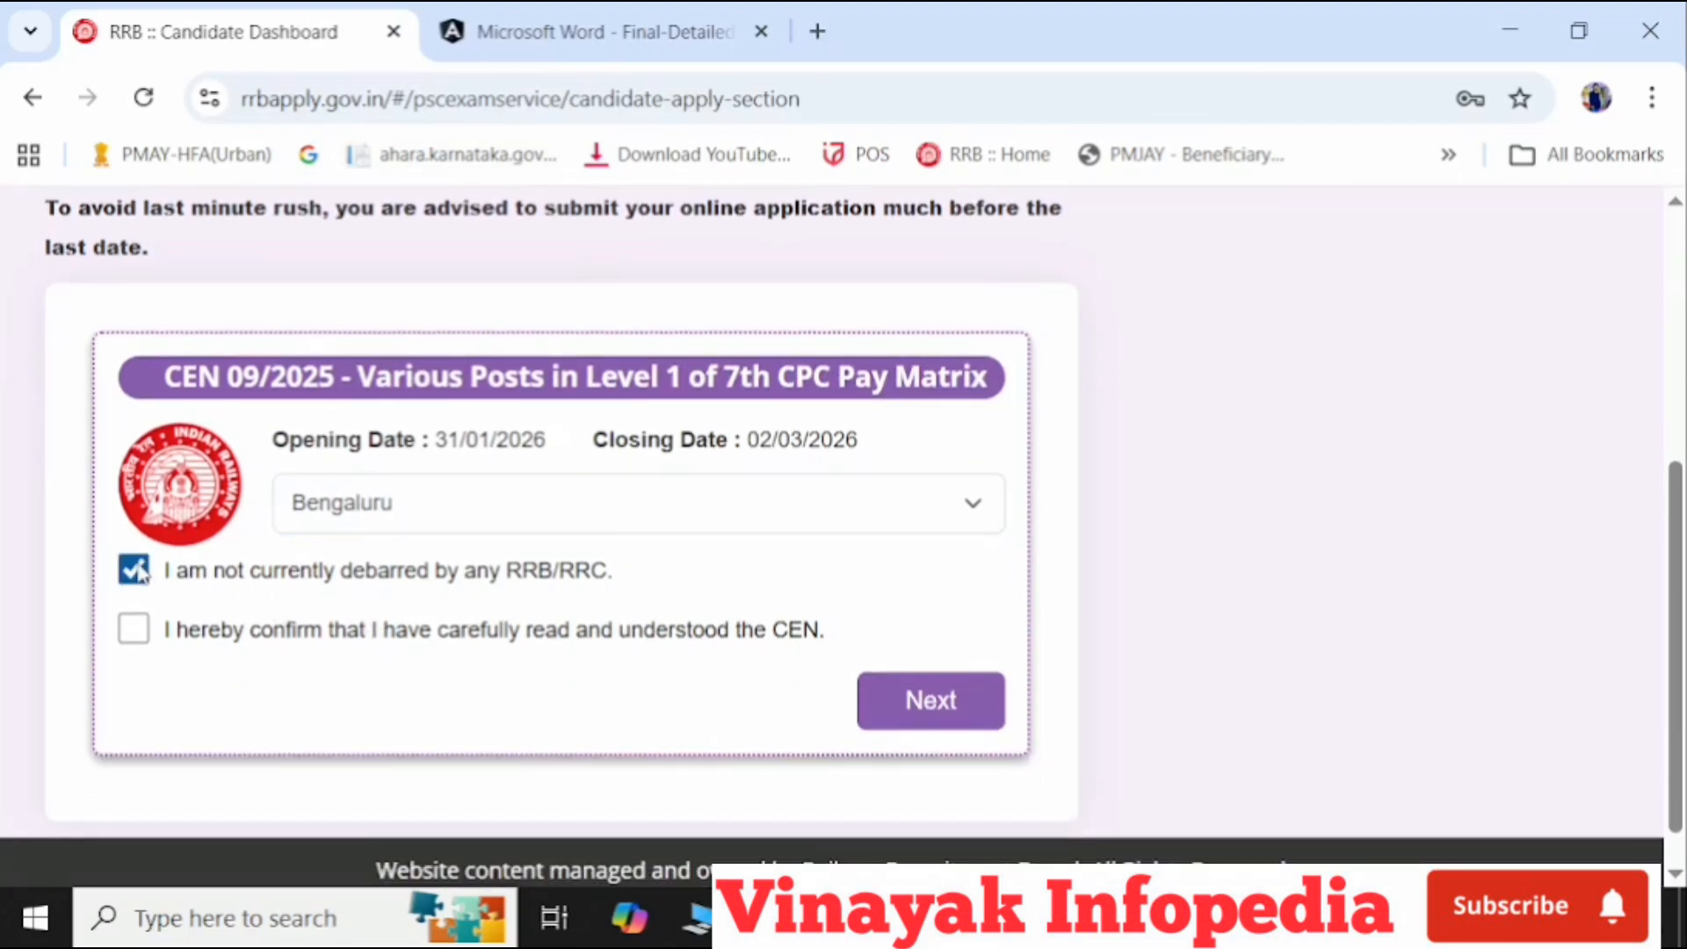
{"action": "left_click", "coordinate": [134, 631]}
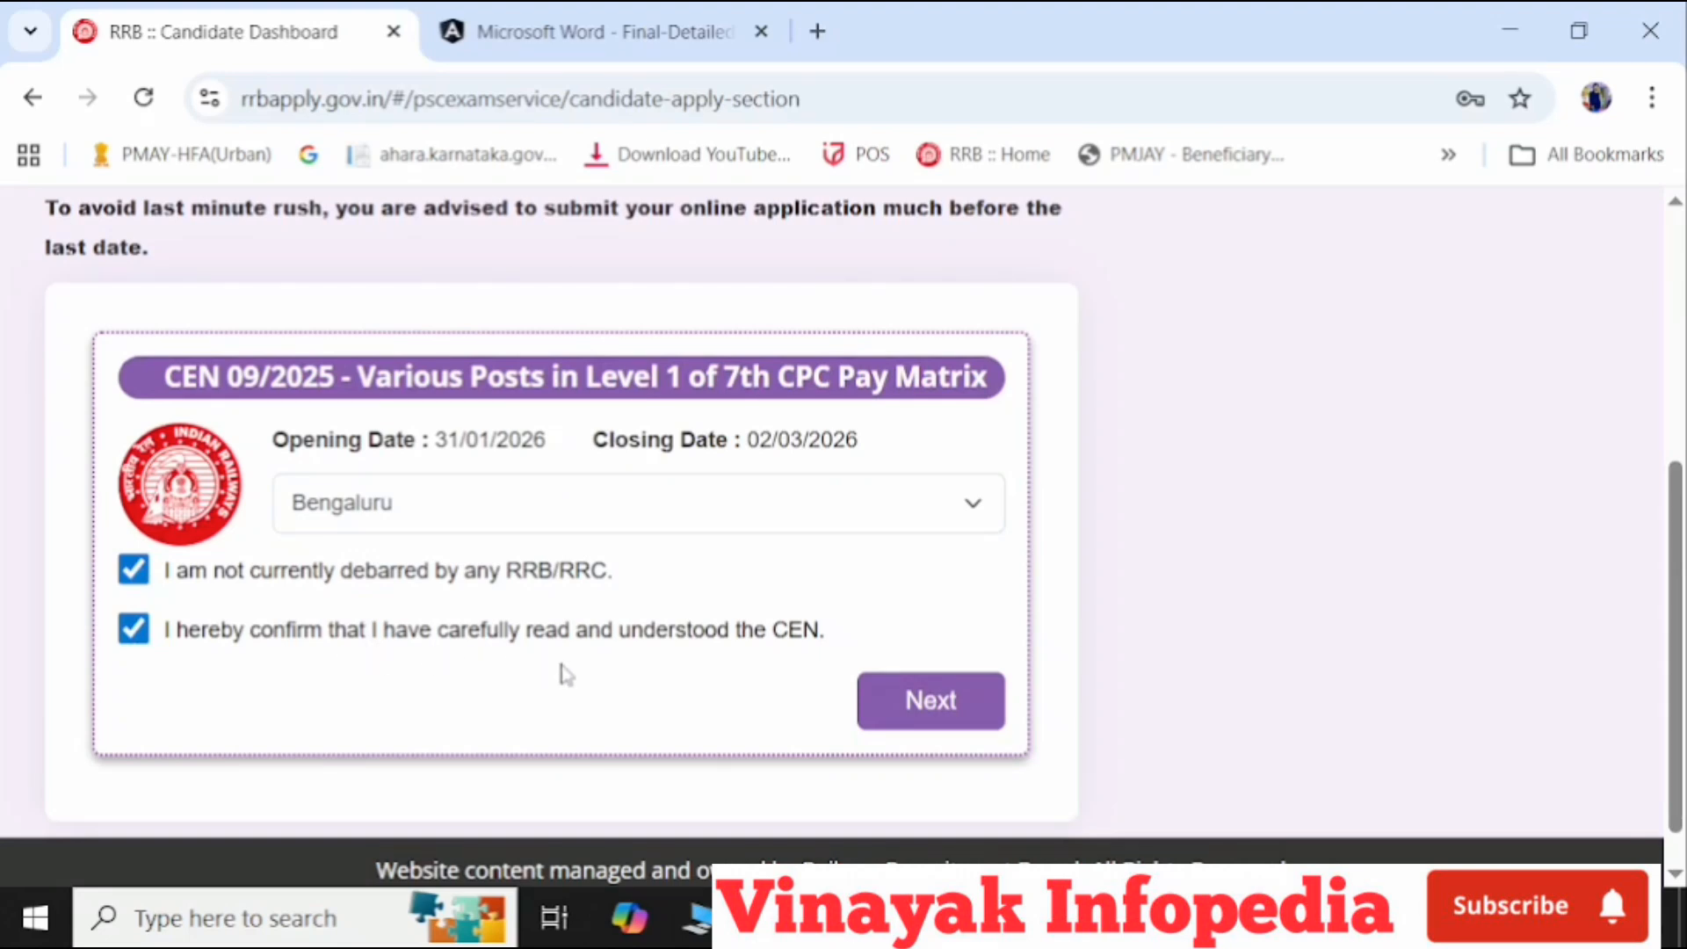
{"action": "left_click", "coordinate": [925, 699]}
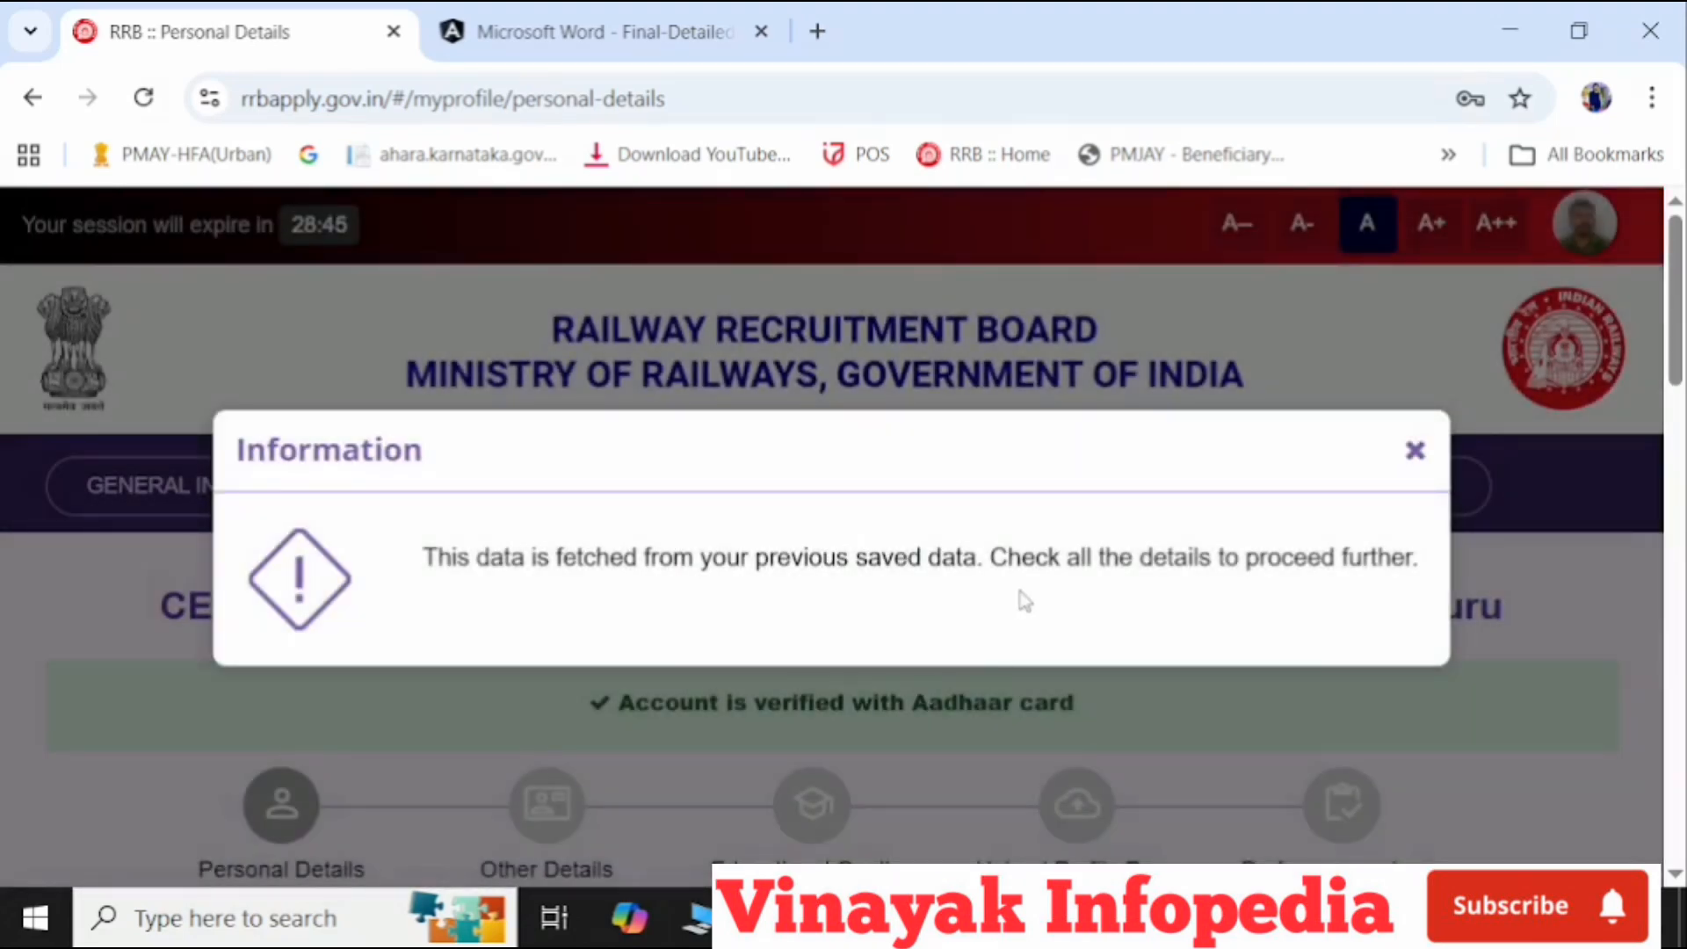
{"action": "left_click", "coordinate": [1414, 452]}
- Check the fetched personal details and choose the candidate's religion
{"action": "scroll", "coordinate": [1406, 457], "scroll_direction": "down", "scroll_amount": 1}
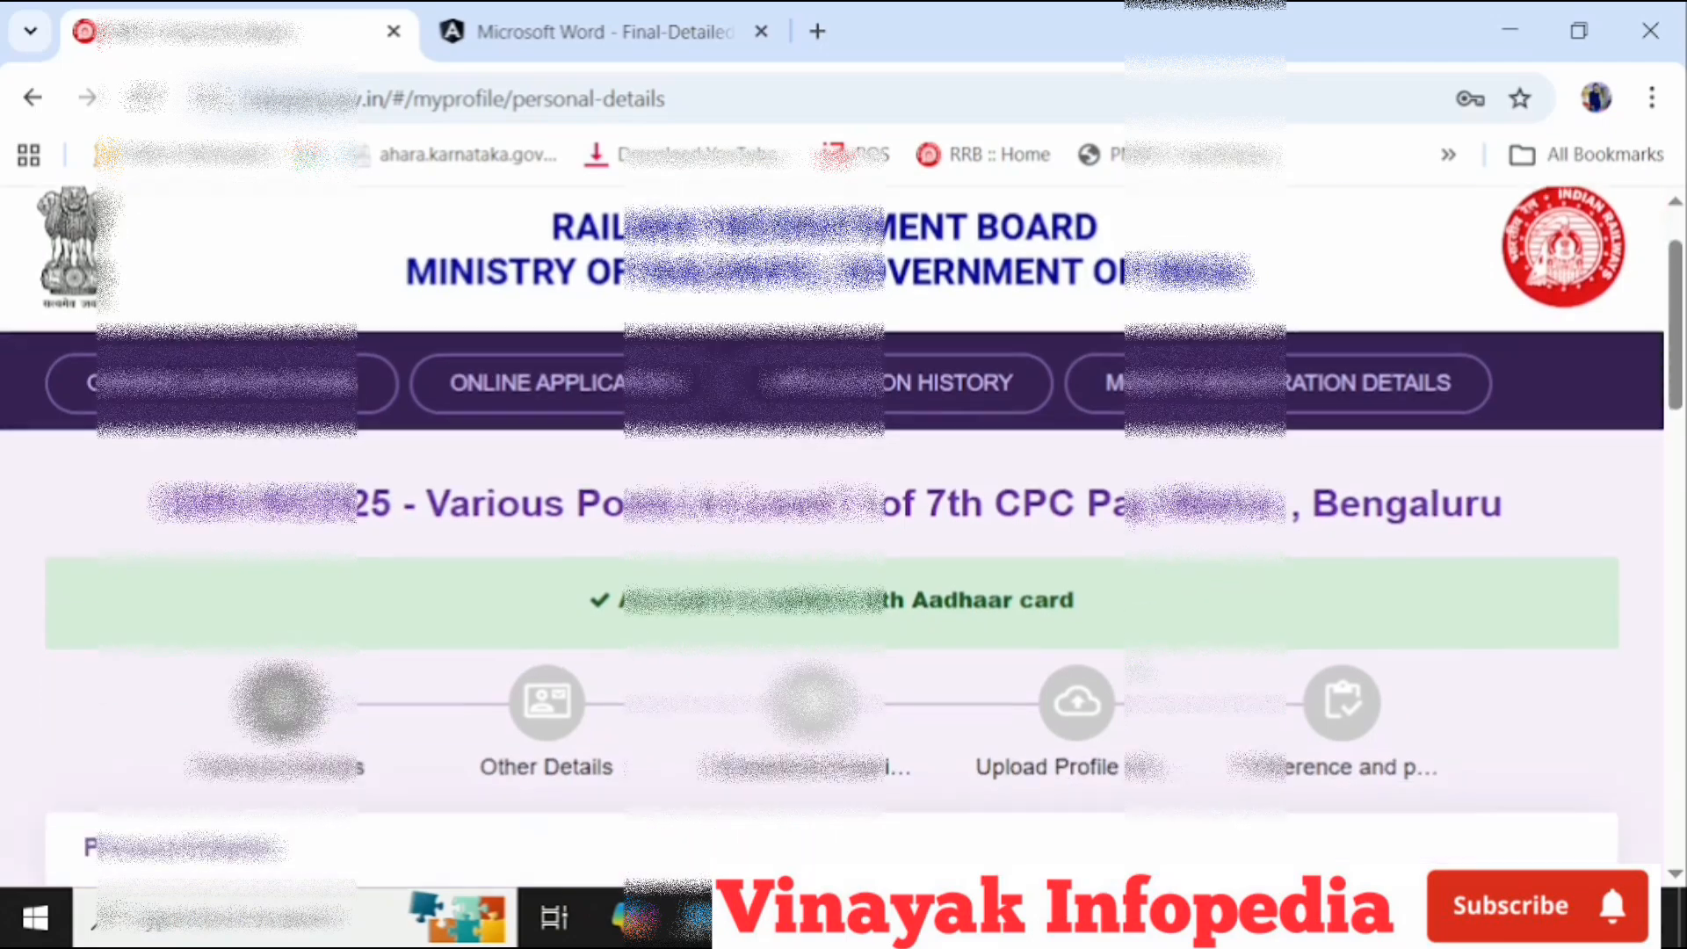
{"action": "scroll", "coordinate": [883, 665], "scroll_direction": "down", "scroll_amount": 3}
{"action": "scroll", "coordinate": [884, 665], "scroll_direction": "down", "scroll_amount": 2}
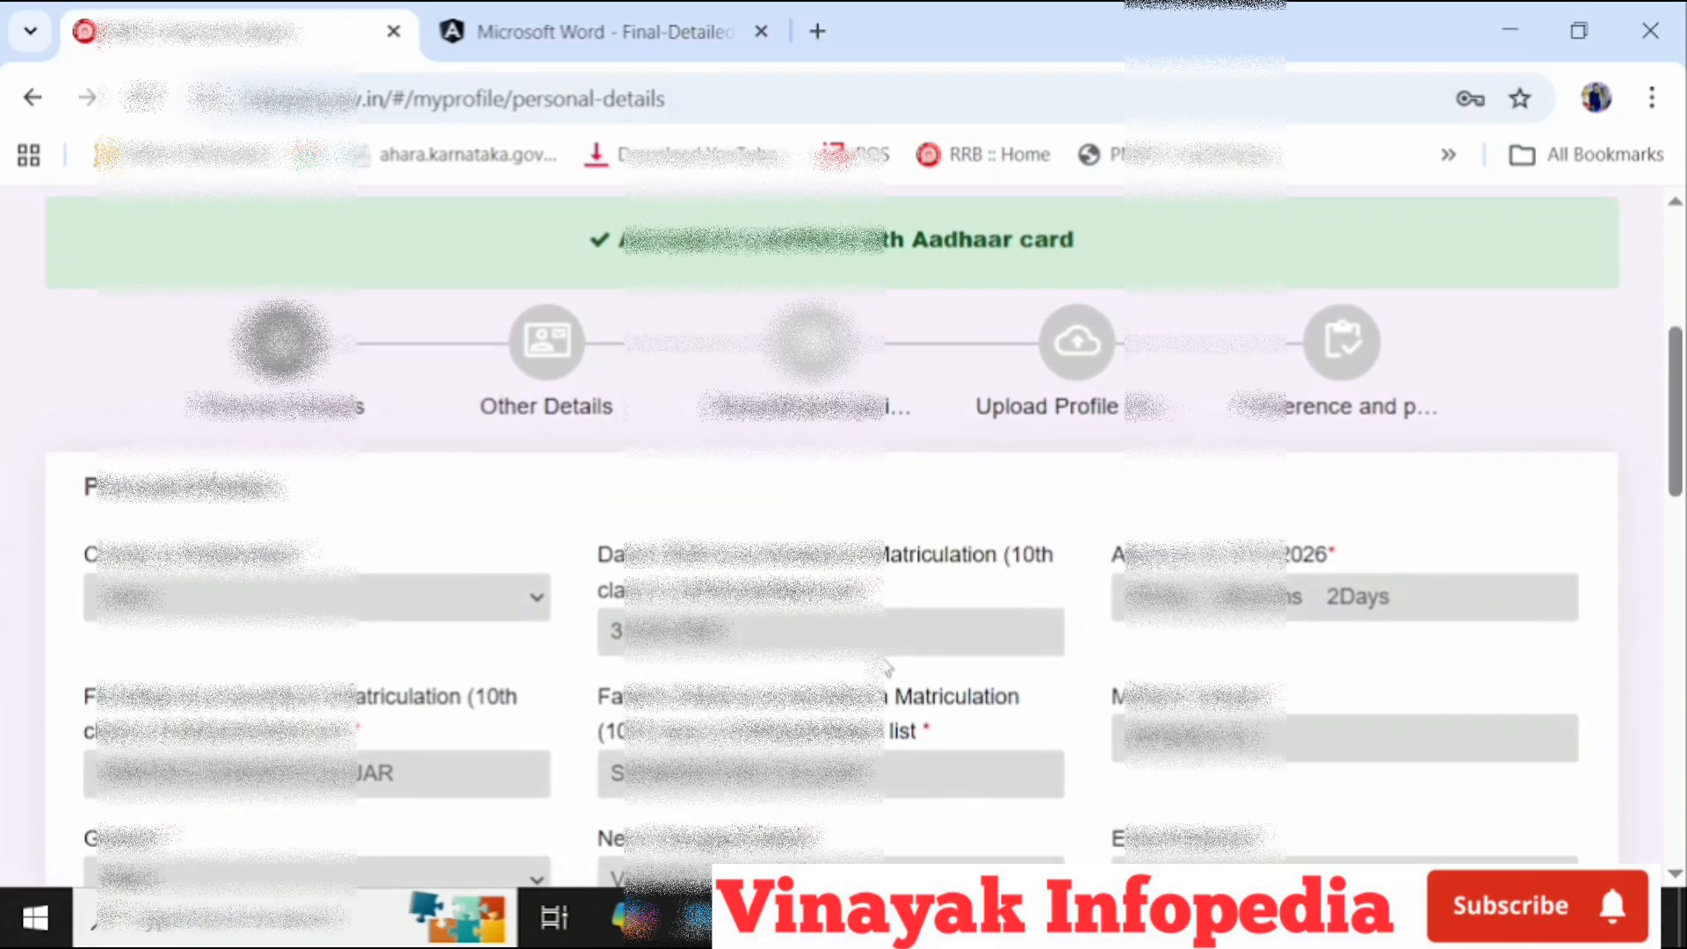
{"action": "scroll", "coordinate": [885, 665], "scroll_direction": "down", "scroll_amount": 3}
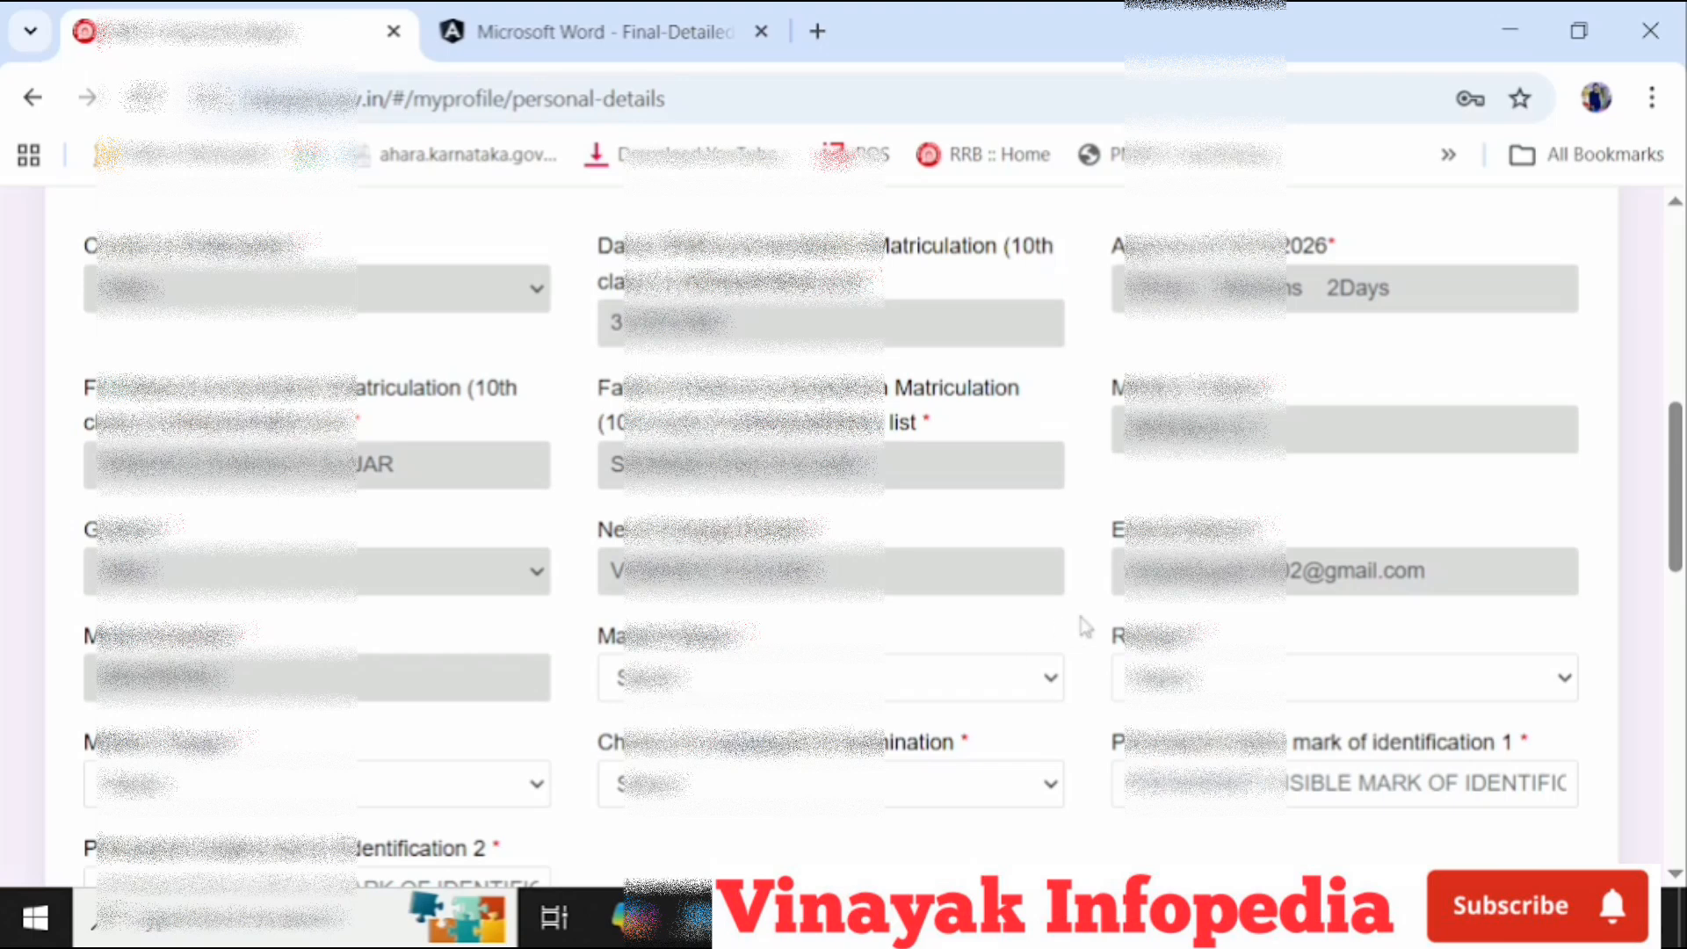
{"action": "left_click", "coordinate": [1236, 677]}
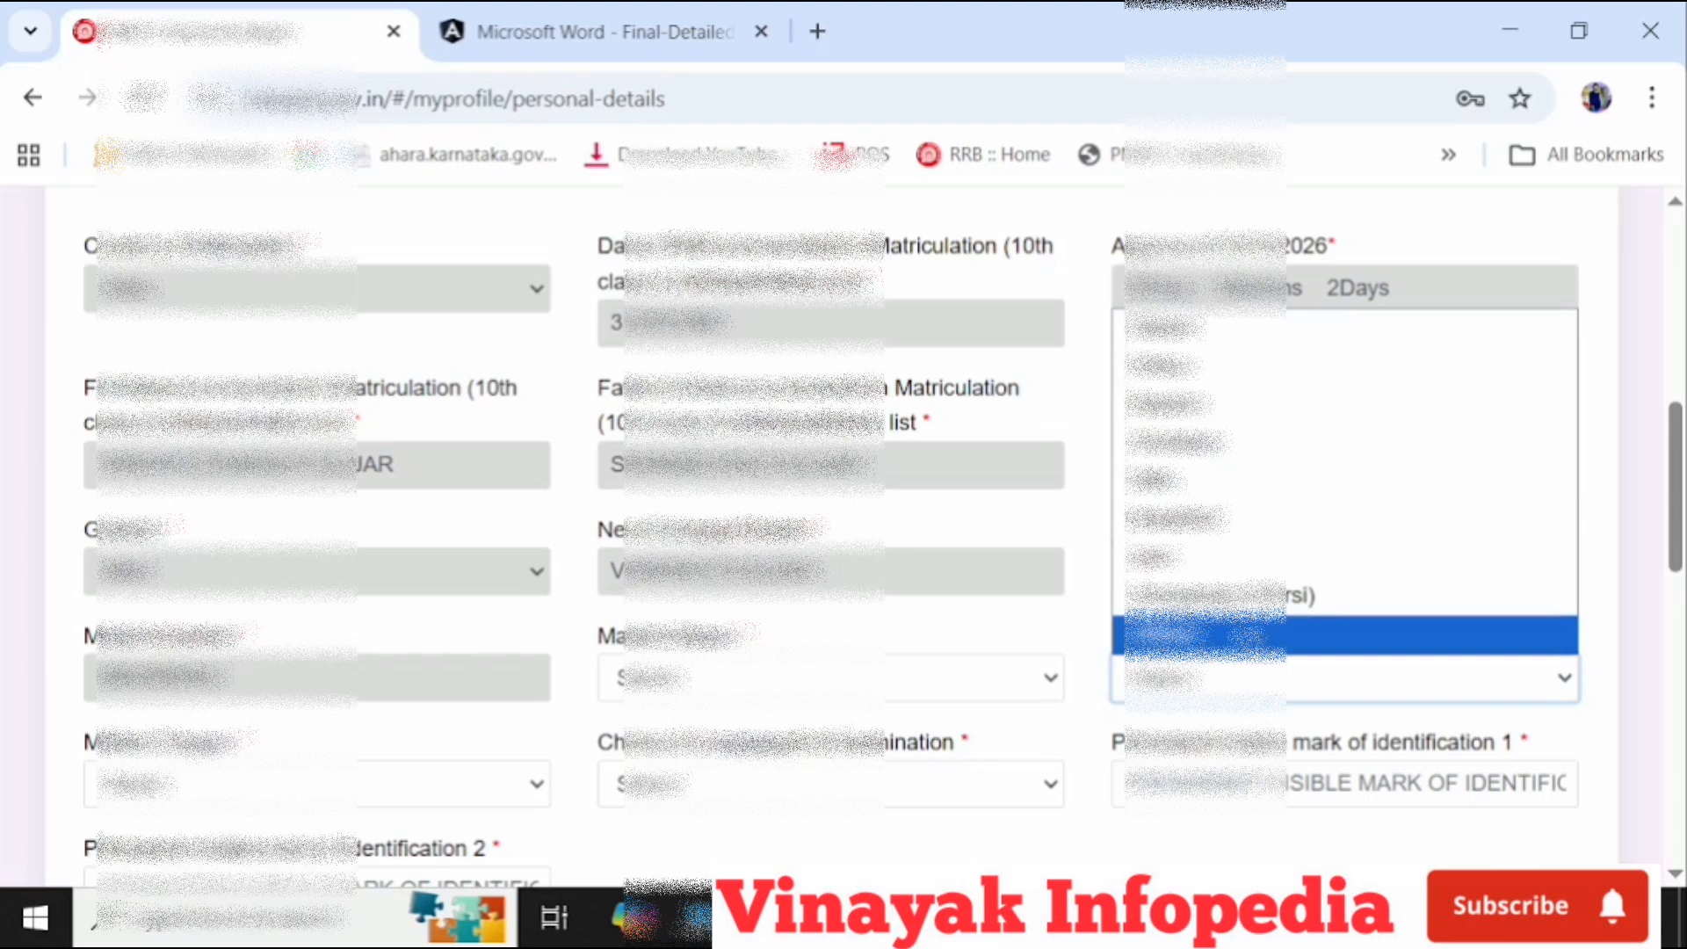
{"action": "left_click", "coordinate": [1248, 633]}
{"action": "left_click", "coordinate": [1239, 677]}
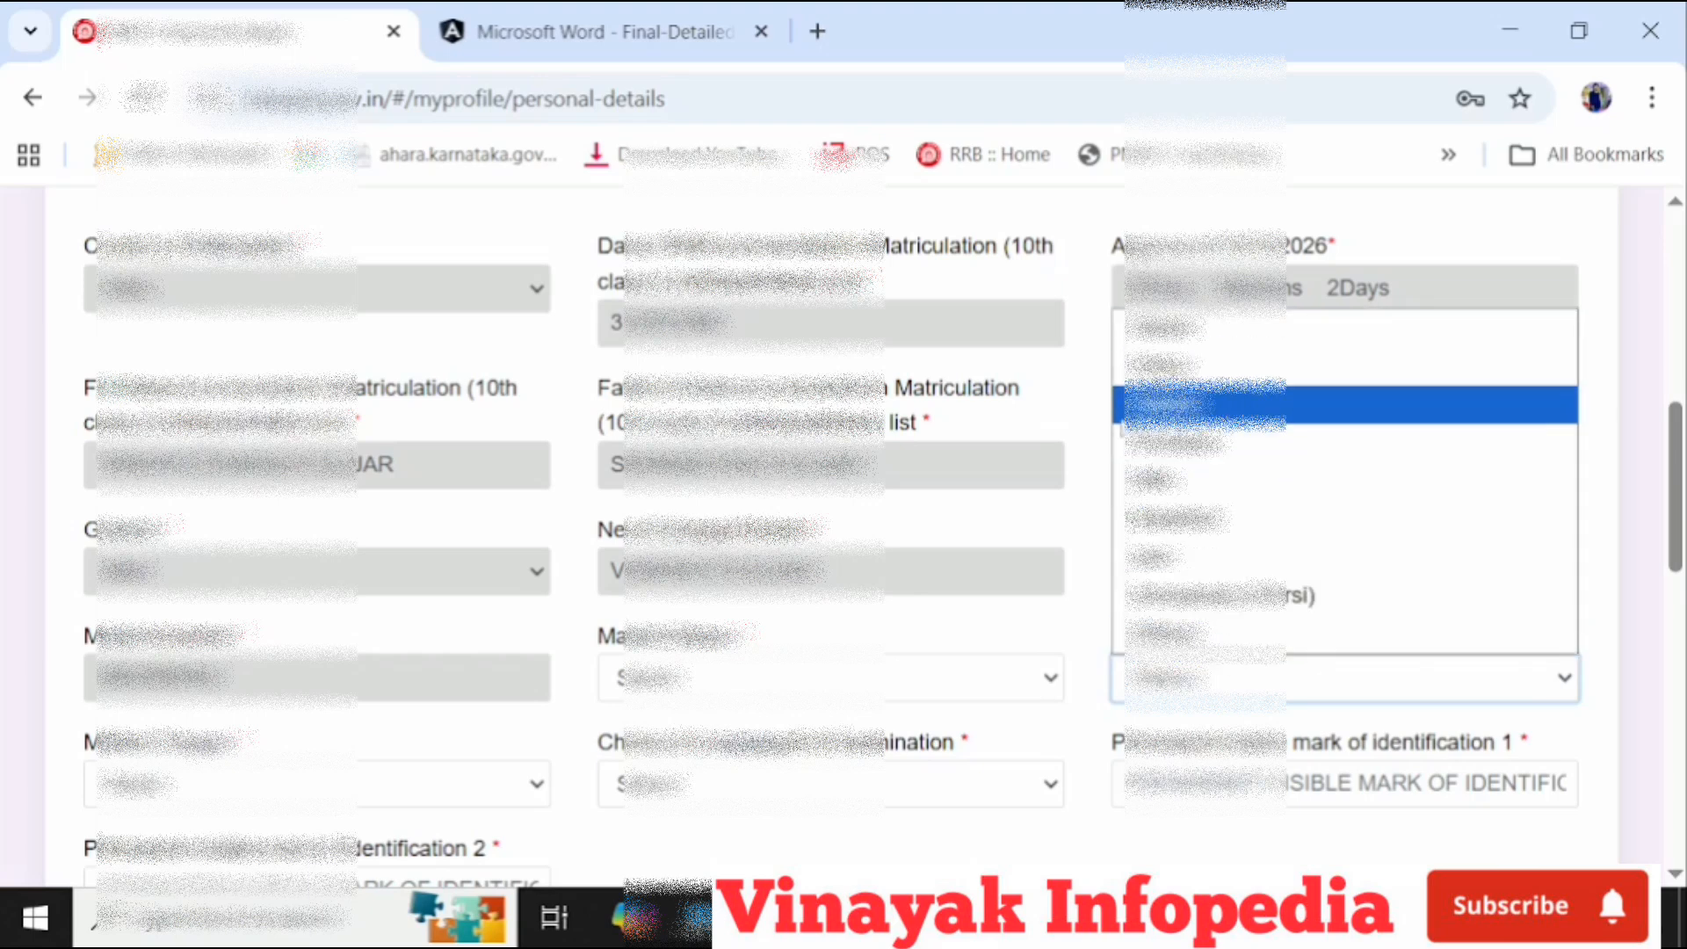
{"action": "left_click", "coordinate": [1058, 677]}
{"action": "left_click", "coordinate": [1118, 681]}
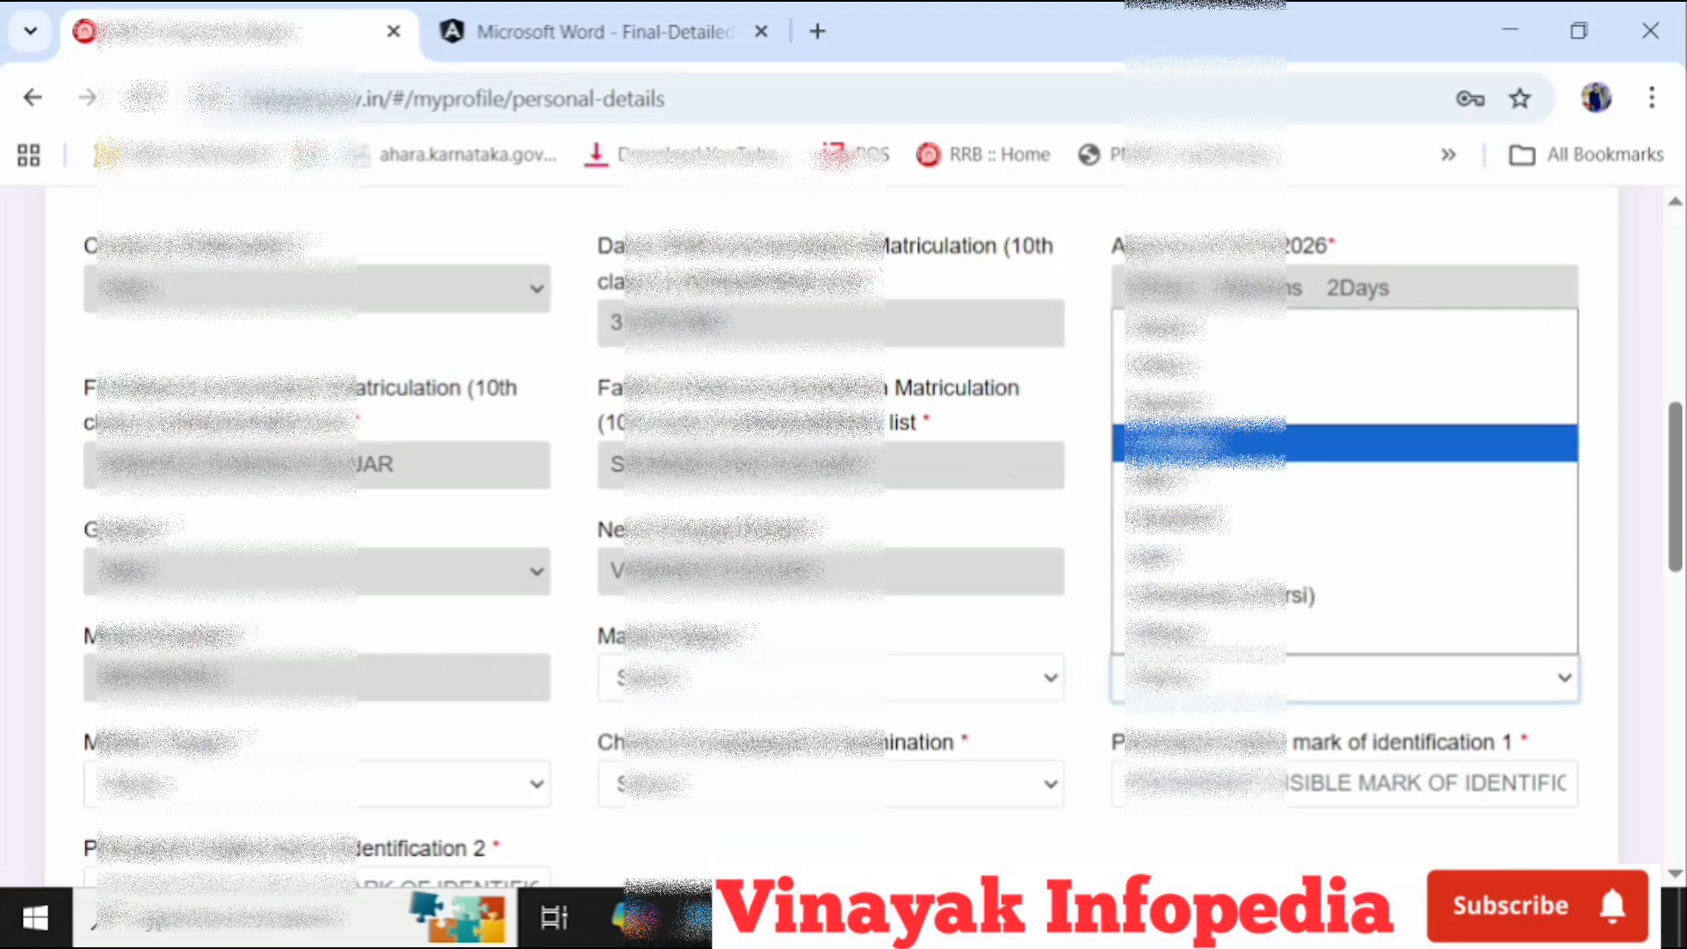
{"action": "left_click", "coordinate": [1188, 366]}
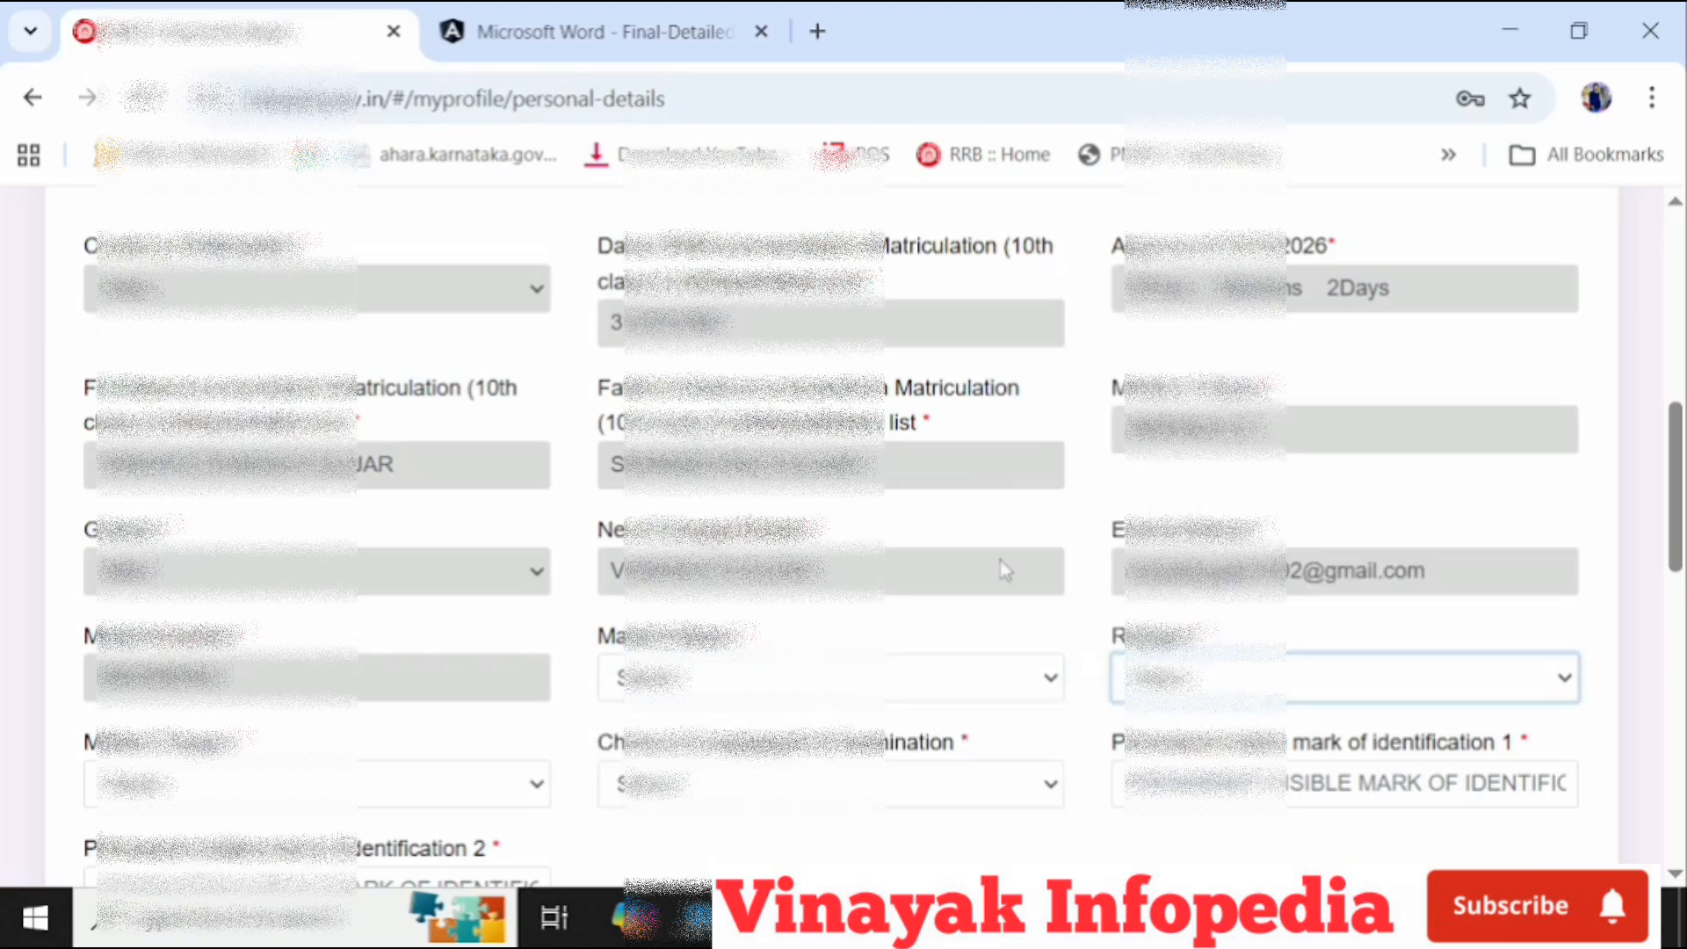
- Examine the available options for the mother tongue and the examination language, leaving both fields as they are
{"action": "scroll", "coordinate": [763, 708], "scroll_direction": "down", "scroll_amount": 2}
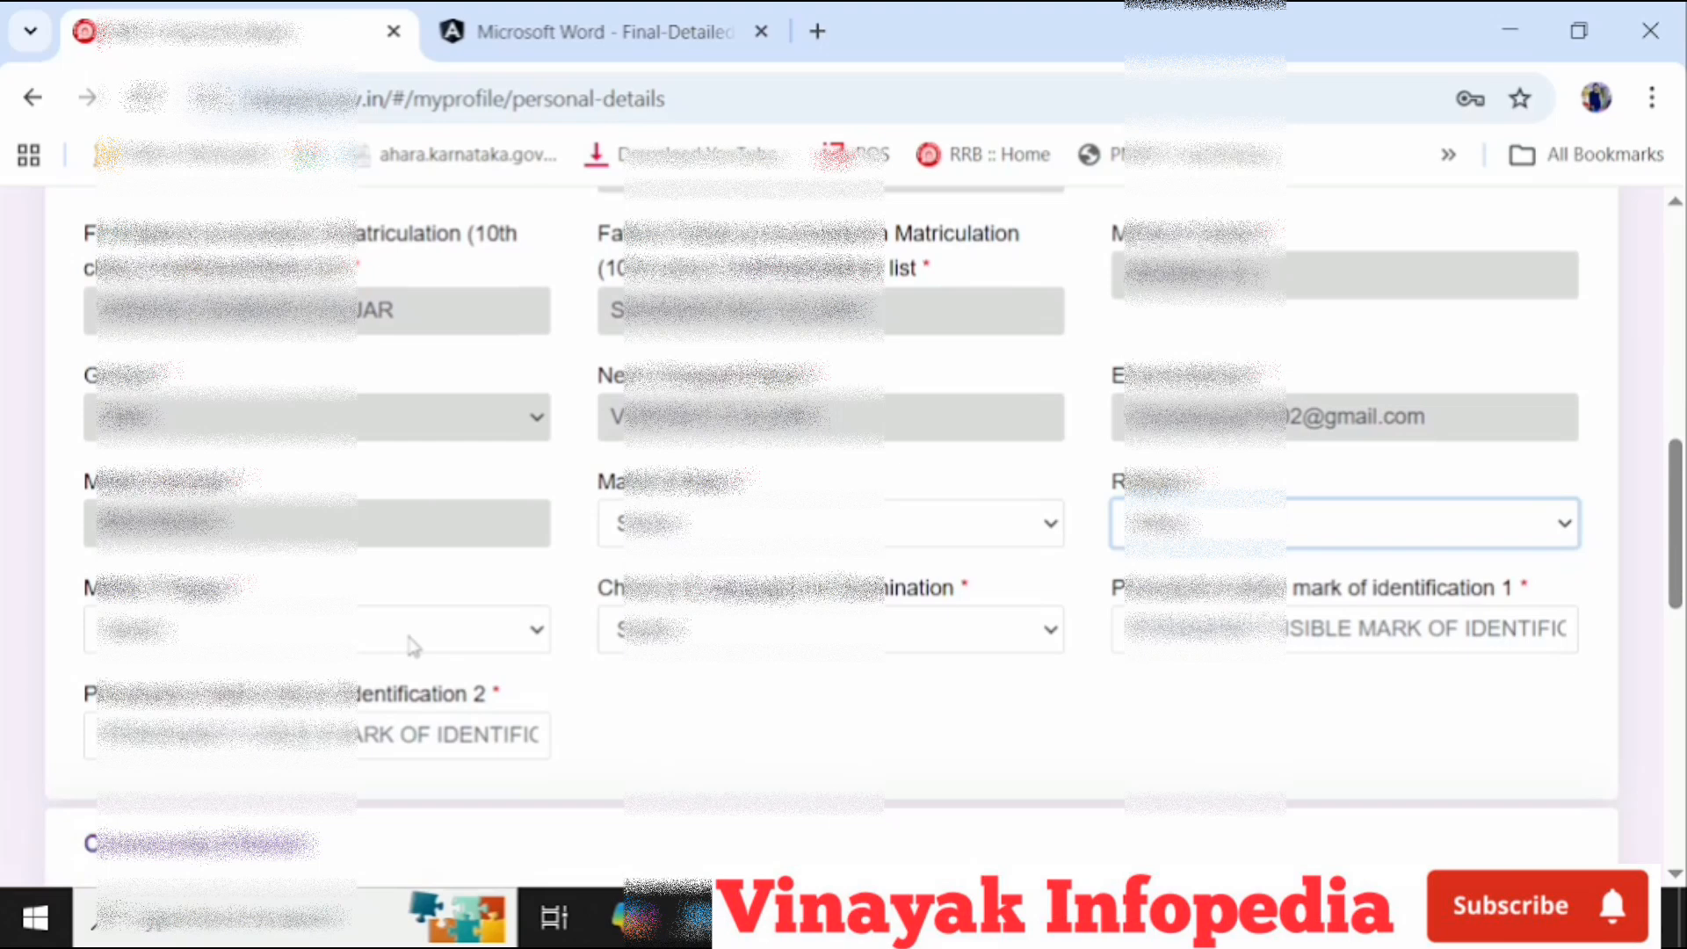
{"action": "left_click", "coordinate": [411, 631]}
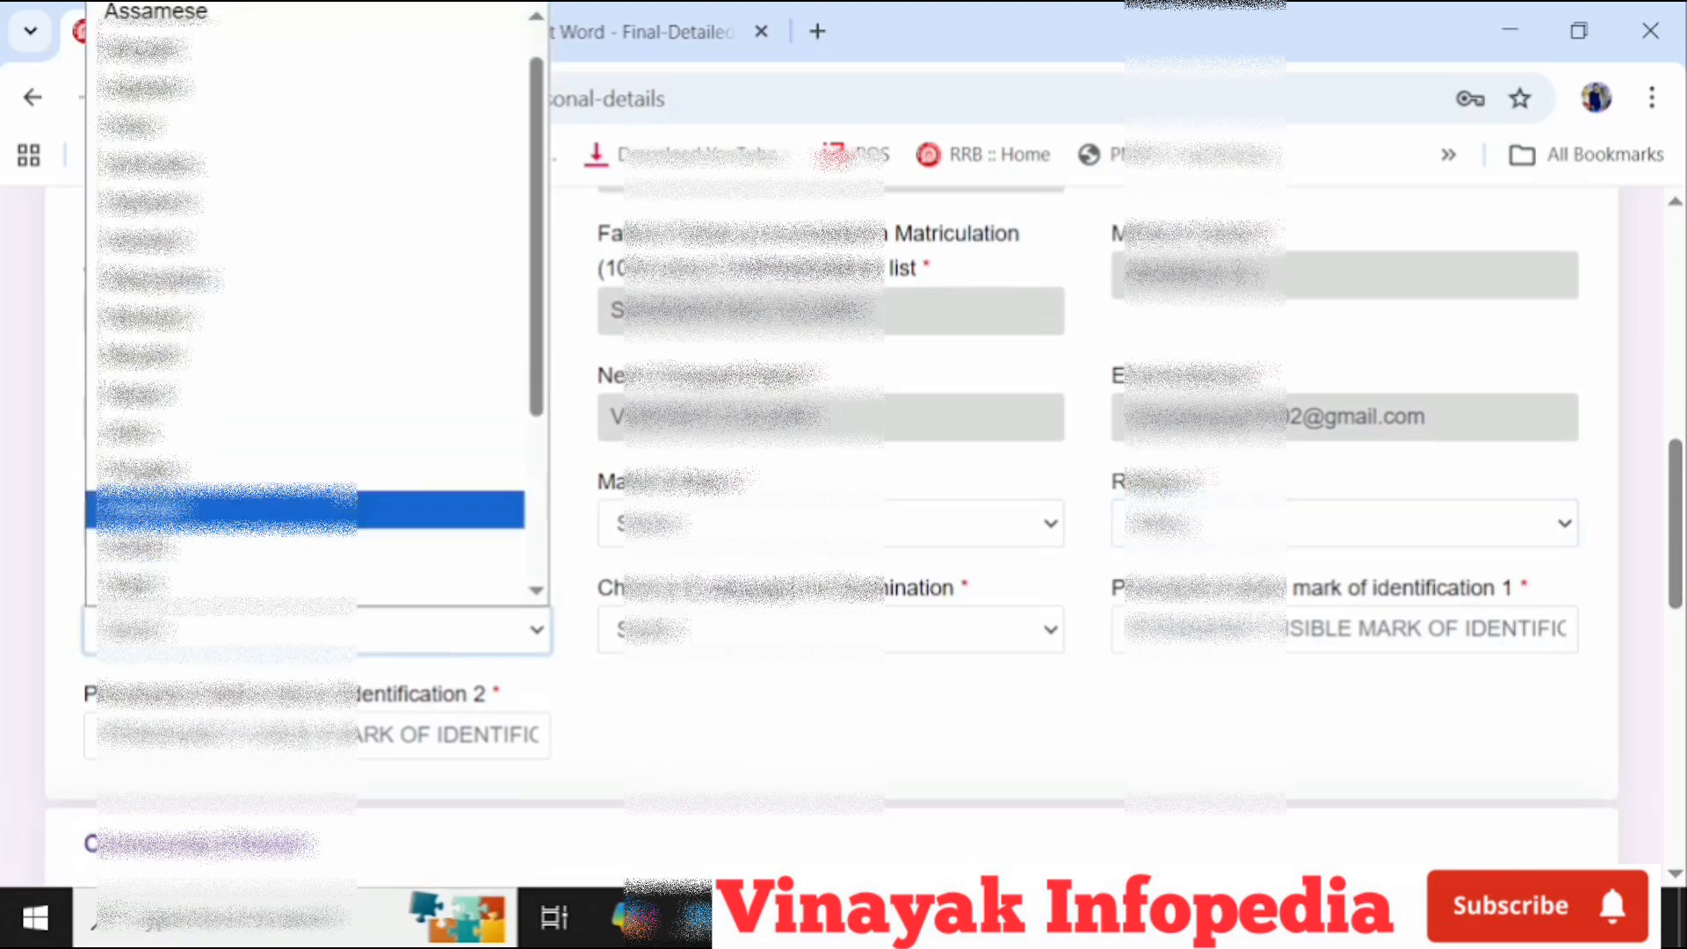
{"action": "left_click", "coordinate": [786, 701]}
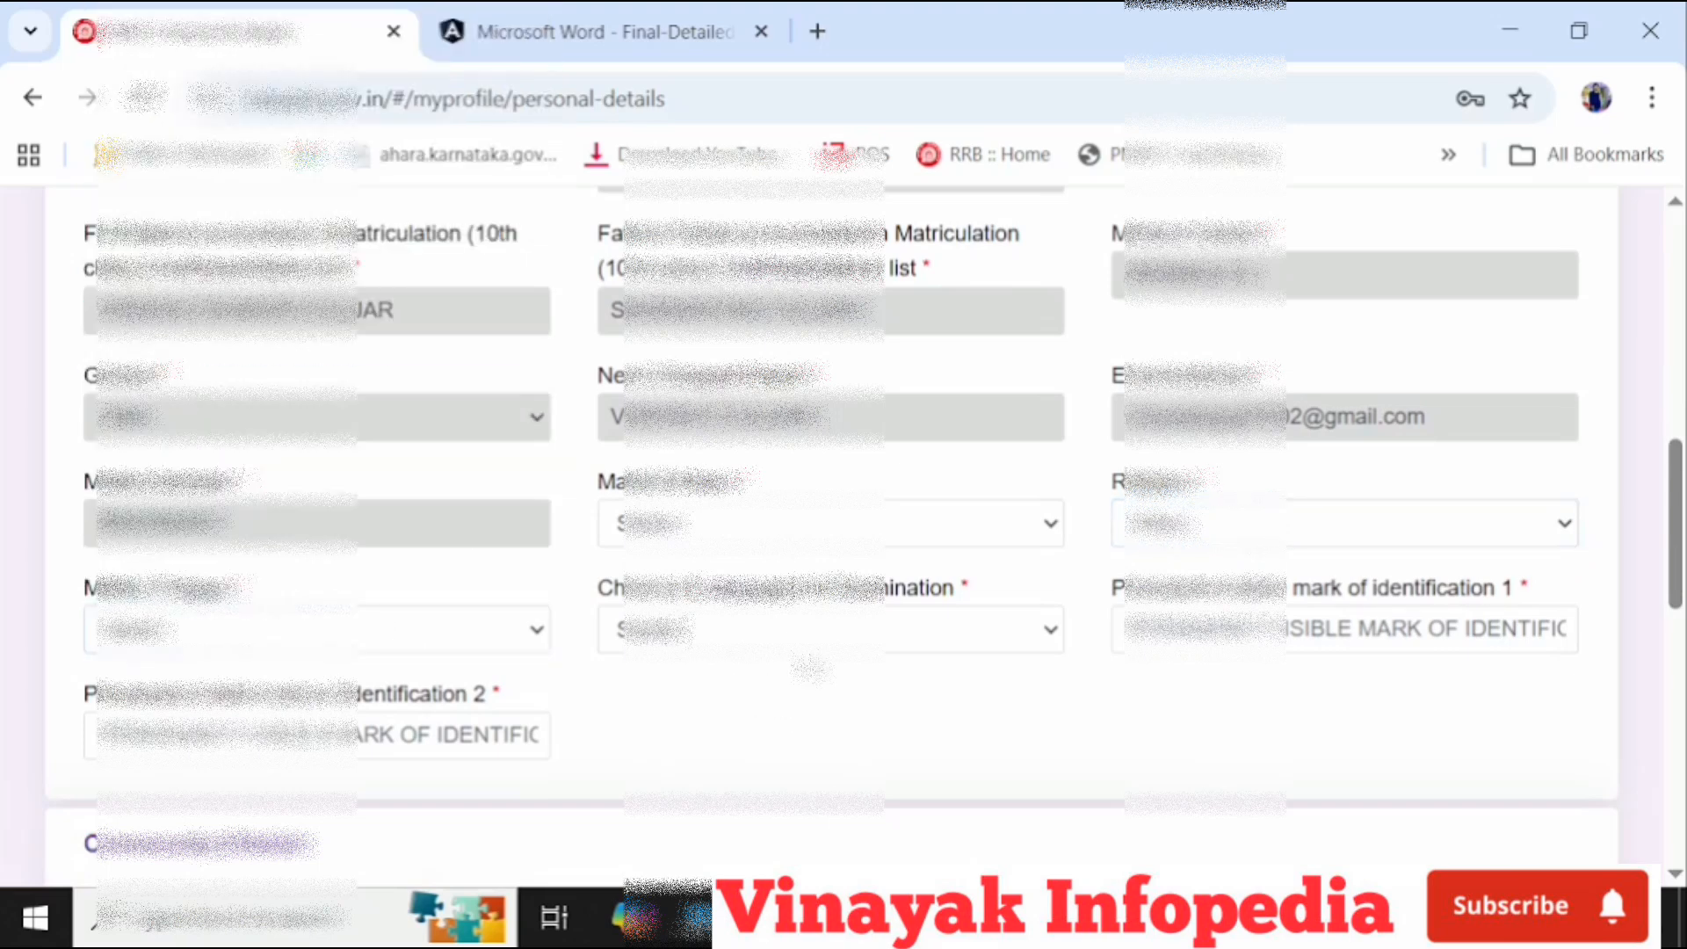
{"action": "left_click", "coordinate": [827, 661]}
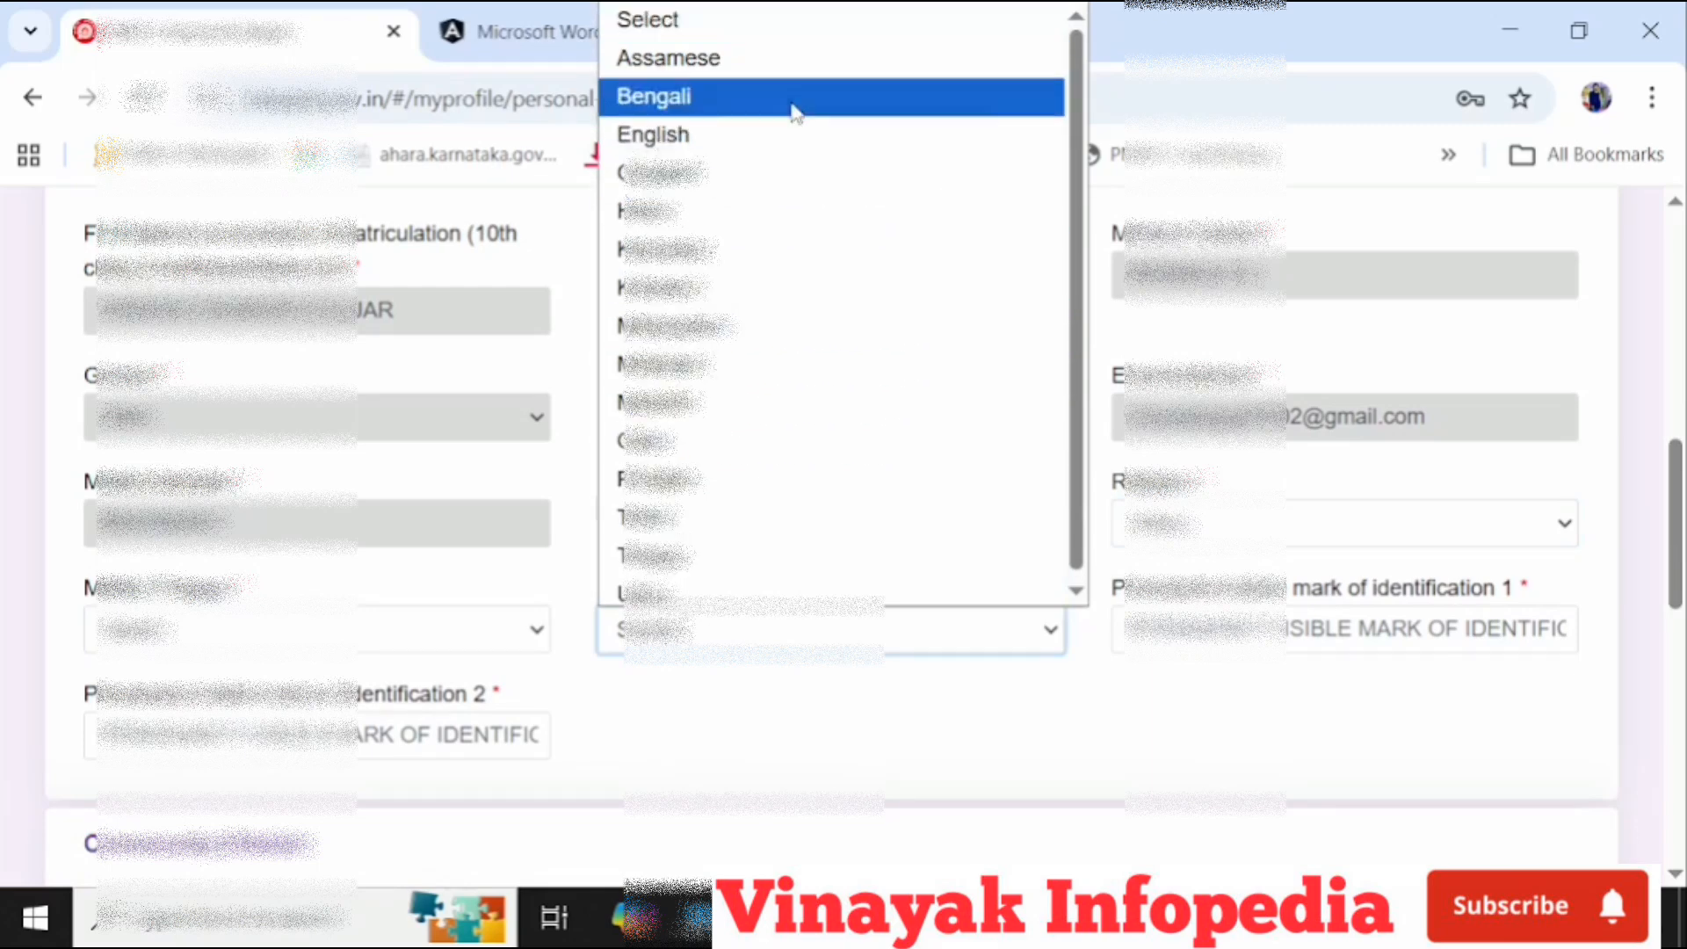
{"action": "left_click", "coordinate": [967, 733]}
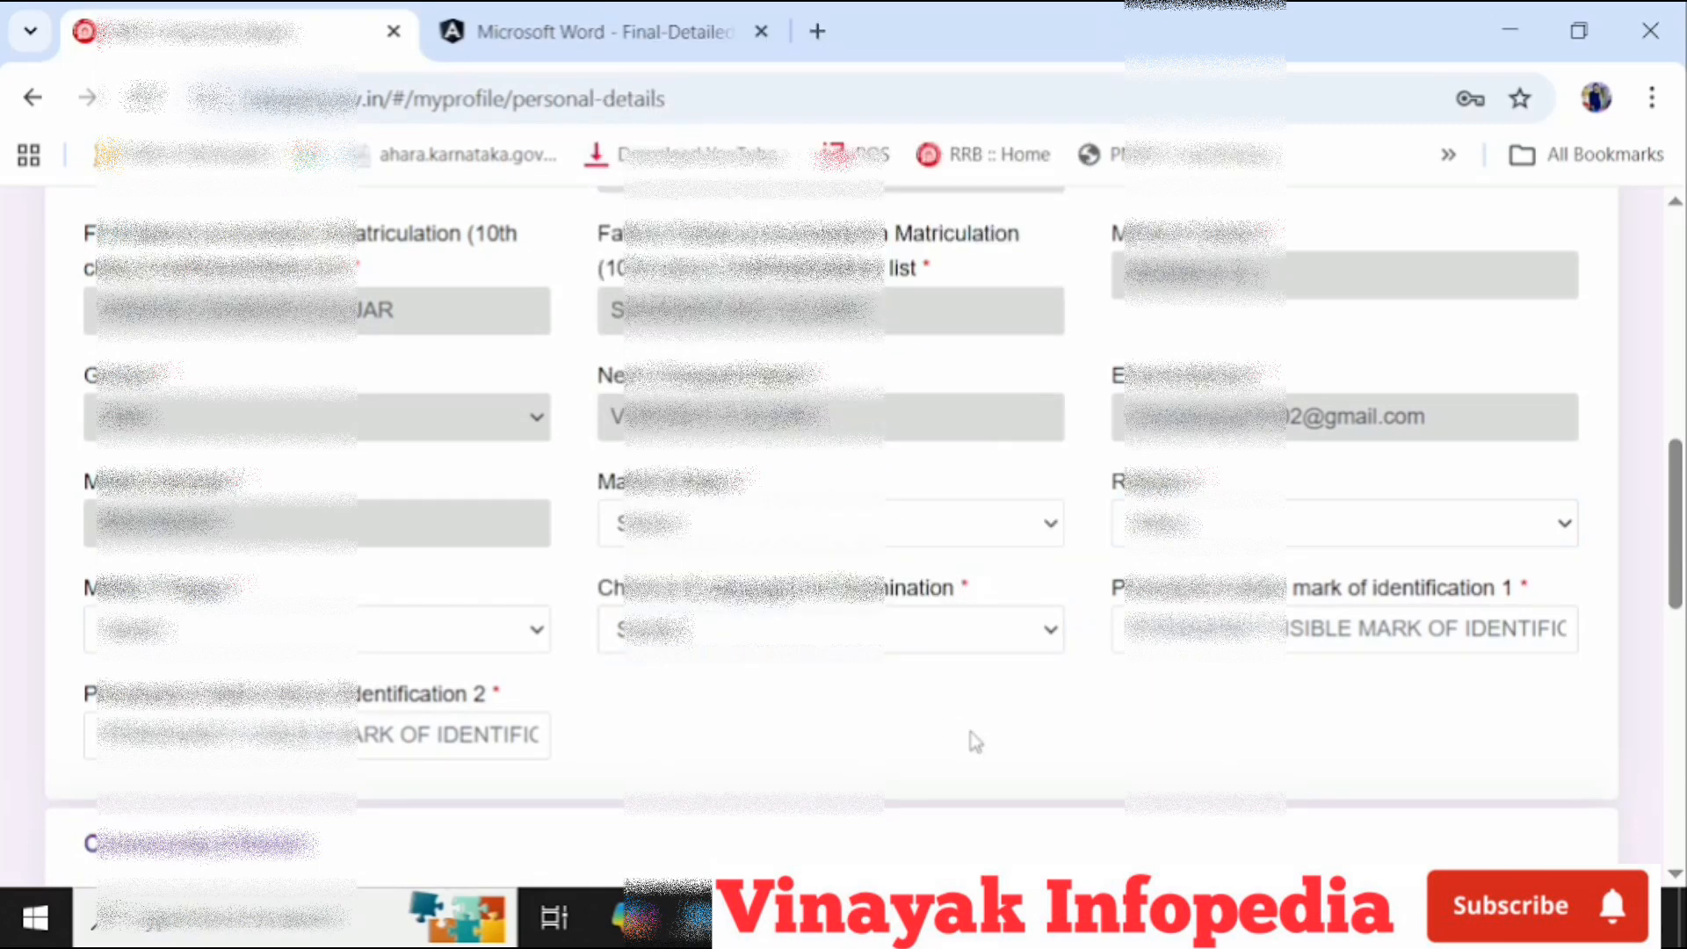
- Try OBC as the candidate's community and agree to the notice about communities recognised for reservation
{"action": "scroll", "coordinate": [843, 527], "scroll_direction": "down", "scroll_amount": 2}
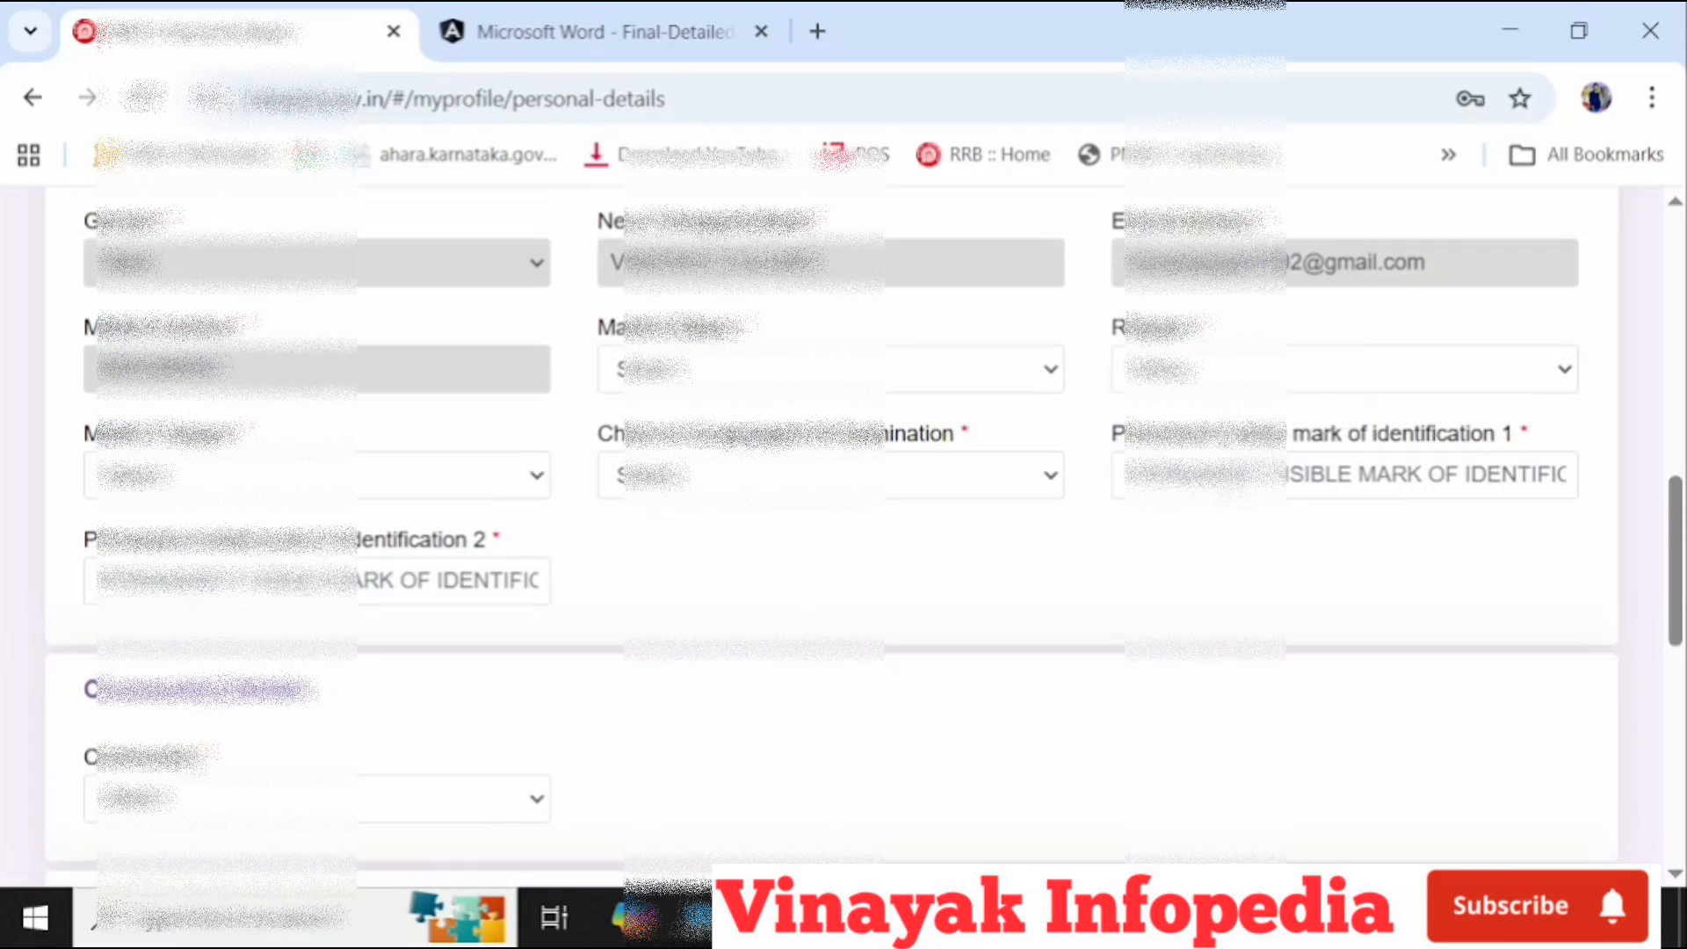
{"action": "scroll", "coordinate": [843, 527], "scroll_direction": "down", "scroll_amount": 4}
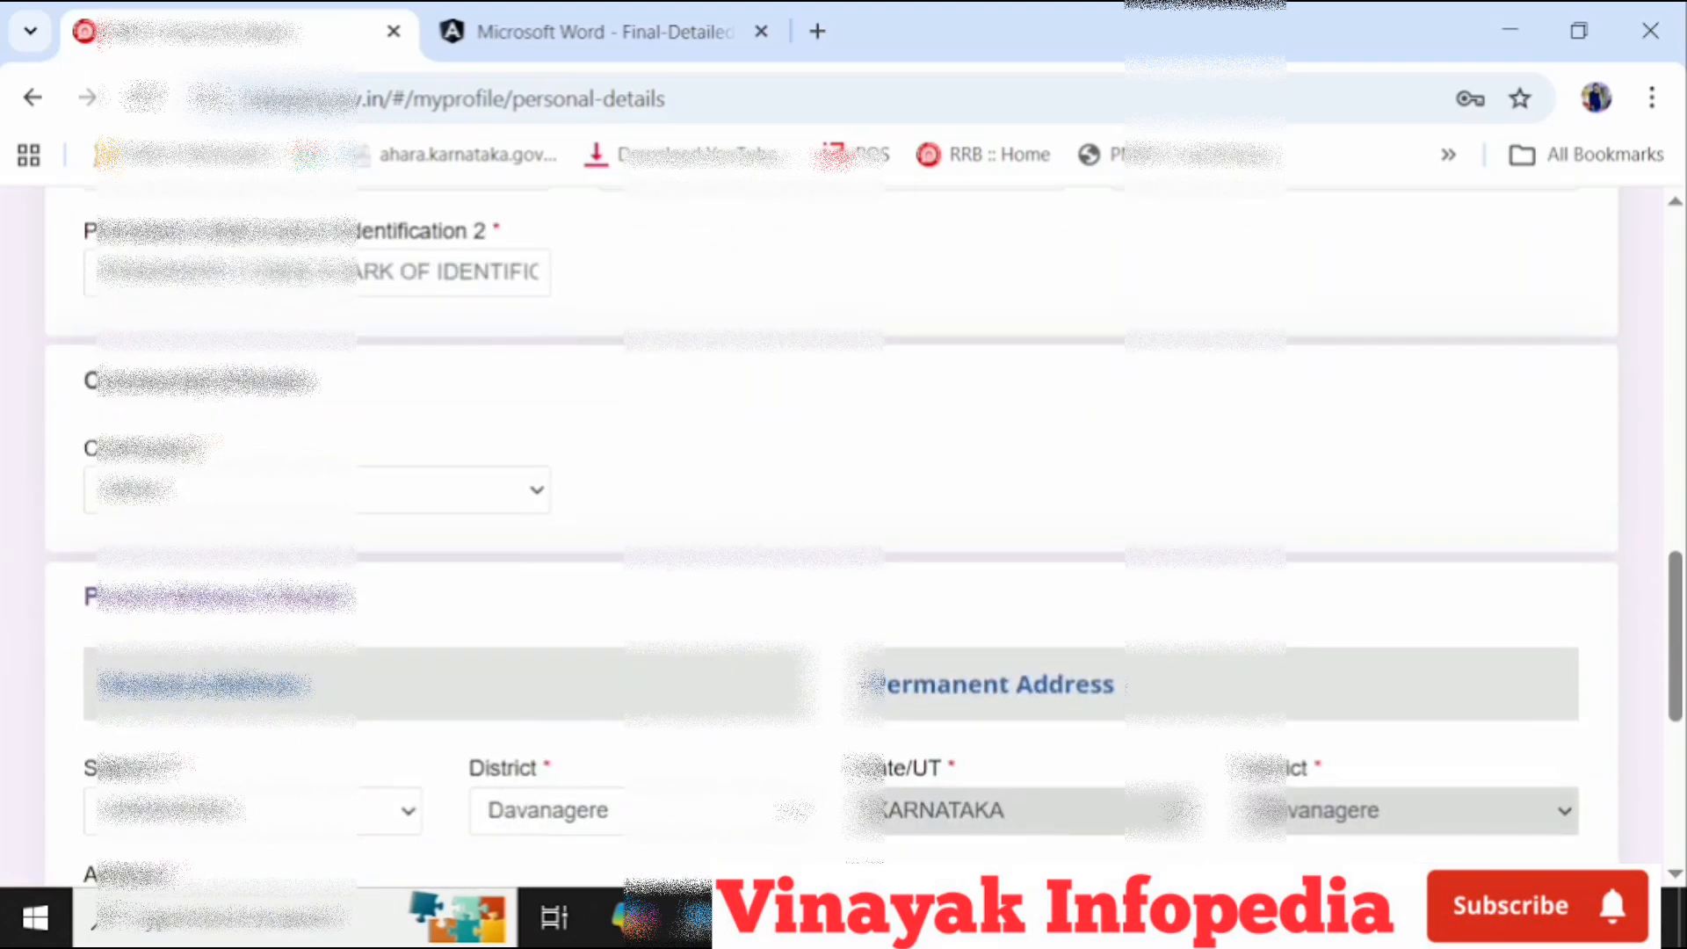
{"action": "scroll", "coordinate": [843, 527], "scroll_direction": "up", "scroll_amount": 2}
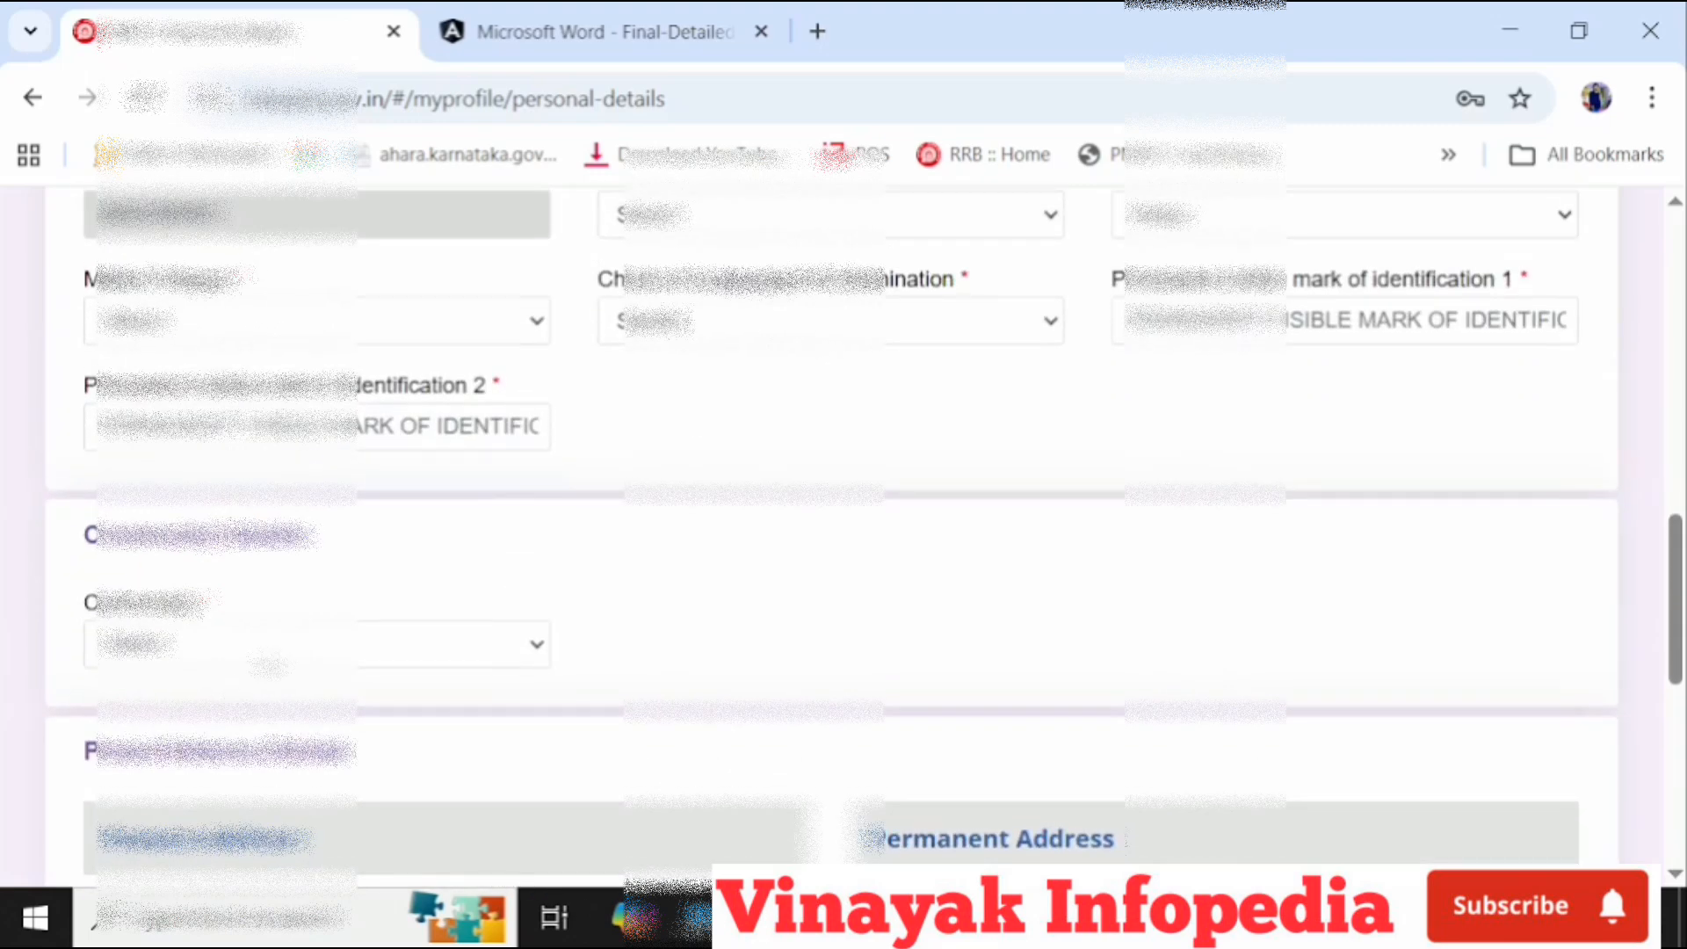
{"action": "left_click", "coordinate": [274, 651]}
{"action": "key", "text": "Down"}
{"action": "key", "text": "Down"}
{"action": "key", "text": "Down"}
{"action": "key", "text": "Down"}
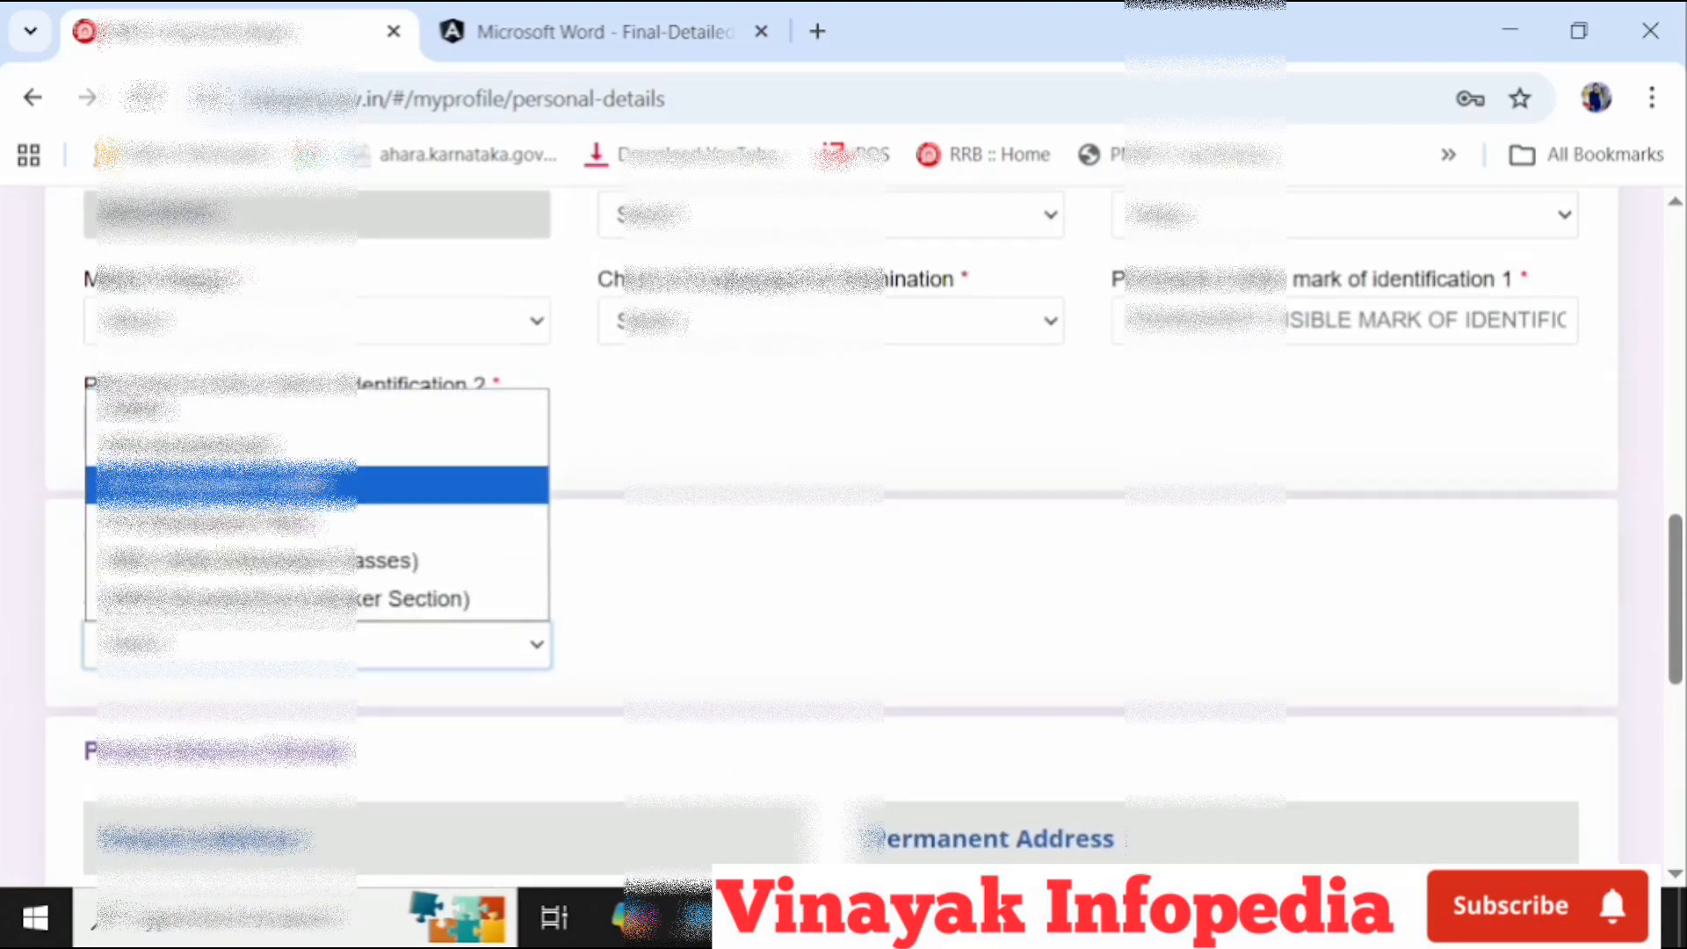
{"action": "key", "text": "Up"}
{"action": "key", "text": "Up"}
{"action": "key", "text": "Up"}
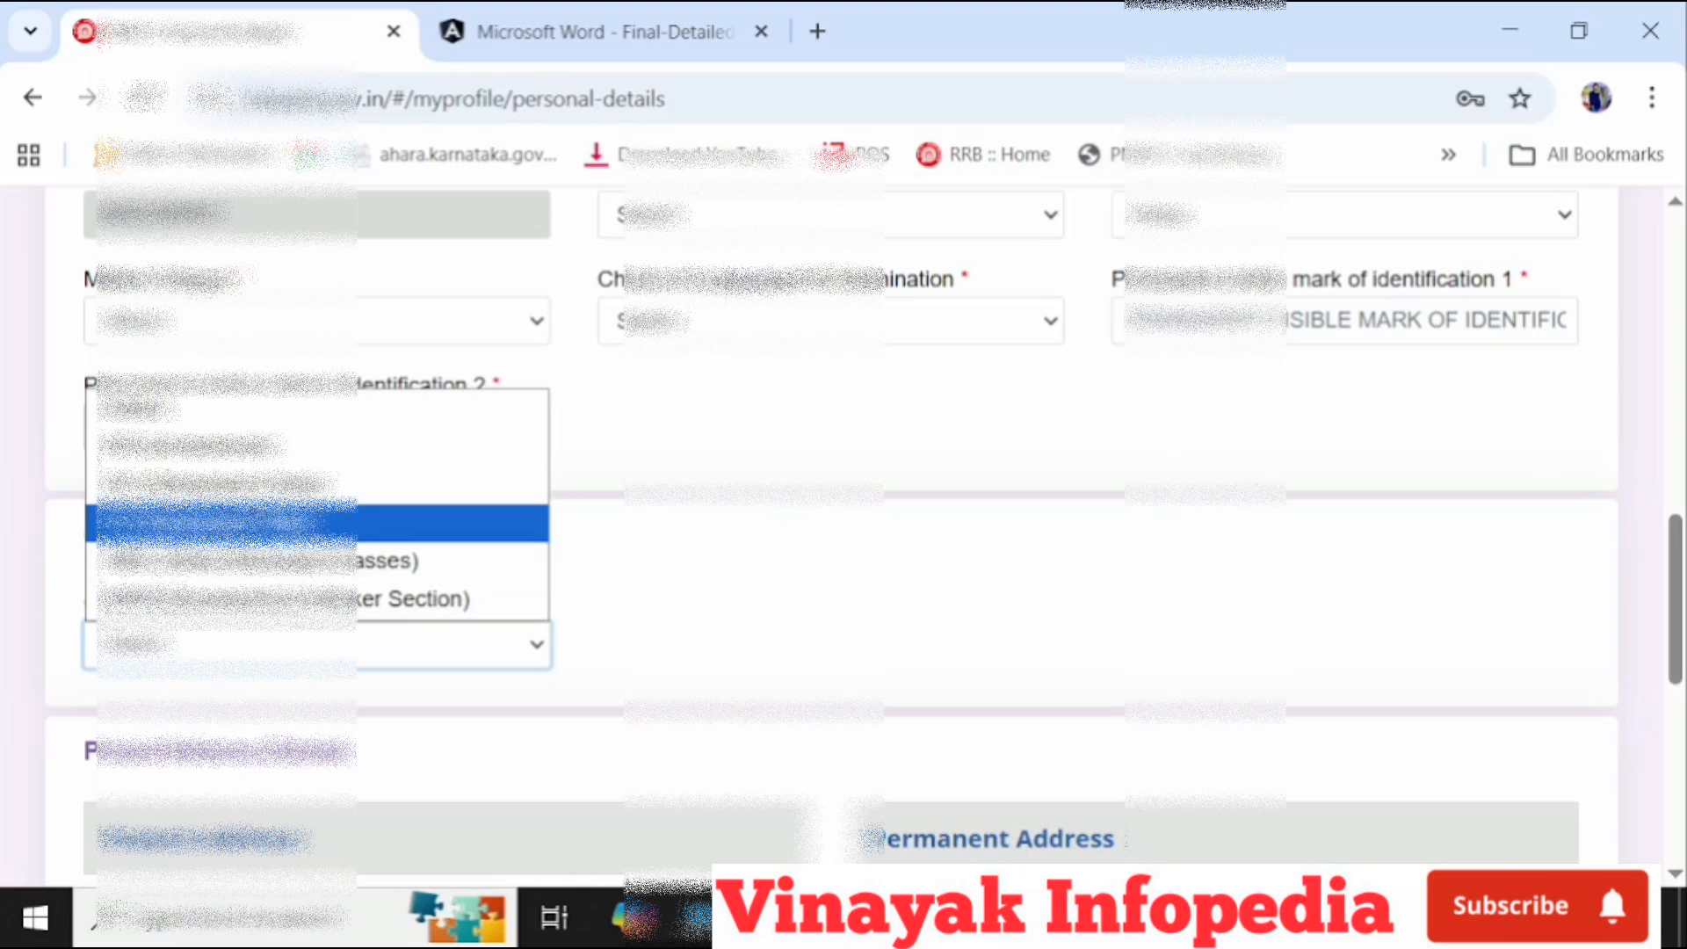
{"action": "key", "text": "Down"}
{"action": "key", "text": "Down"}
{"action": "key", "text": "Down"}
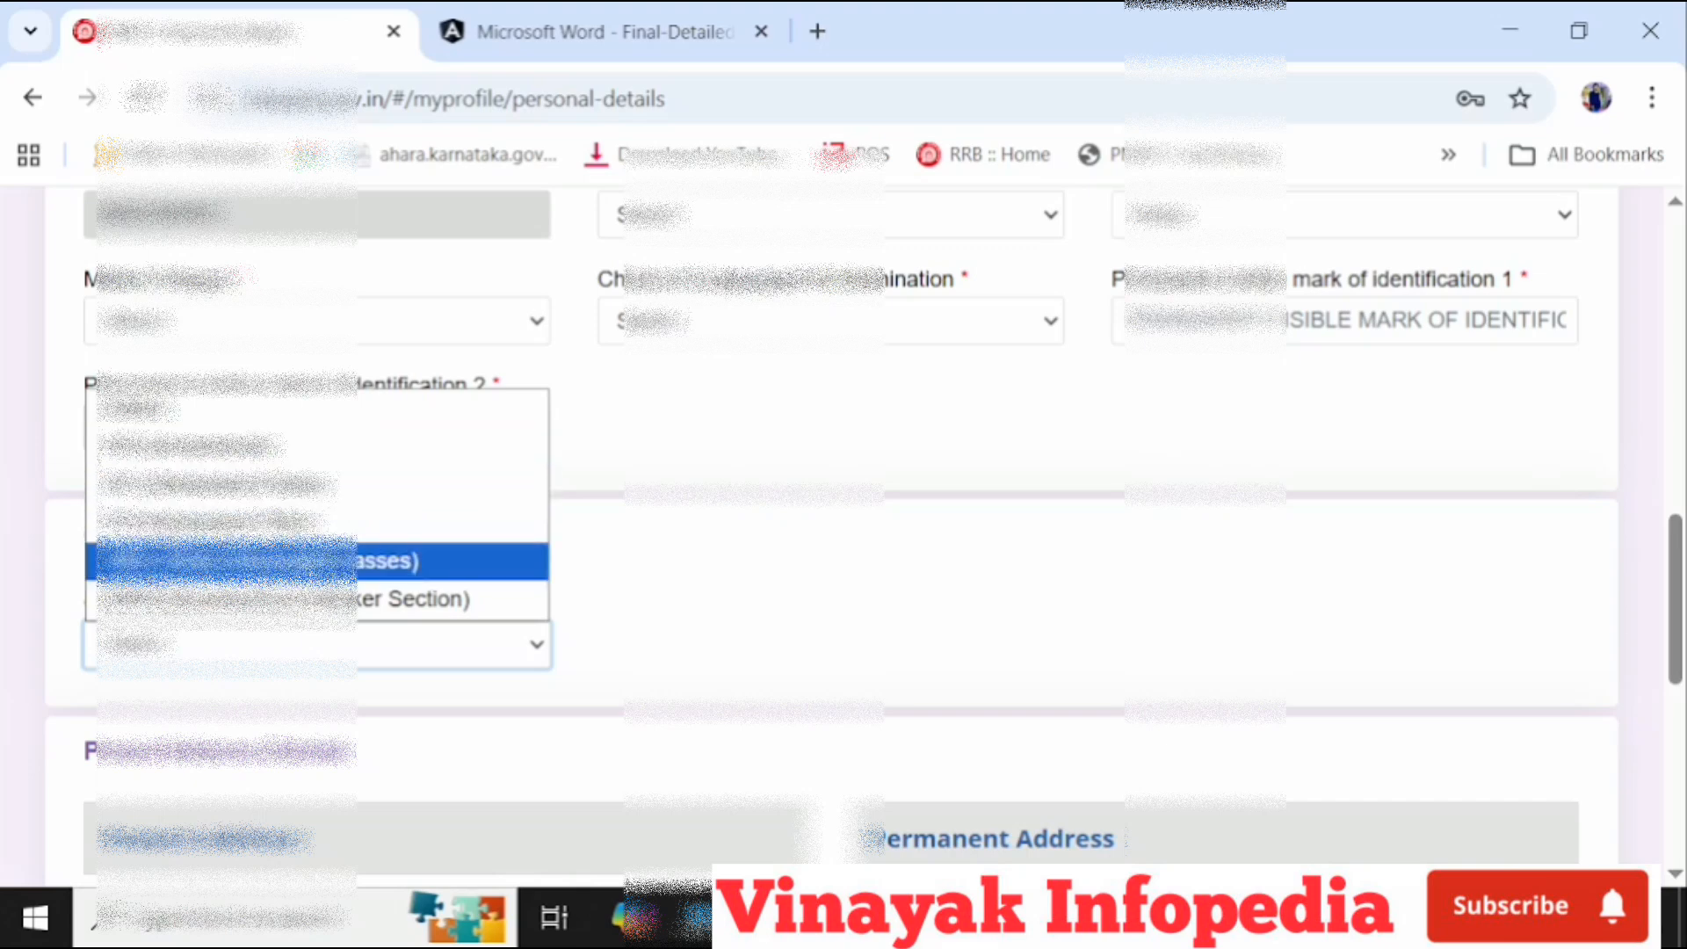
{"action": "key", "text": "Return"}
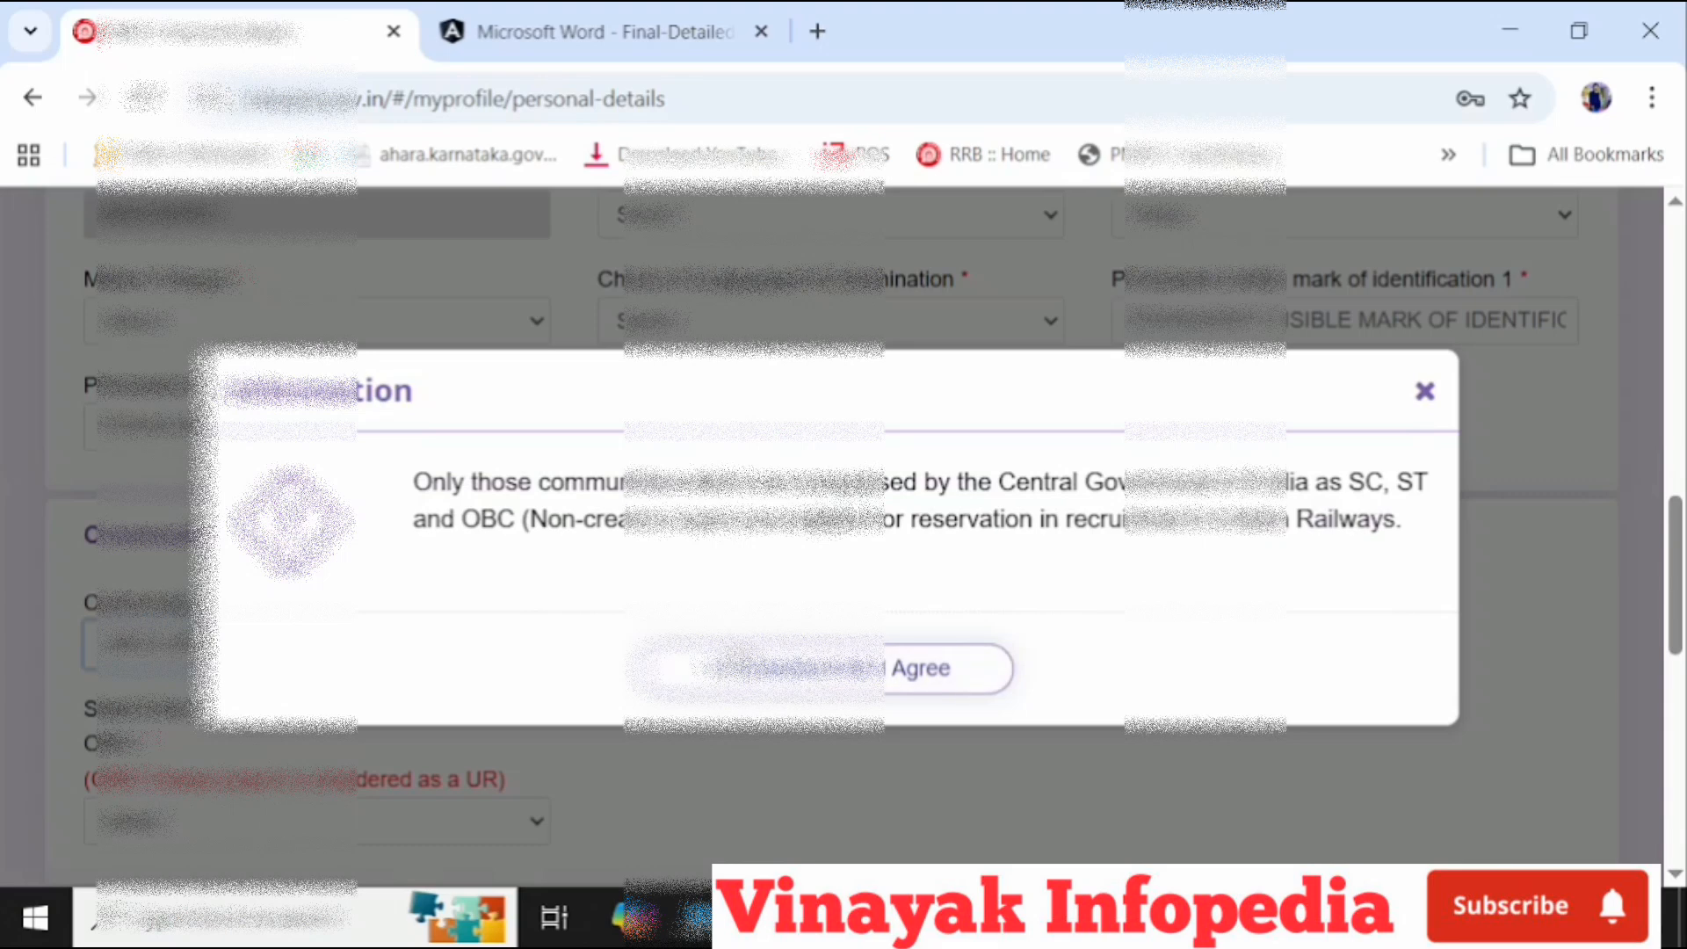
{"action": "left_click", "coordinate": [737, 665]}
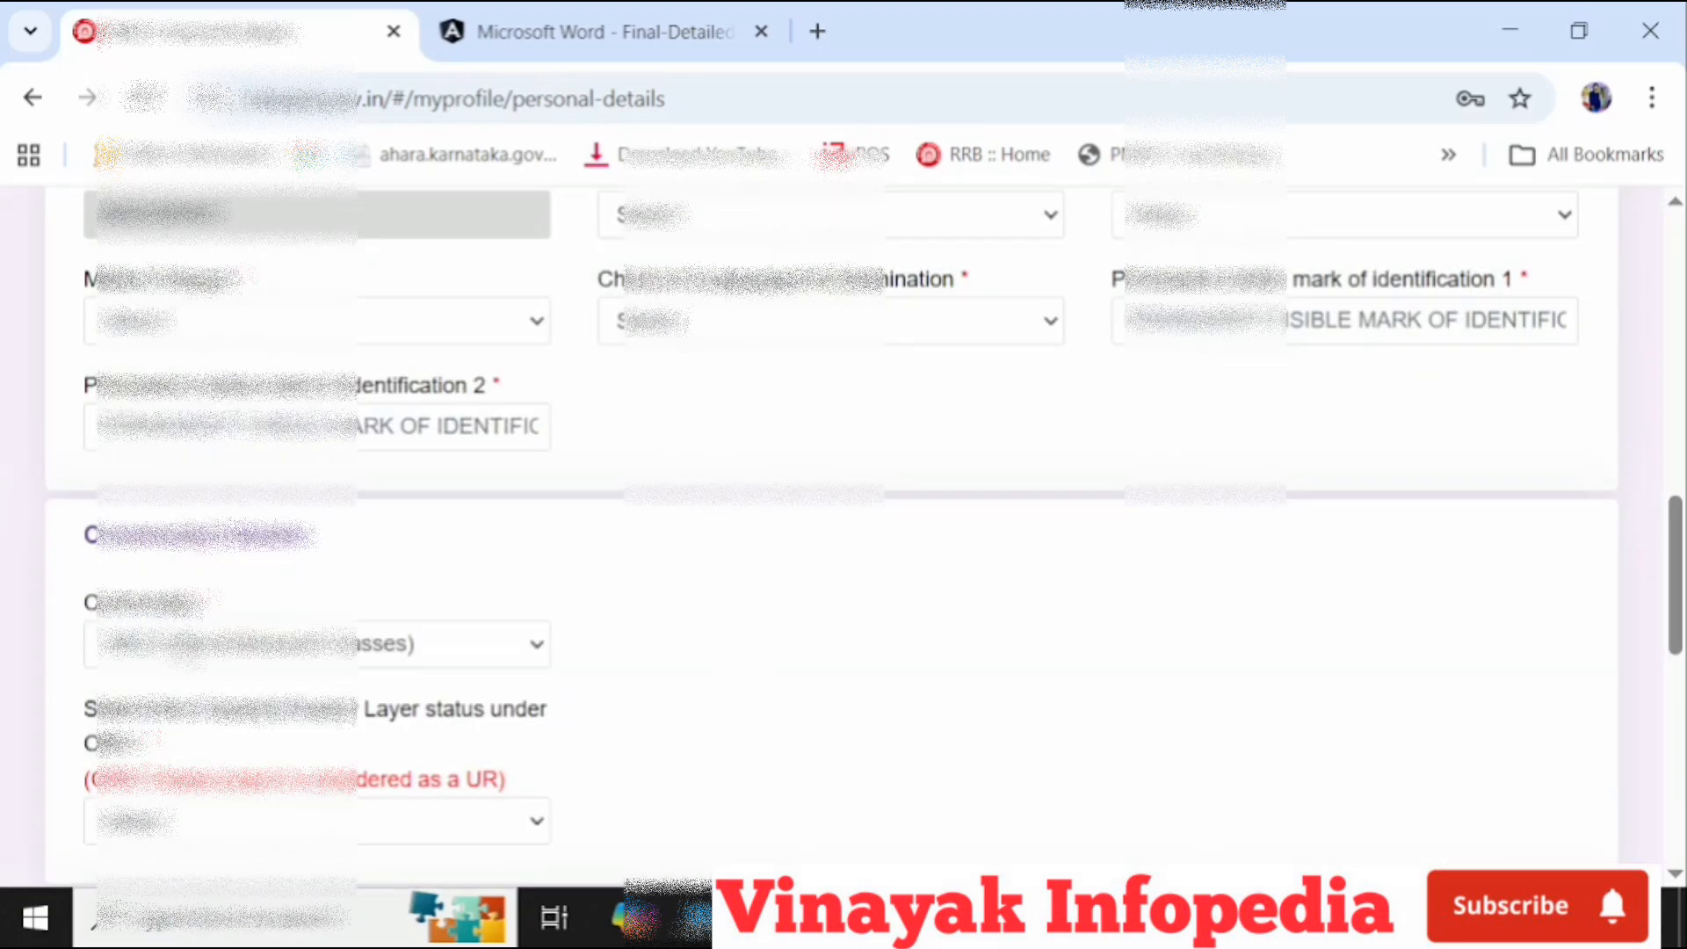
- Set the community to UR (Unreserved), keep the filled-in postal address details and proceed to the other details
{"action": "left_click", "coordinate": [191, 652]}
{"action": "left_click", "coordinate": [277, 445]}
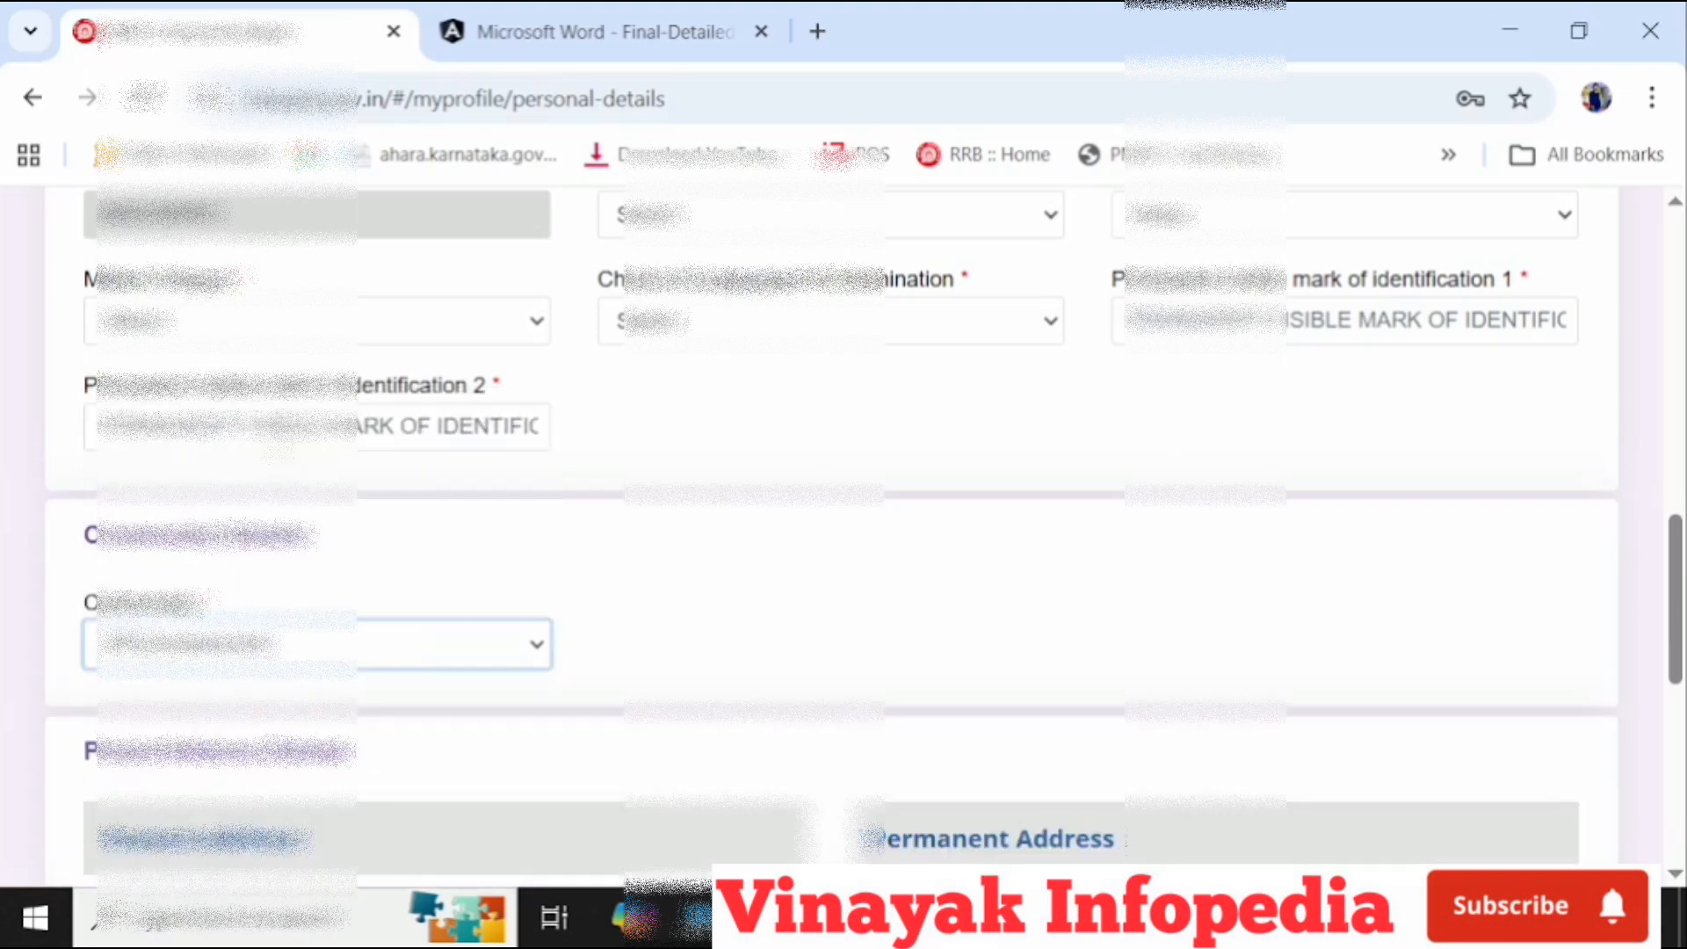
{"action": "scroll", "coordinate": [844, 527], "scroll_direction": "down", "scroll_amount": 5}
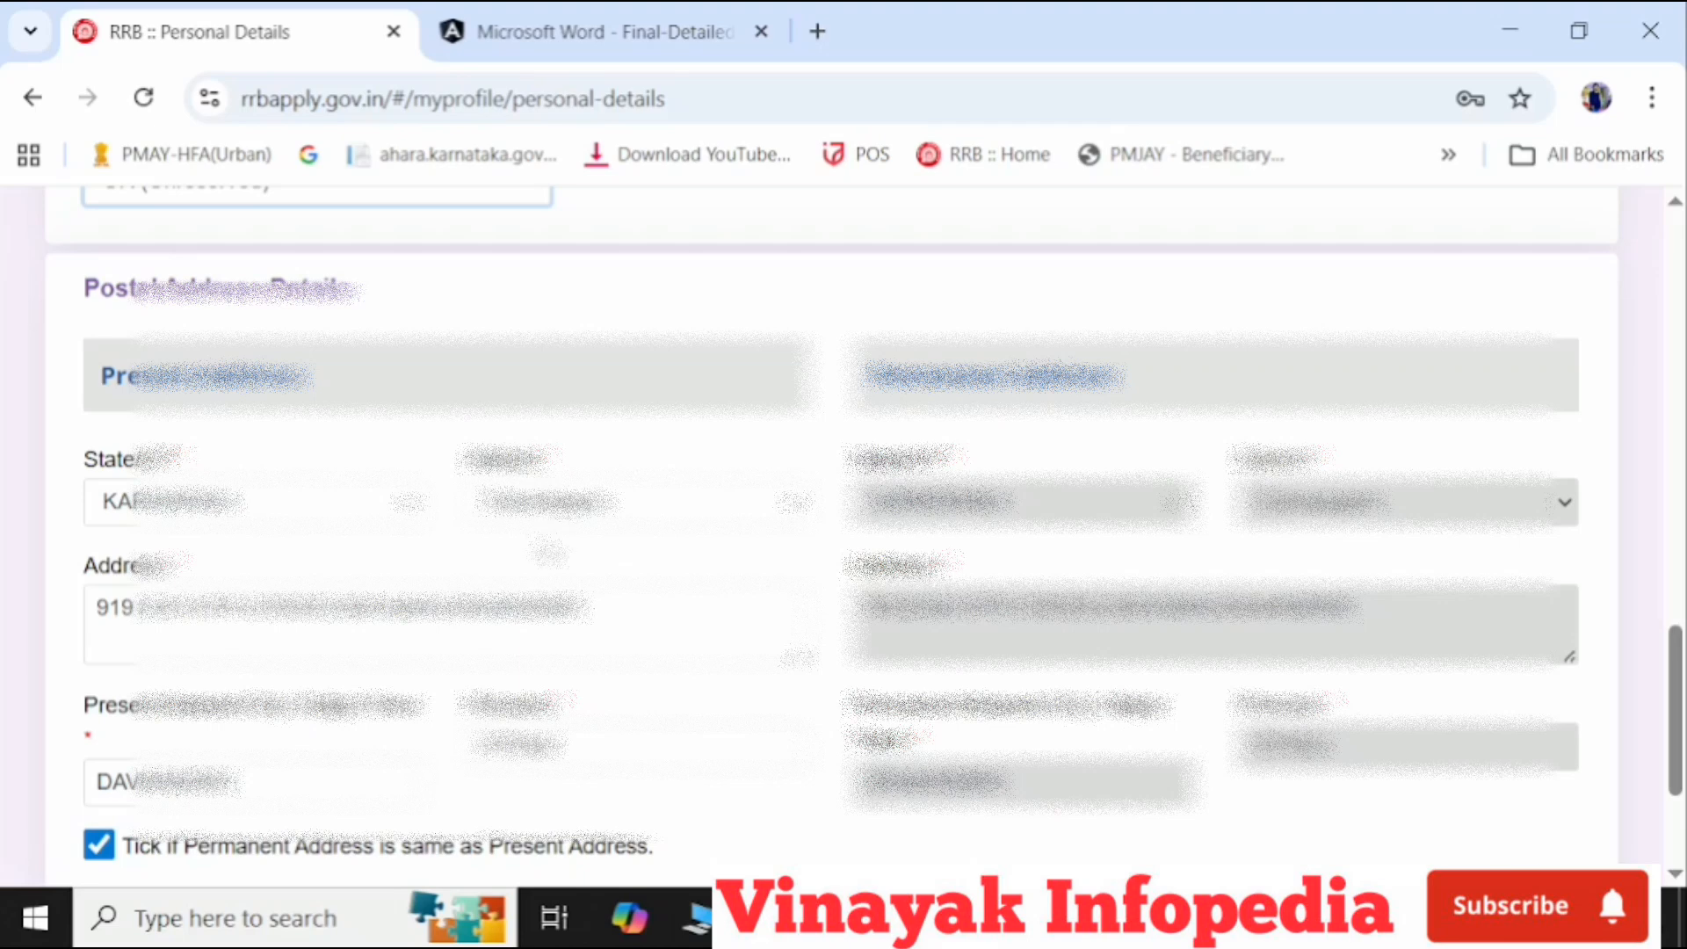
{"action": "scroll", "coordinate": [844, 528], "scroll_direction": "down", "scroll_amount": 2}
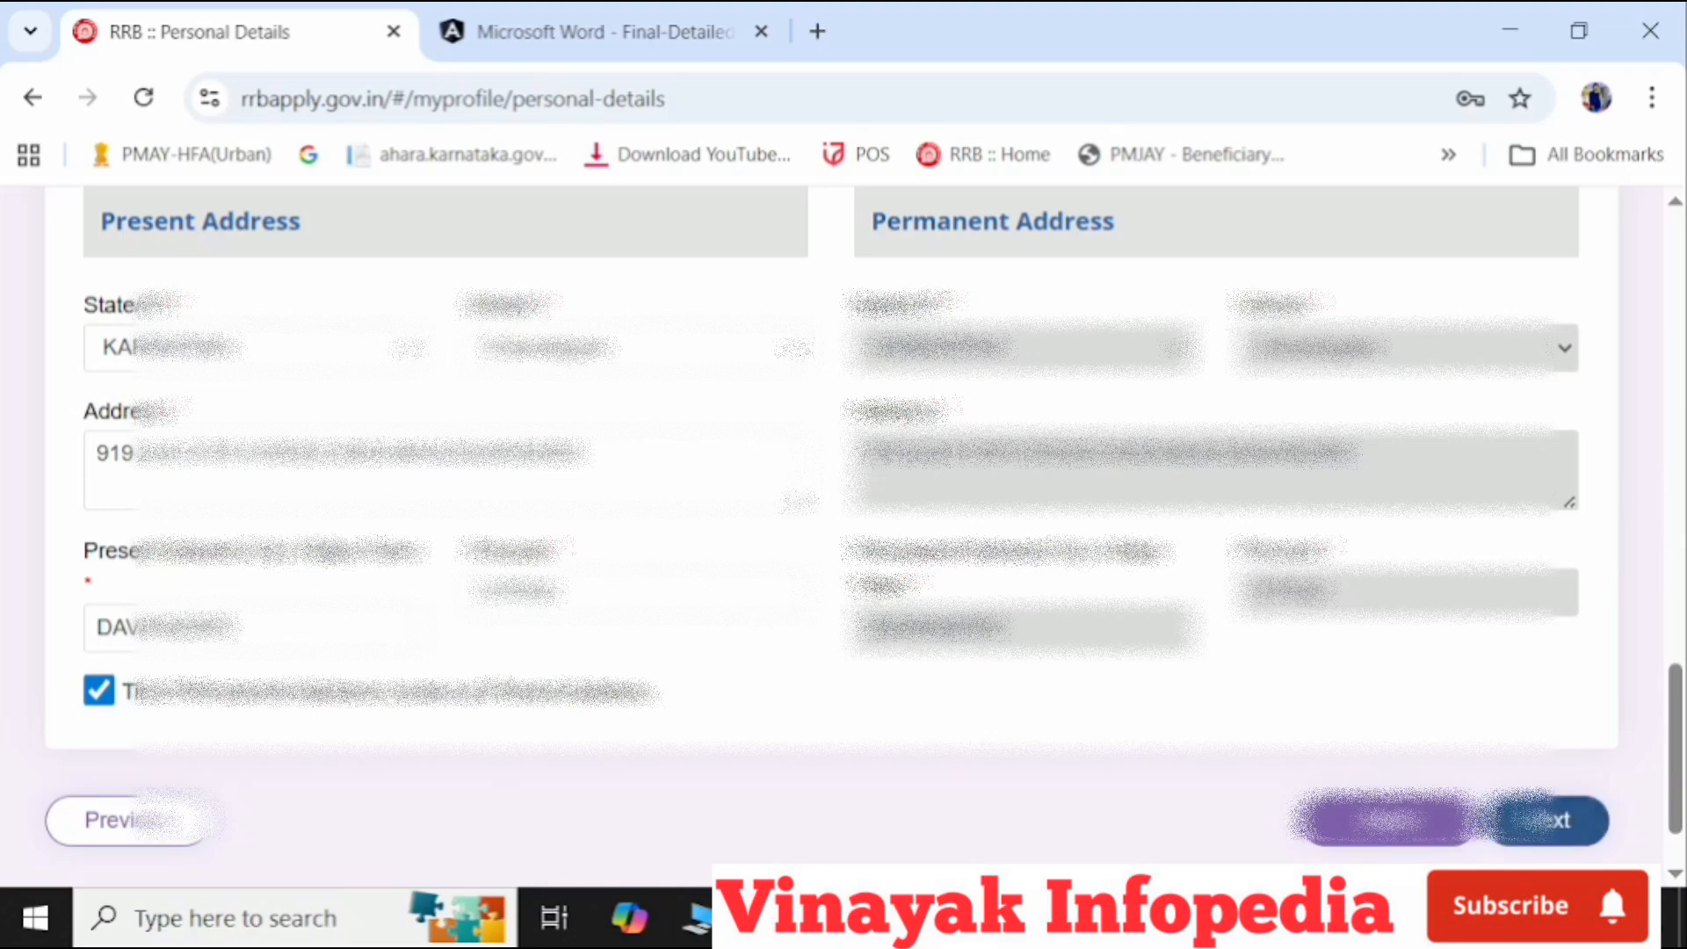
{"action": "left_click", "coordinate": [1547, 820]}
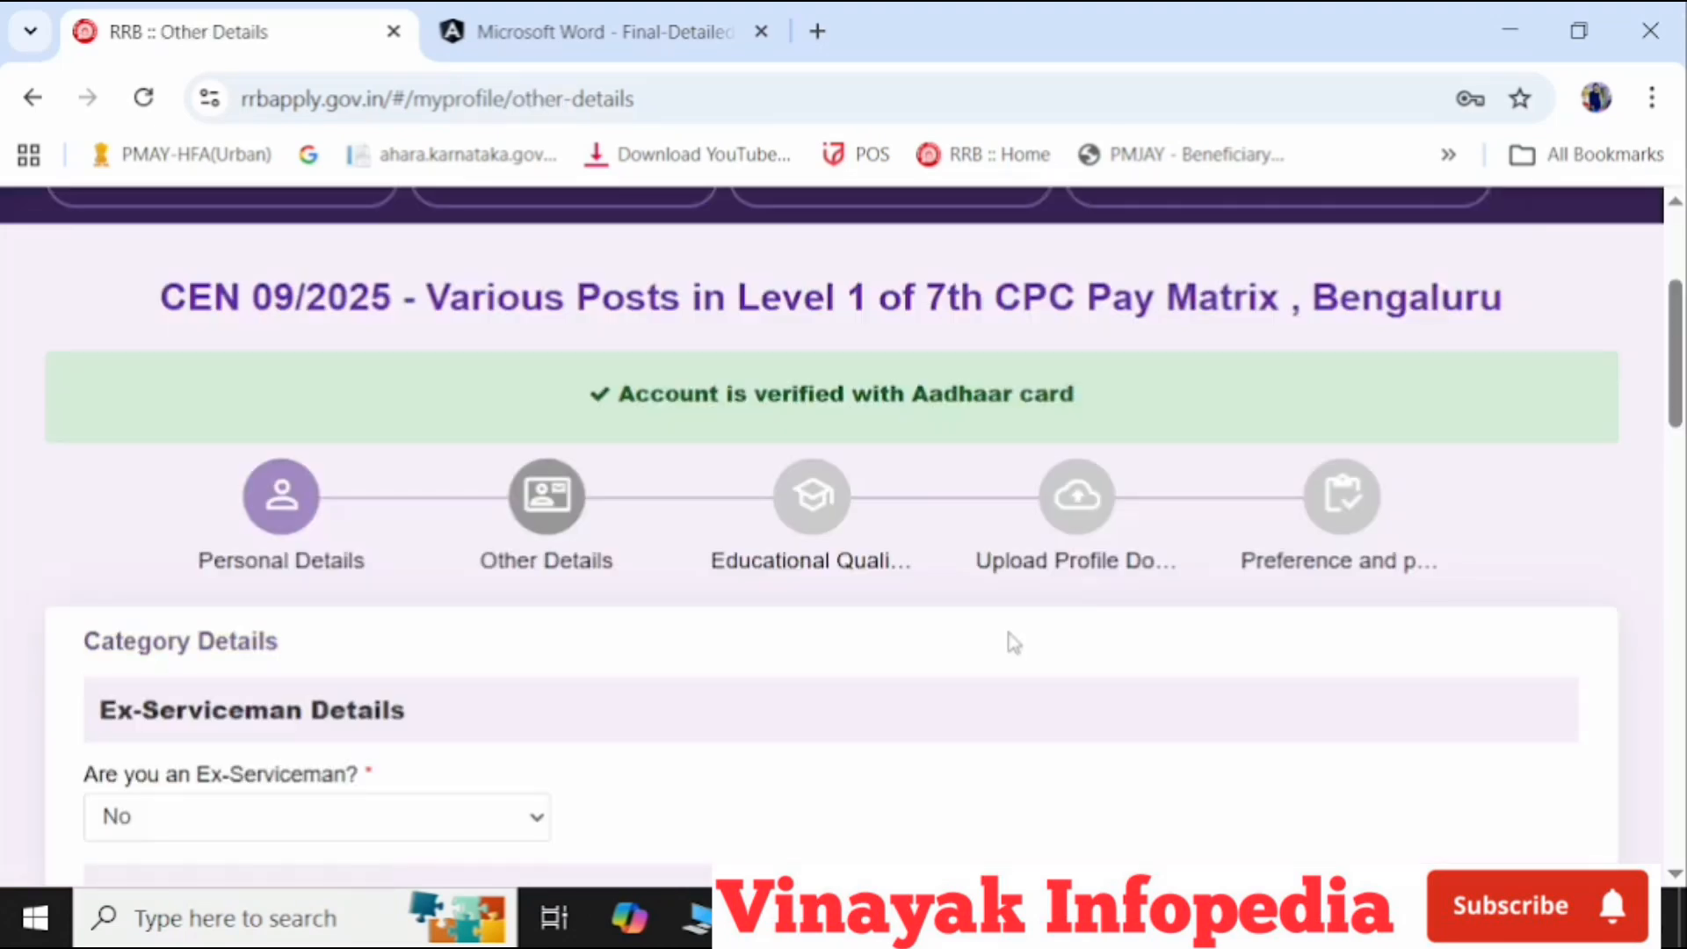
- Check the ex-serviceman, benchmark disability and scribe answers, including the options for benchmark disability
{"action": "scroll", "coordinate": [963, 507], "scroll_direction": "down", "scroll_amount": 2}
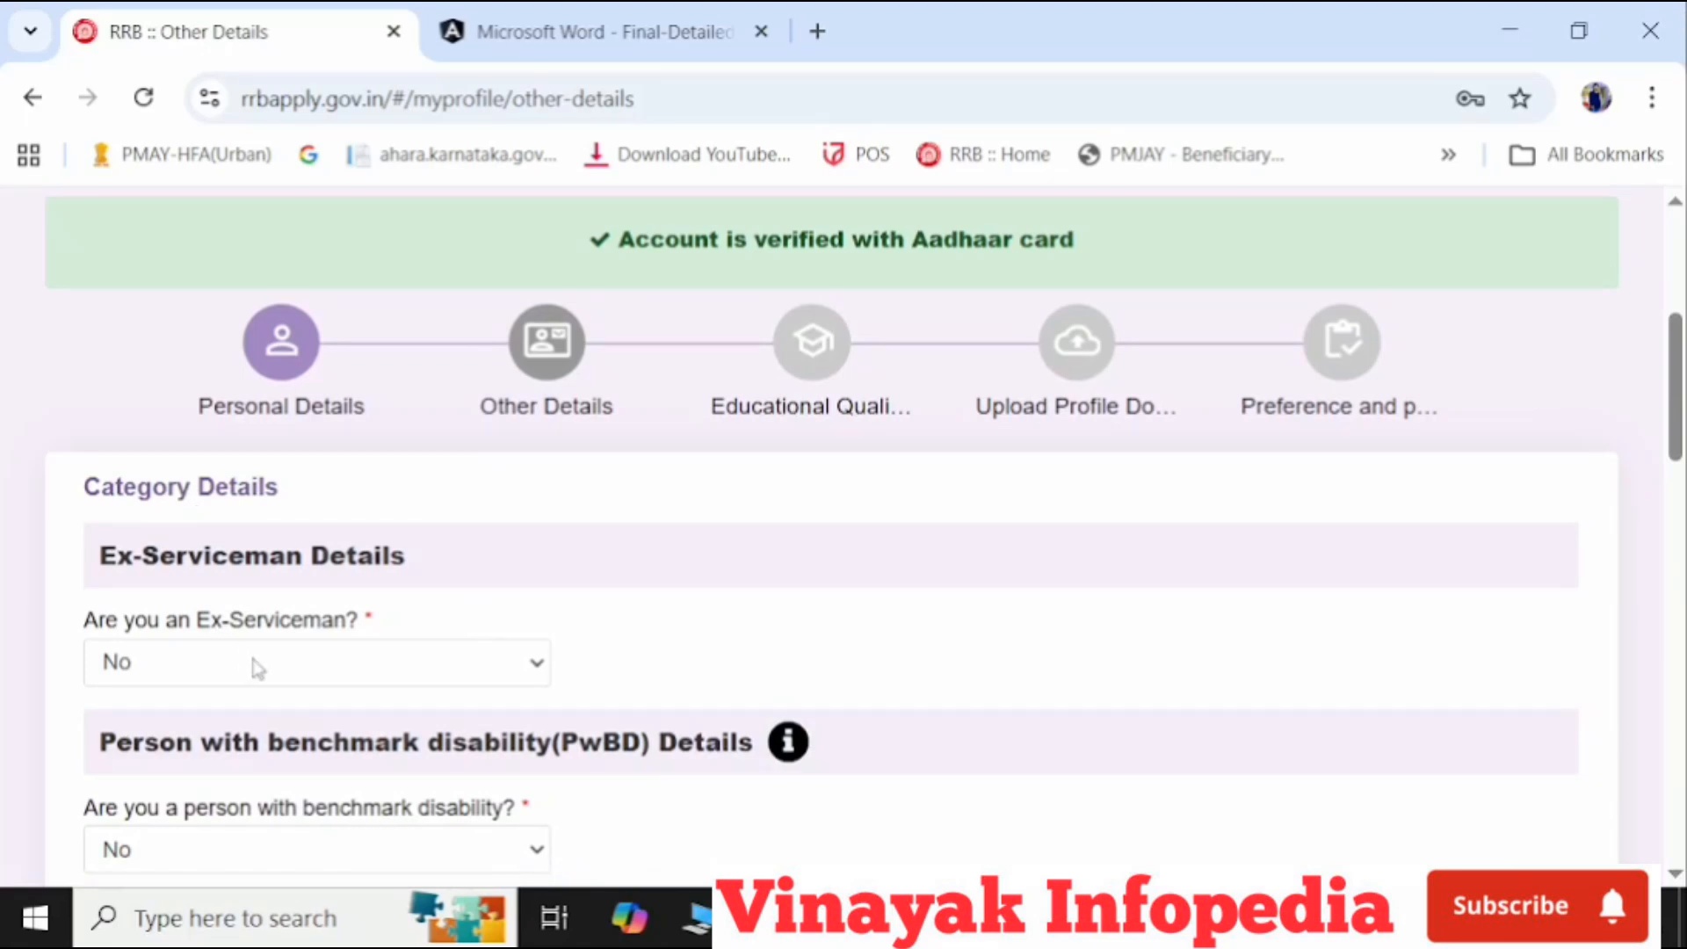
{"action": "scroll", "coordinate": [255, 668], "scroll_direction": "down", "scroll_amount": 2}
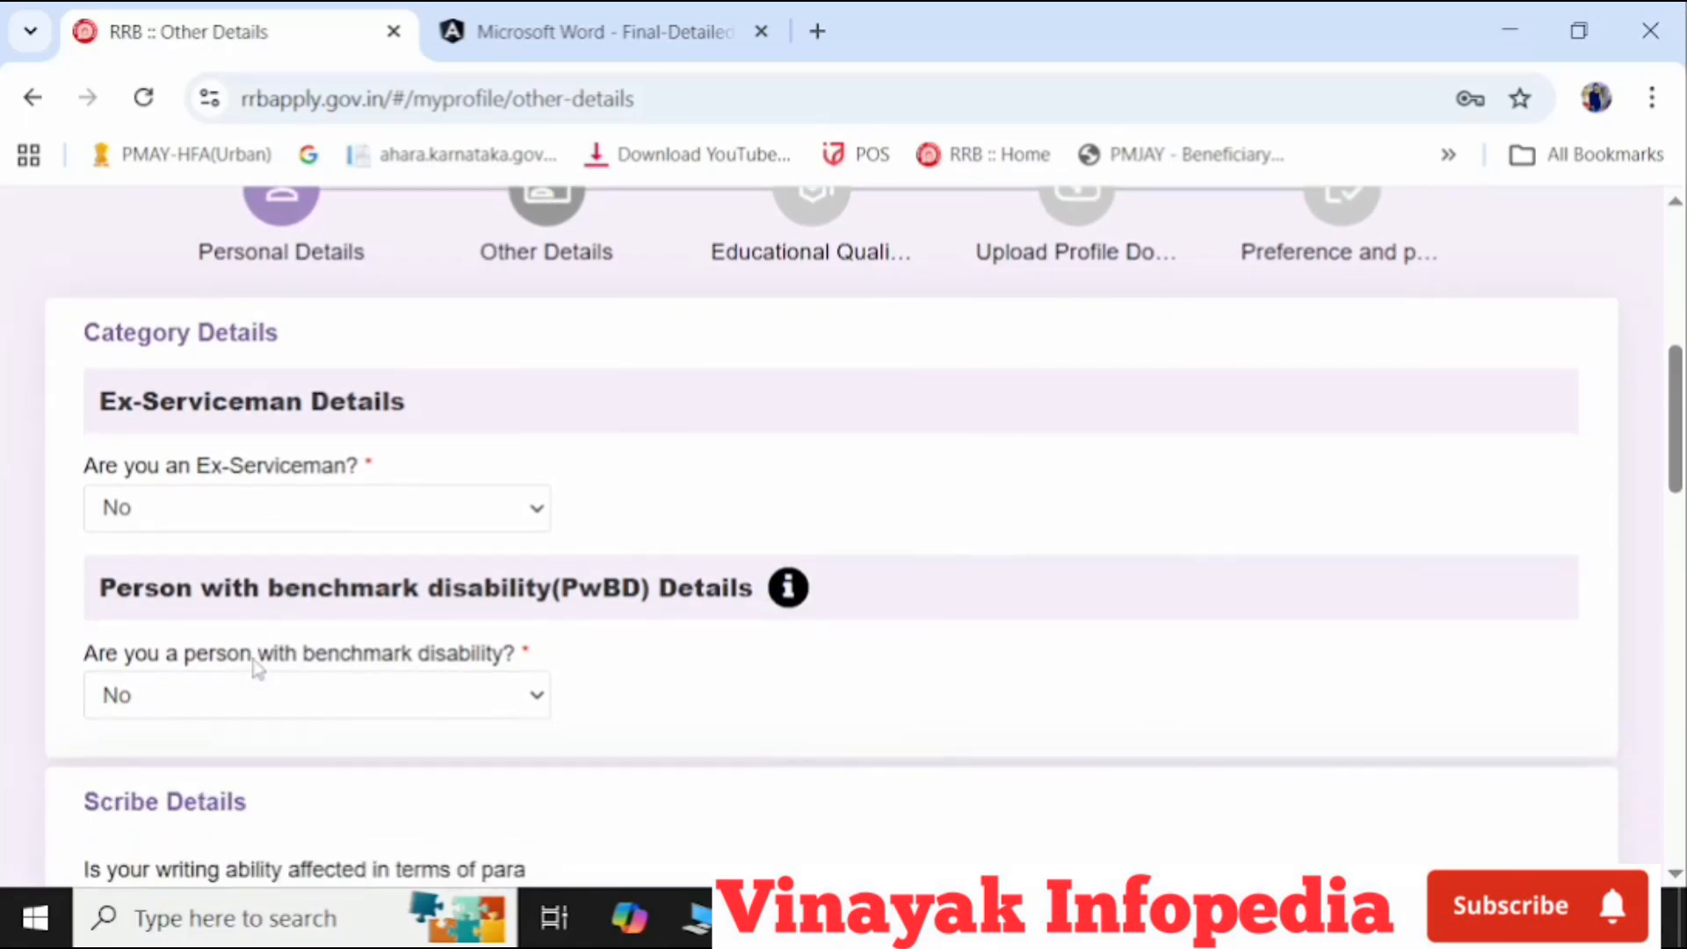
{"action": "left_click", "coordinate": [341, 694]}
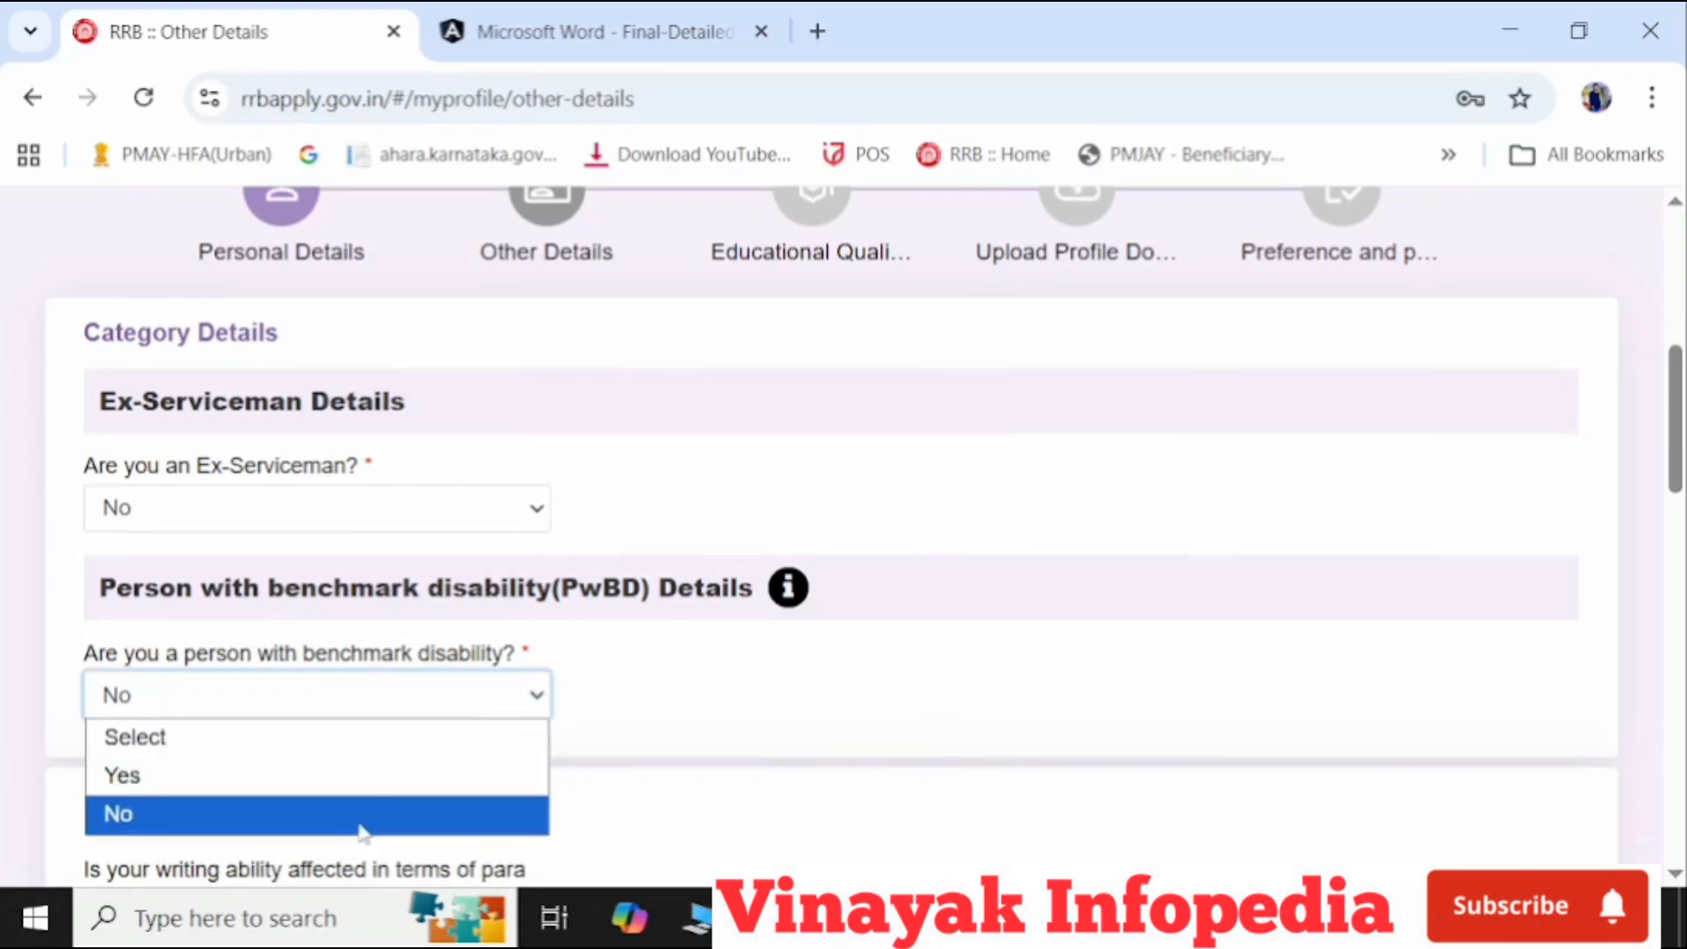
{"action": "scroll", "coordinate": [747, 675], "scroll_direction": "down", "scroll_amount": 1}
{"action": "scroll", "coordinate": [748, 675], "scroll_direction": "down", "scroll_amount": 3}
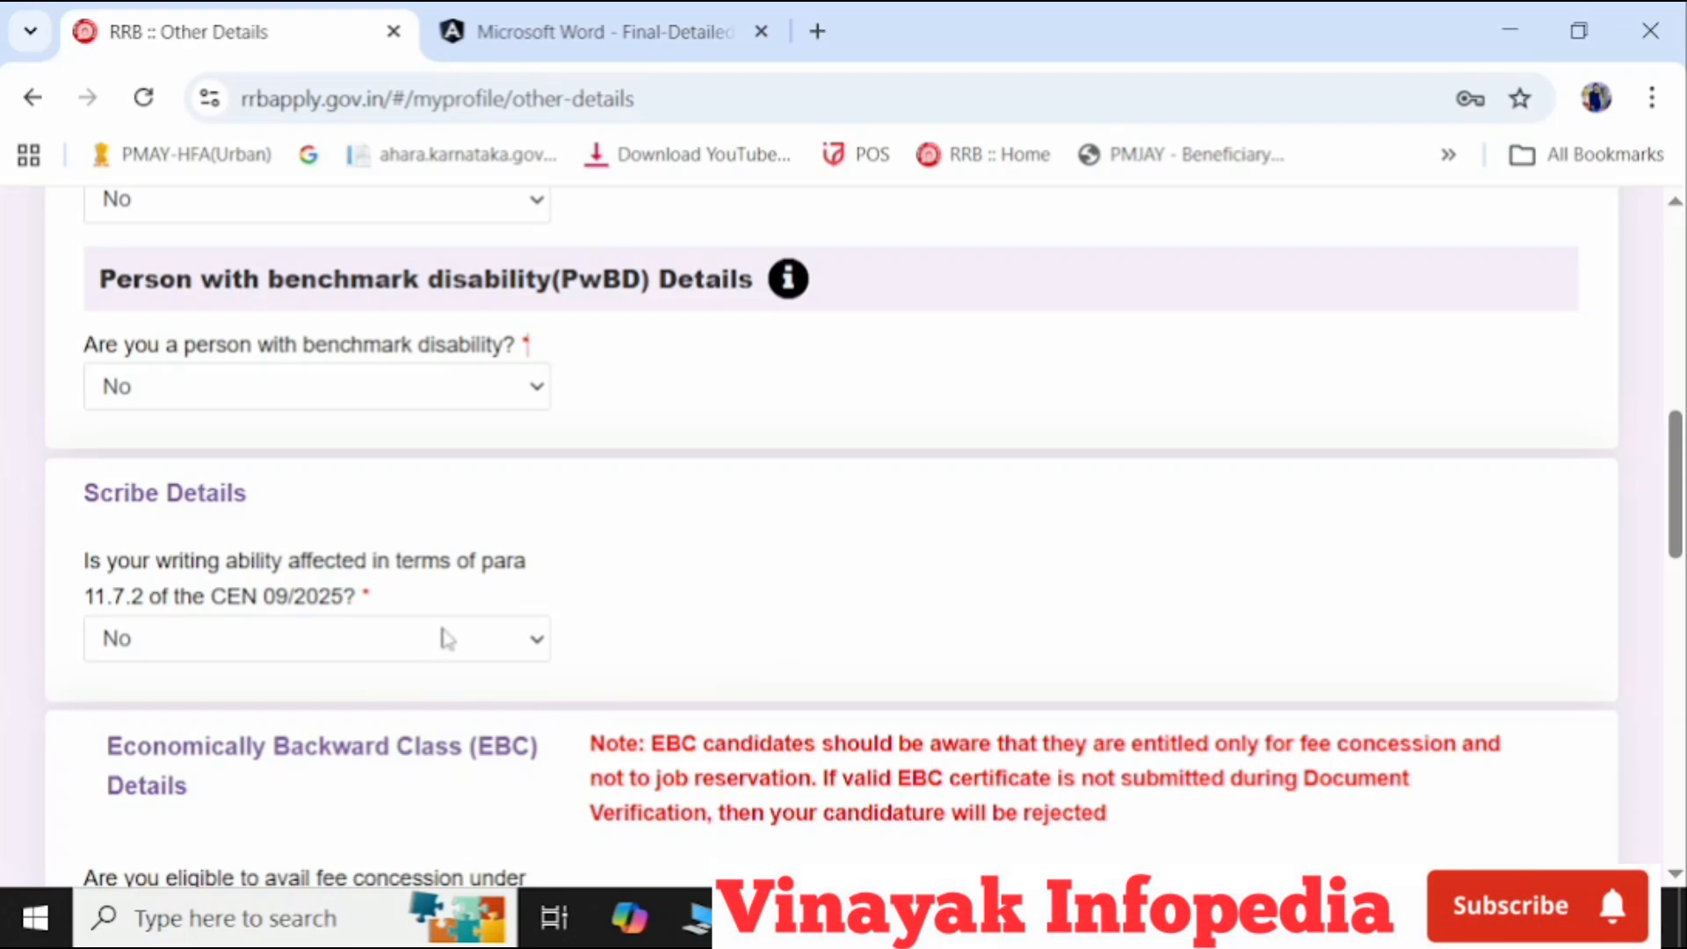
- Answer No to eligibility for the EBC fee concession and No to being an employee of Indian Railways
{"action": "scroll", "coordinate": [501, 637], "scroll_direction": "down", "scroll_amount": 2}
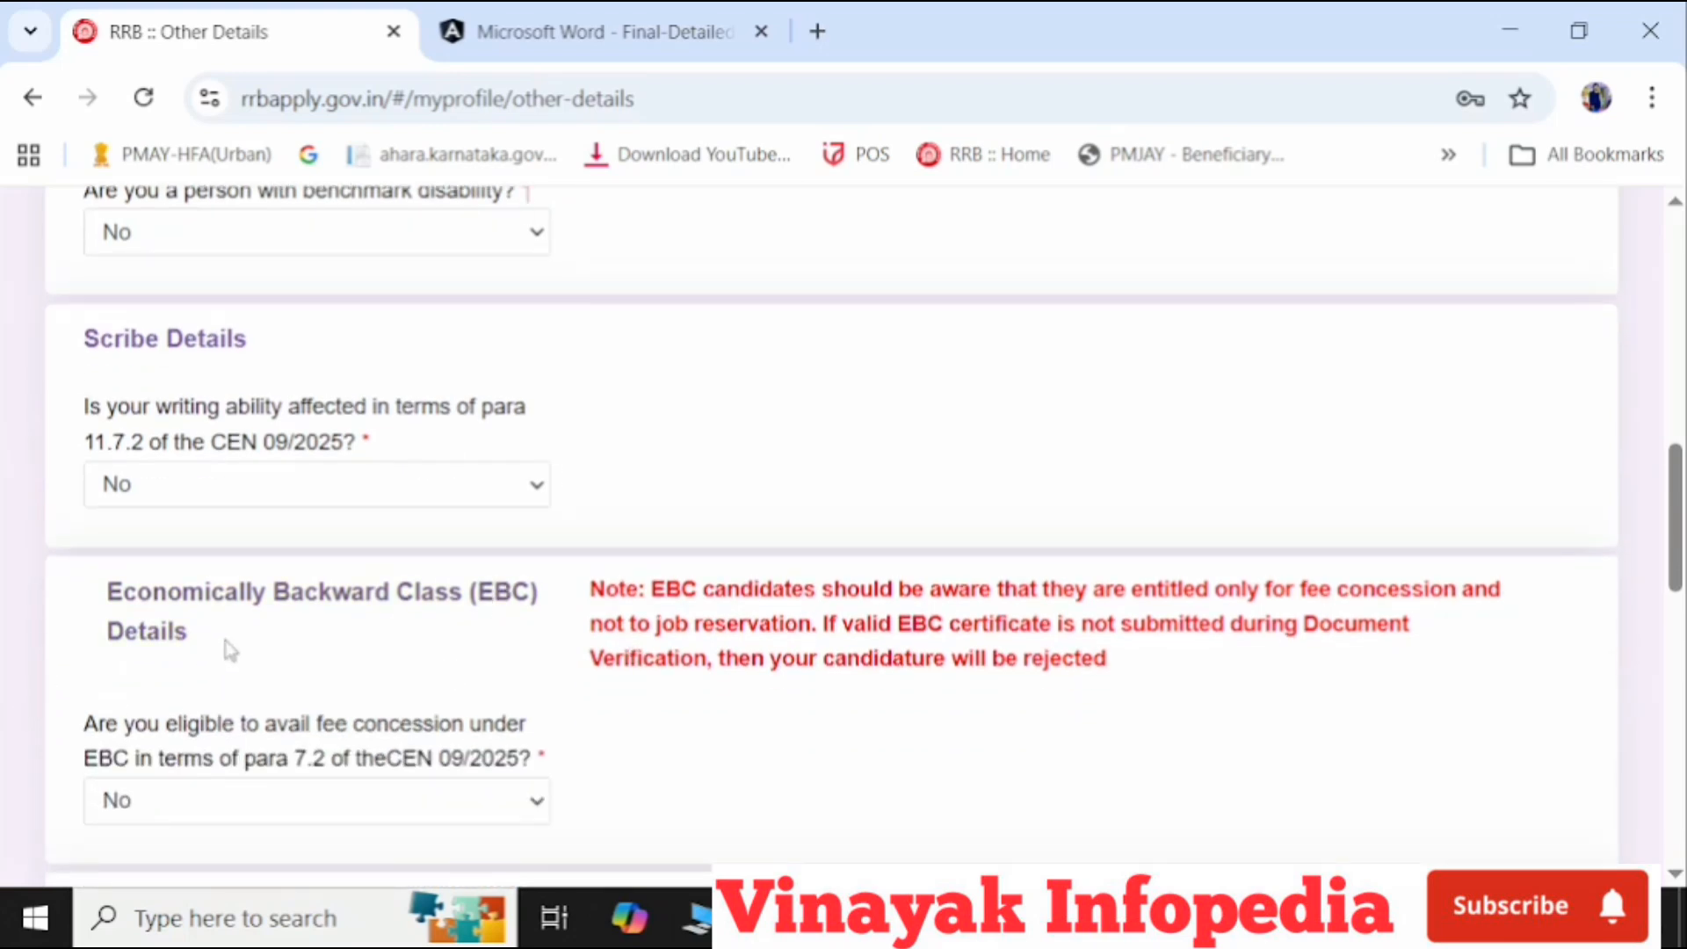
{"action": "left_click", "coordinate": [369, 801]}
{"action": "left_click", "coordinate": [362, 756]}
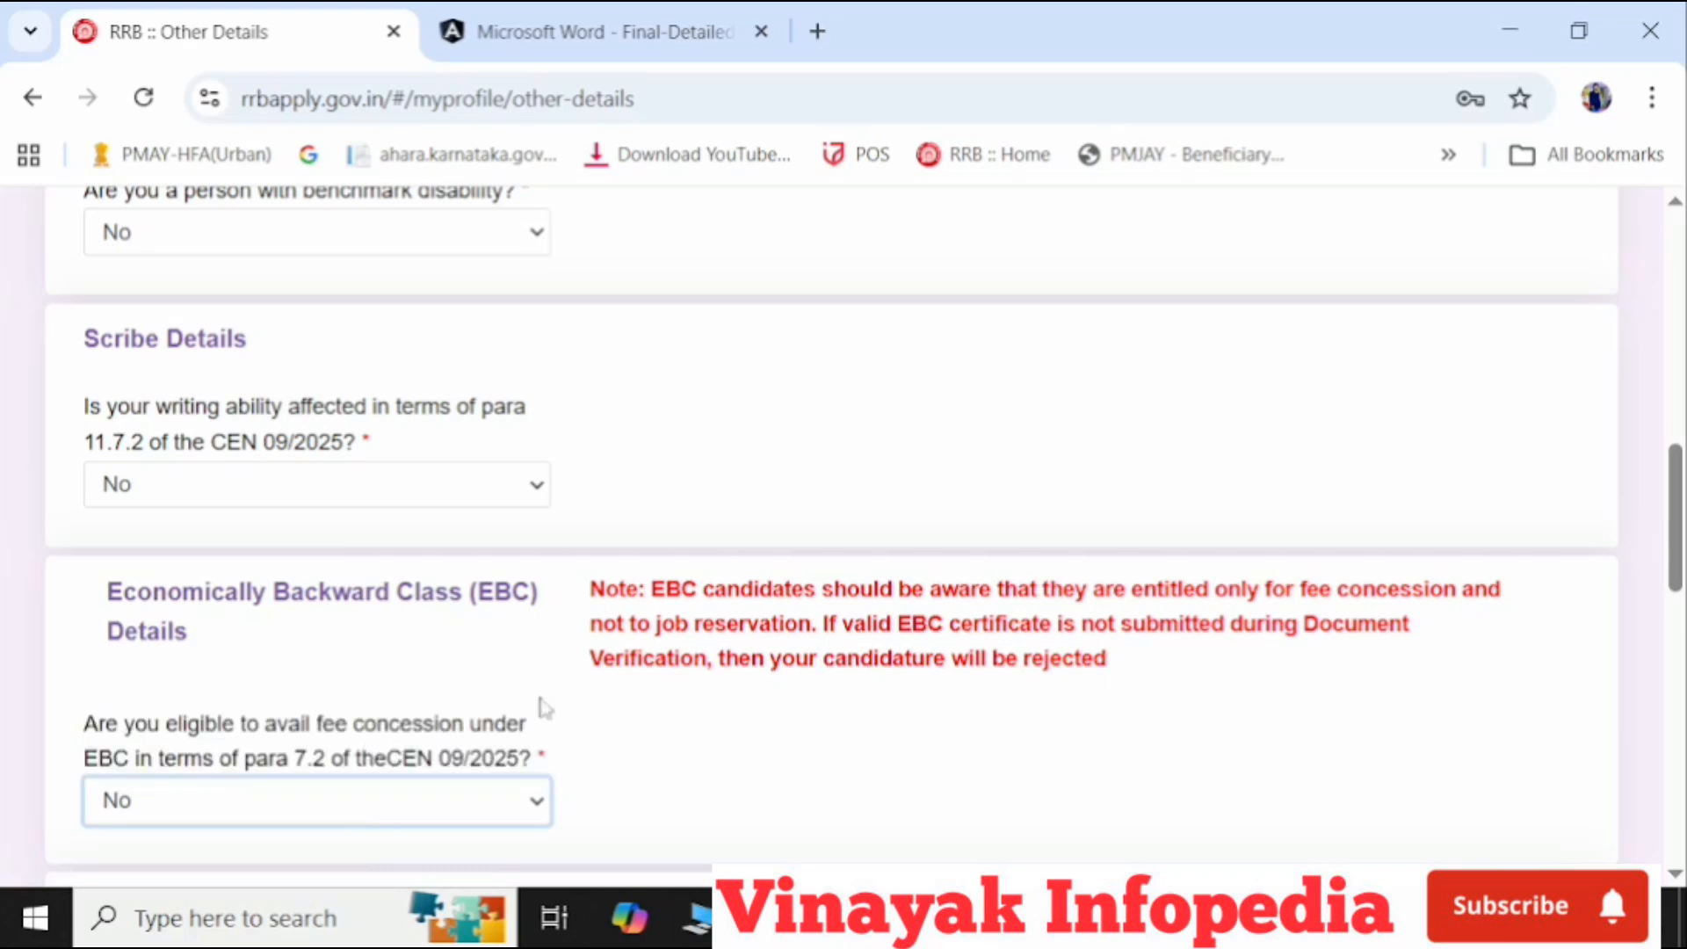
{"action": "scroll", "coordinate": [800, 610], "scroll_direction": "down", "scroll_amount": 1}
{"action": "scroll", "coordinate": [800, 611], "scroll_direction": "down", "scroll_amount": 1}
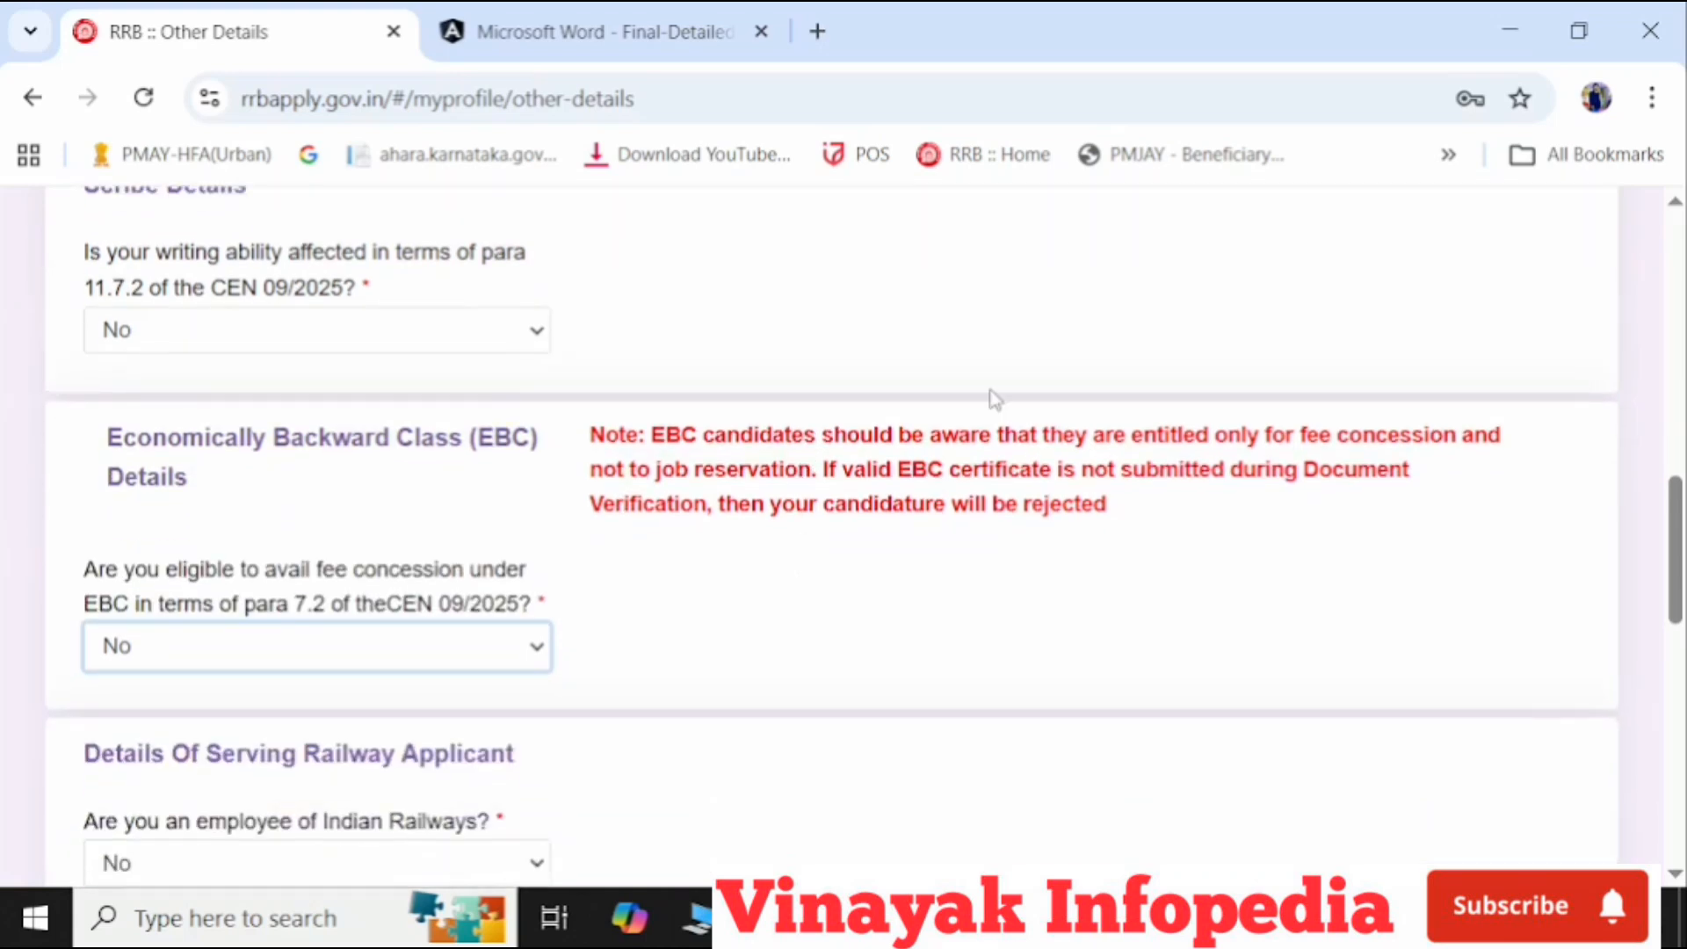
{"action": "scroll", "coordinate": [995, 399], "scroll_direction": "down", "scroll_amount": 3}
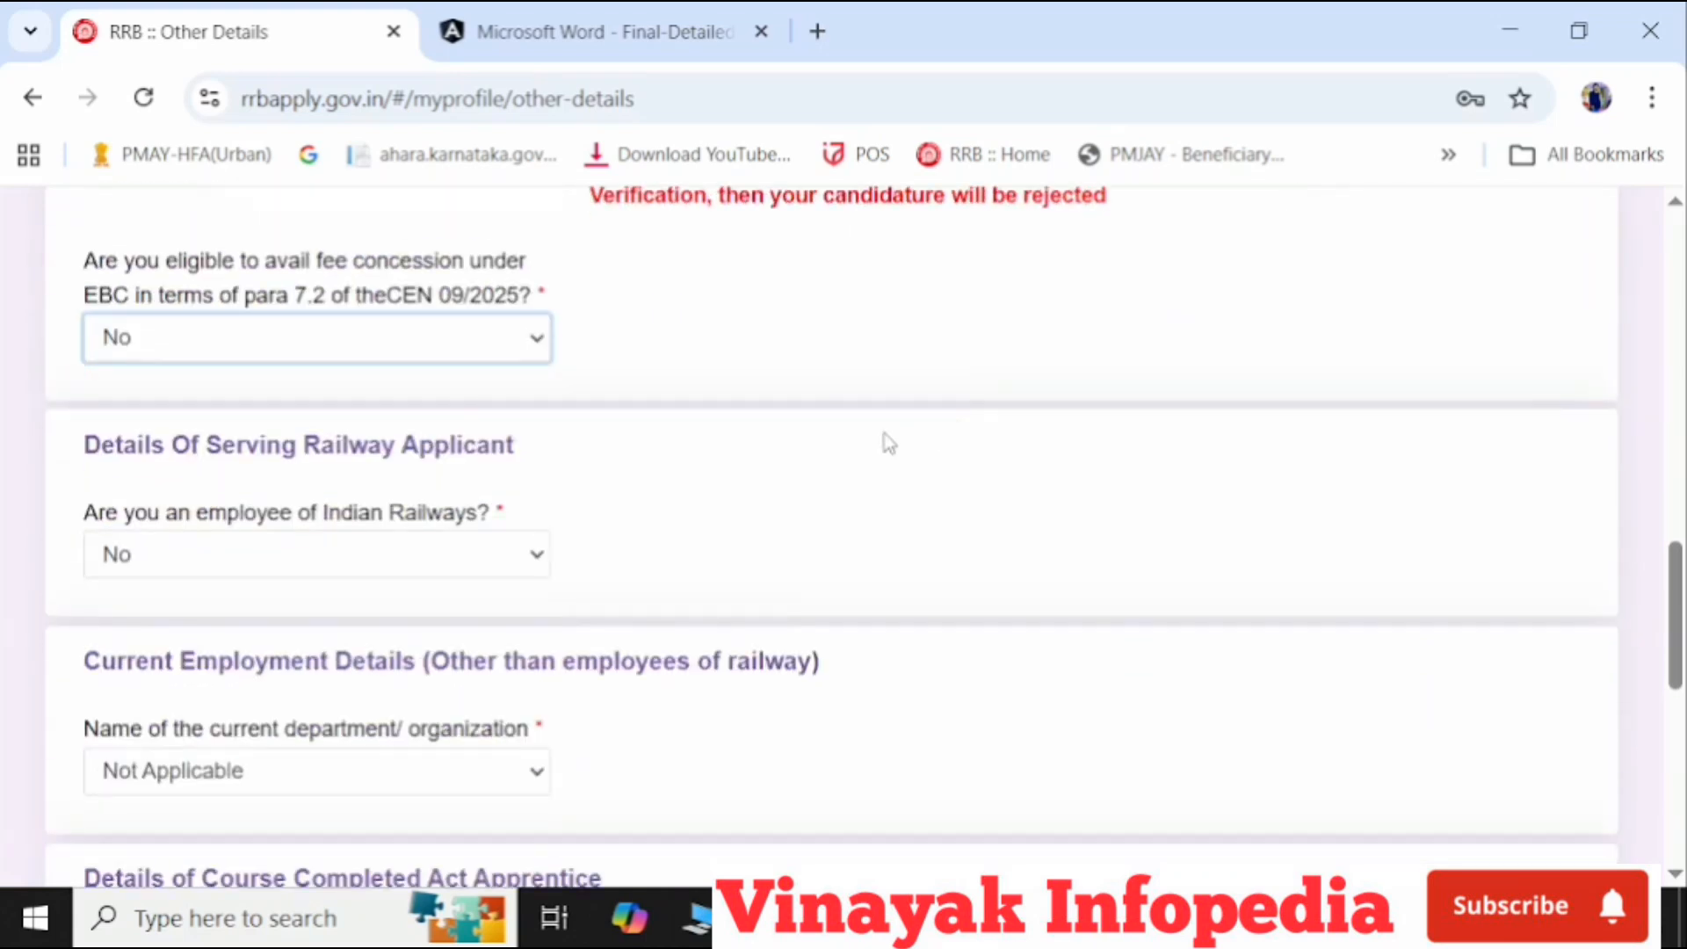
{"action": "left_click", "coordinate": [355, 568]}
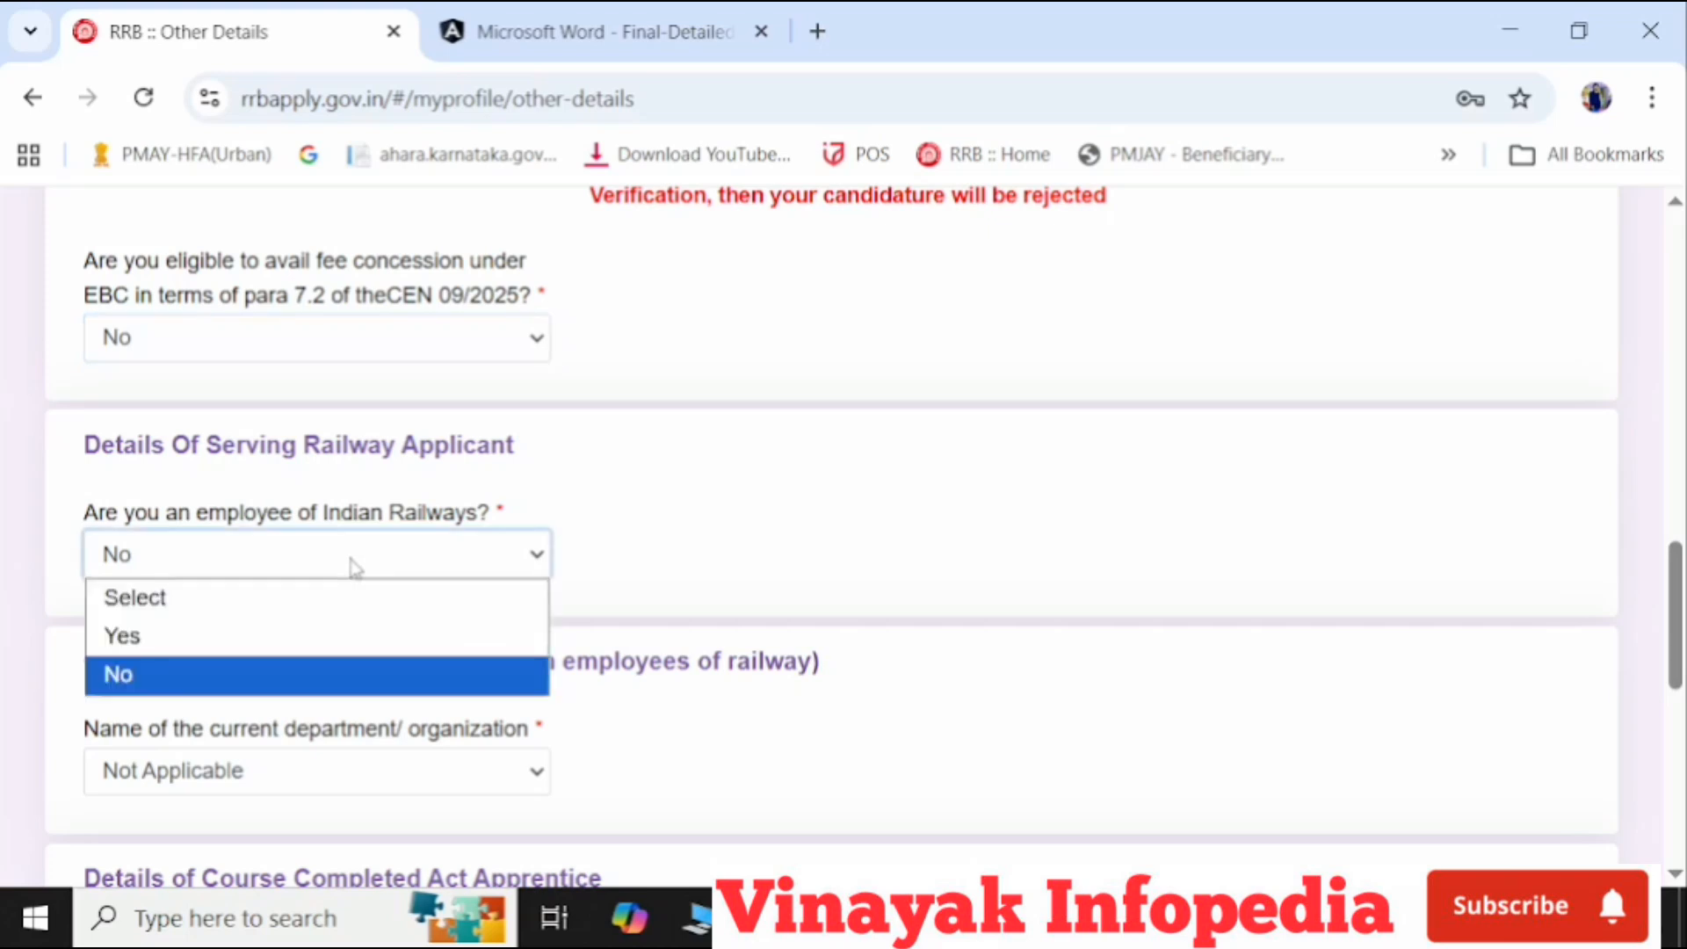
{"action": "left_click", "coordinate": [360, 674]}
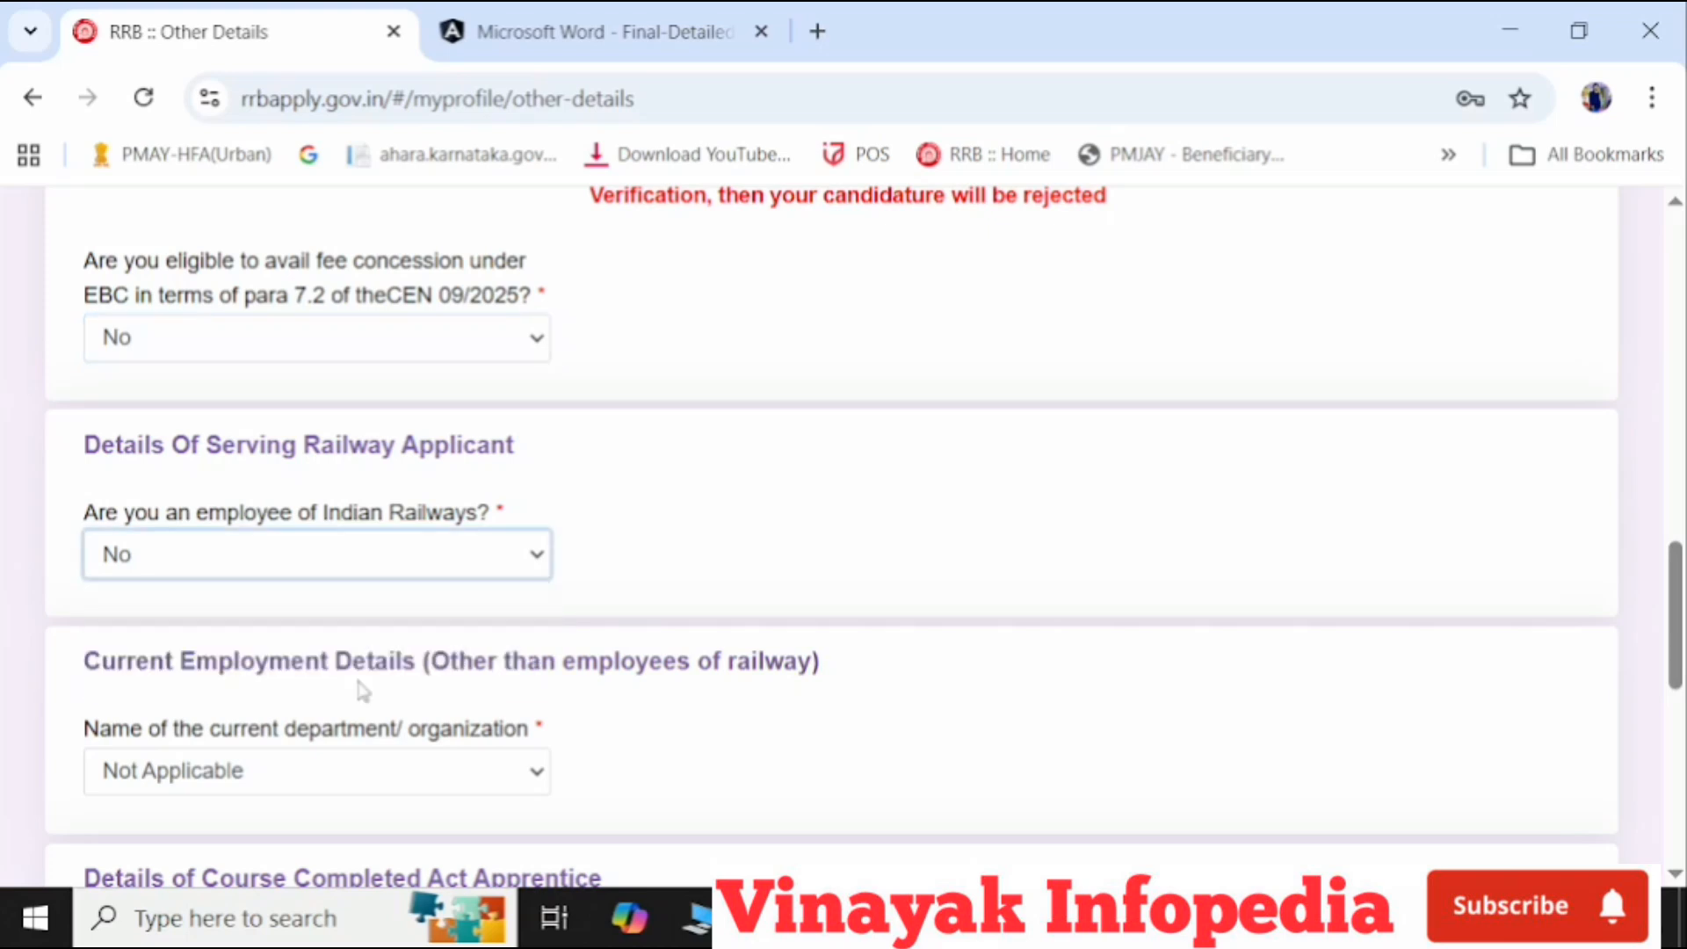
- Review the current department/organization options and choose Not Applicable for employment outside the railways
{"action": "scroll", "coordinate": [524, 530], "scroll_direction": "down", "scroll_amount": 2}
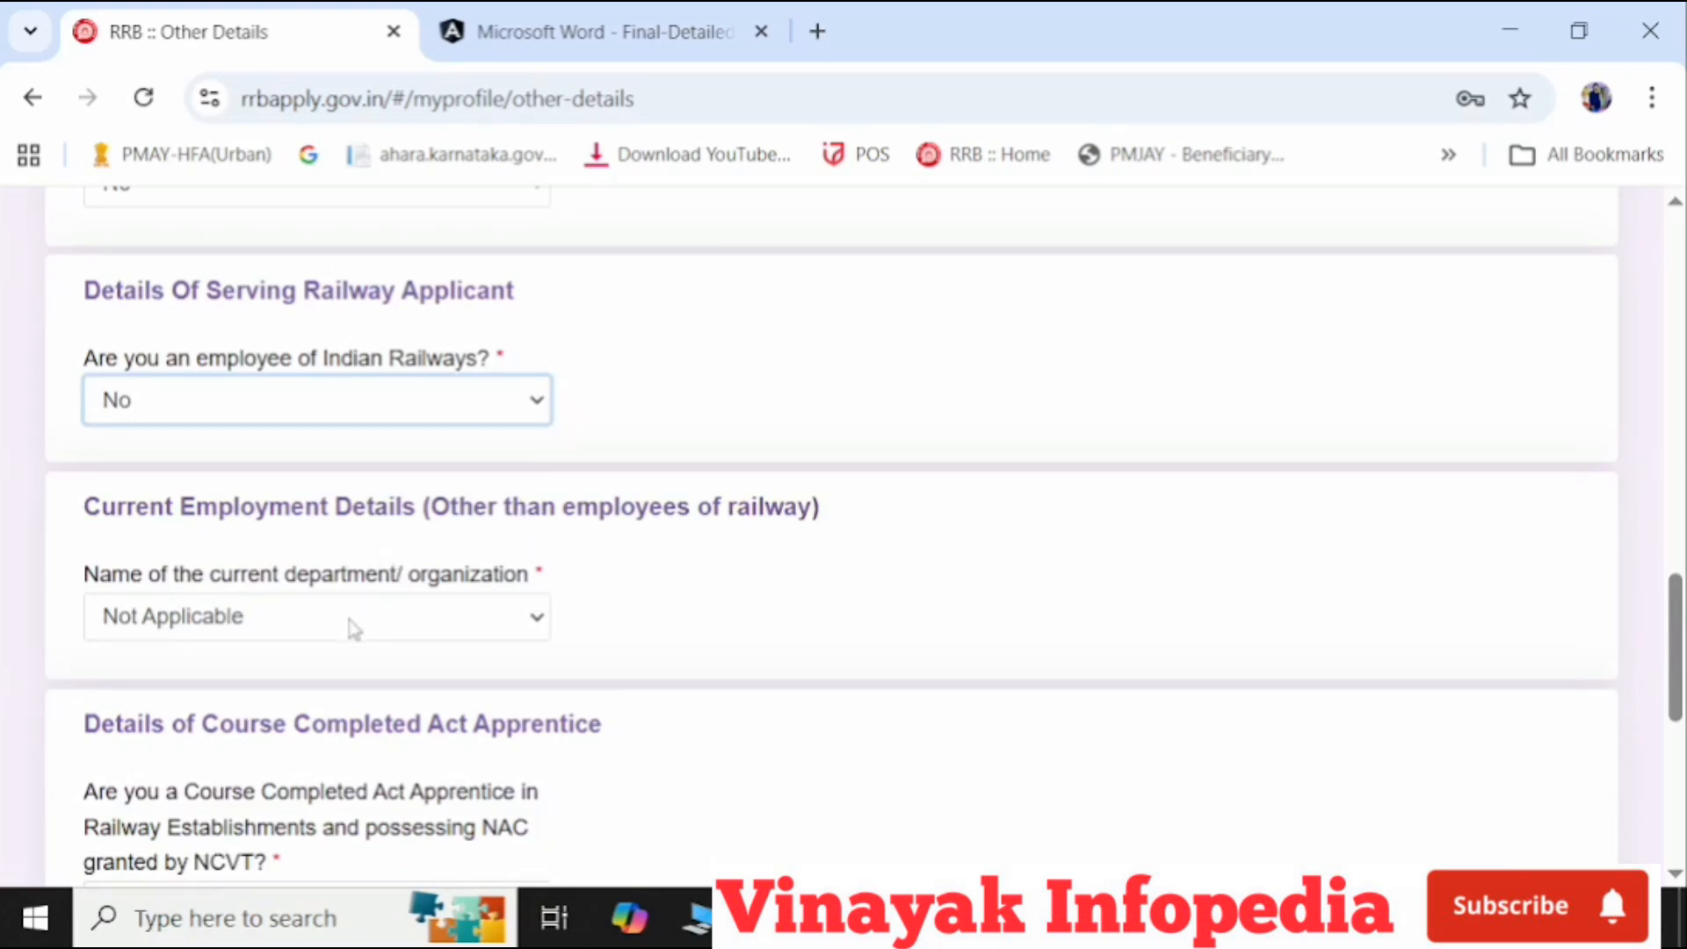
{"action": "left_click", "coordinate": [353, 629]}
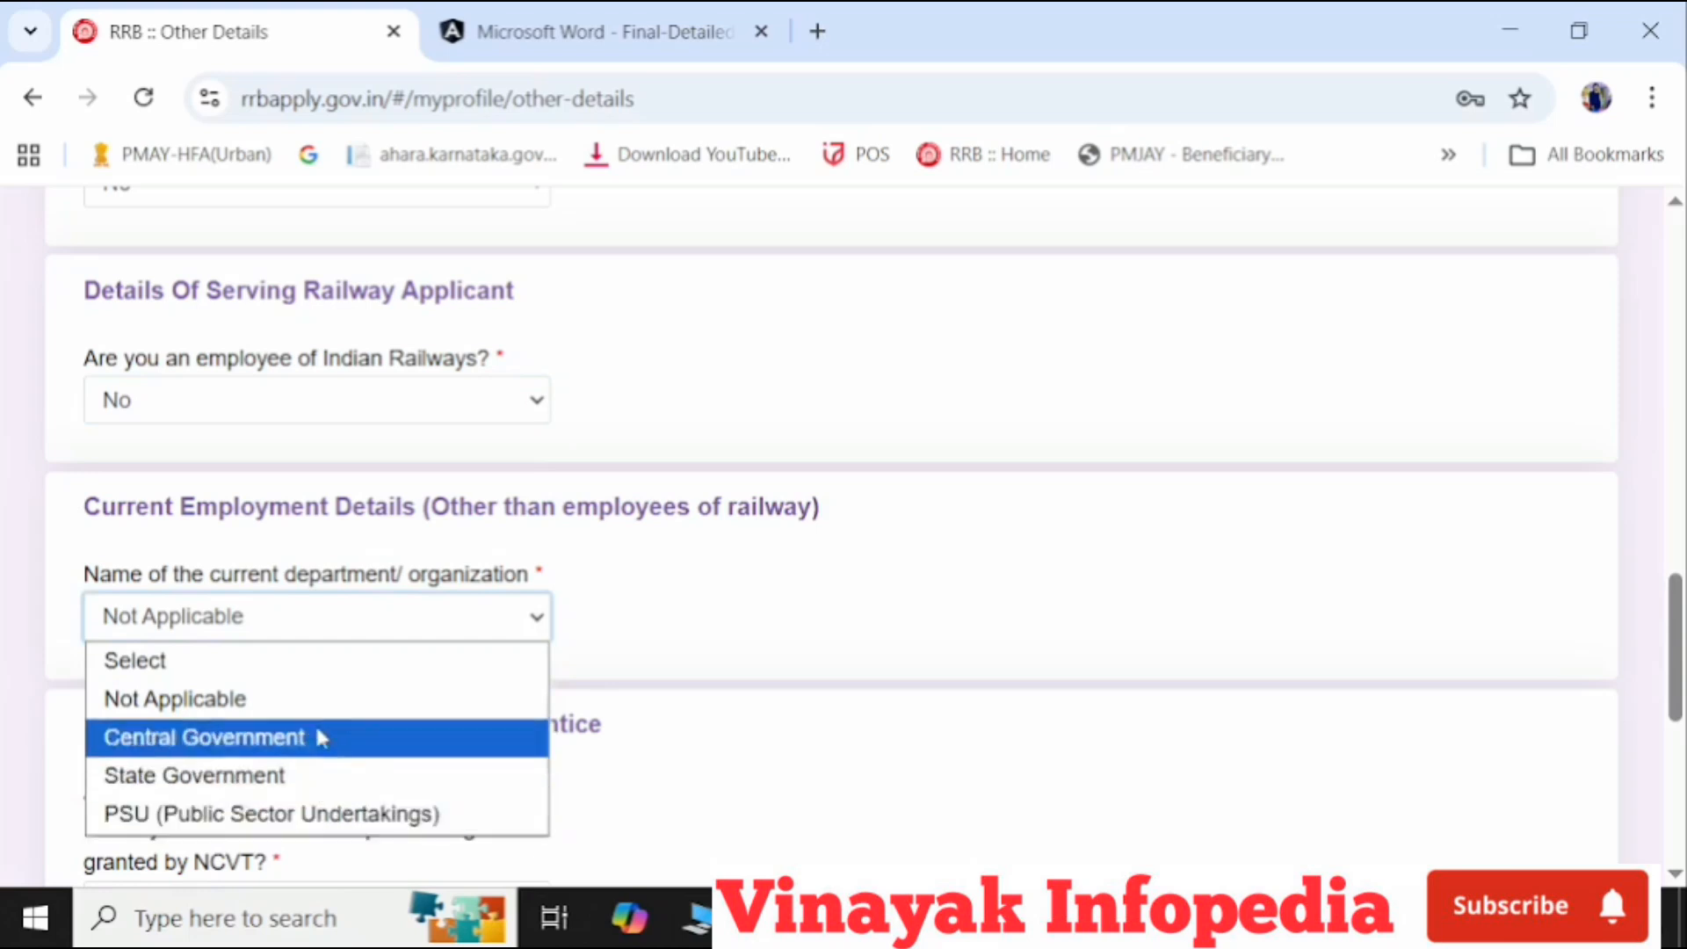
{"action": "left_click", "coordinate": [723, 566]}
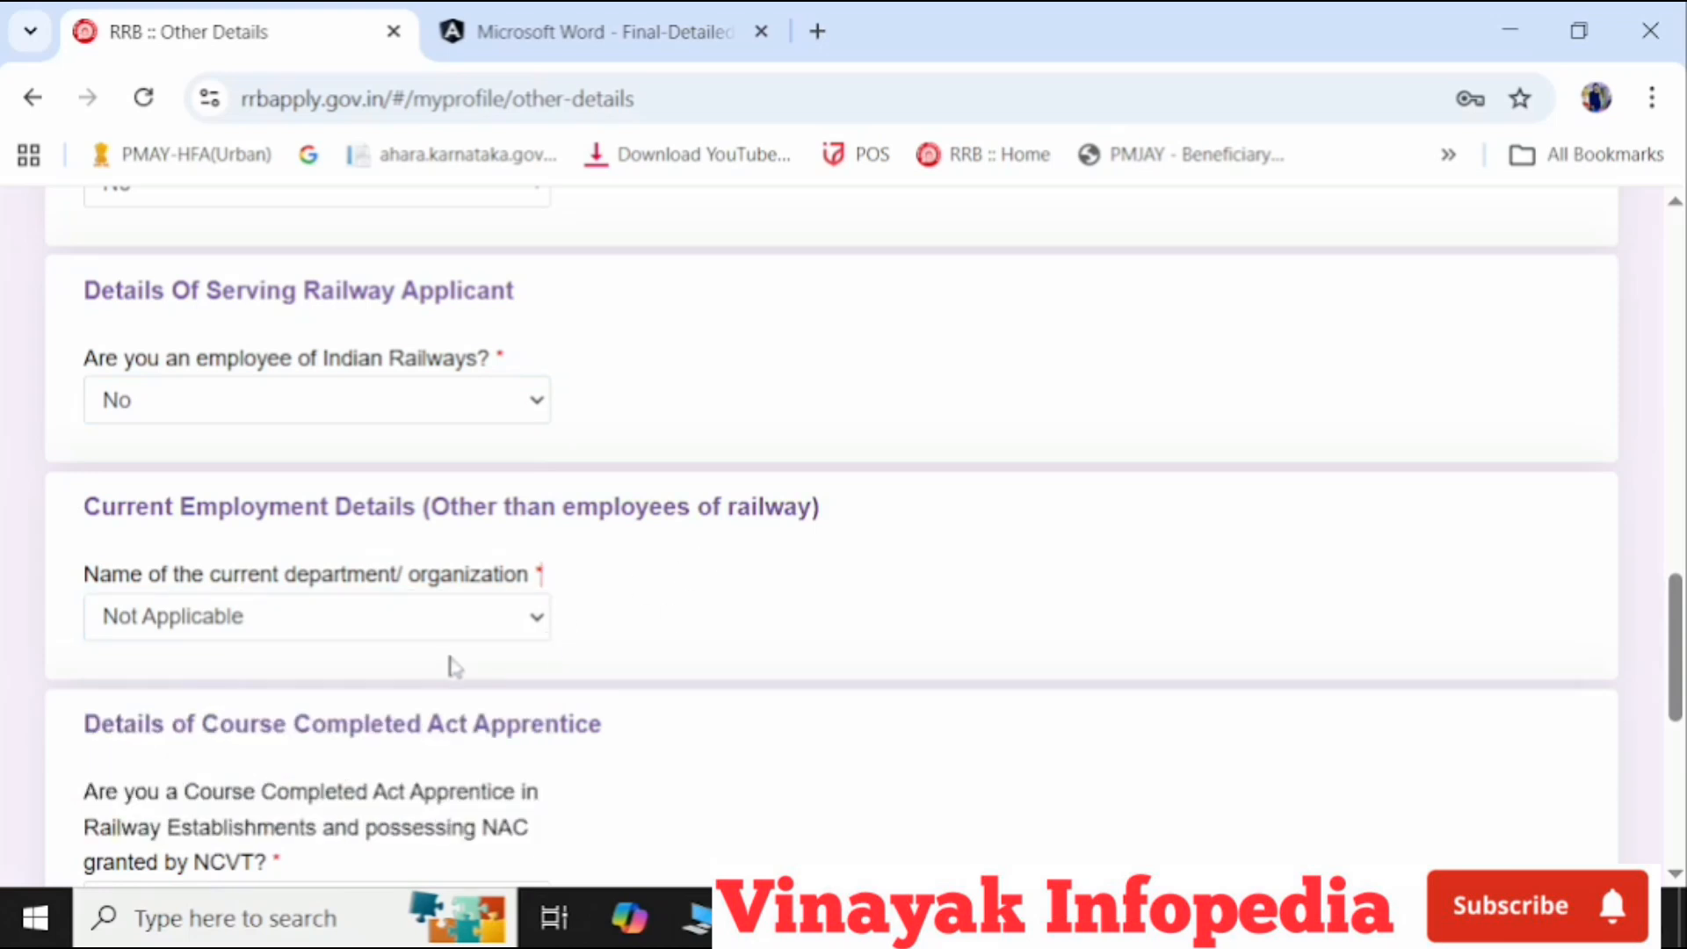
{"action": "left_click", "coordinate": [404, 618]}
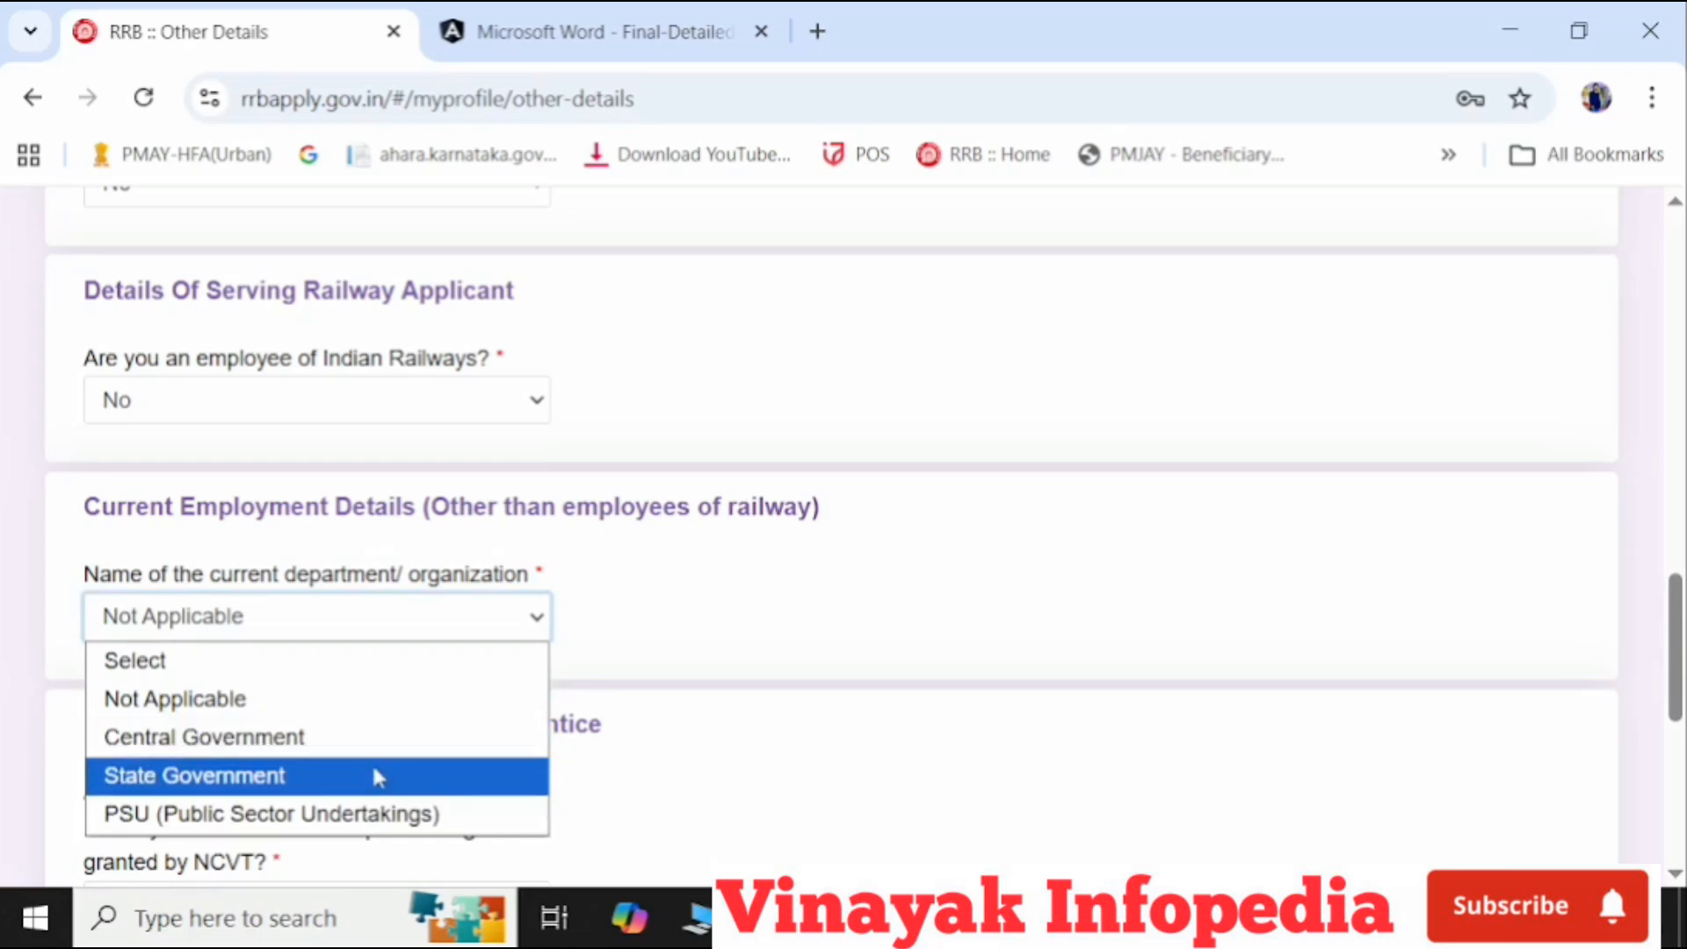
{"action": "left_click", "coordinate": [373, 699]}
- Answer No to the Course Completed Act Apprentice question and continue past the fee-refund bank details to the educational qualifications
{"action": "scroll", "coordinate": [445, 603], "scroll_direction": "down", "scroll_amount": 4}
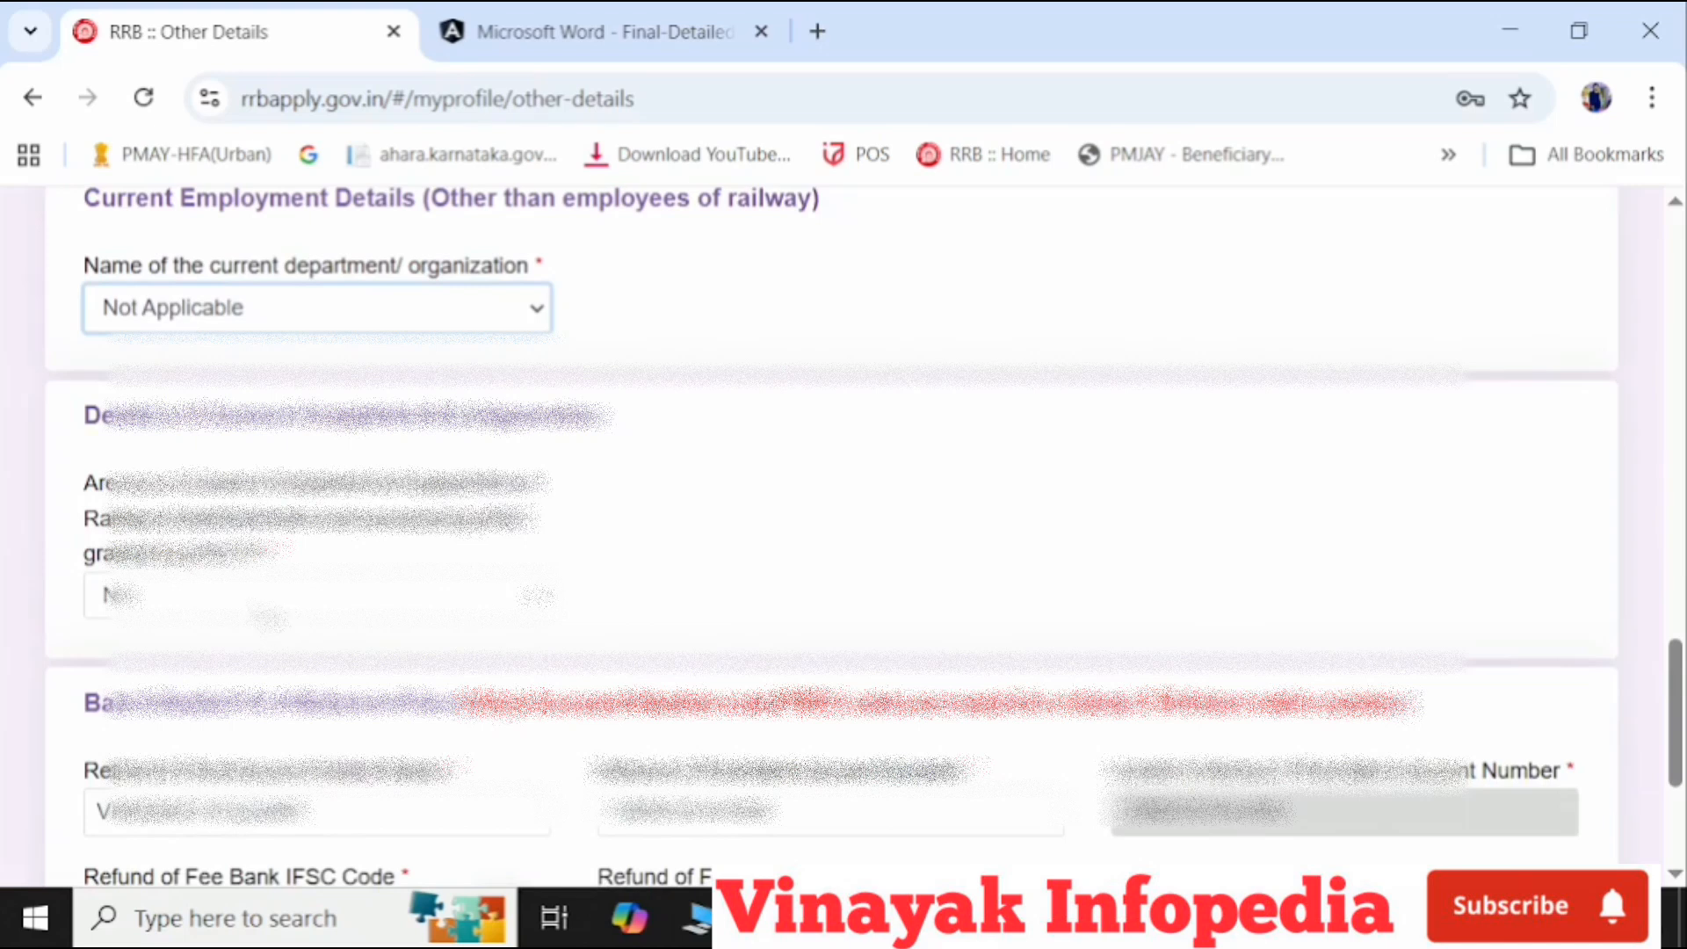
{"action": "left_click", "coordinate": [263, 597]}
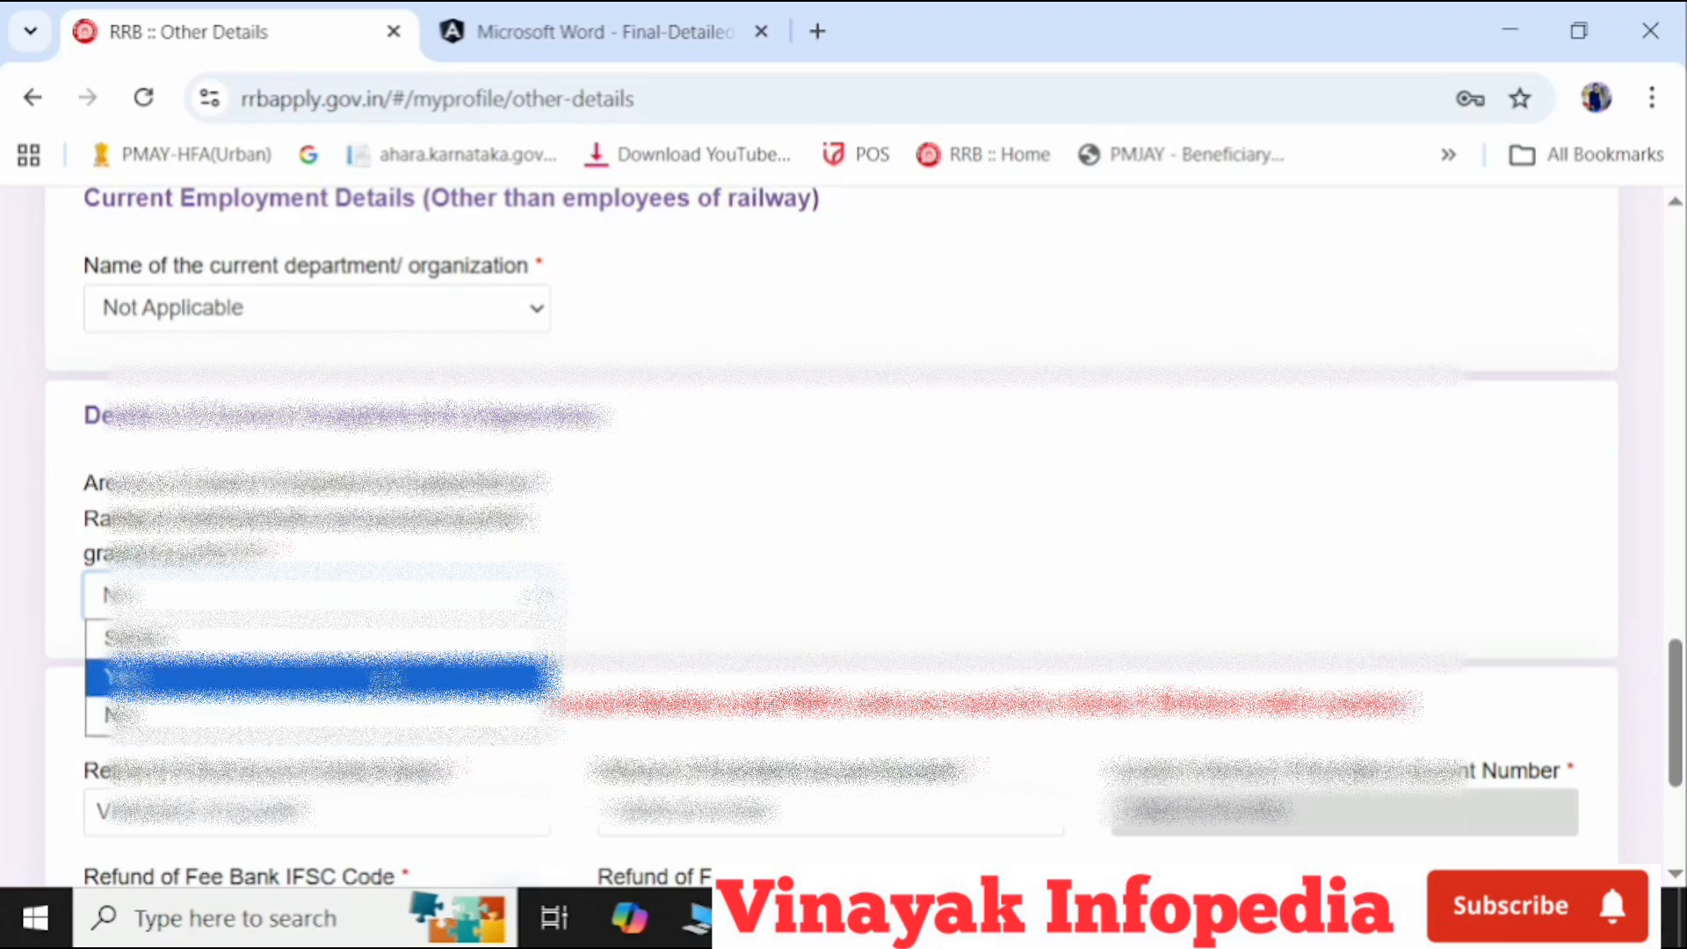
{"action": "left_click", "coordinate": [510, 713]}
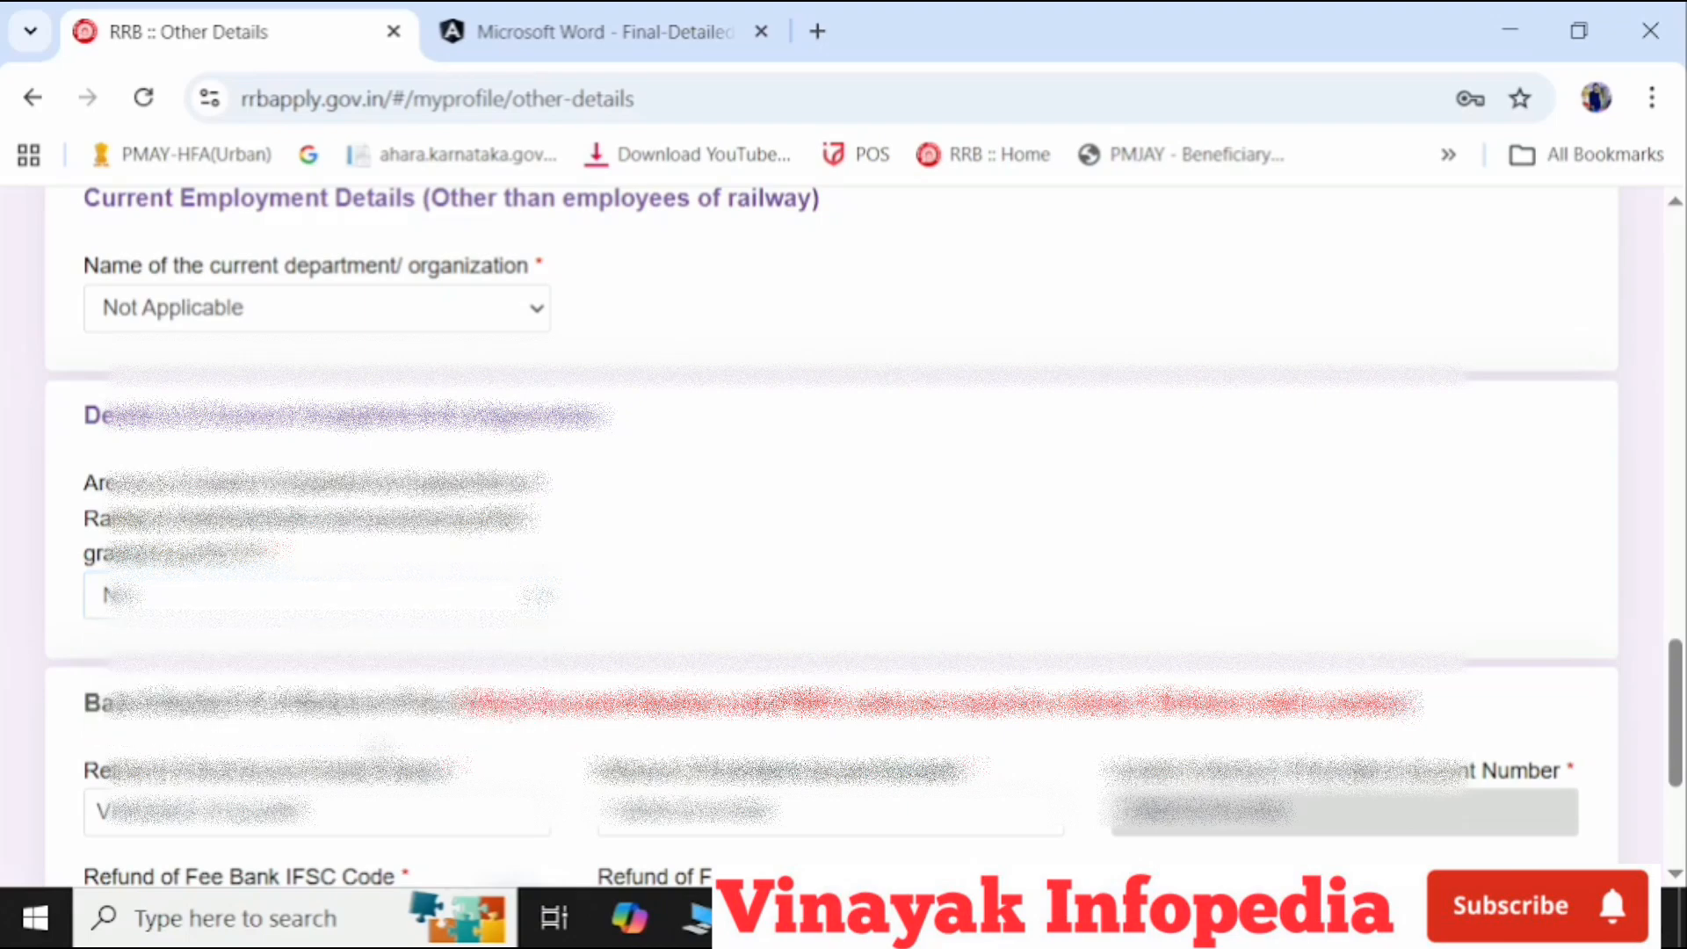
{"action": "scroll", "coordinate": [510, 761], "scroll_direction": "down", "scroll_amount": 2}
{"action": "scroll", "coordinate": [605, 626], "scroll_direction": "down", "scroll_amount": 2}
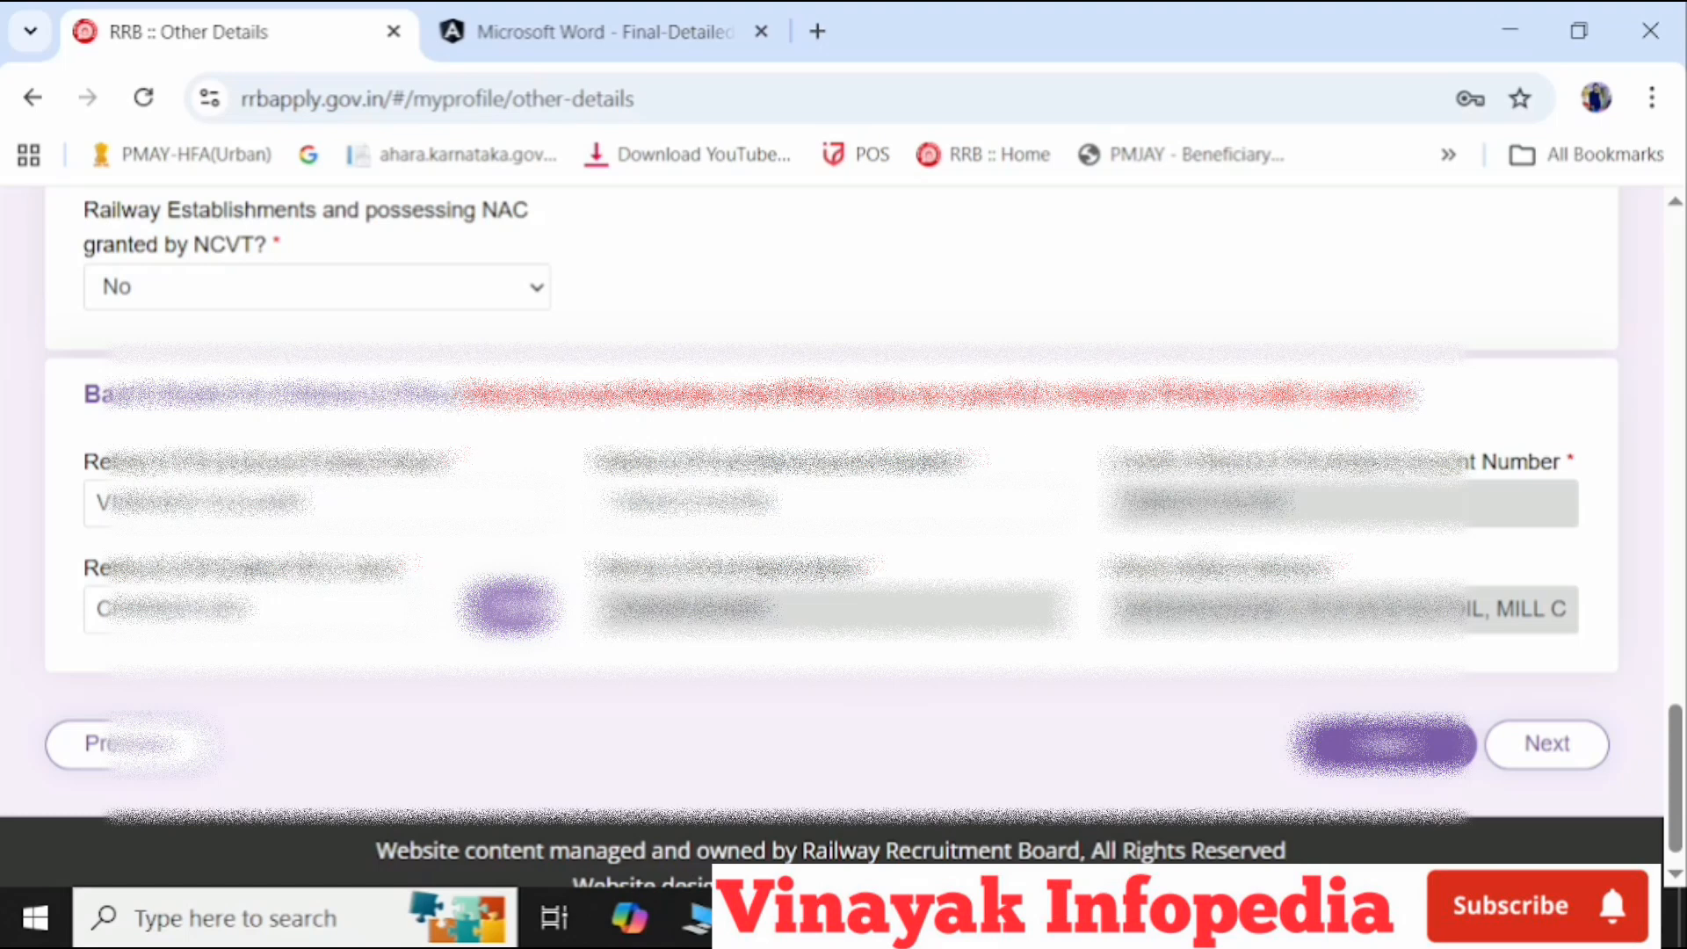
{"action": "left_click", "coordinate": [1576, 764]}
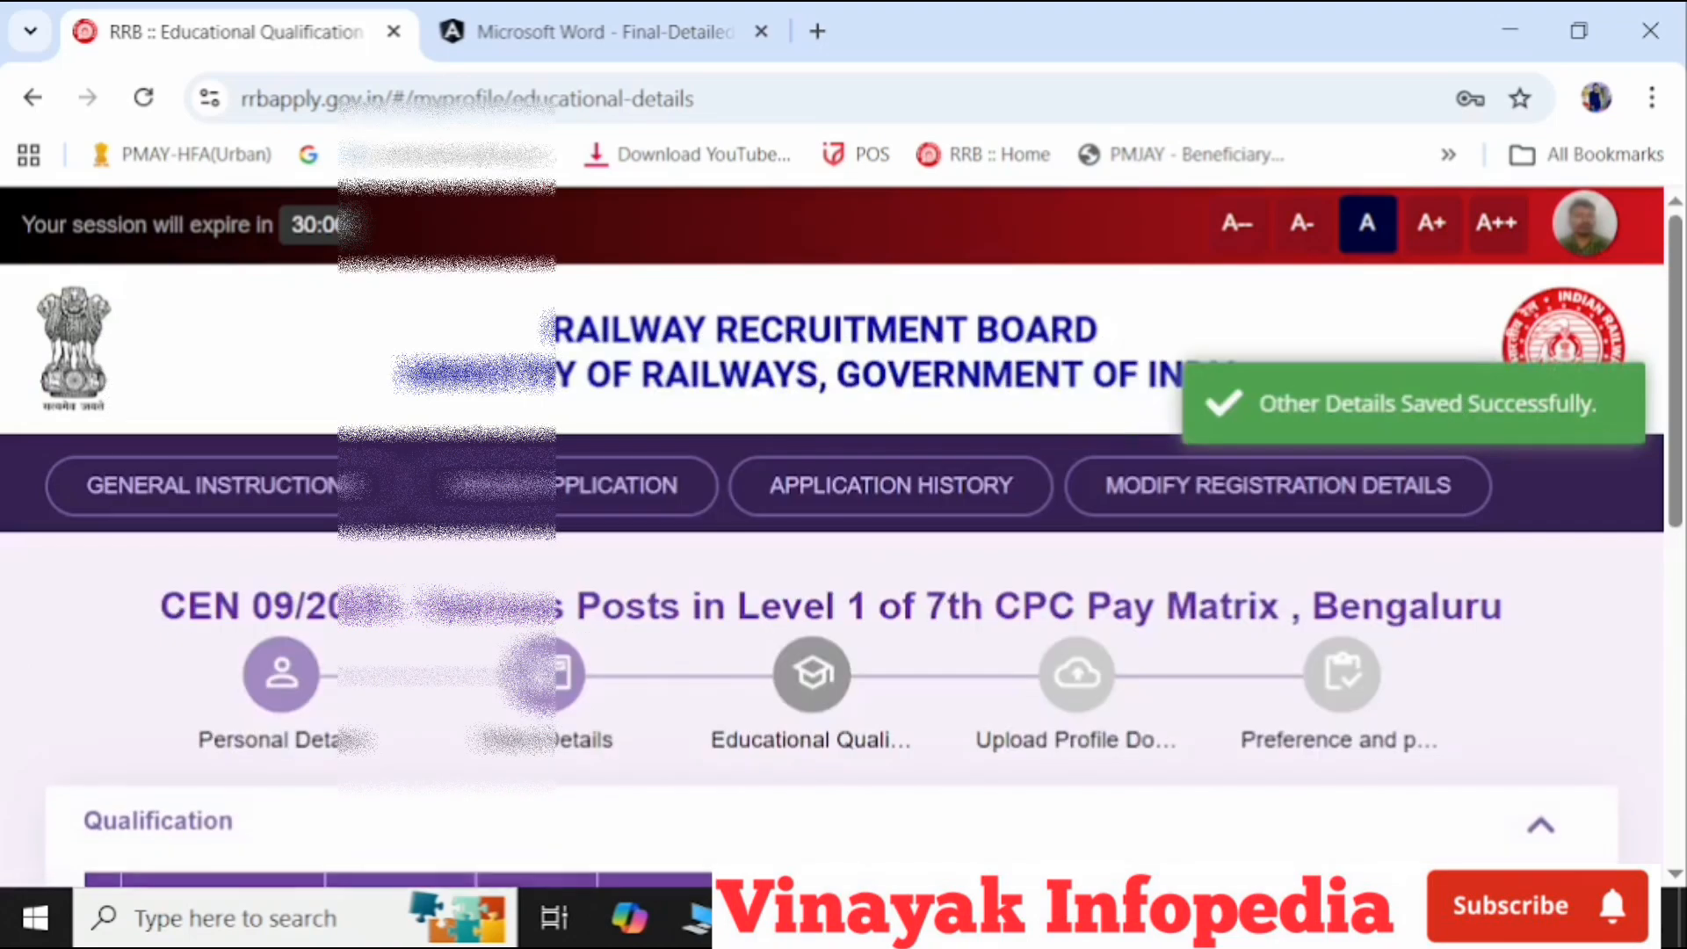
- Open the Matriculation/SSLC qualification entry for editing, check its details and update it
{"action": "scroll", "coordinate": [1126, 858], "scroll_direction": "down", "scroll_amount": 3}
{"action": "scroll", "coordinate": [1126, 857], "scroll_direction": "up", "scroll_amount": 2}
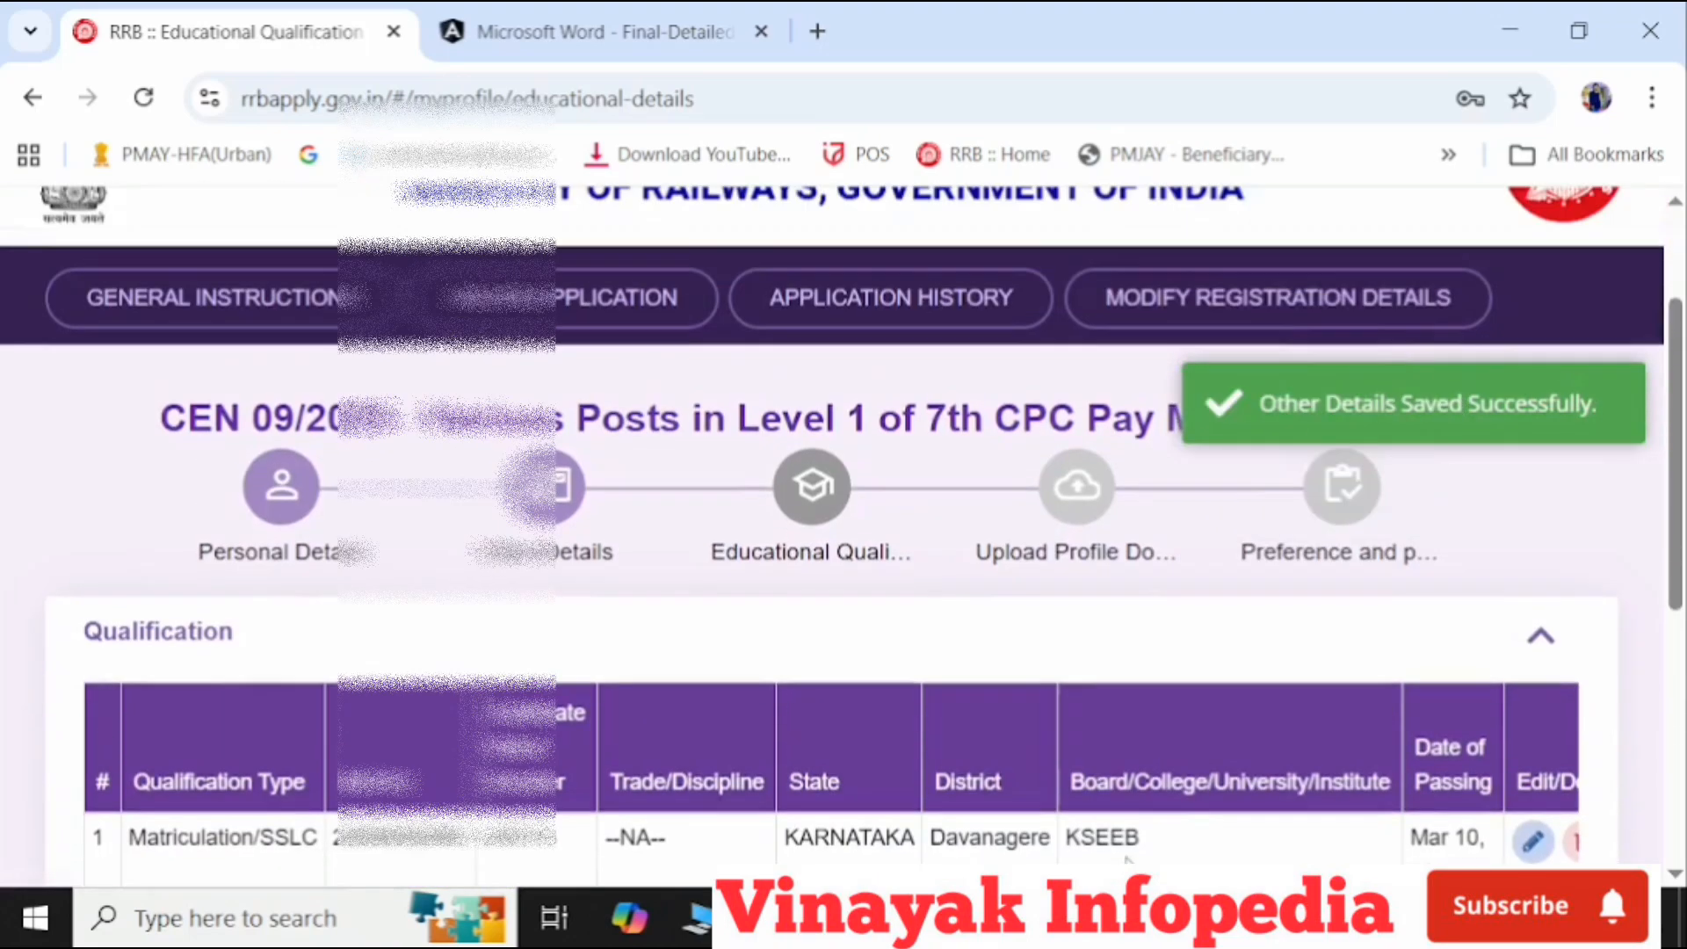
{"action": "scroll", "coordinate": [1146, 836], "scroll_direction": "down", "scroll_amount": 2}
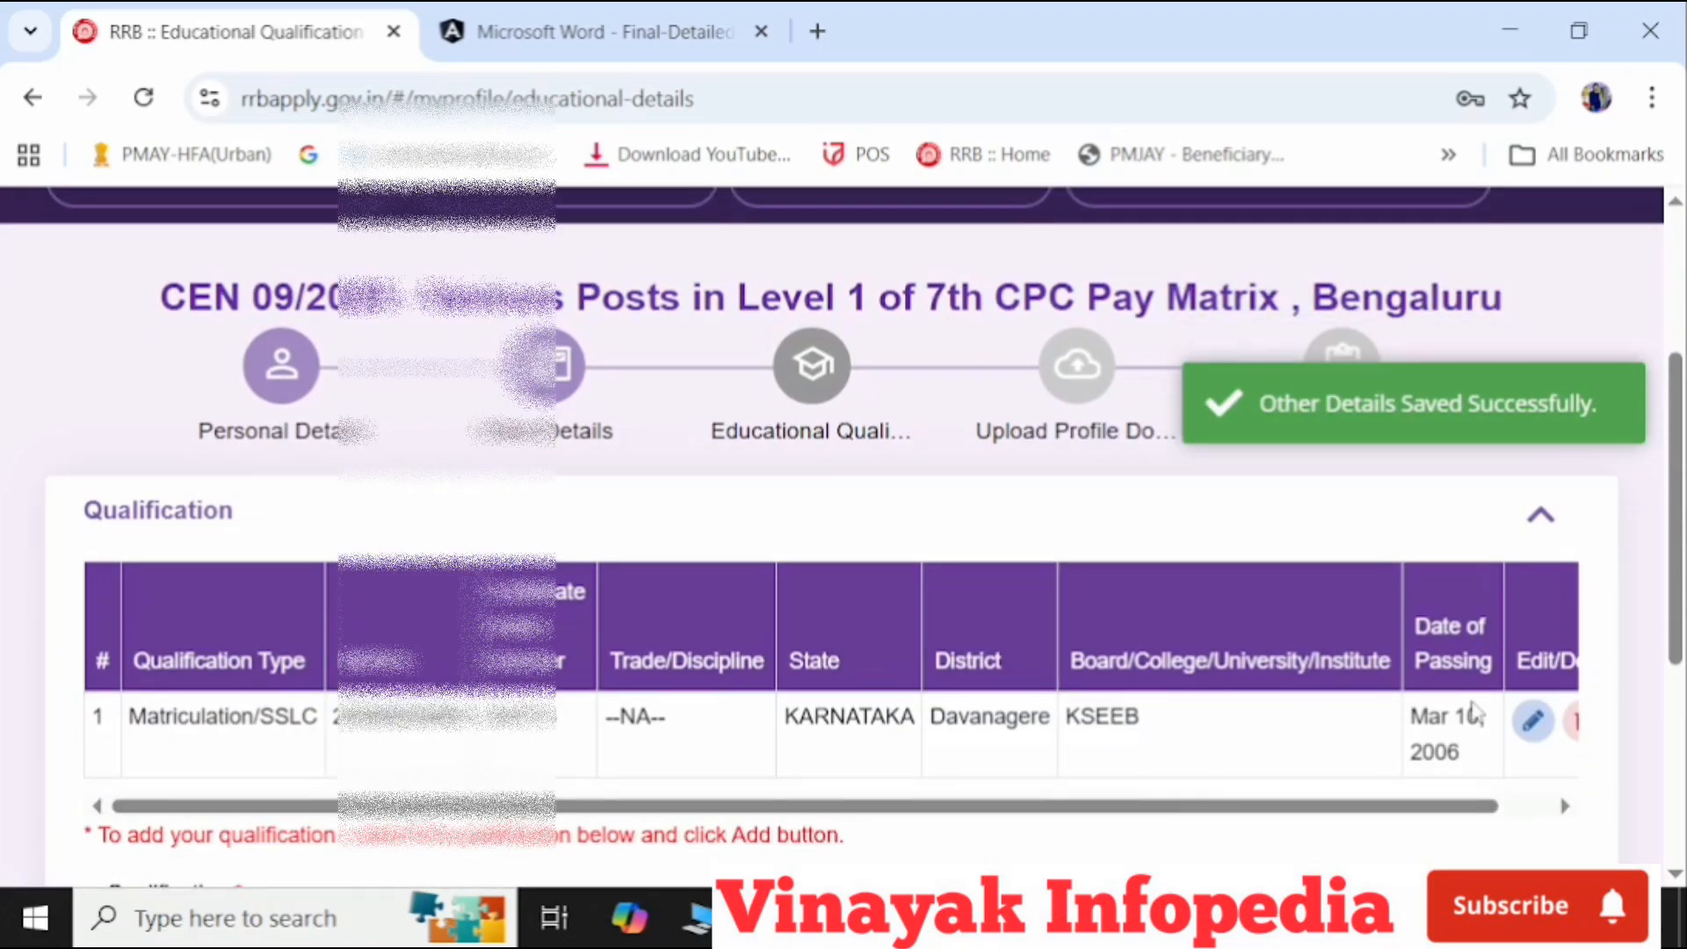
{"action": "left_click", "coordinate": [1530, 735]}
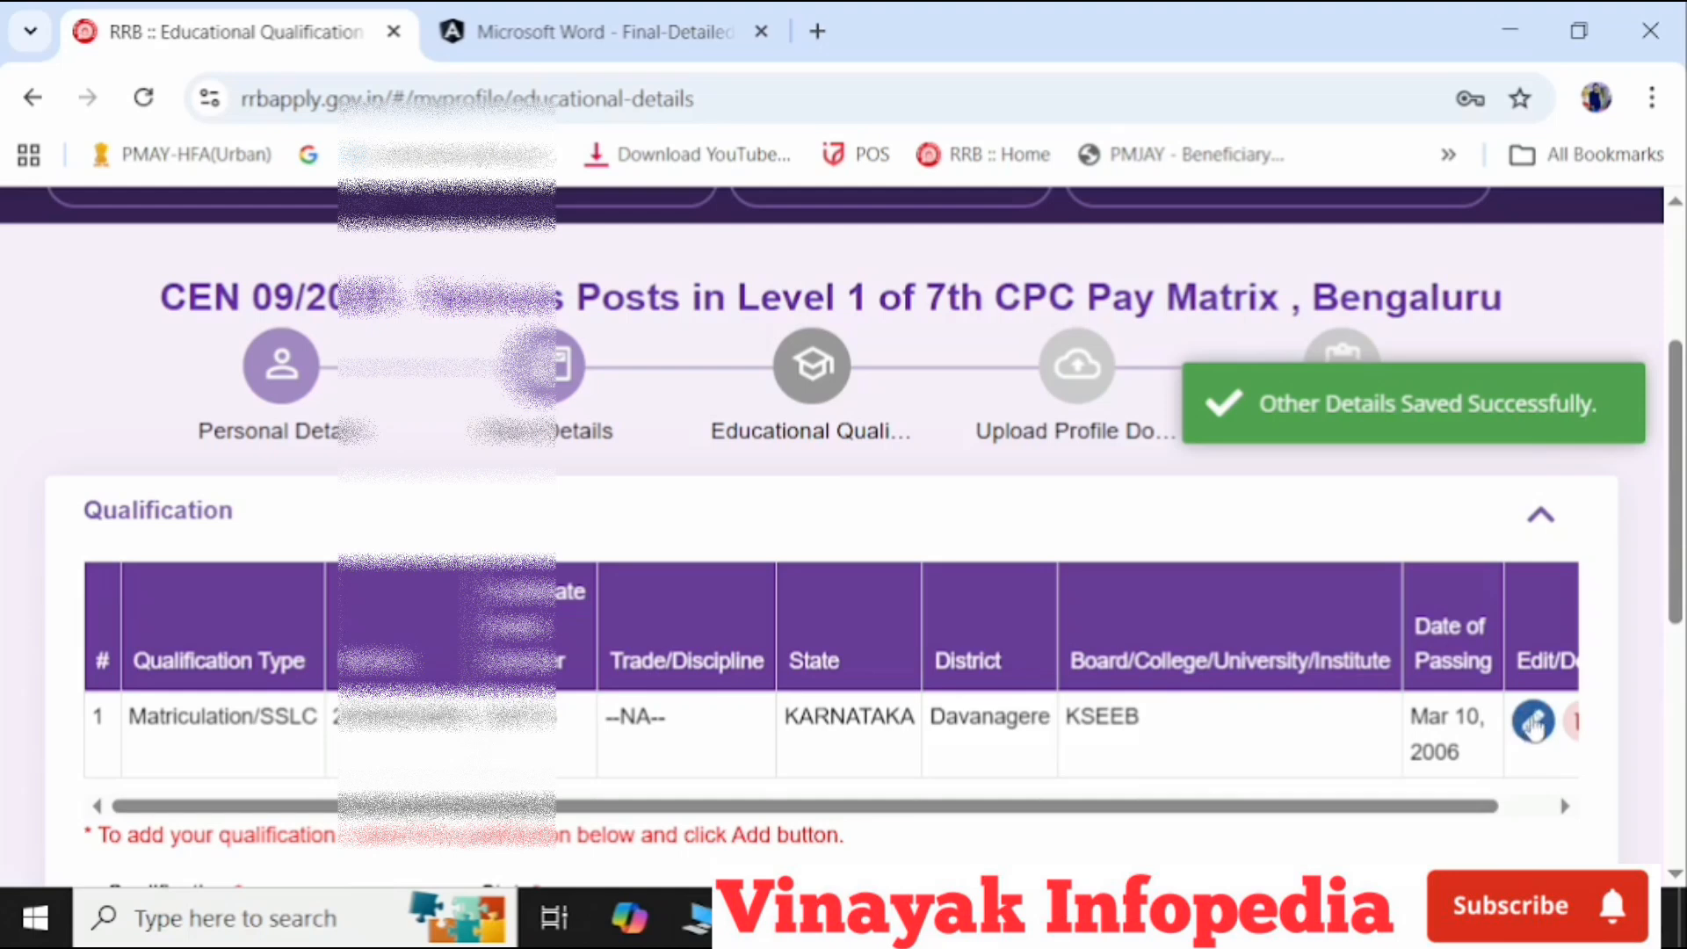
{"action": "scroll", "coordinate": [1171, 536], "scroll_direction": "down", "scroll_amount": 5}
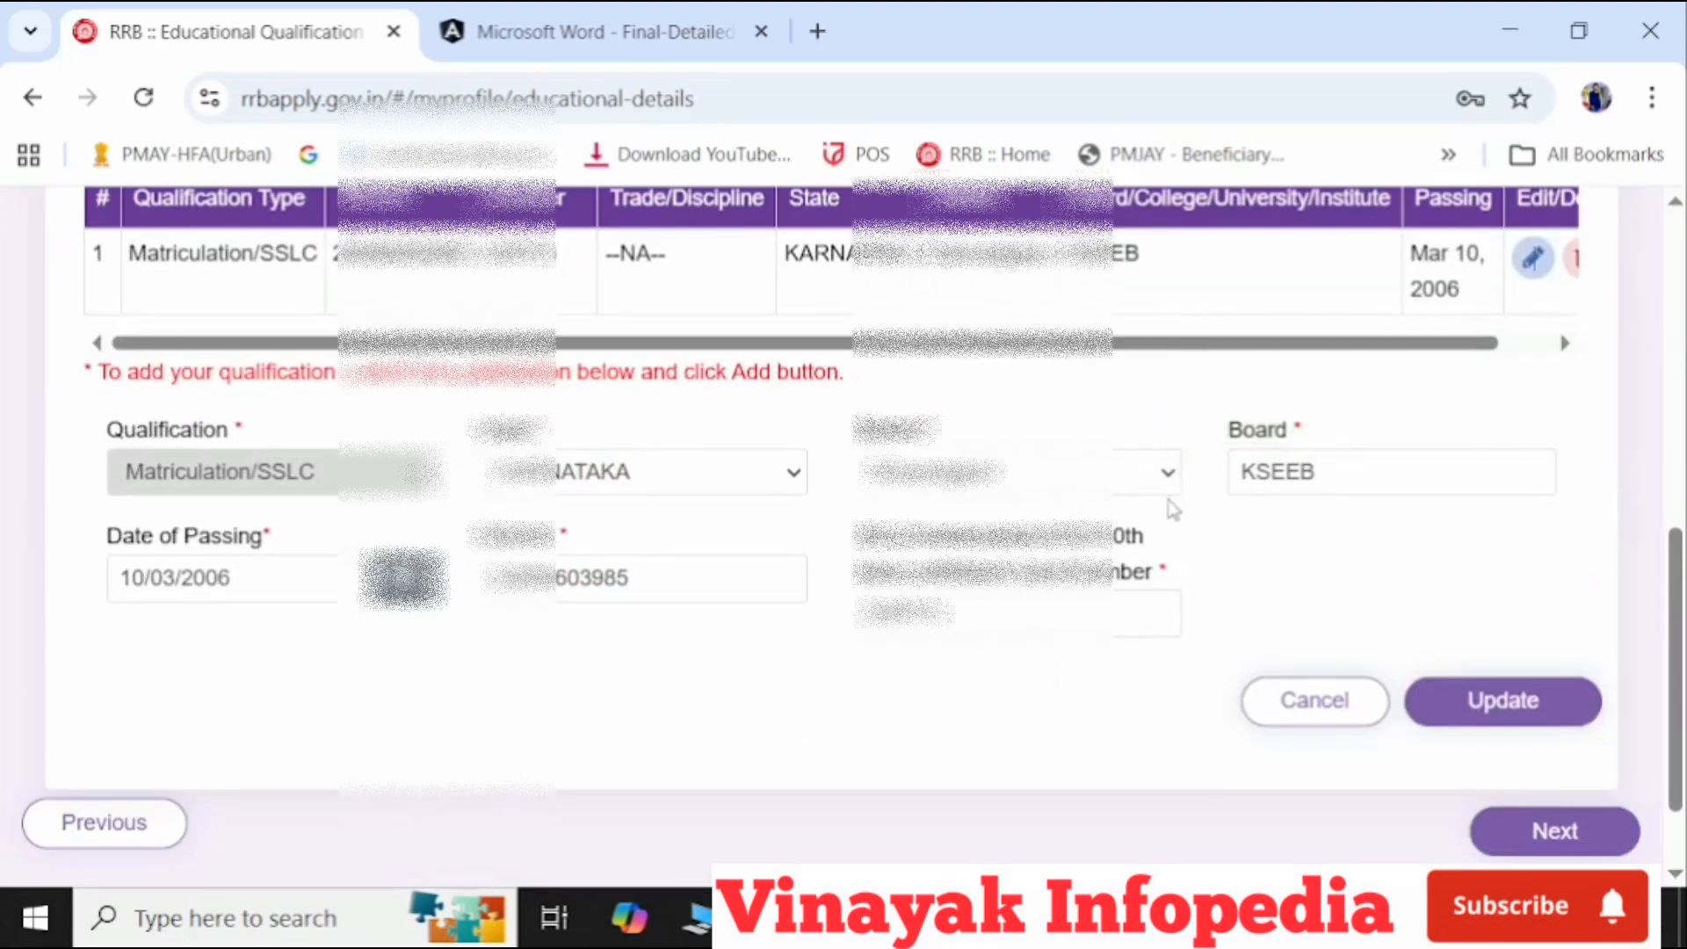
{"action": "scroll", "coordinate": [1170, 501], "scroll_direction": "down", "scroll_amount": 2}
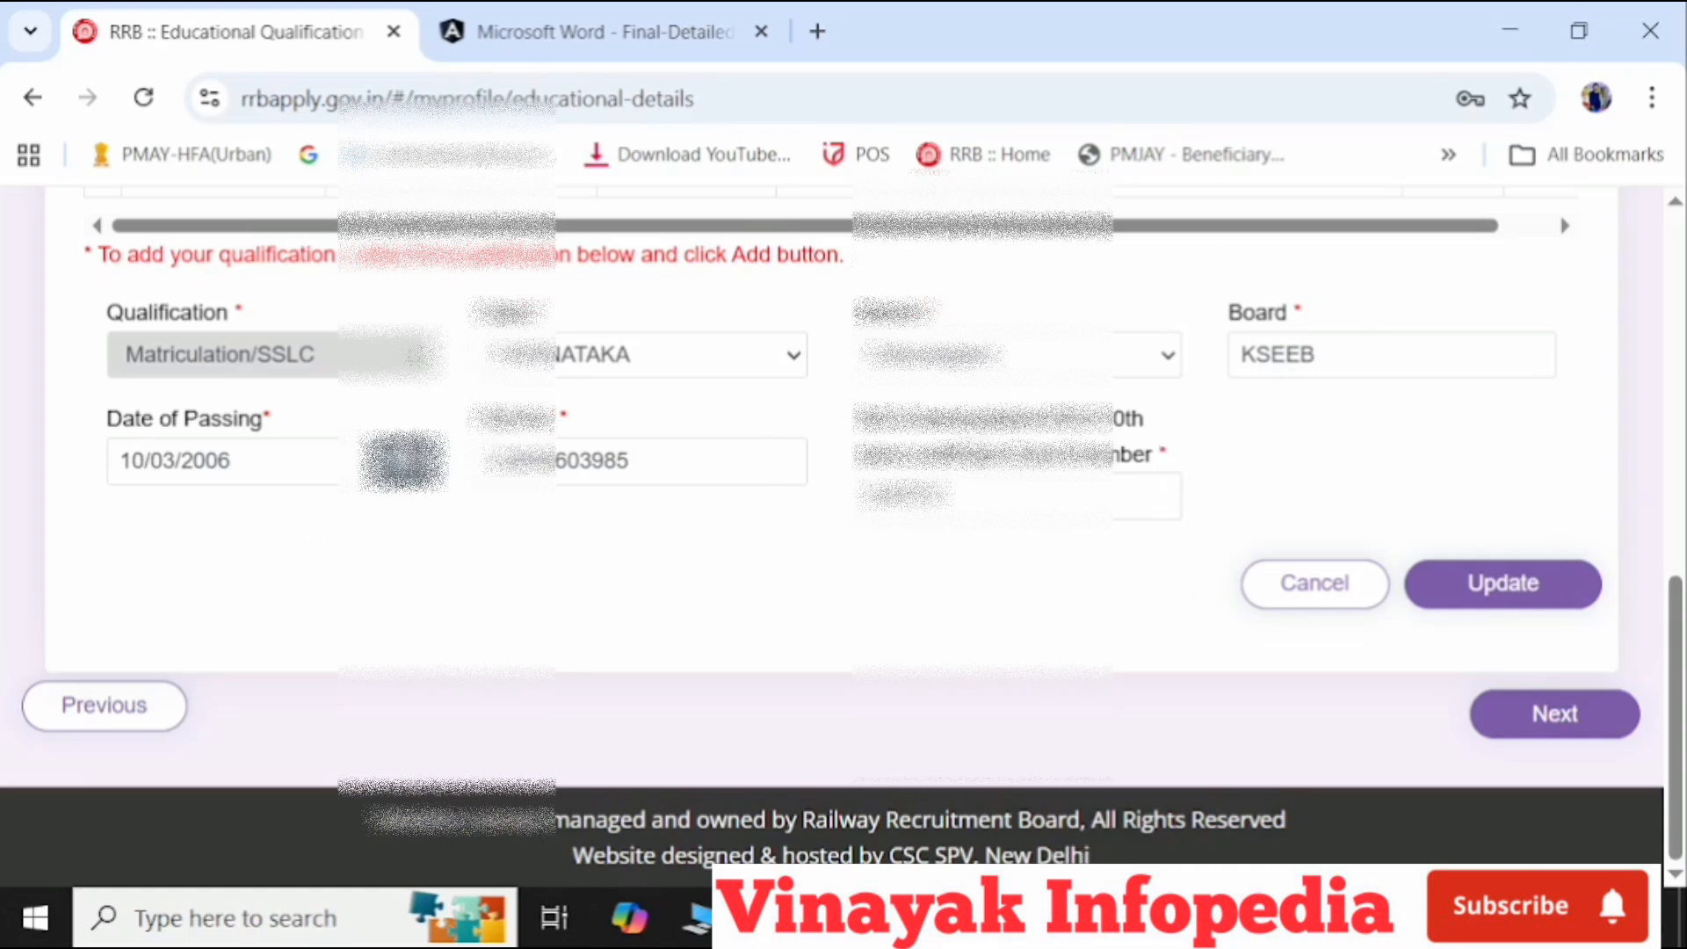
{"action": "left_click", "coordinate": [1473, 596]}
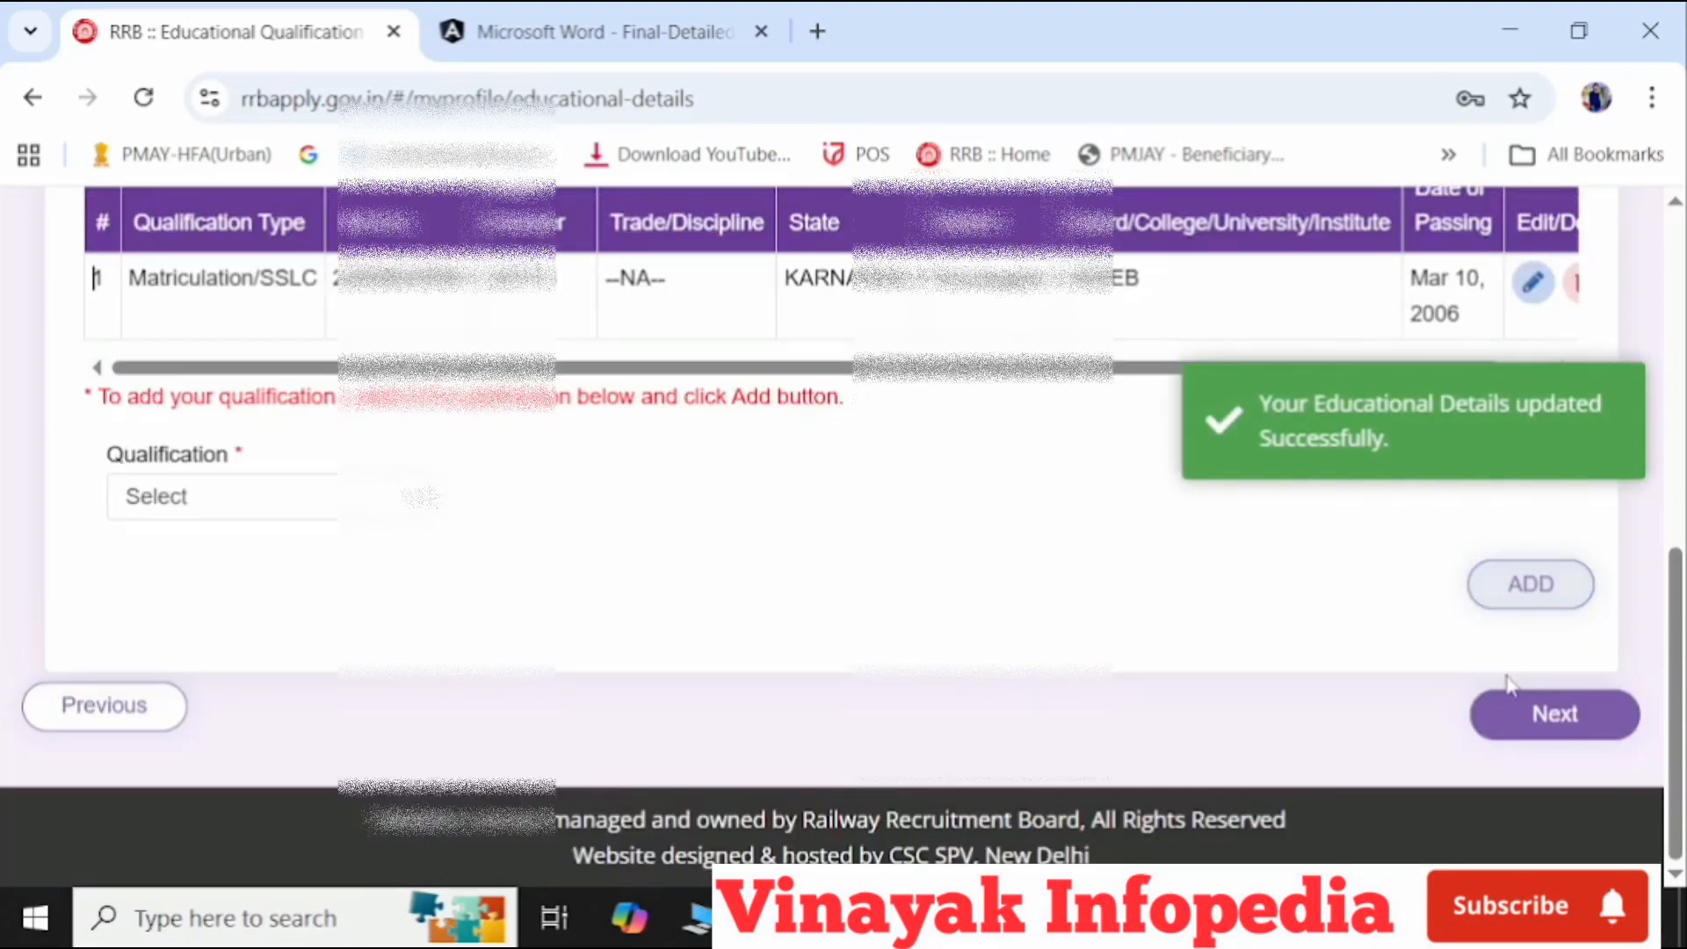
- Check the qualification options and the fields required for ITI and for NAC
{"action": "left_click", "coordinate": [415, 499]}
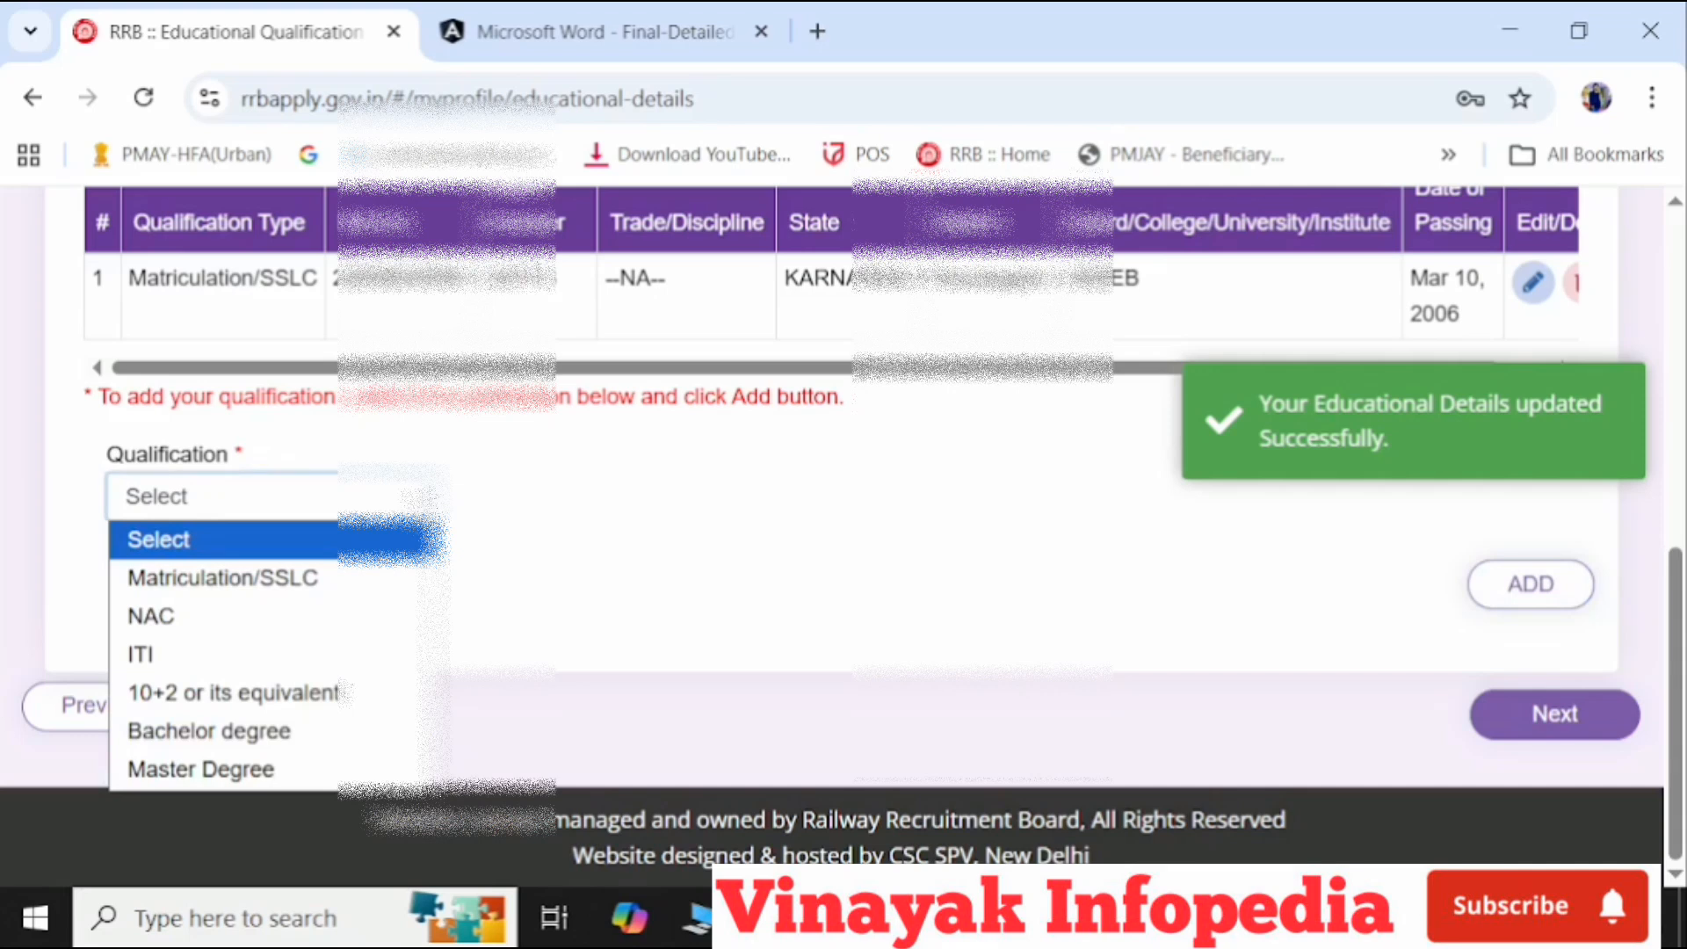
{"action": "left_click", "coordinate": [362, 655]}
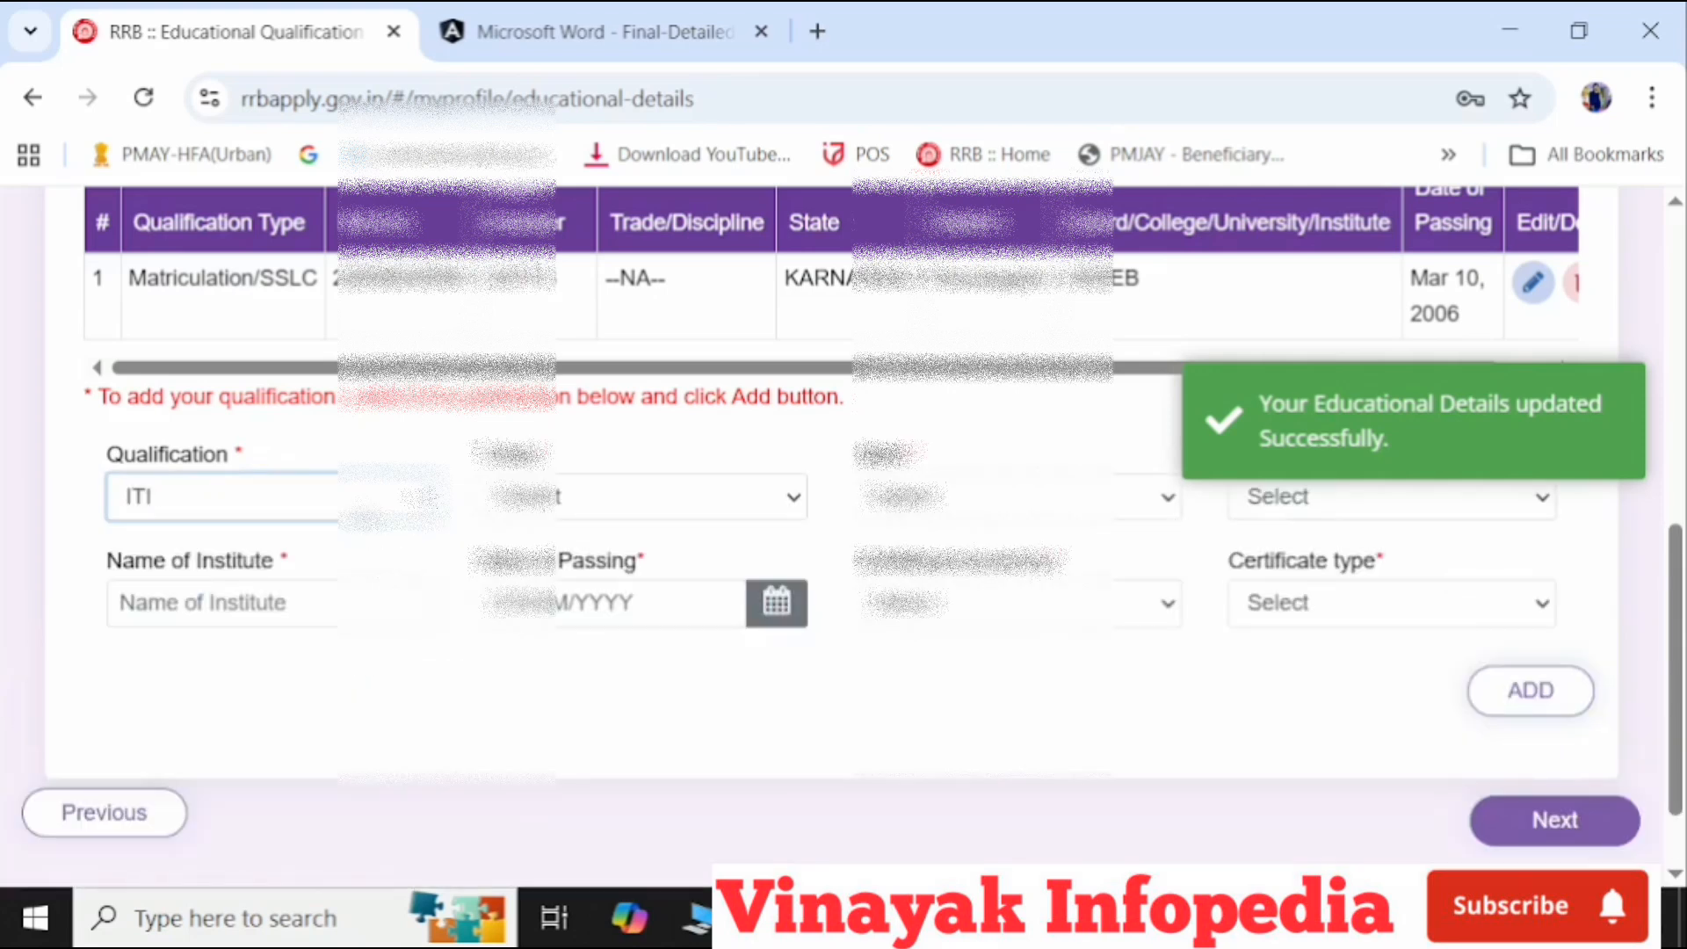
{"action": "left_click", "coordinate": [325, 497]}
{"action": "left_click", "coordinate": [327, 609]}
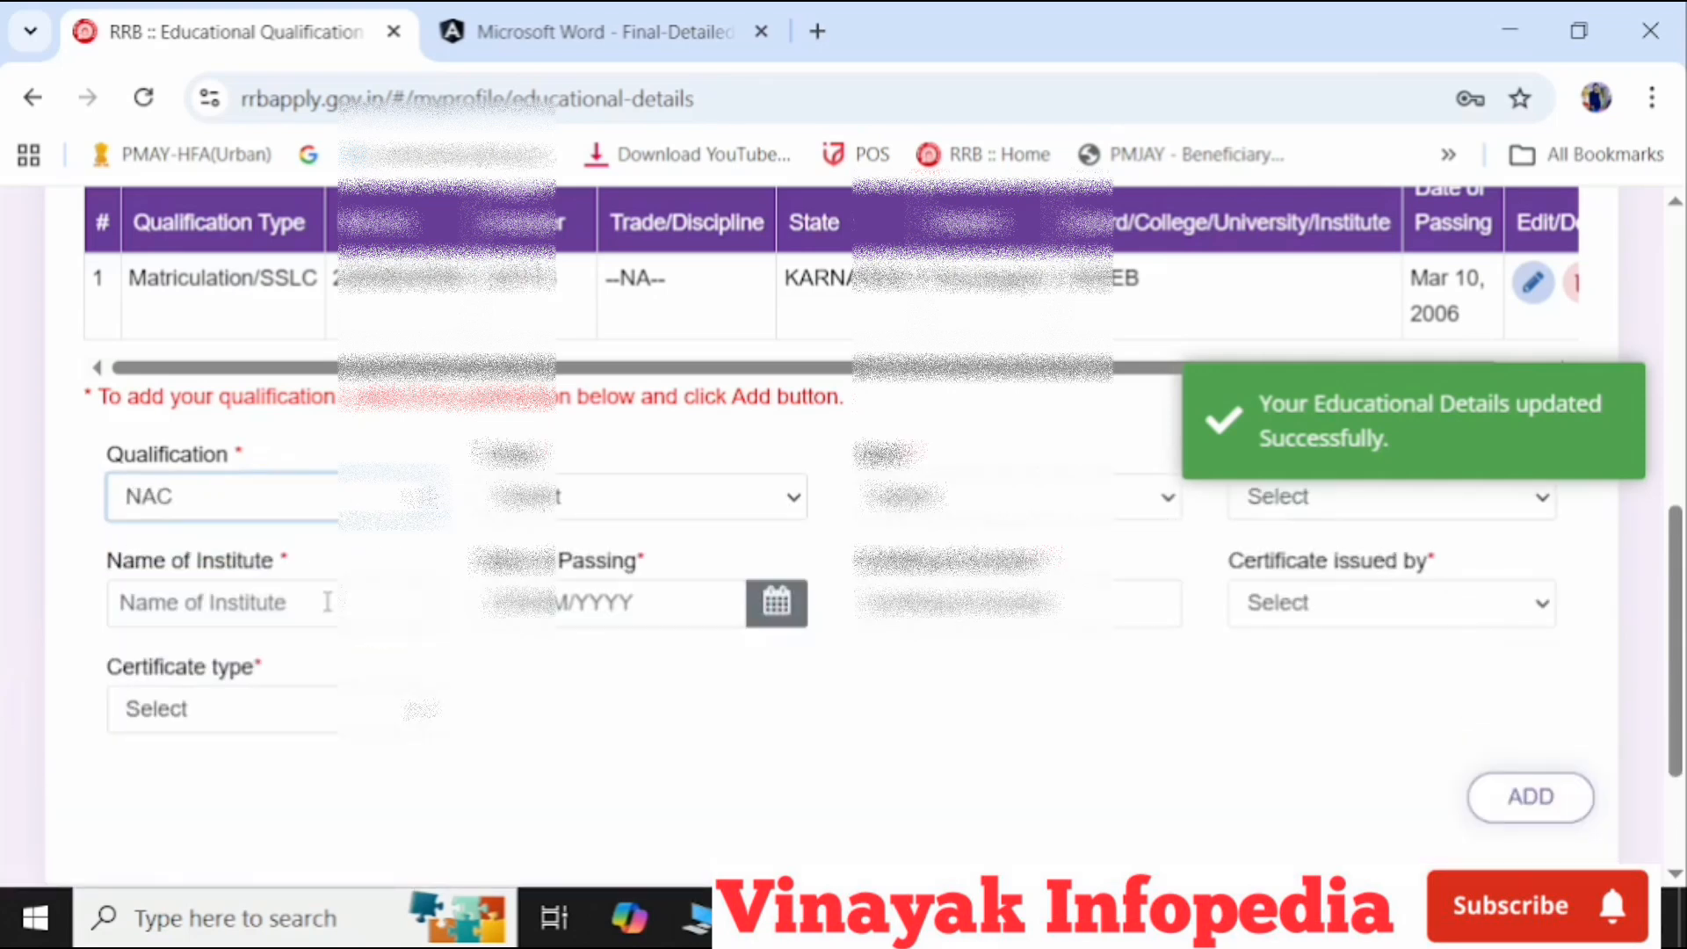
{"action": "left_click", "coordinate": [321, 498]}
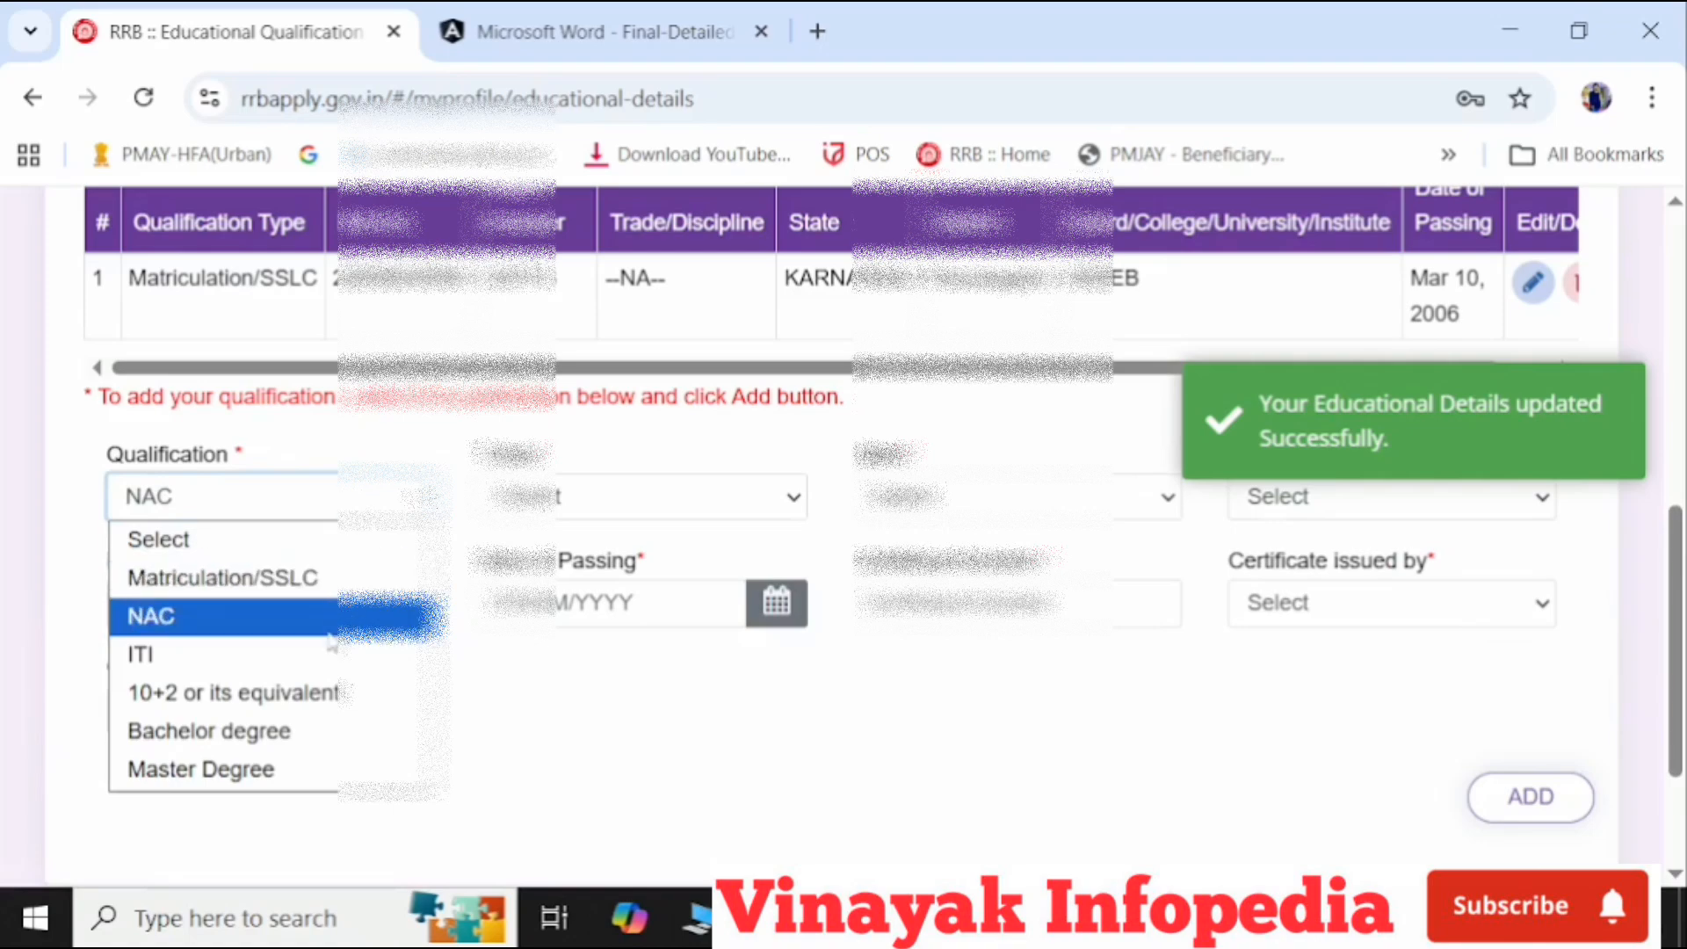
{"action": "left_click", "coordinate": [773, 828]}
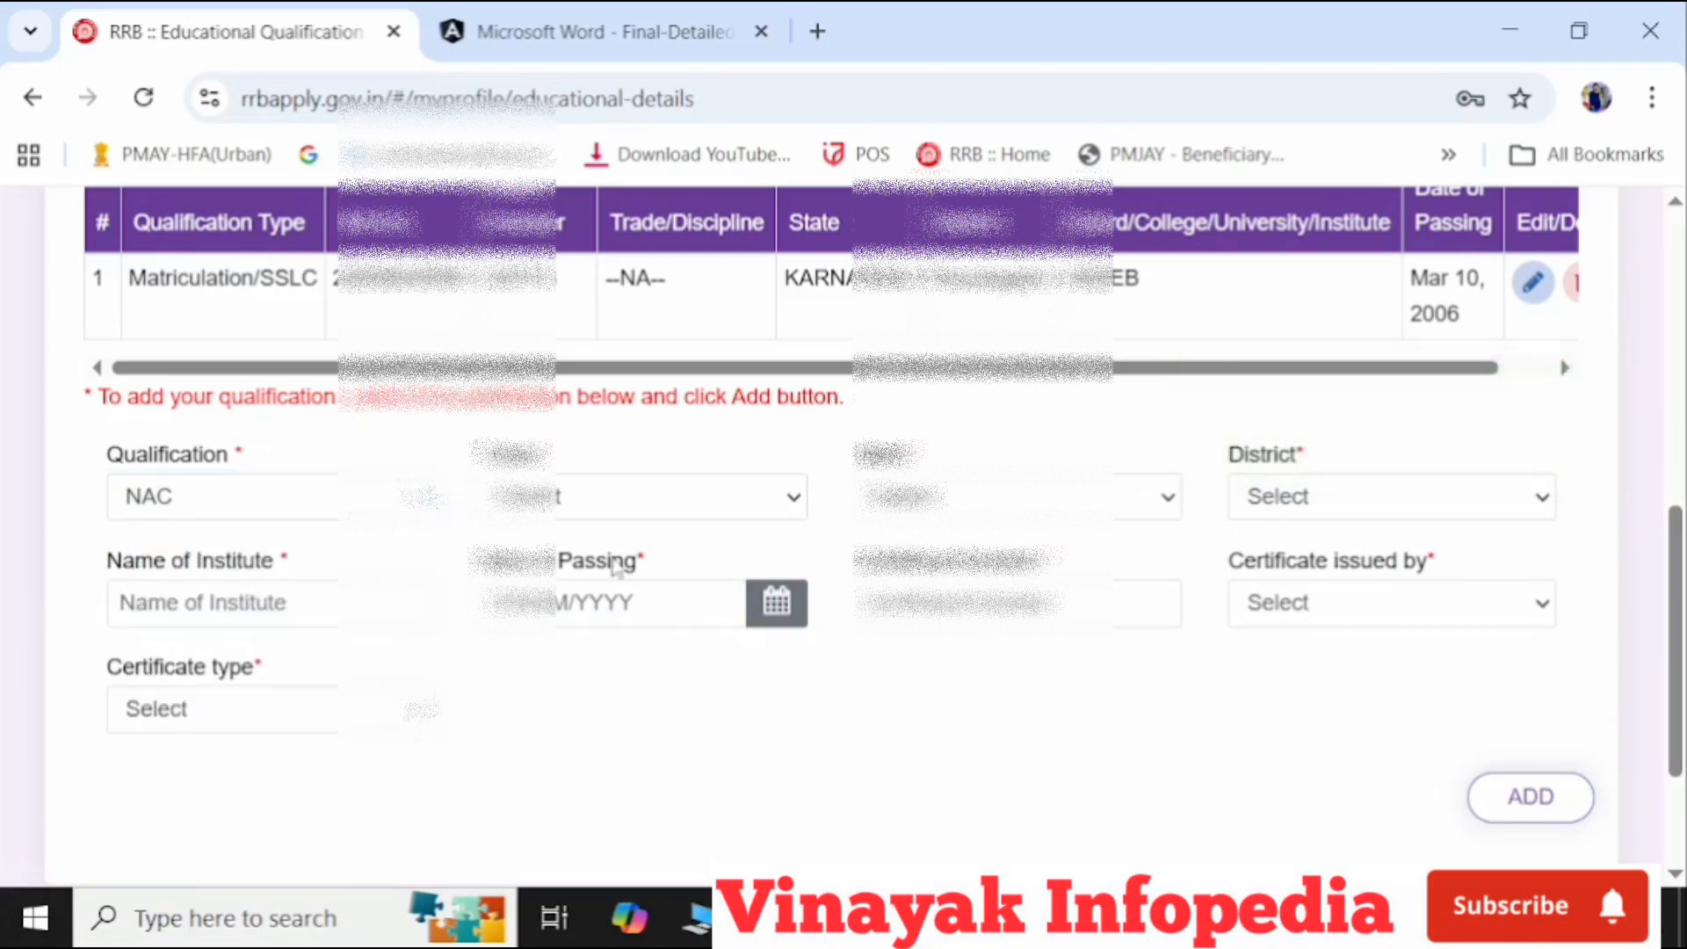
- Continue to the profile document upload stage without adding another qualification
{"action": "scroll", "coordinate": [1044, 735], "scroll_direction": "up", "scroll_amount": 1}
{"action": "scroll", "coordinate": [1044, 735], "scroll_direction": "down", "scroll_amount": 1}
{"action": "scroll", "coordinate": [1509, 802], "scroll_direction": "down", "scroll_amount": 3}
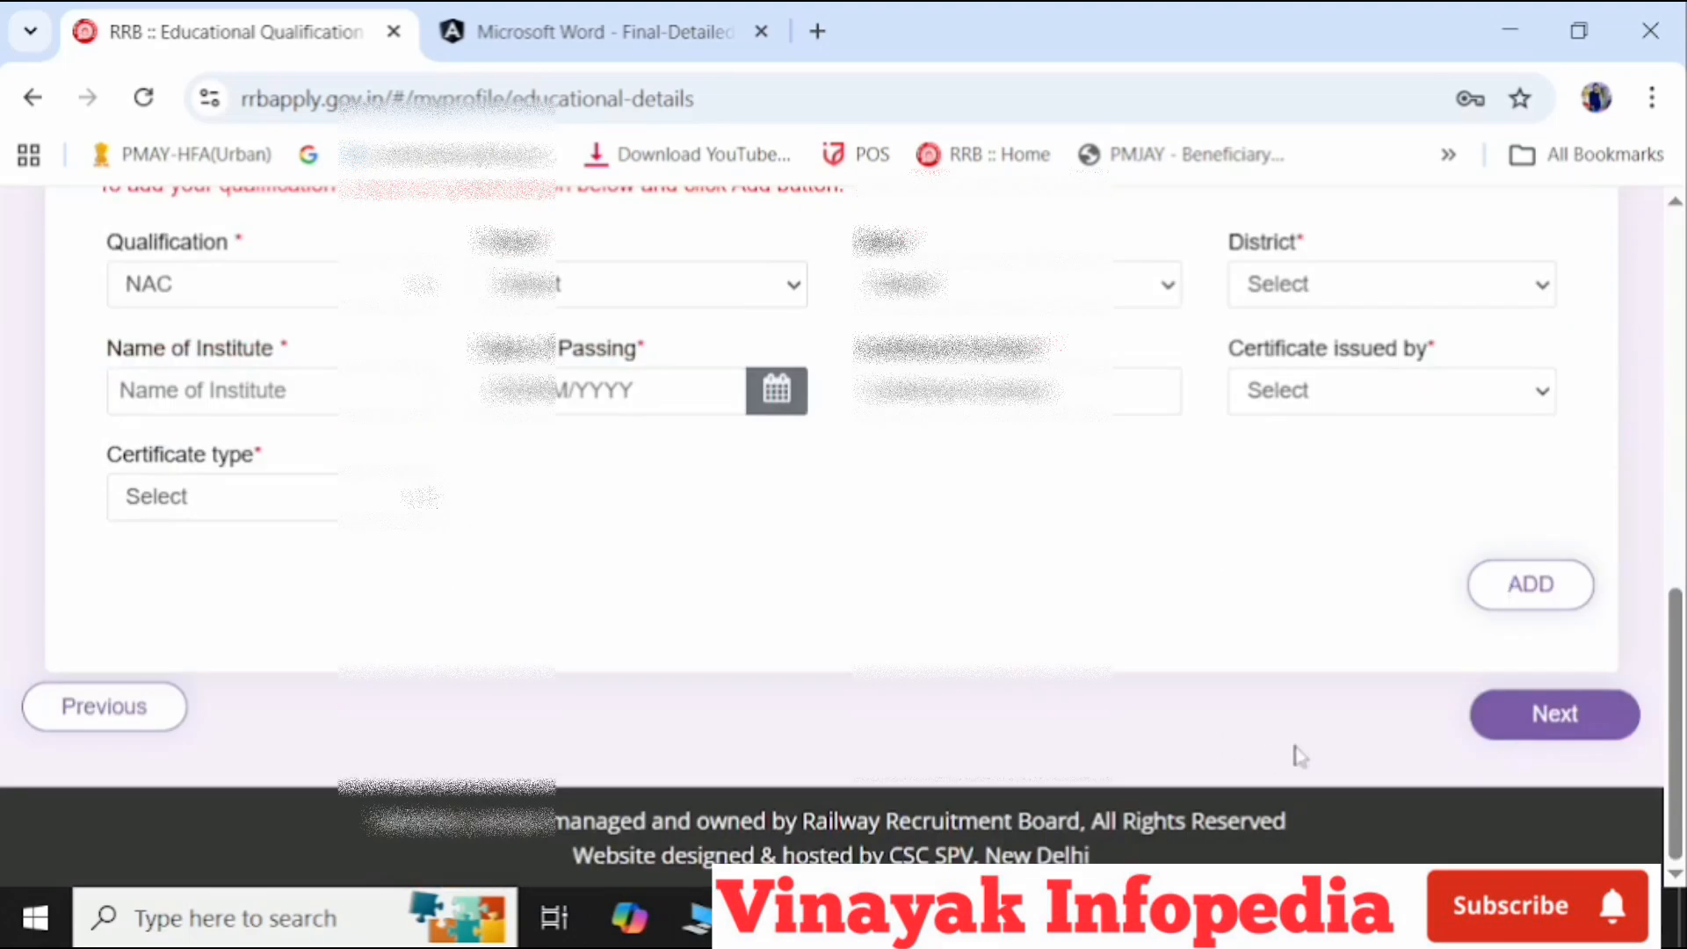
{"action": "left_click", "coordinate": [1506, 717]}
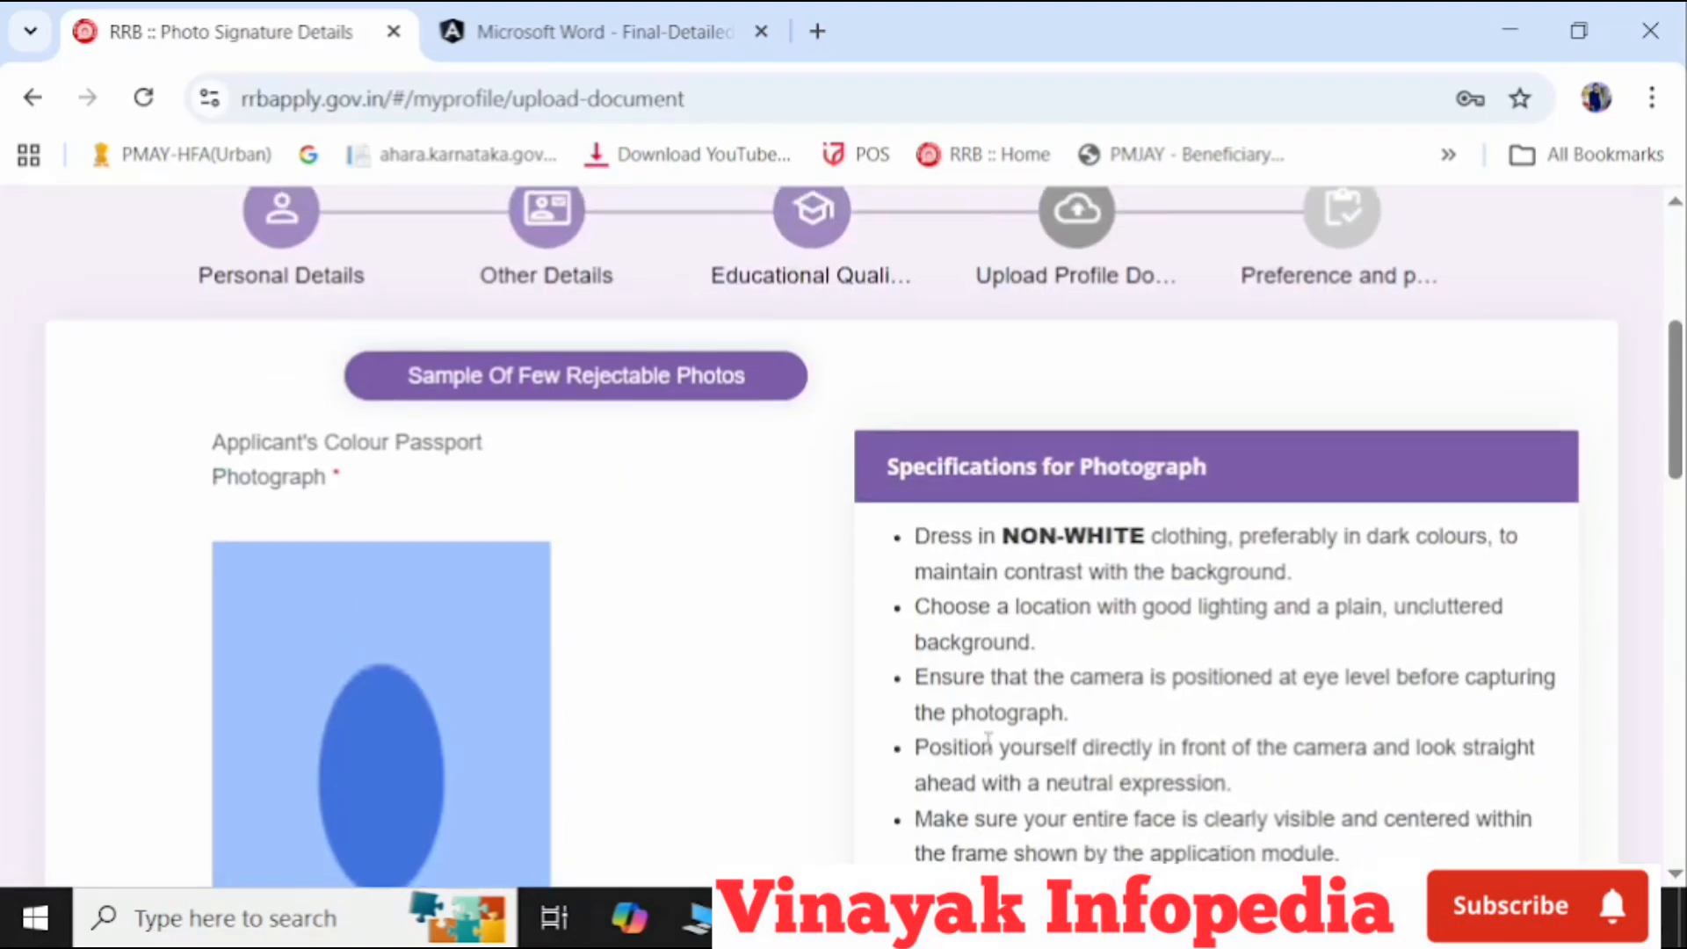
- Read the specifications for the applicant's photograph, including clothing, background, face position and rejection rules
{"action": "scroll", "coordinate": [986, 742], "scroll_direction": "up", "scroll_amount": 10}
{"action": "scroll", "coordinate": [986, 742], "scroll_direction": "down", "scroll_amount": 2}
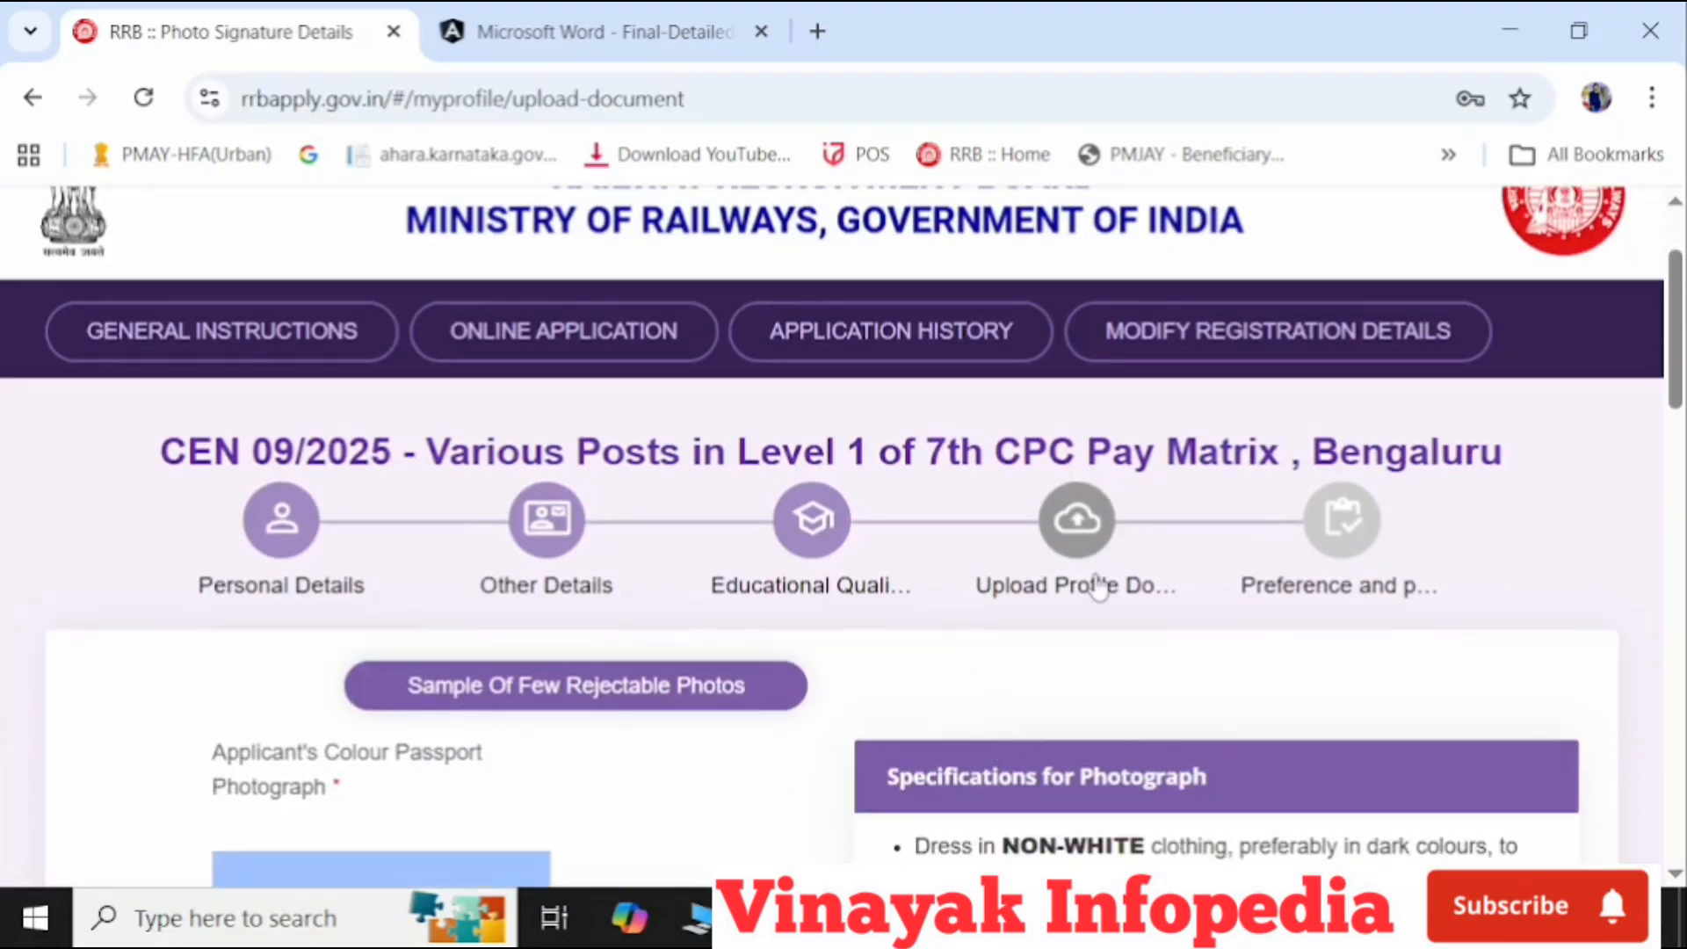
{"action": "scroll", "coordinate": [1149, 634], "scroll_direction": "down", "scroll_amount": 4}
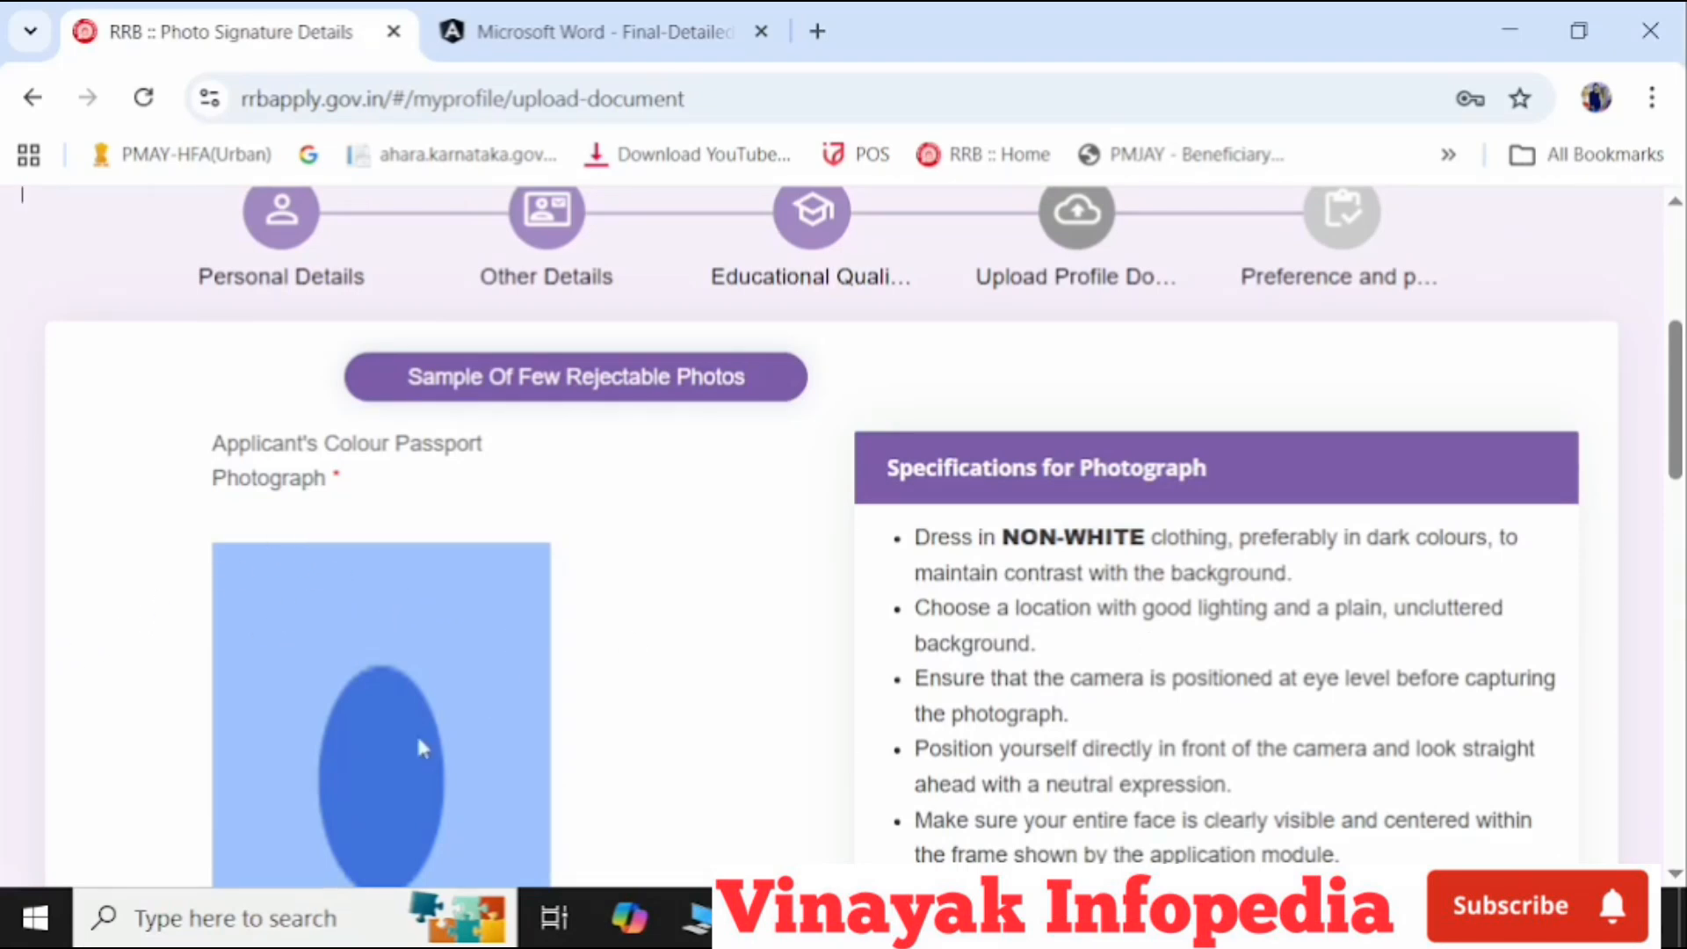
{"action": "scroll", "coordinate": [417, 742], "scroll_direction": "down", "scroll_amount": 3}
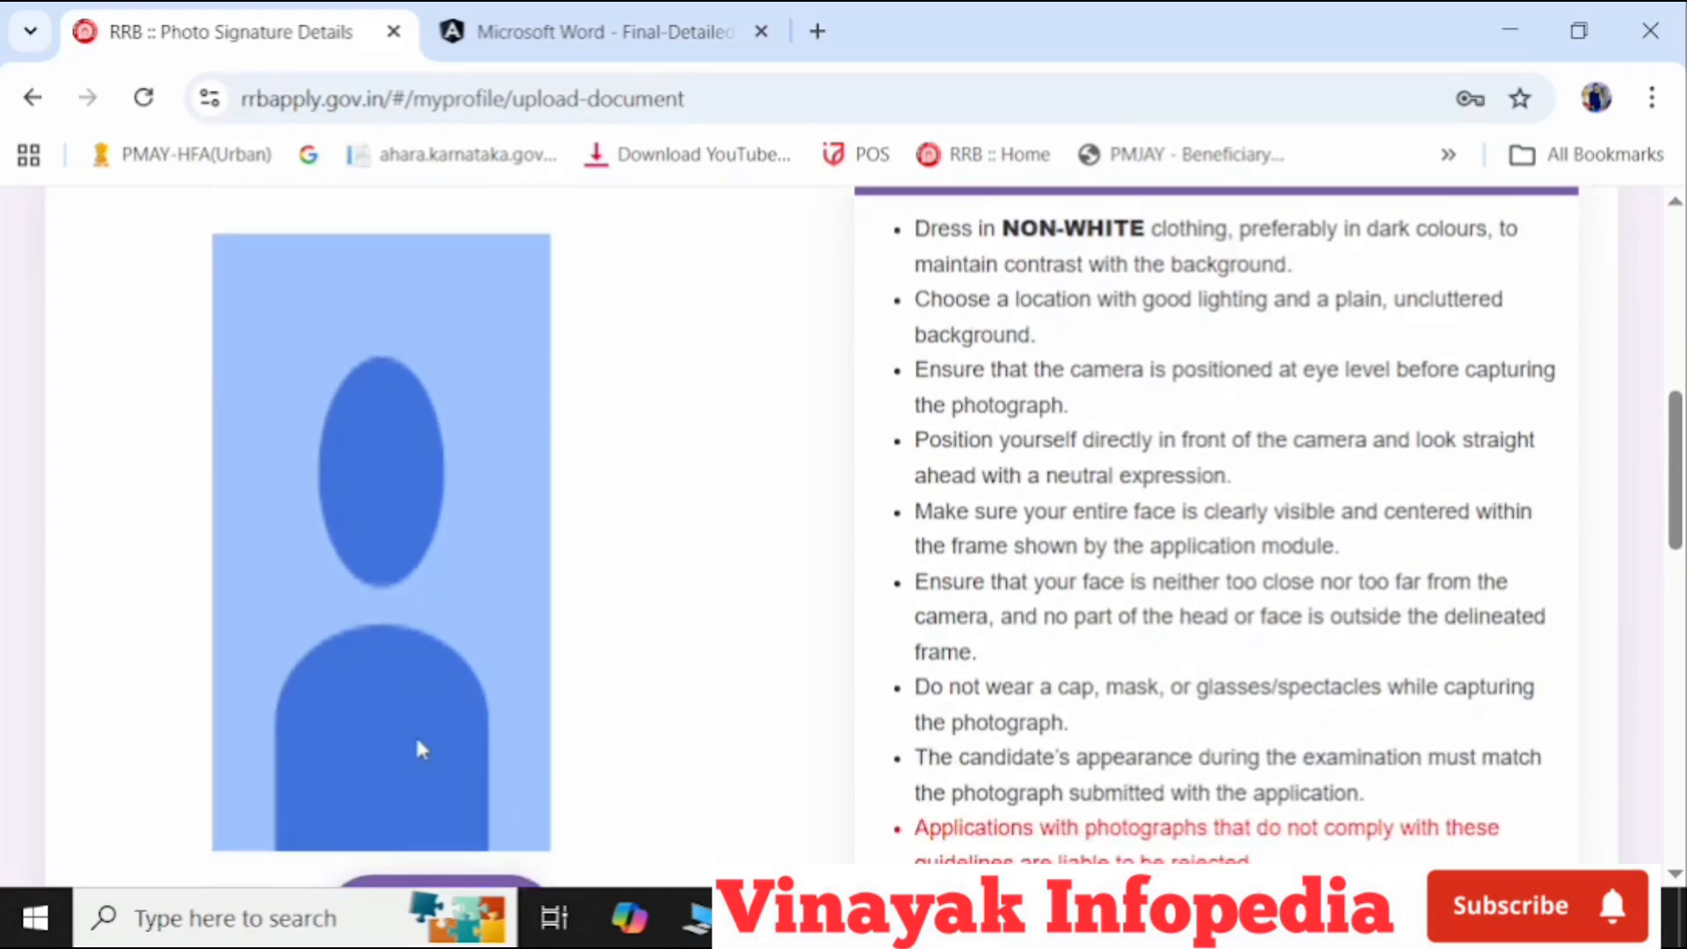
{"action": "scroll", "coordinate": [421, 748], "scroll_direction": "down", "scroll_amount": 2}
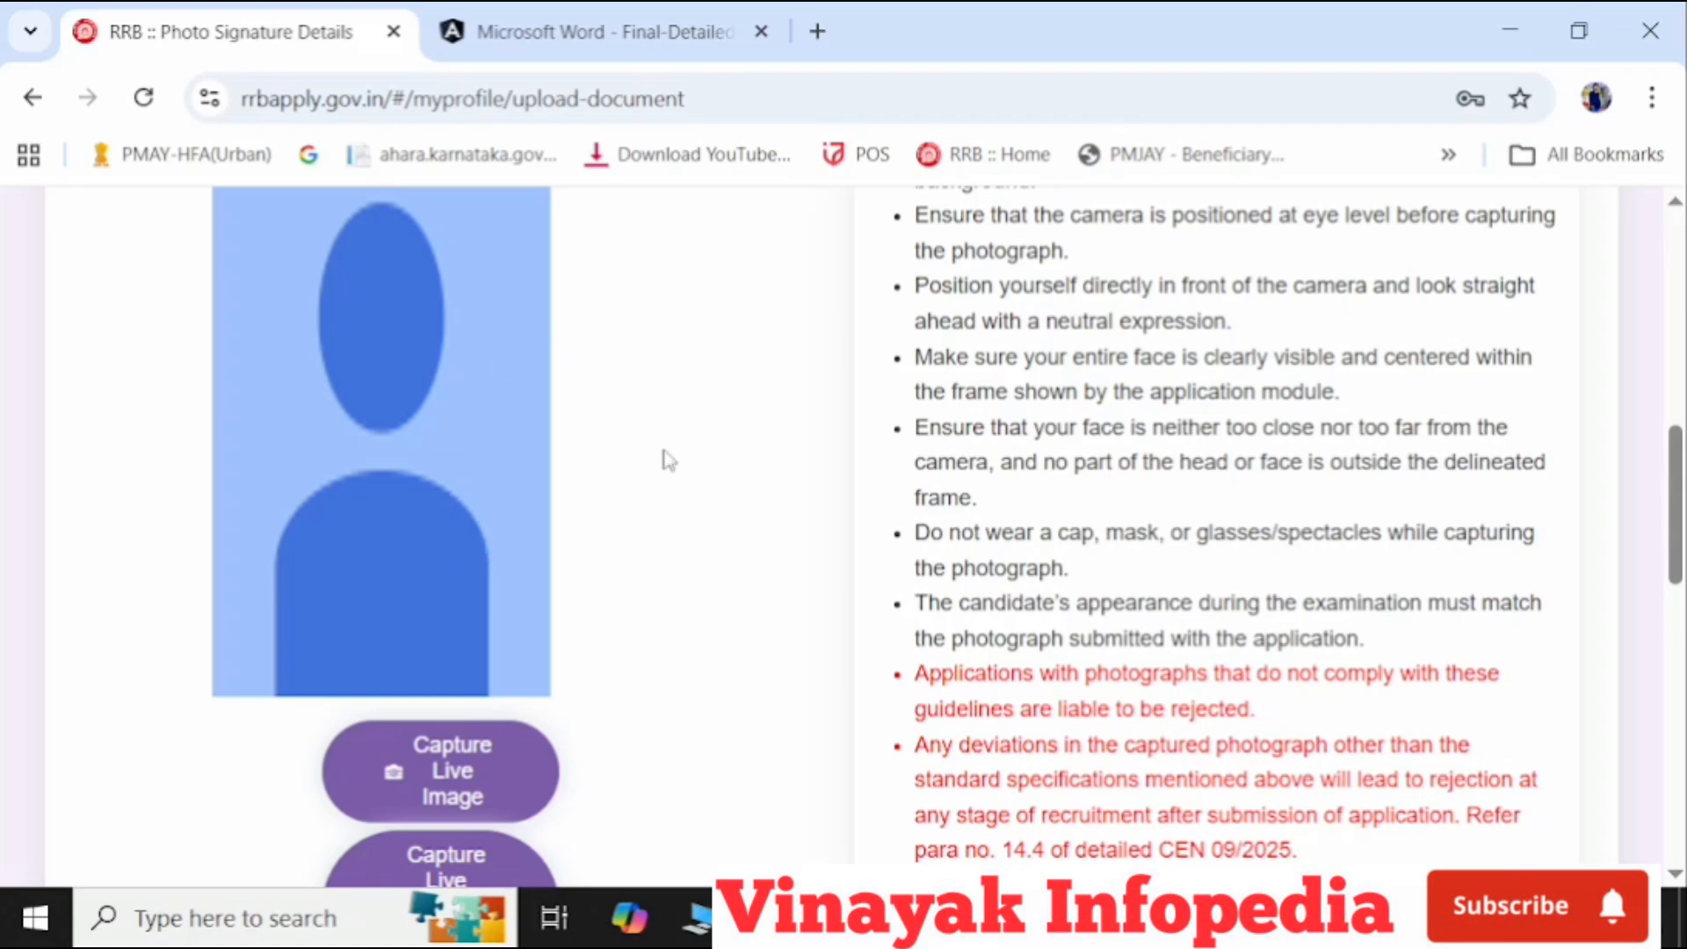
{"action": "scroll", "coordinate": [820, 508], "scroll_direction": "up", "scroll_amount": 2}
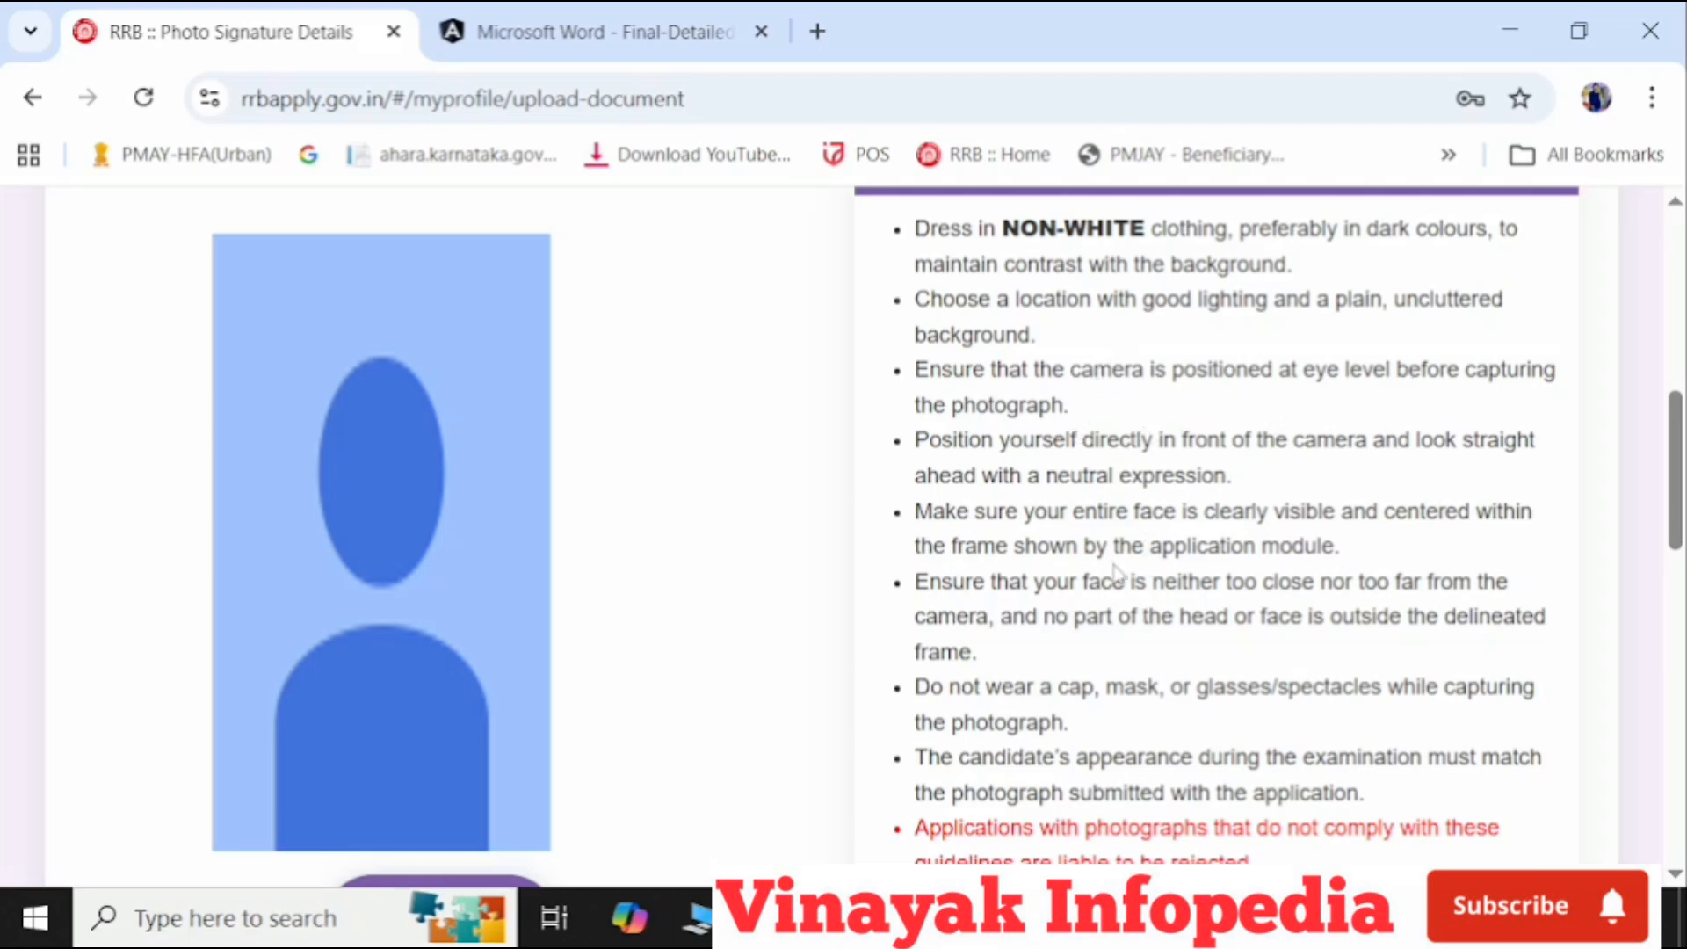
{"action": "scroll", "coordinate": [1122, 577], "scroll_direction": "down", "scroll_amount": 2}
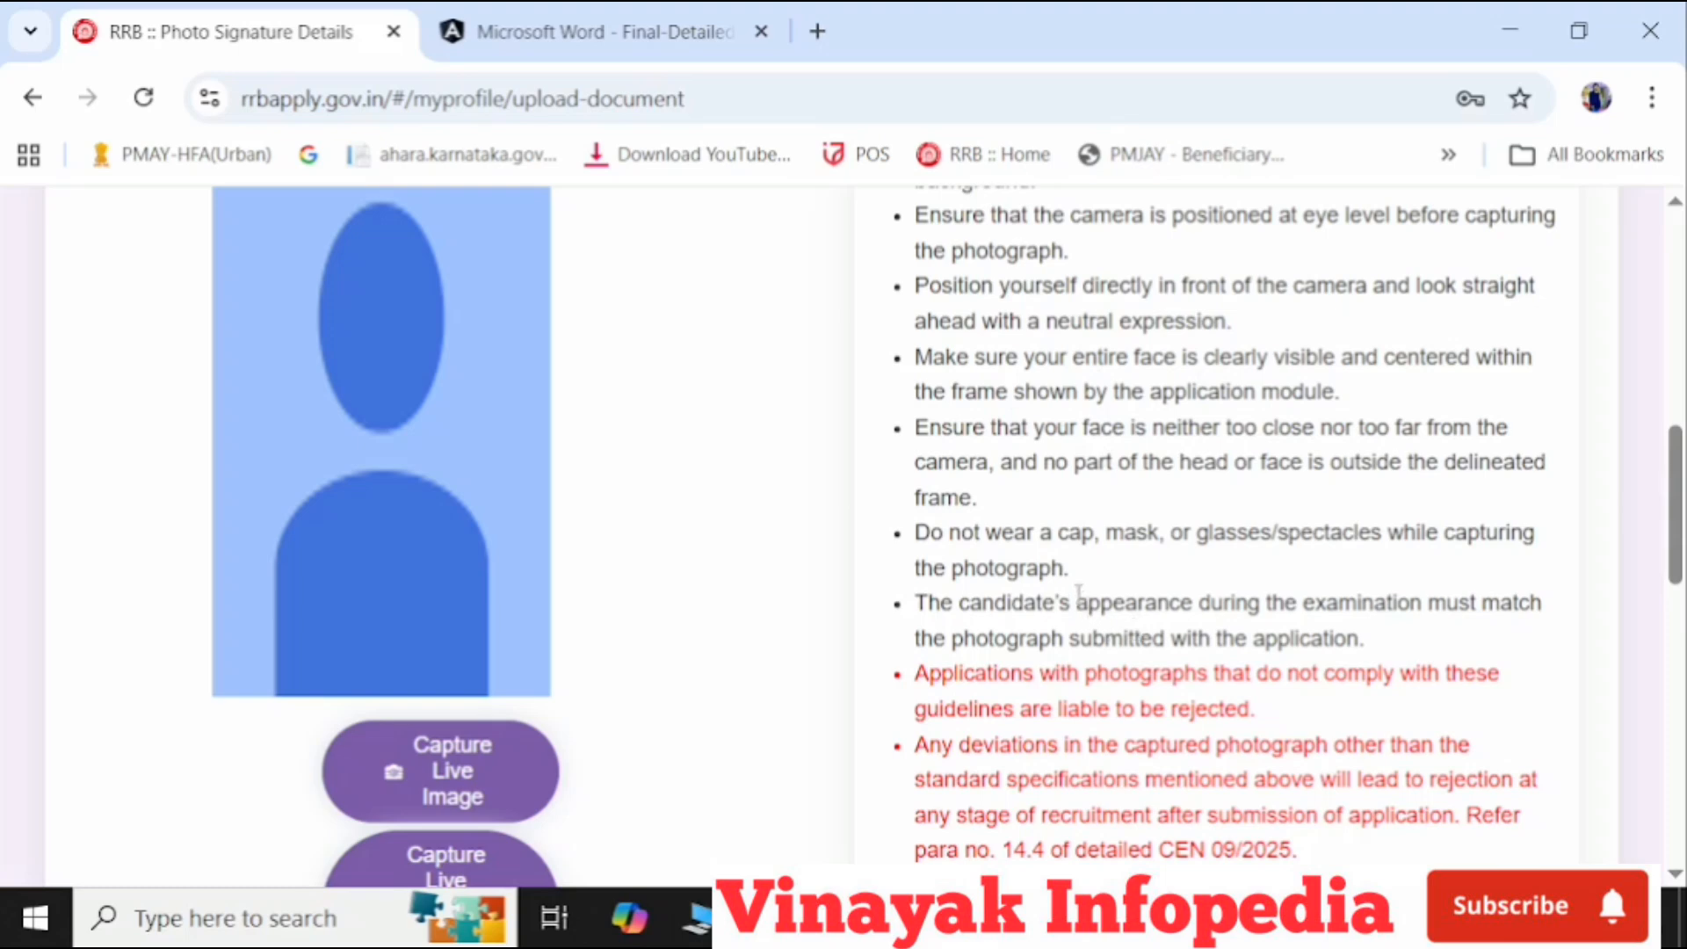
{"action": "scroll", "coordinate": [988, 591], "scroll_direction": "up", "scroll_amount": 5}
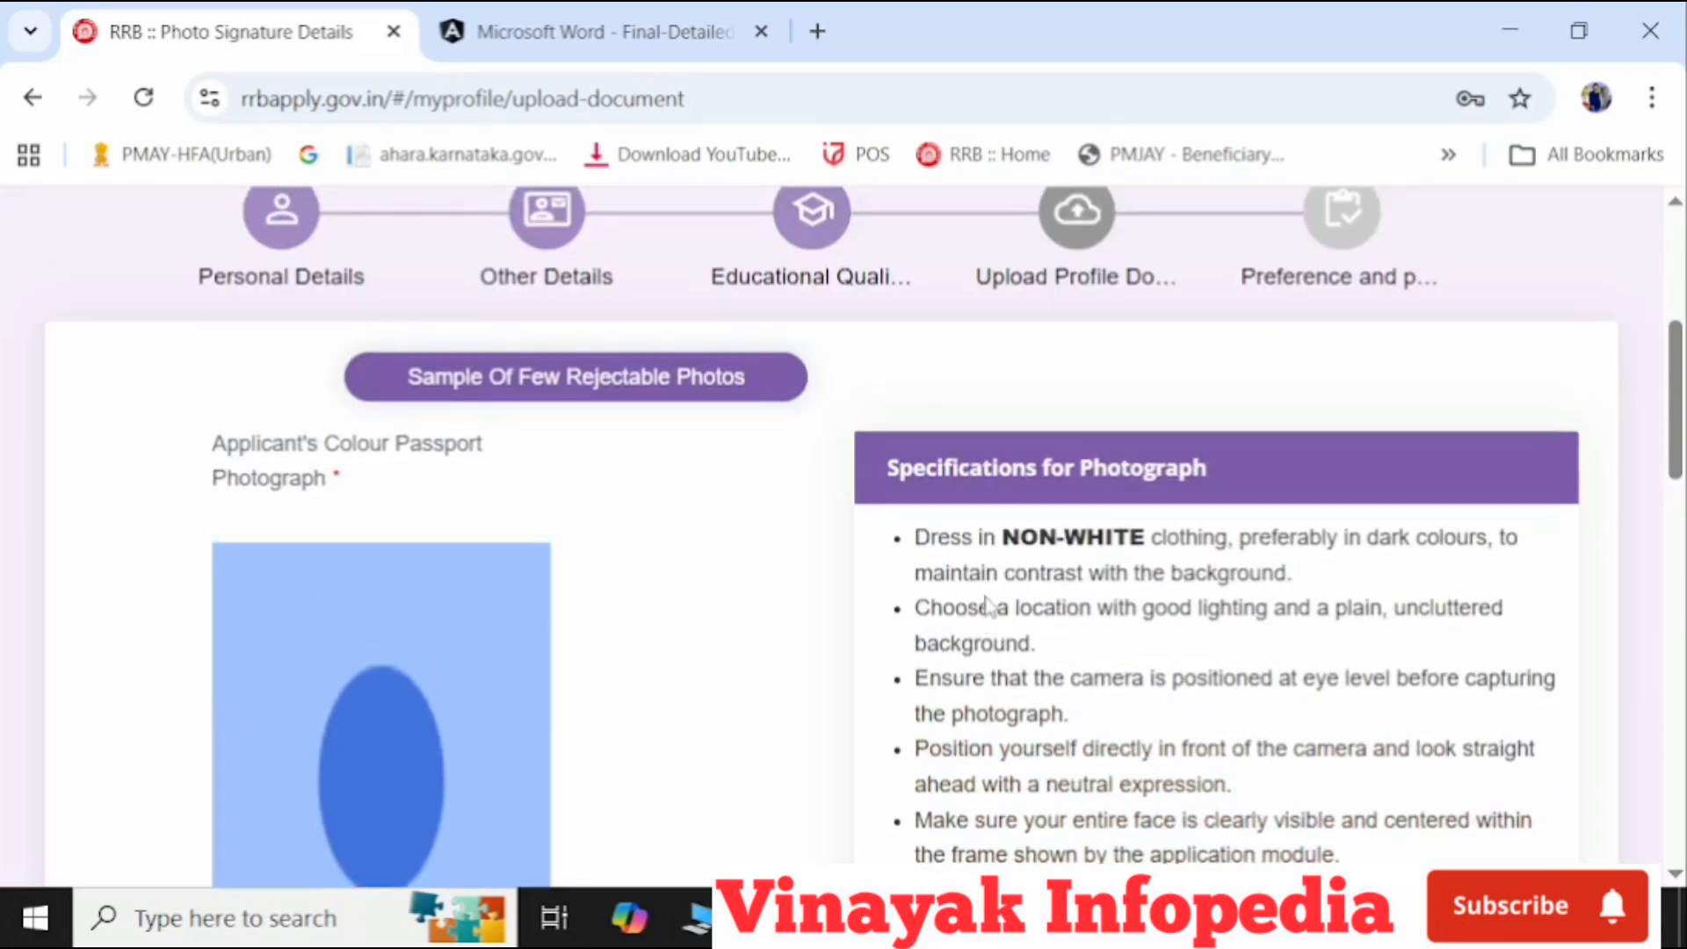
- View the samples of rejectable photos and the acceptable example, and close the samples
{"action": "left_click", "coordinate": [569, 377]}
{"action": "scroll", "coordinate": [615, 530], "scroll_direction": "down", "scroll_amount": 2}
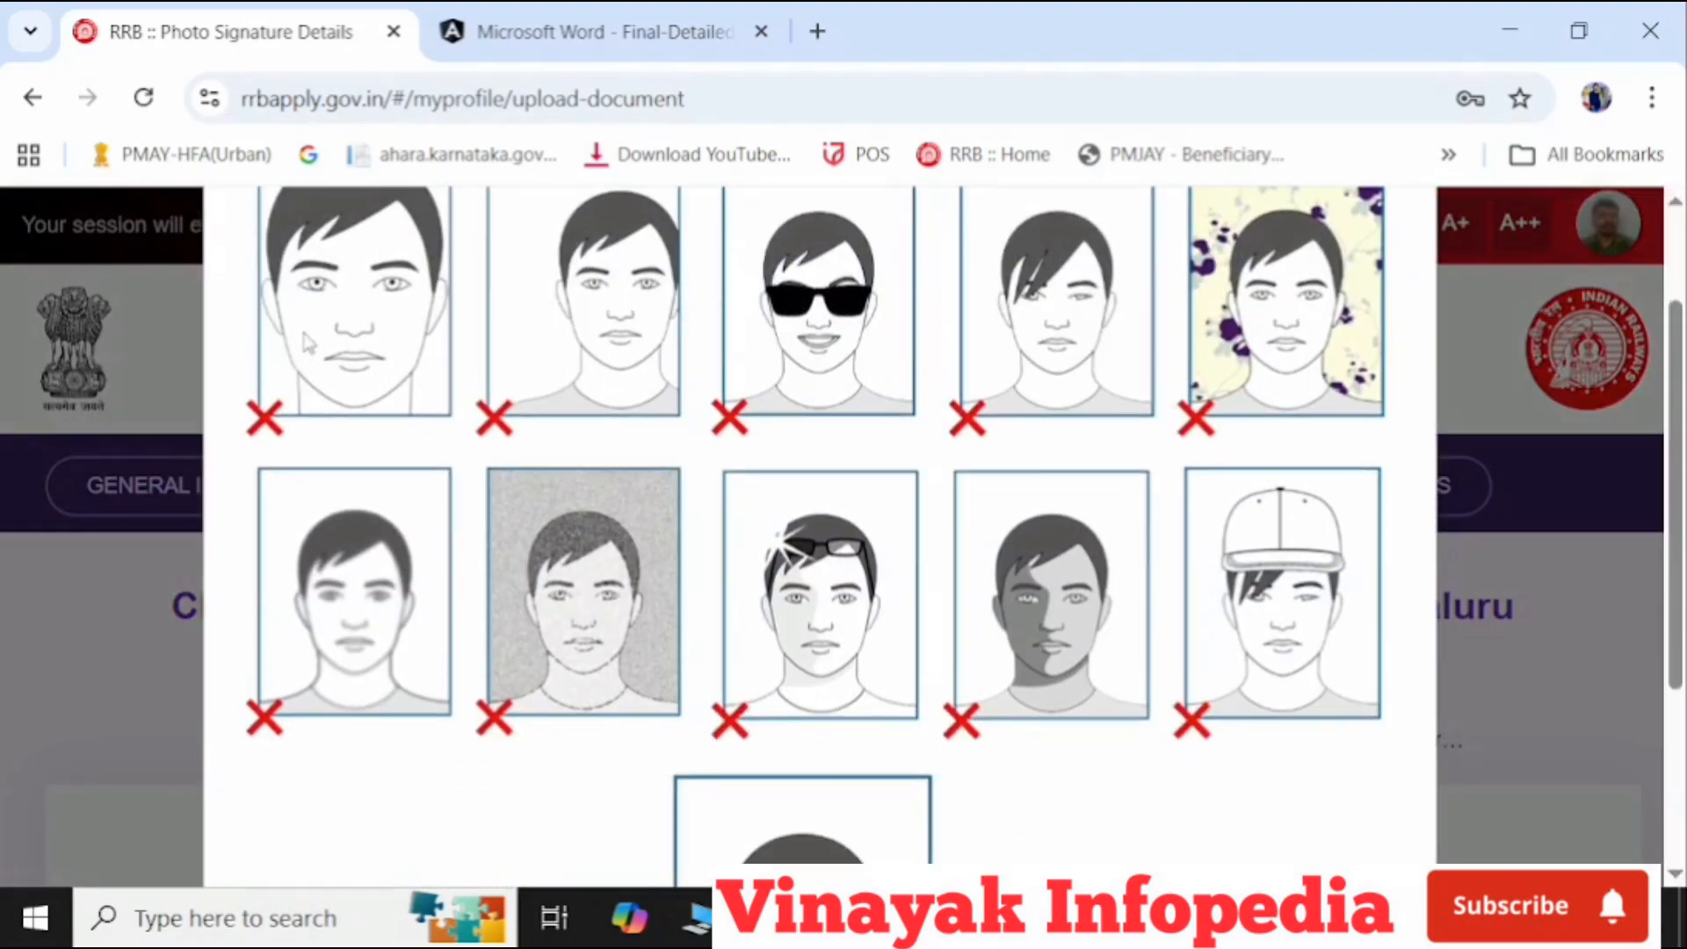
{"action": "scroll", "coordinate": [310, 356], "scroll_direction": "up", "scroll_amount": 2}
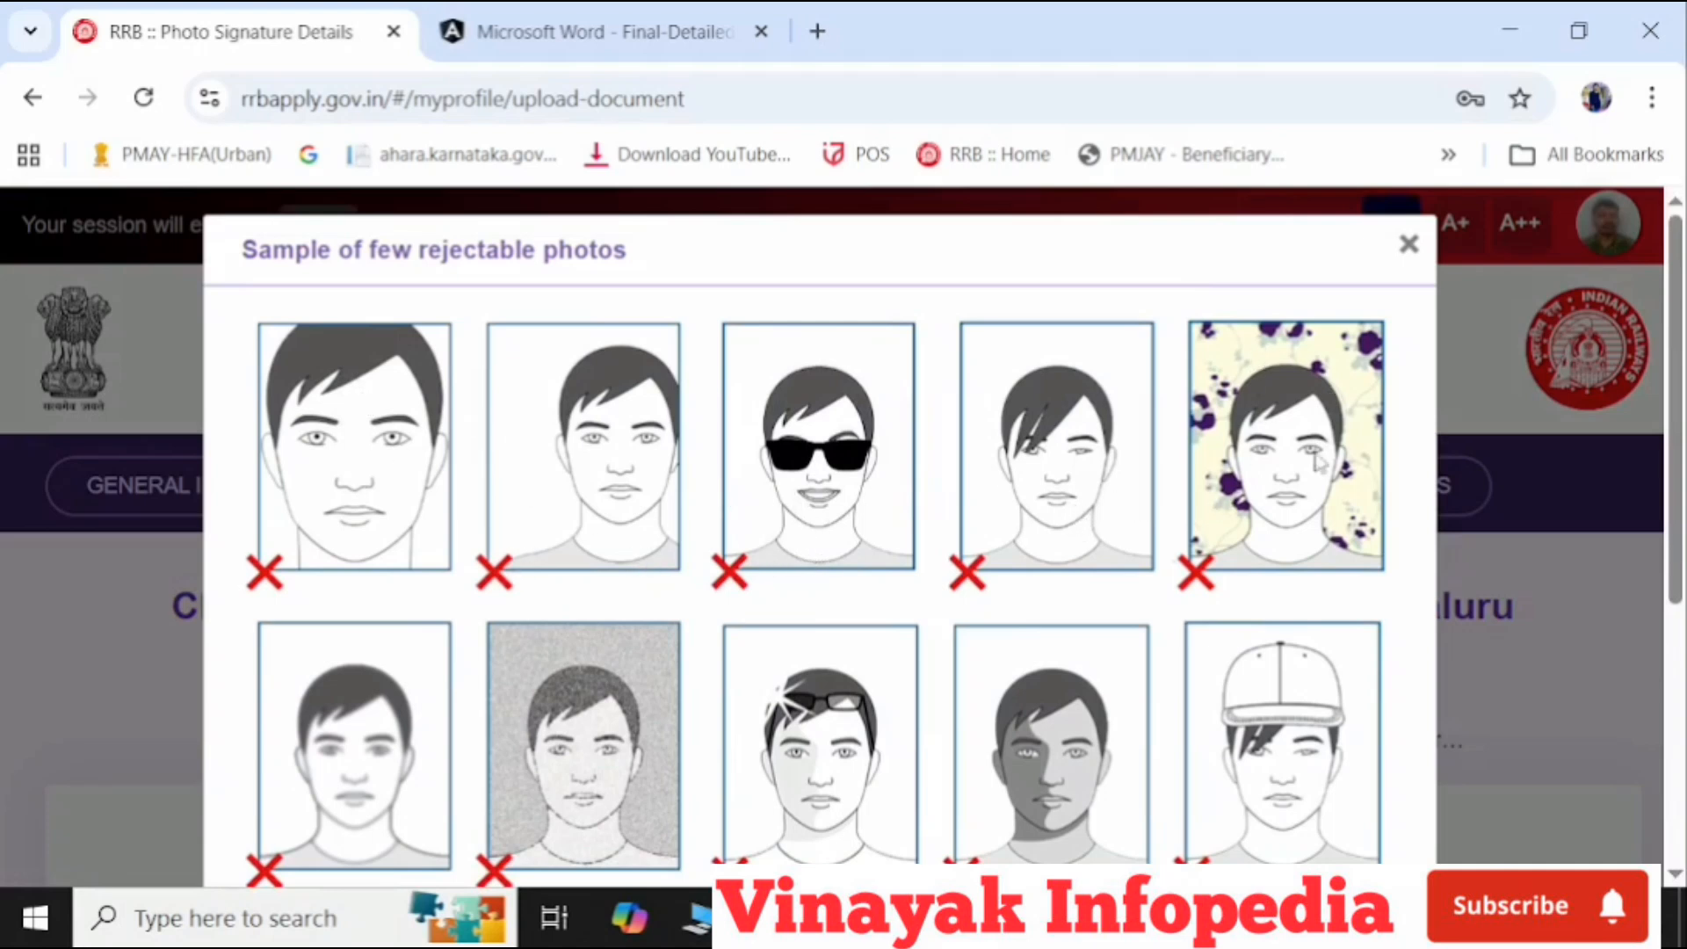
{"action": "scroll", "coordinate": [1132, 661], "scroll_direction": "down", "scroll_amount": 2}
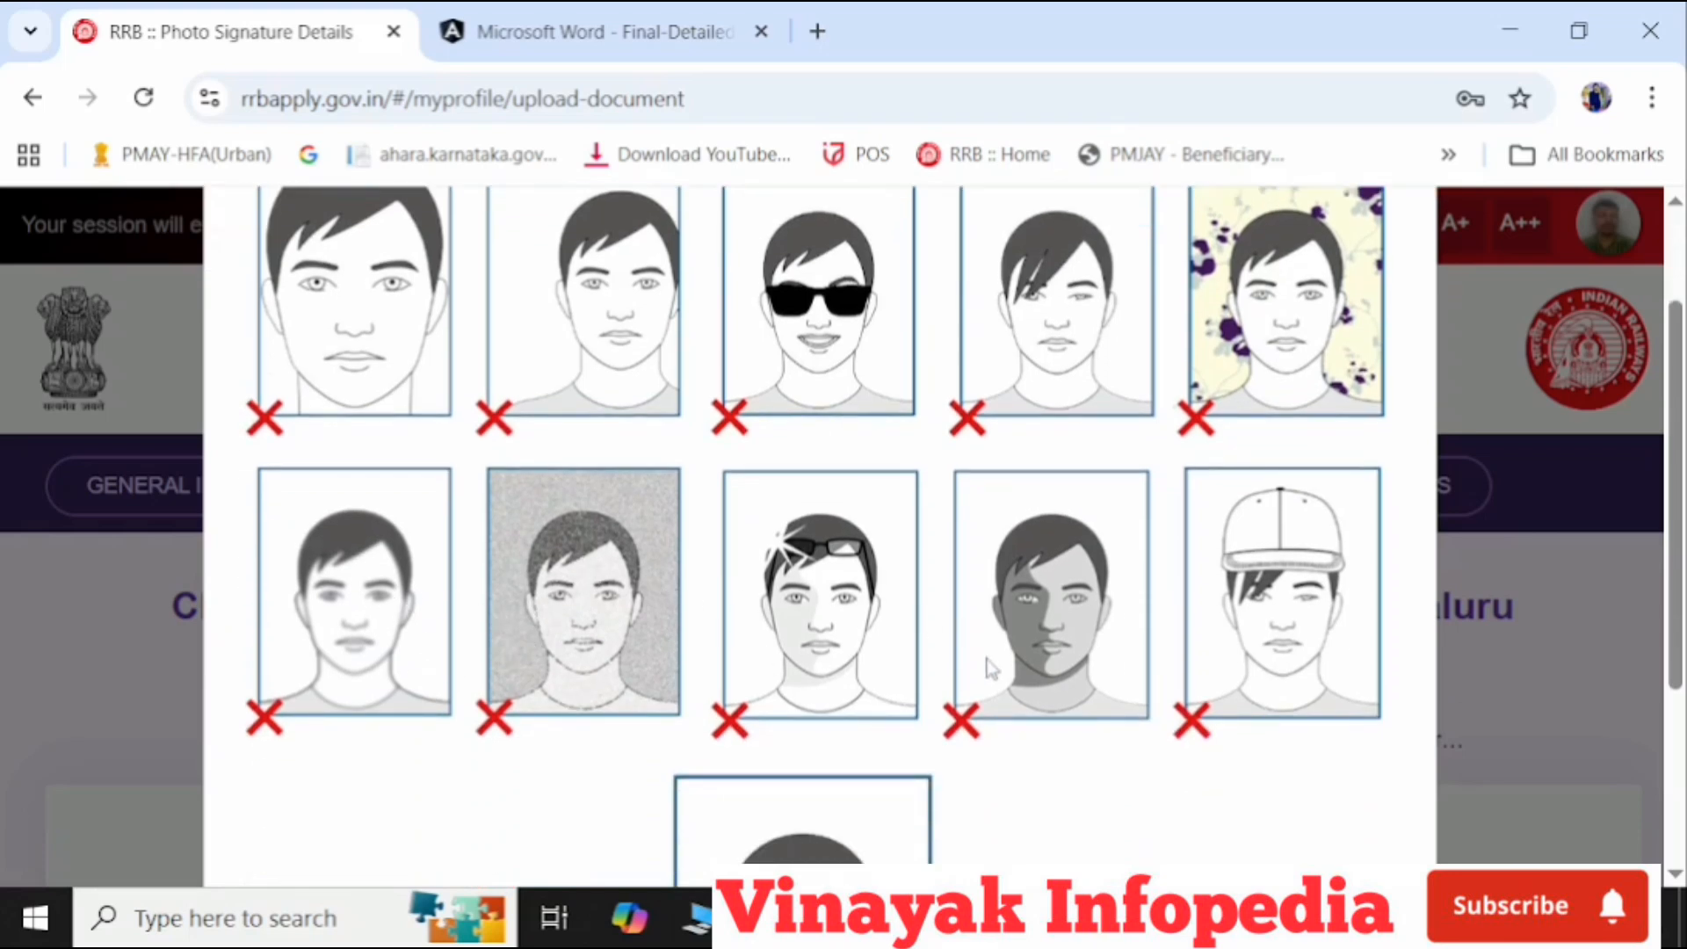
{"action": "scroll", "coordinate": [1182, 670], "scroll_direction": "down", "scroll_amount": 1}
{"action": "scroll", "coordinate": [1243, 483], "scroll_direction": "down", "scroll_amount": 2}
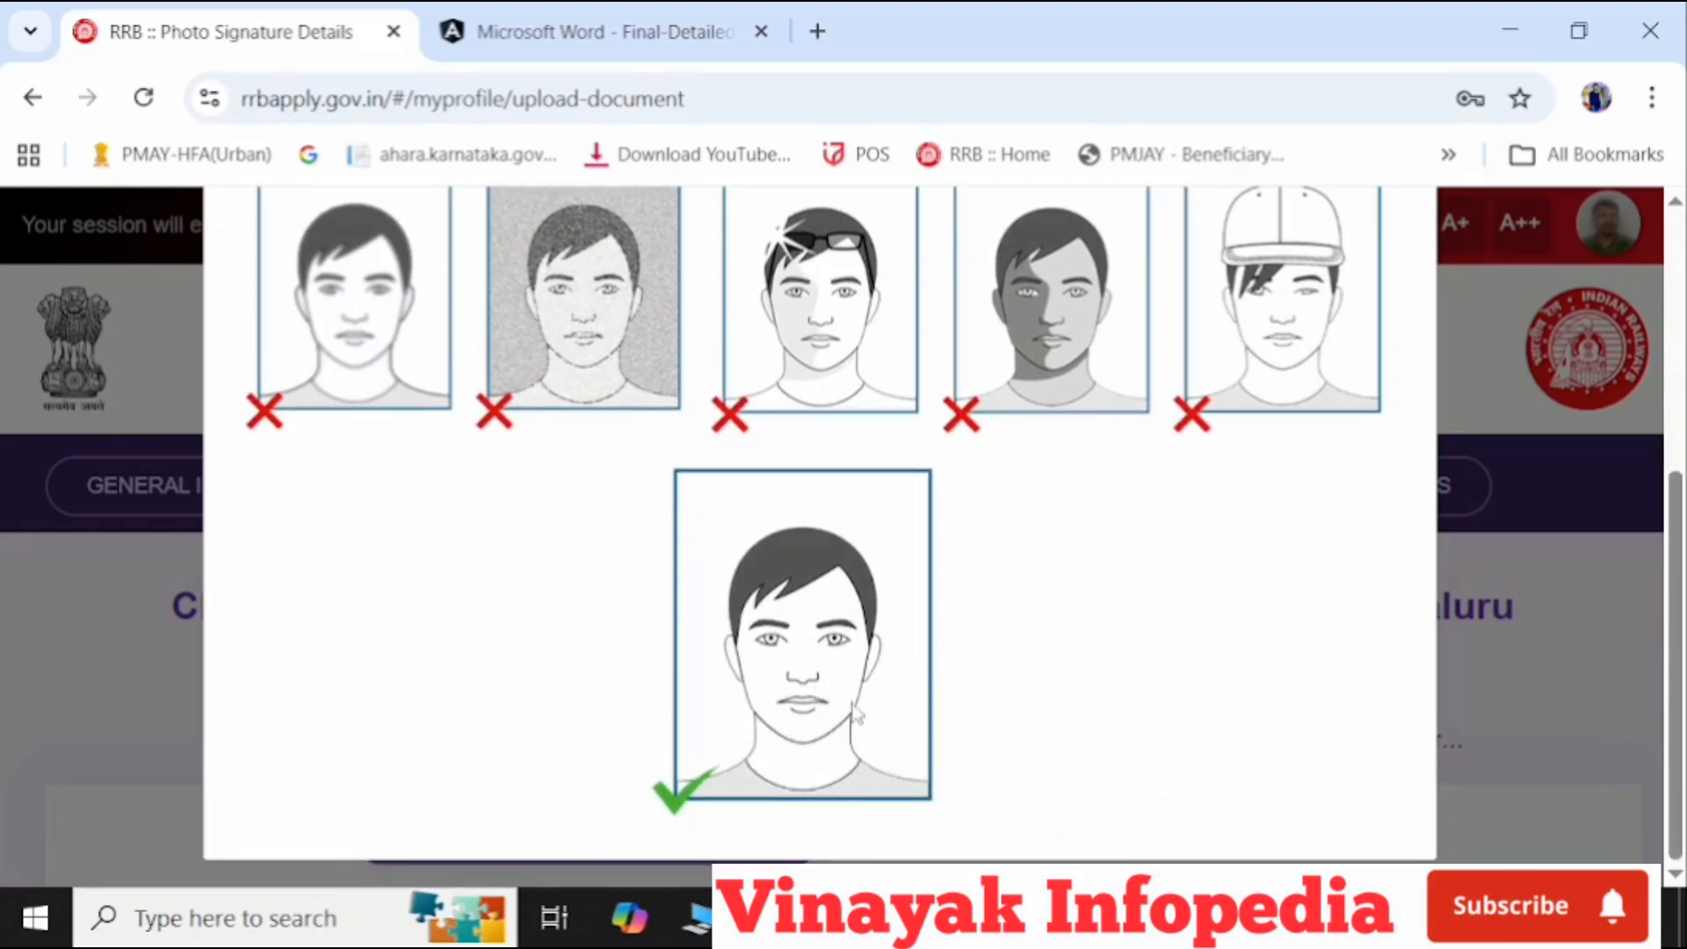
{"action": "scroll", "coordinate": [1064, 668], "scroll_direction": "up", "scroll_amount": 5}
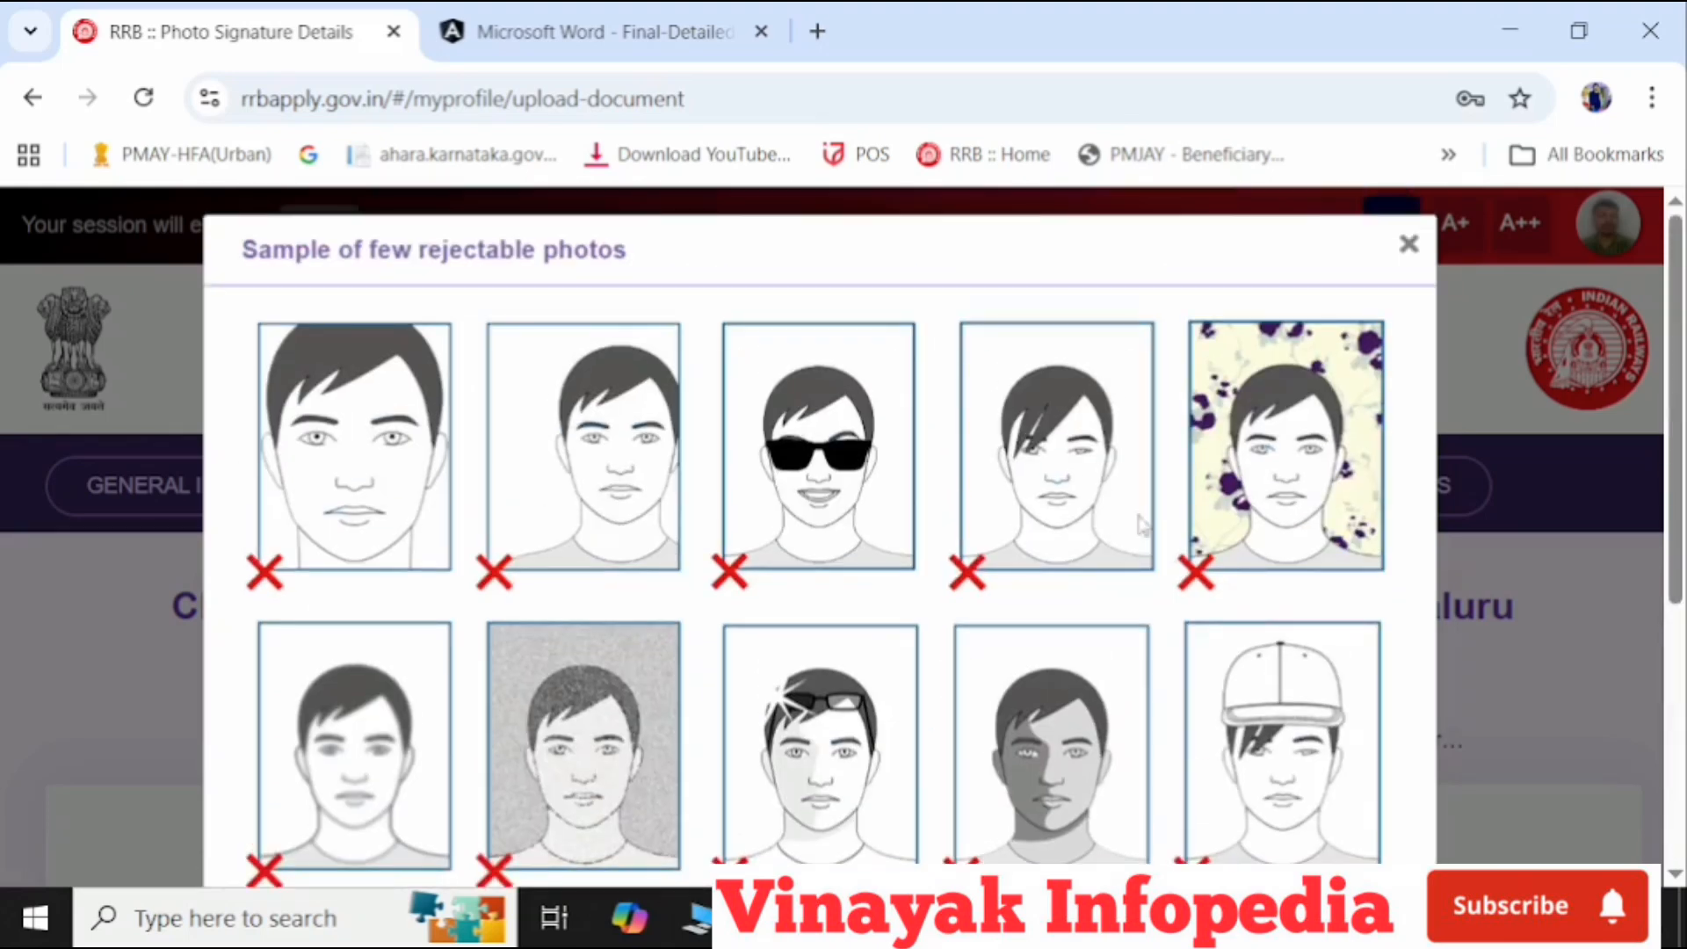
{"action": "left_click", "coordinate": [1408, 245]}
- Review the live image capture options, the signature image specifications and file size limits, and the signature declaration
{"action": "scroll", "coordinate": [1188, 620], "scroll_direction": "down", "scroll_amount": 3}
{"action": "scroll", "coordinate": [1188, 620], "scroll_direction": "down", "scroll_amount": 5}
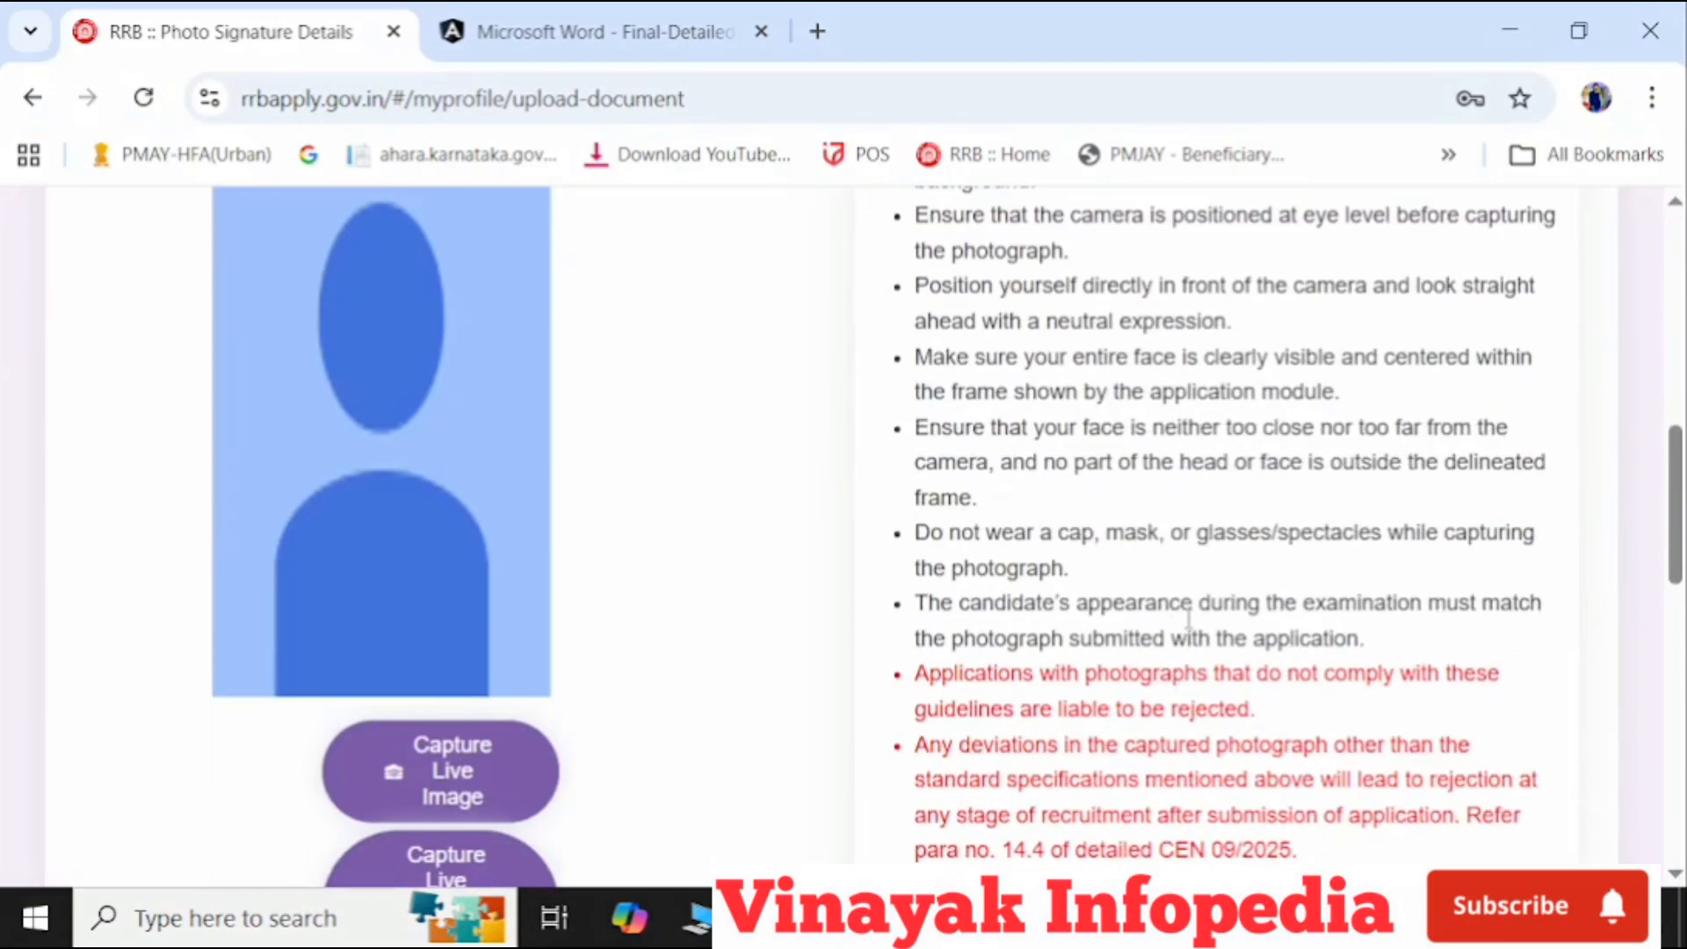
{"action": "scroll", "coordinate": [768, 665], "scroll_direction": "down", "scroll_amount": 3}
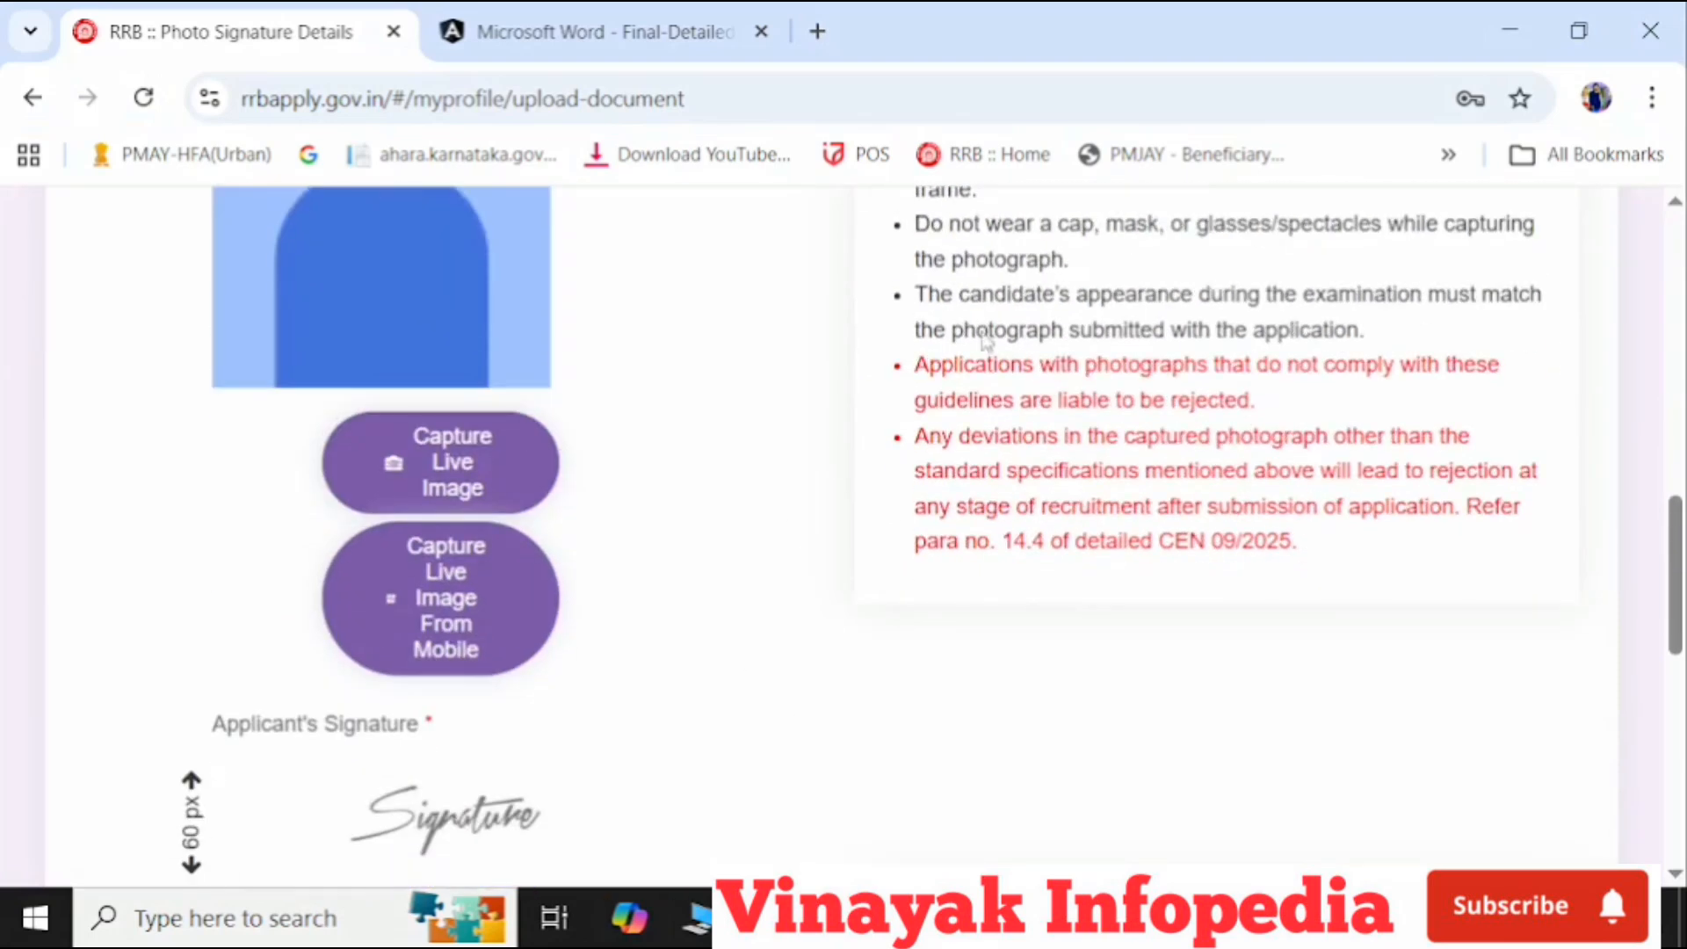
{"action": "scroll", "coordinate": [873, 565], "scroll_direction": "down", "scroll_amount": 3}
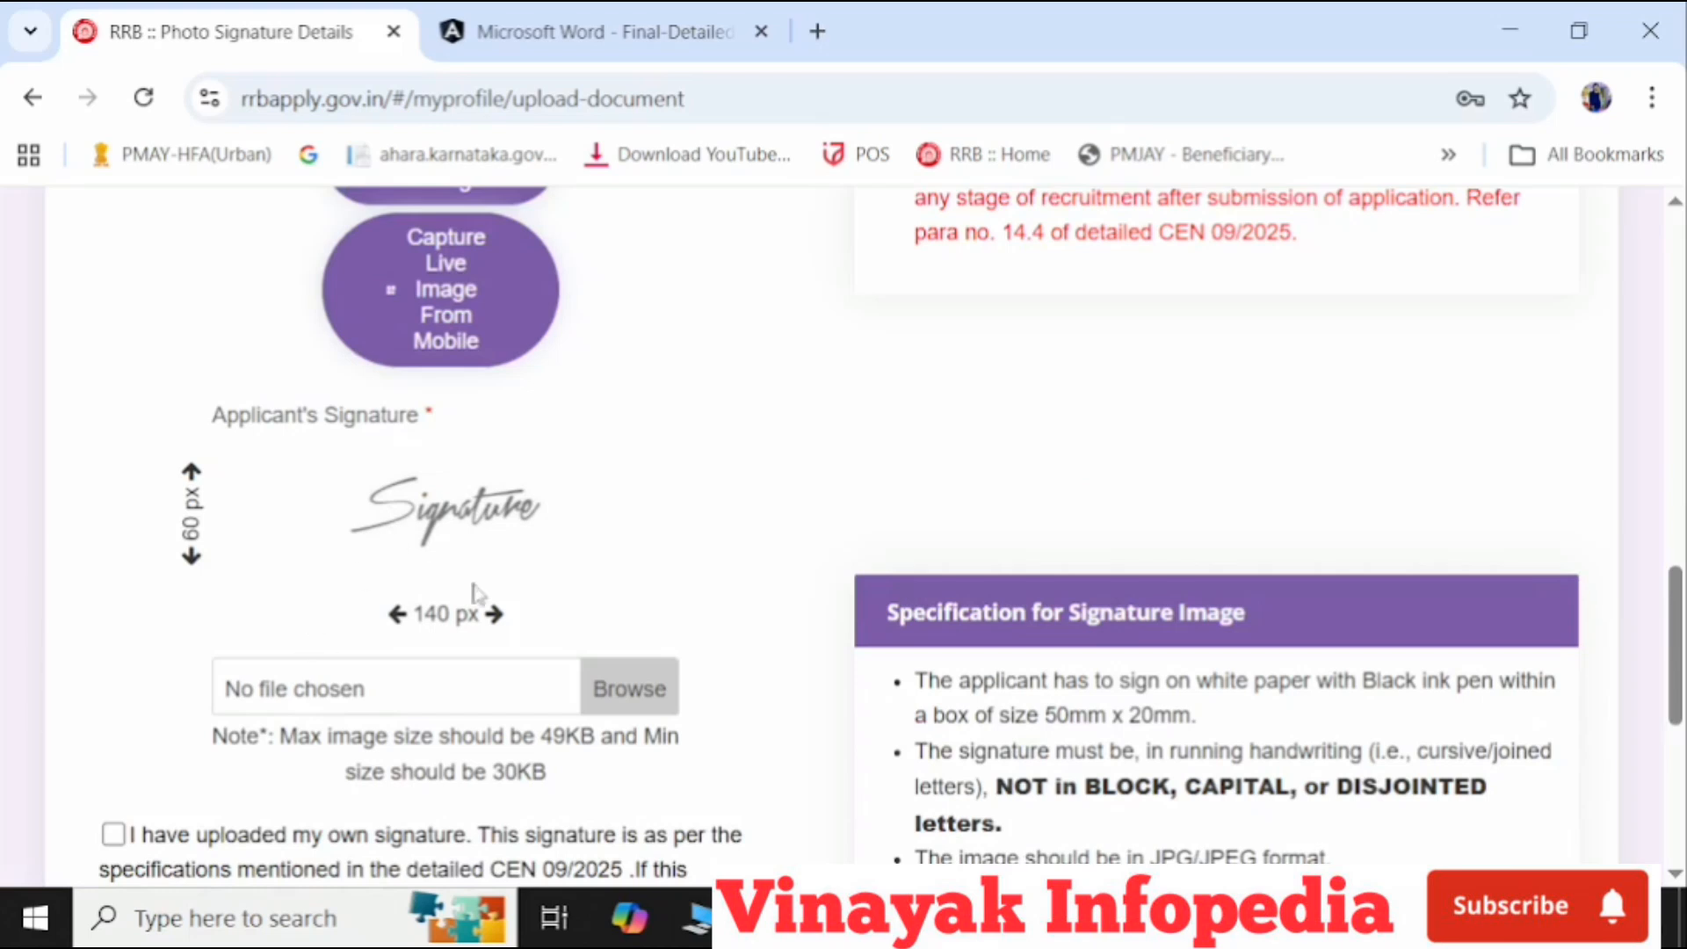
{"action": "scroll", "coordinate": [1006, 728], "scroll_direction": "down", "scroll_amount": 2}
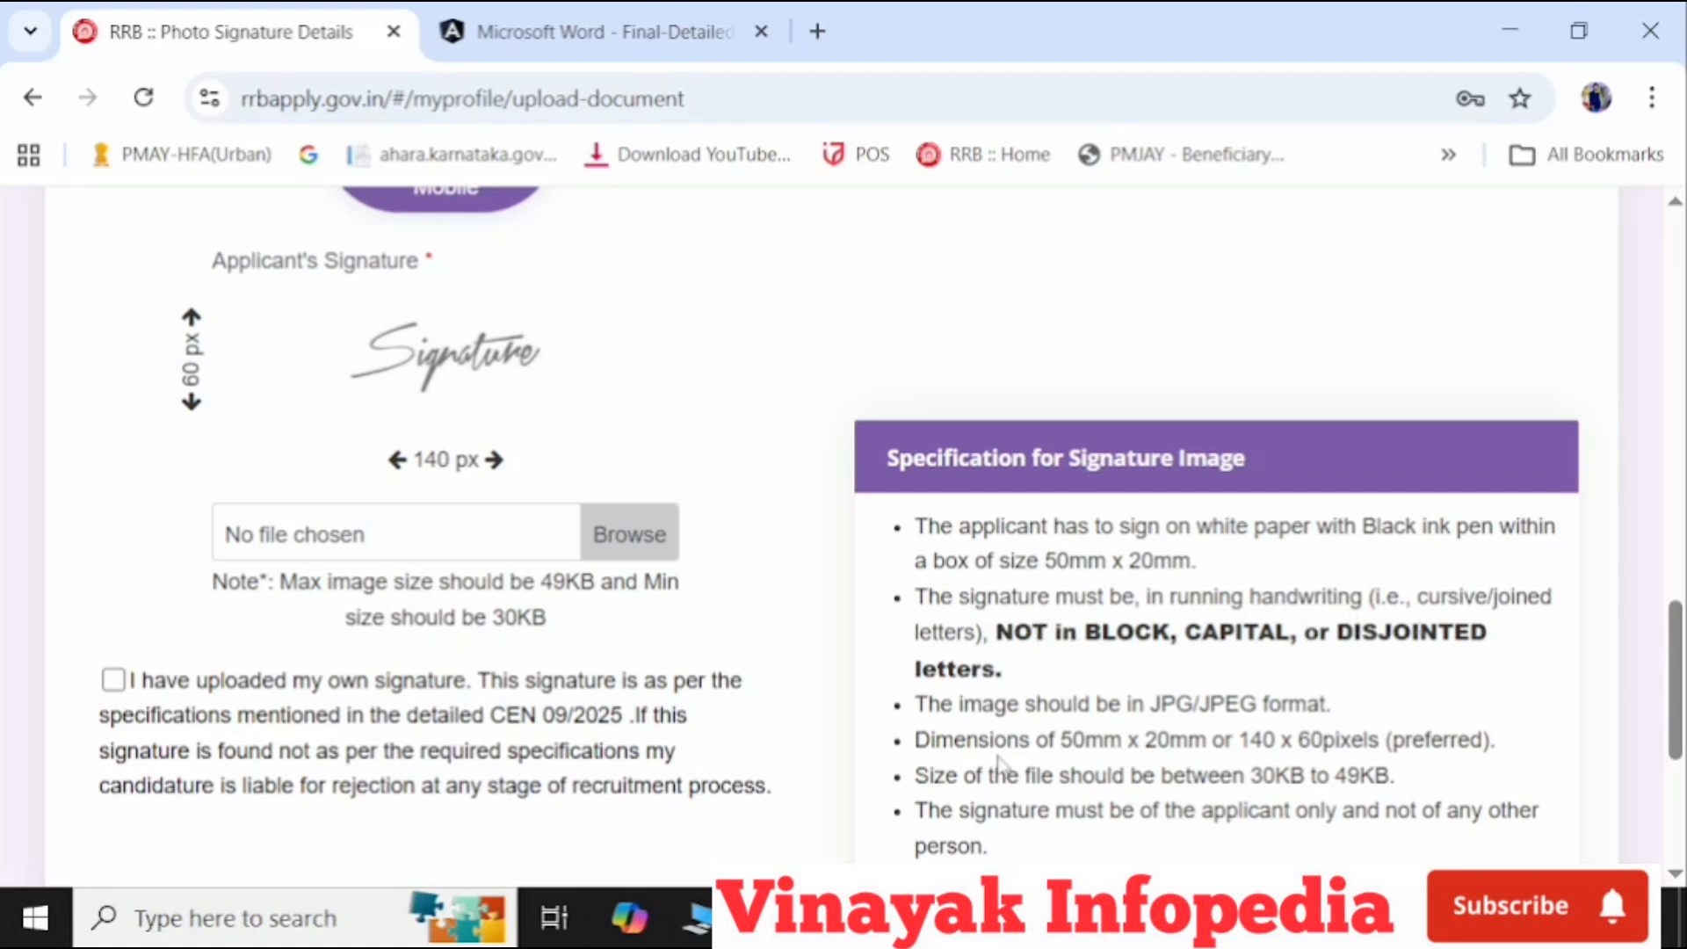
{"action": "scroll", "coordinate": [998, 766], "scroll_direction": "down", "scroll_amount": 2}
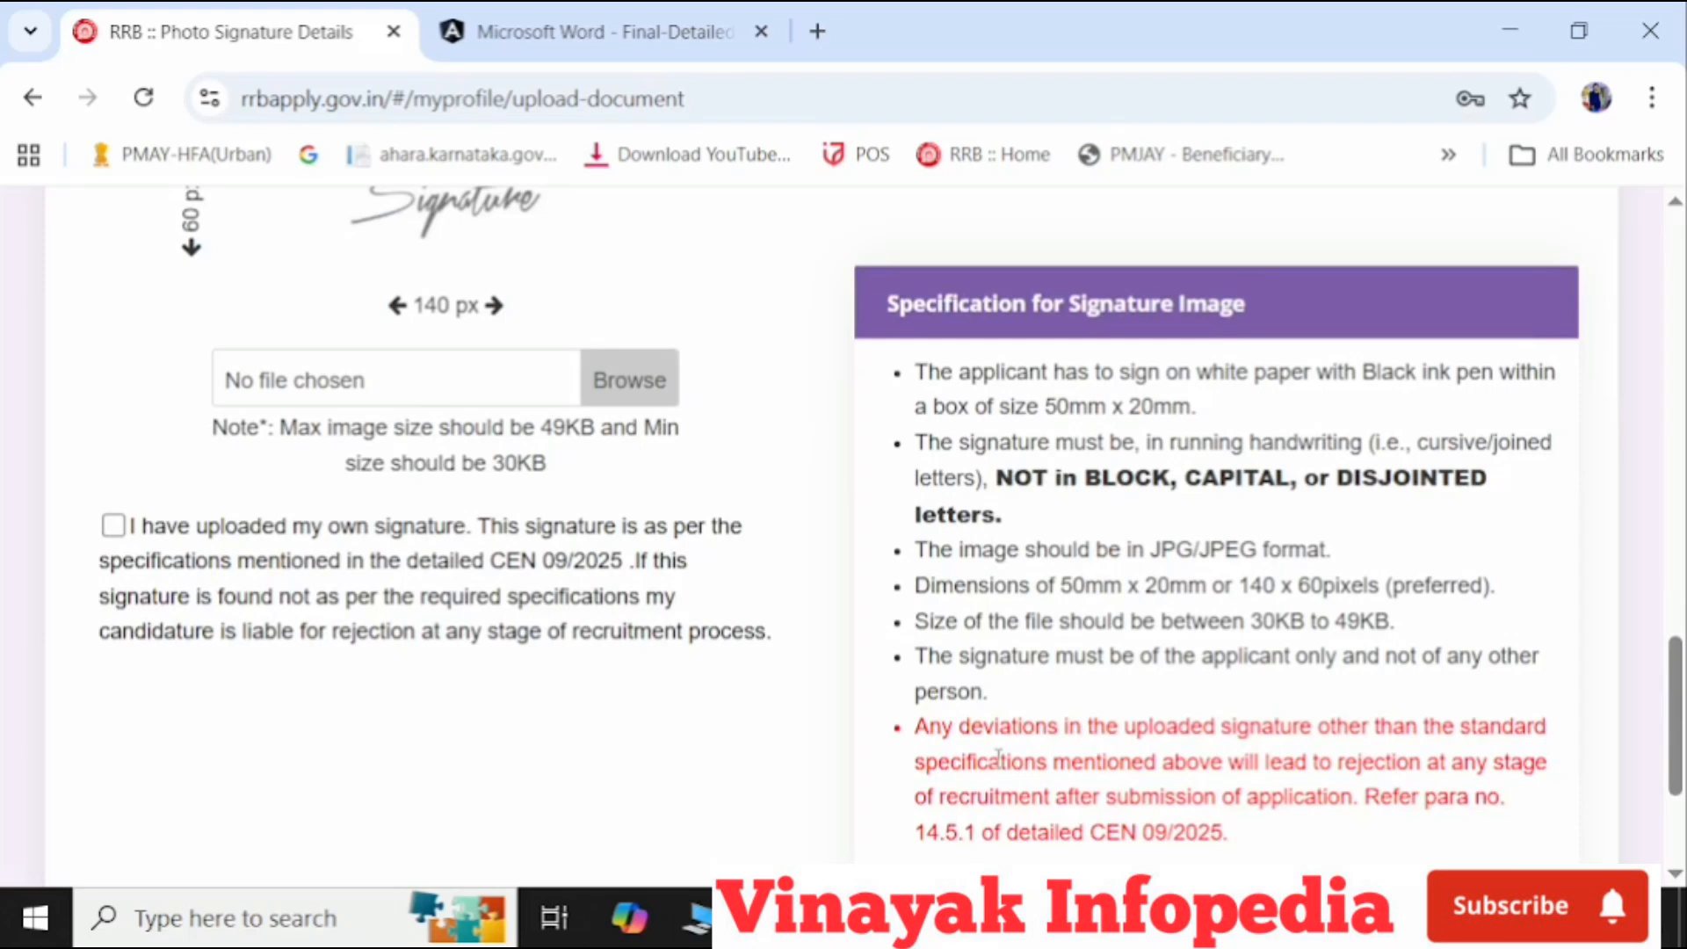
{"action": "scroll", "coordinate": [997, 756], "scroll_direction": "up", "scroll_amount": 2}
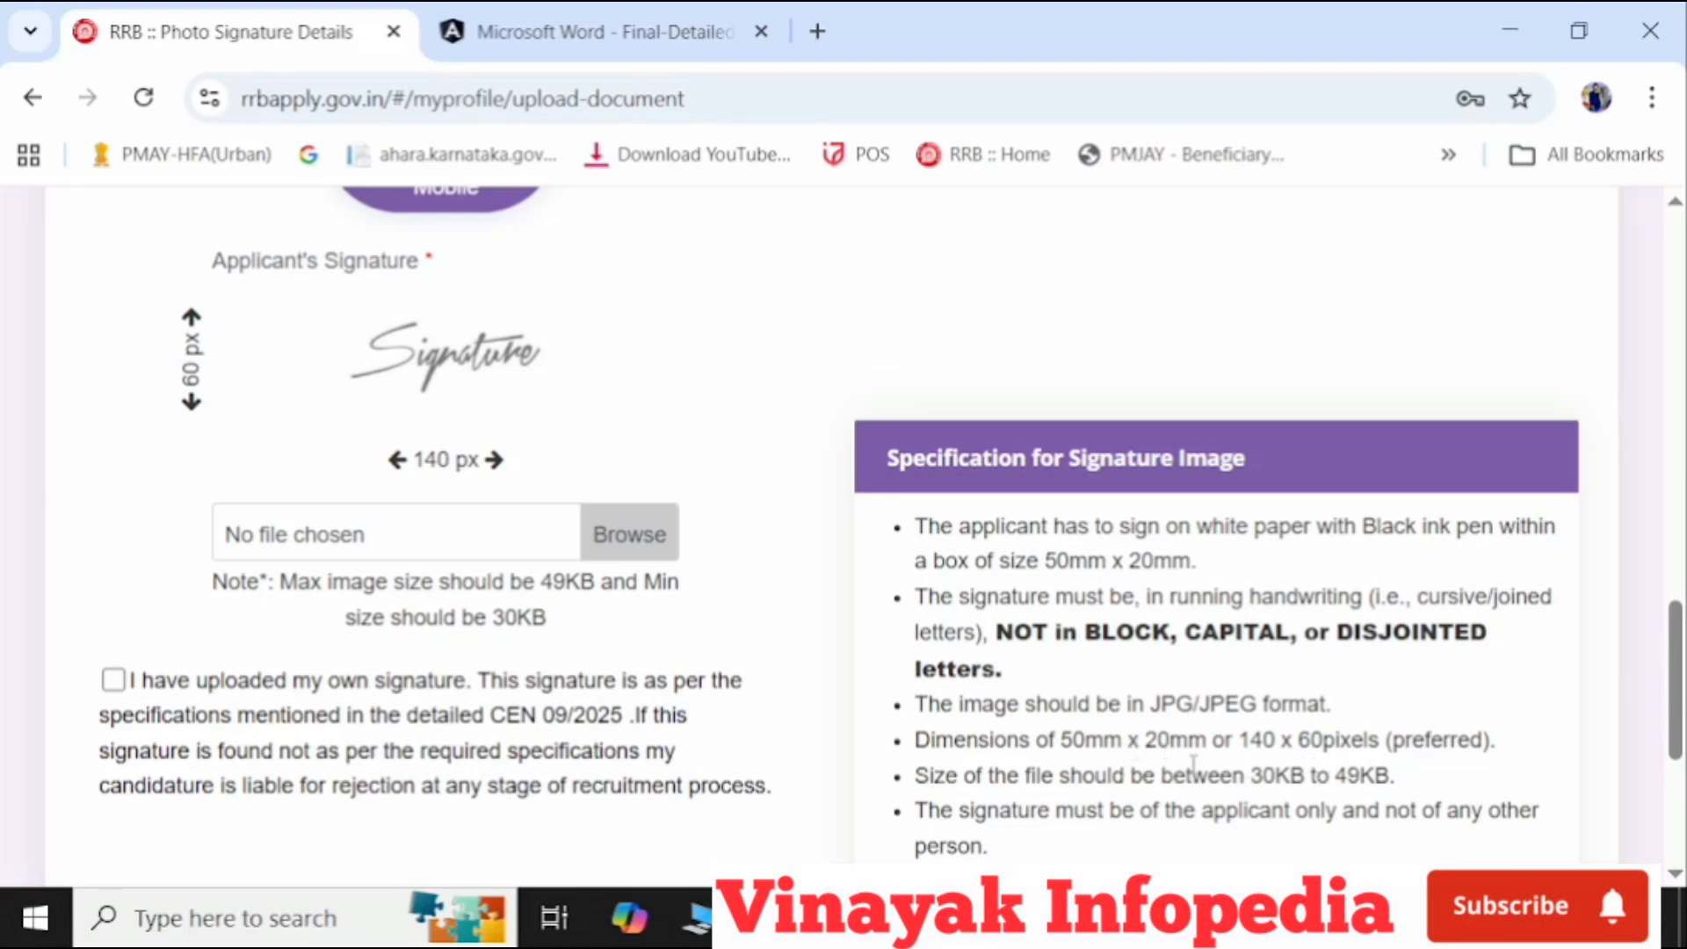
{"action": "scroll", "coordinate": [1193, 763], "scroll_direction": "down", "scroll_amount": 2}
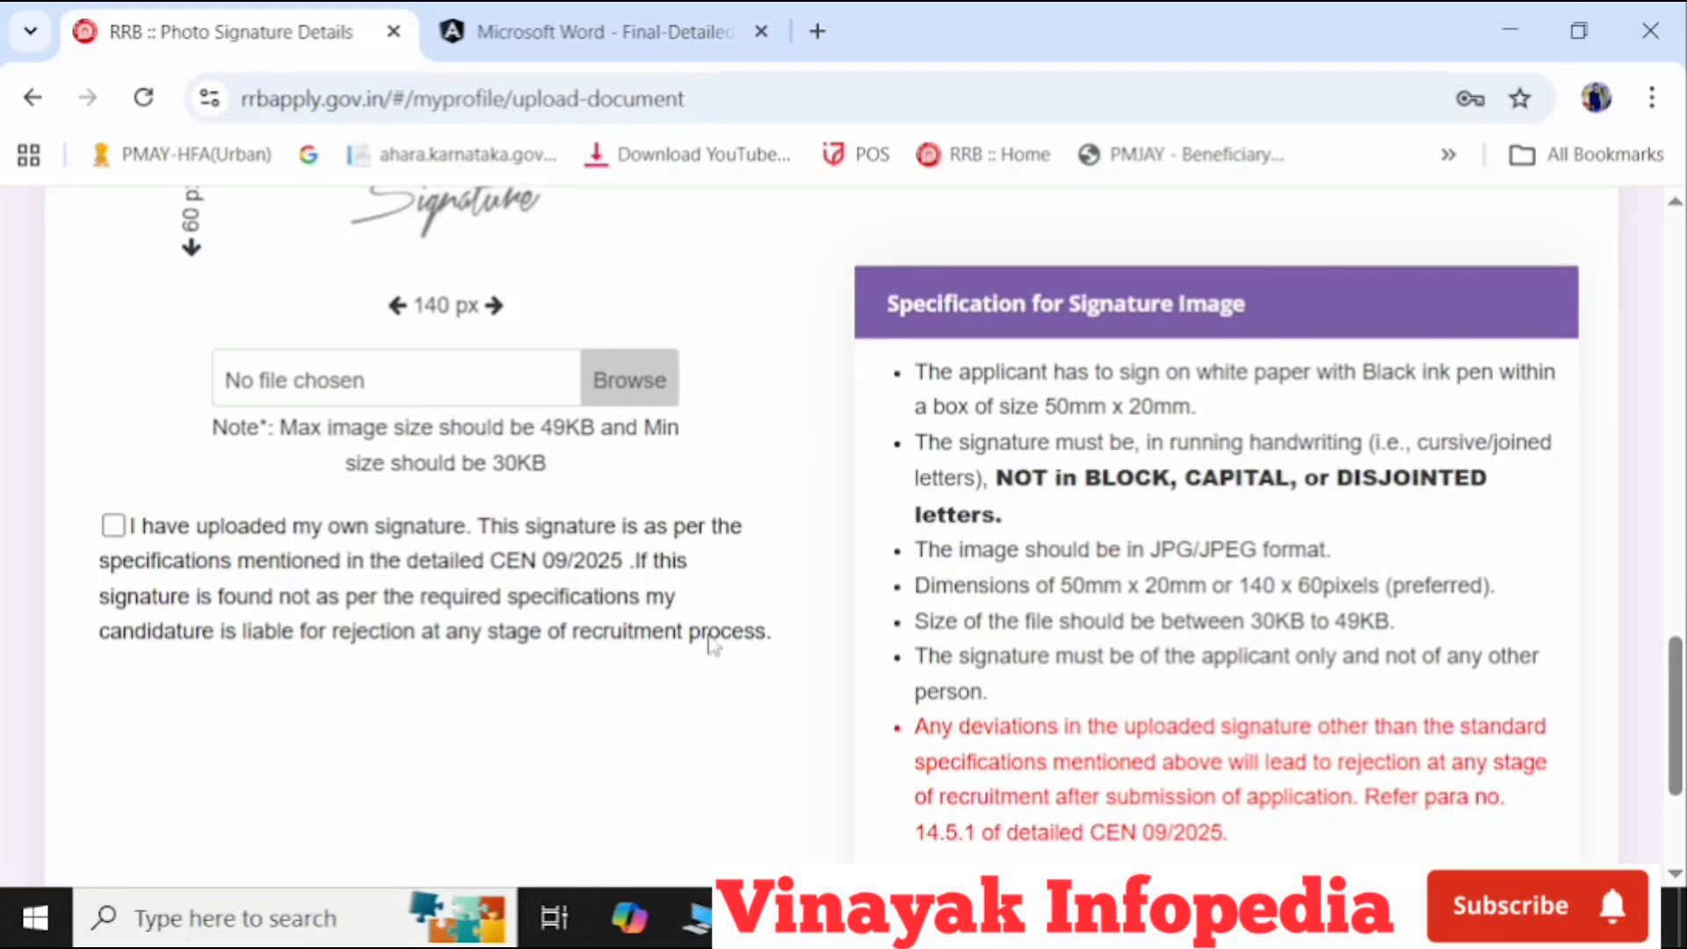
{"action": "scroll", "coordinate": [516, 584], "scroll_direction": "up", "scroll_amount": 2}
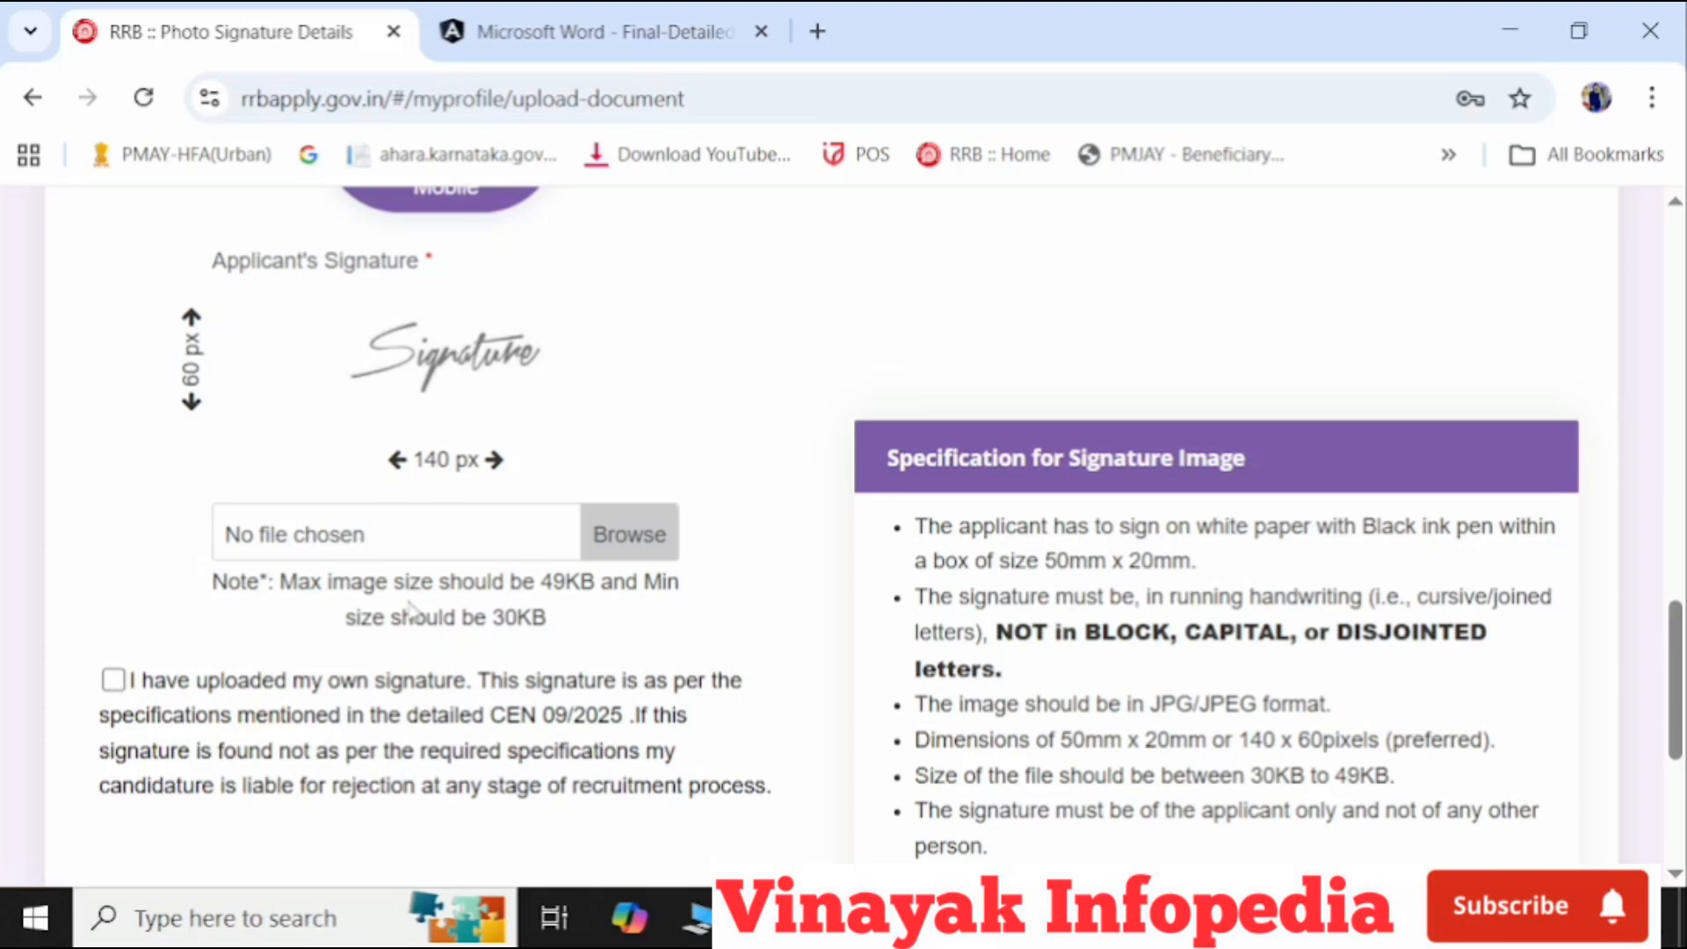
{"action": "scroll", "coordinate": [409, 609], "scroll_direction": "down", "scroll_amount": 5}
{"action": "scroll", "coordinate": [431, 631], "scroll_direction": "up", "scroll_amount": 2}
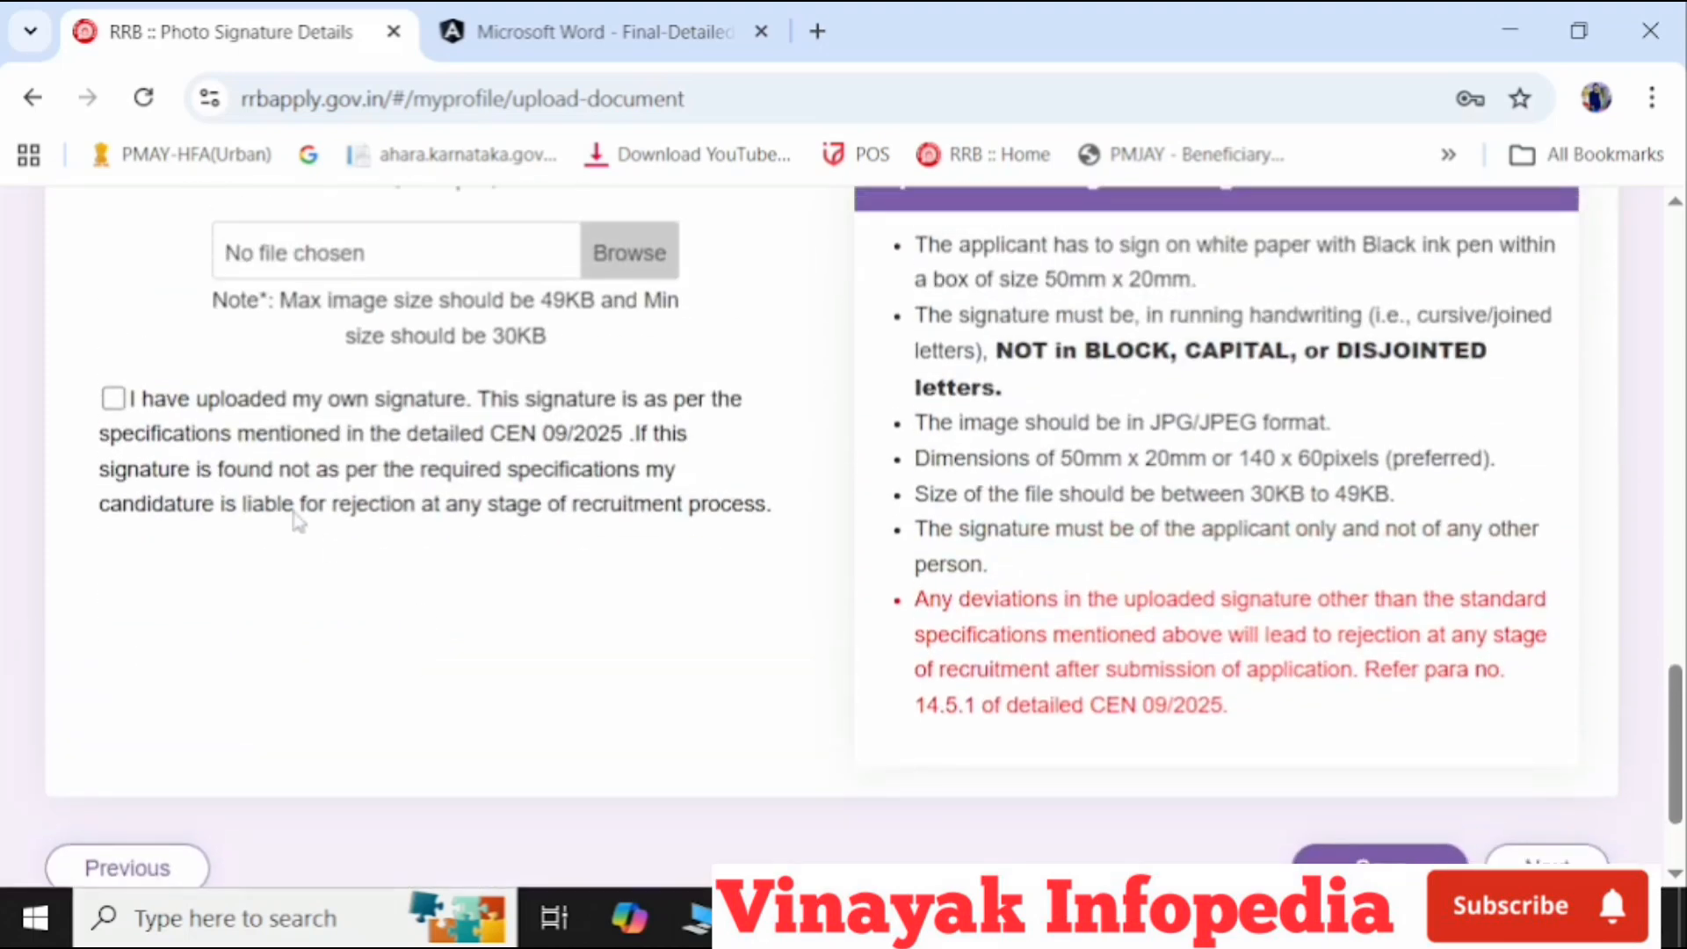